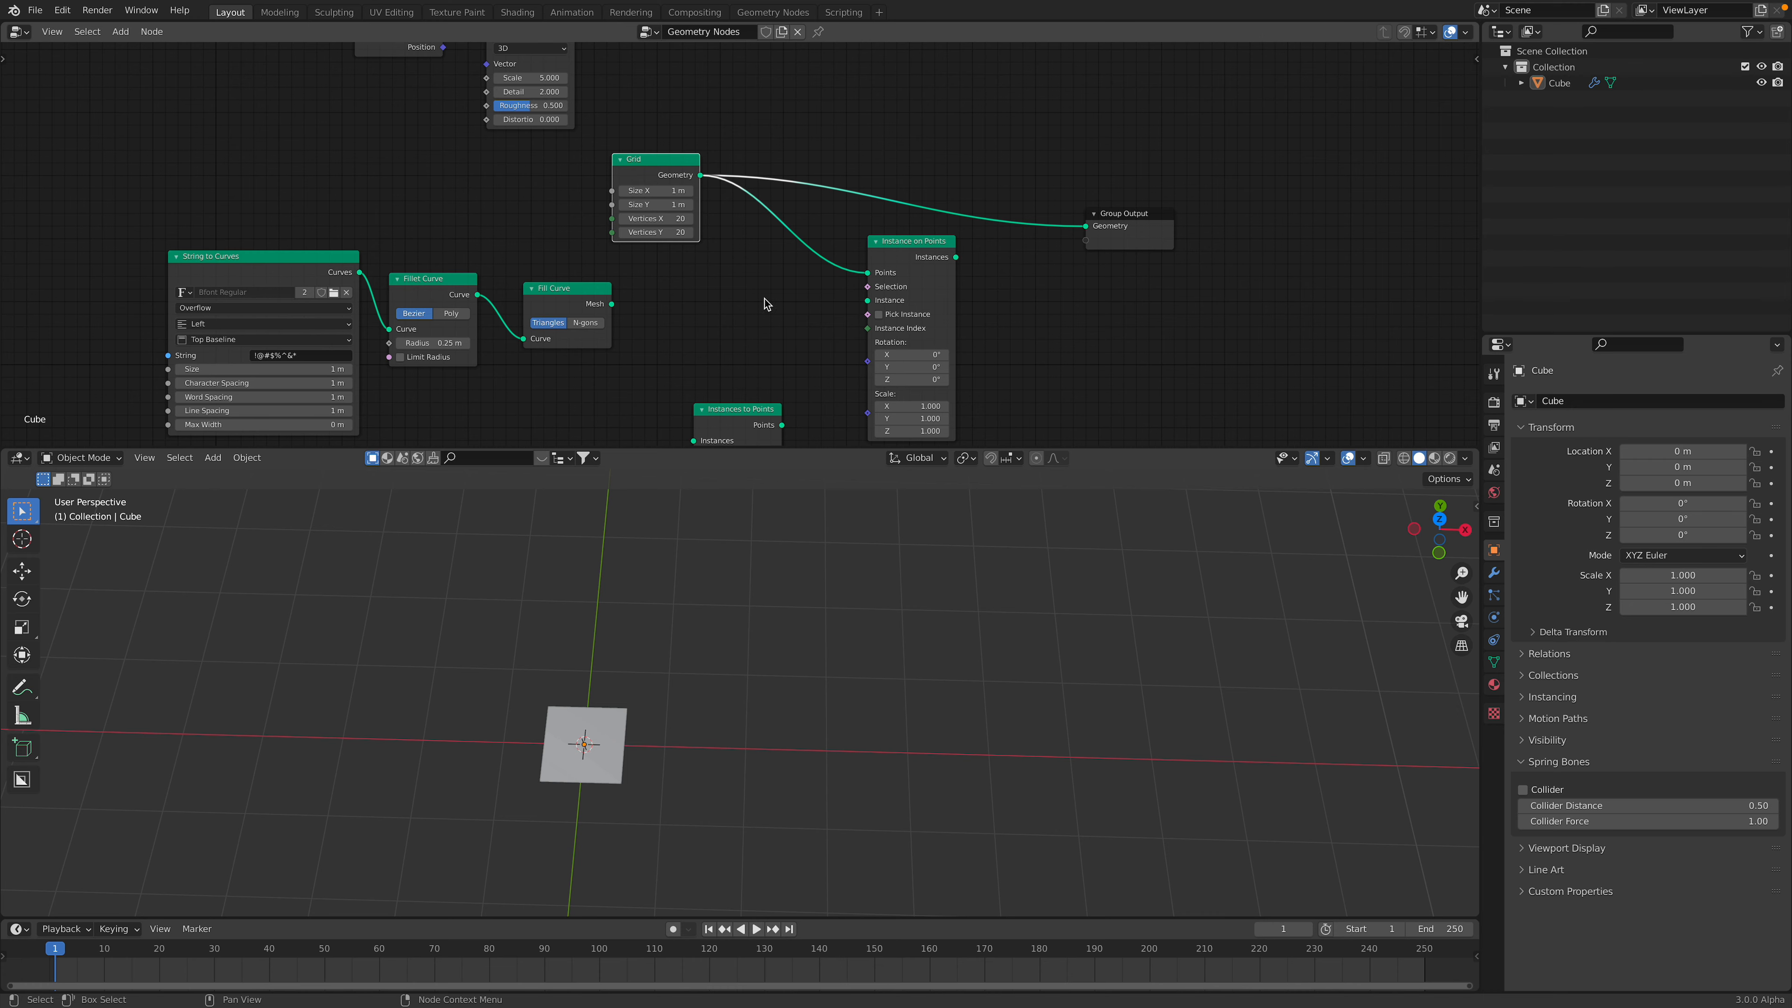
# - Wire the Grid into Points and Fill Curve into Instance on the Instance on Points node, and its Instances into the Group Output
pyautogui.moveTo(675, 223); pyautogui.dragTo(701, 205)
pyautogui.moveTo(356, 178); pyautogui.dragTo(493, 208)
pyautogui.moveTo(636, 205); pyautogui.dragTo(932, 219)
pyautogui.moveTo(1019, 178); pyautogui.dragTo(1155, 160)
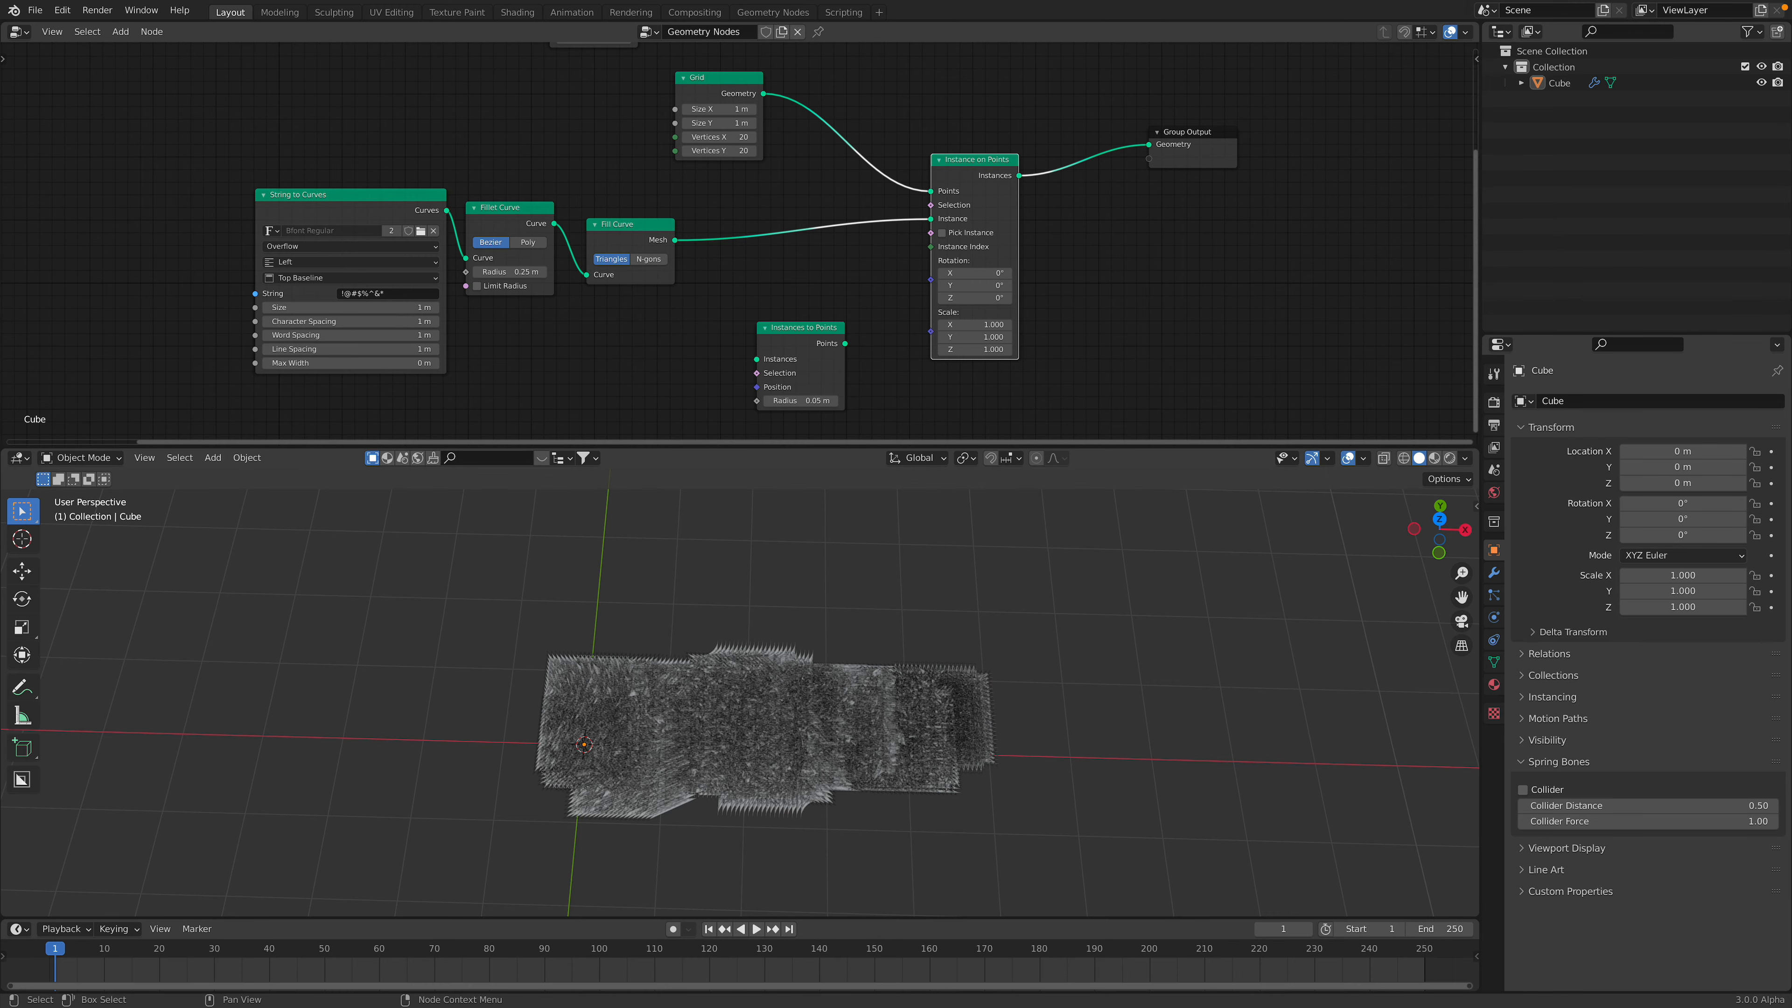
# - Split off a Spreadsheet editor beside the 3D viewport, widen it, show the Instances data, and save the file
pyautogui.moveTo(1474, 452); pyautogui.dragTo(1159, 458)
pyautogui.click(1176, 458)
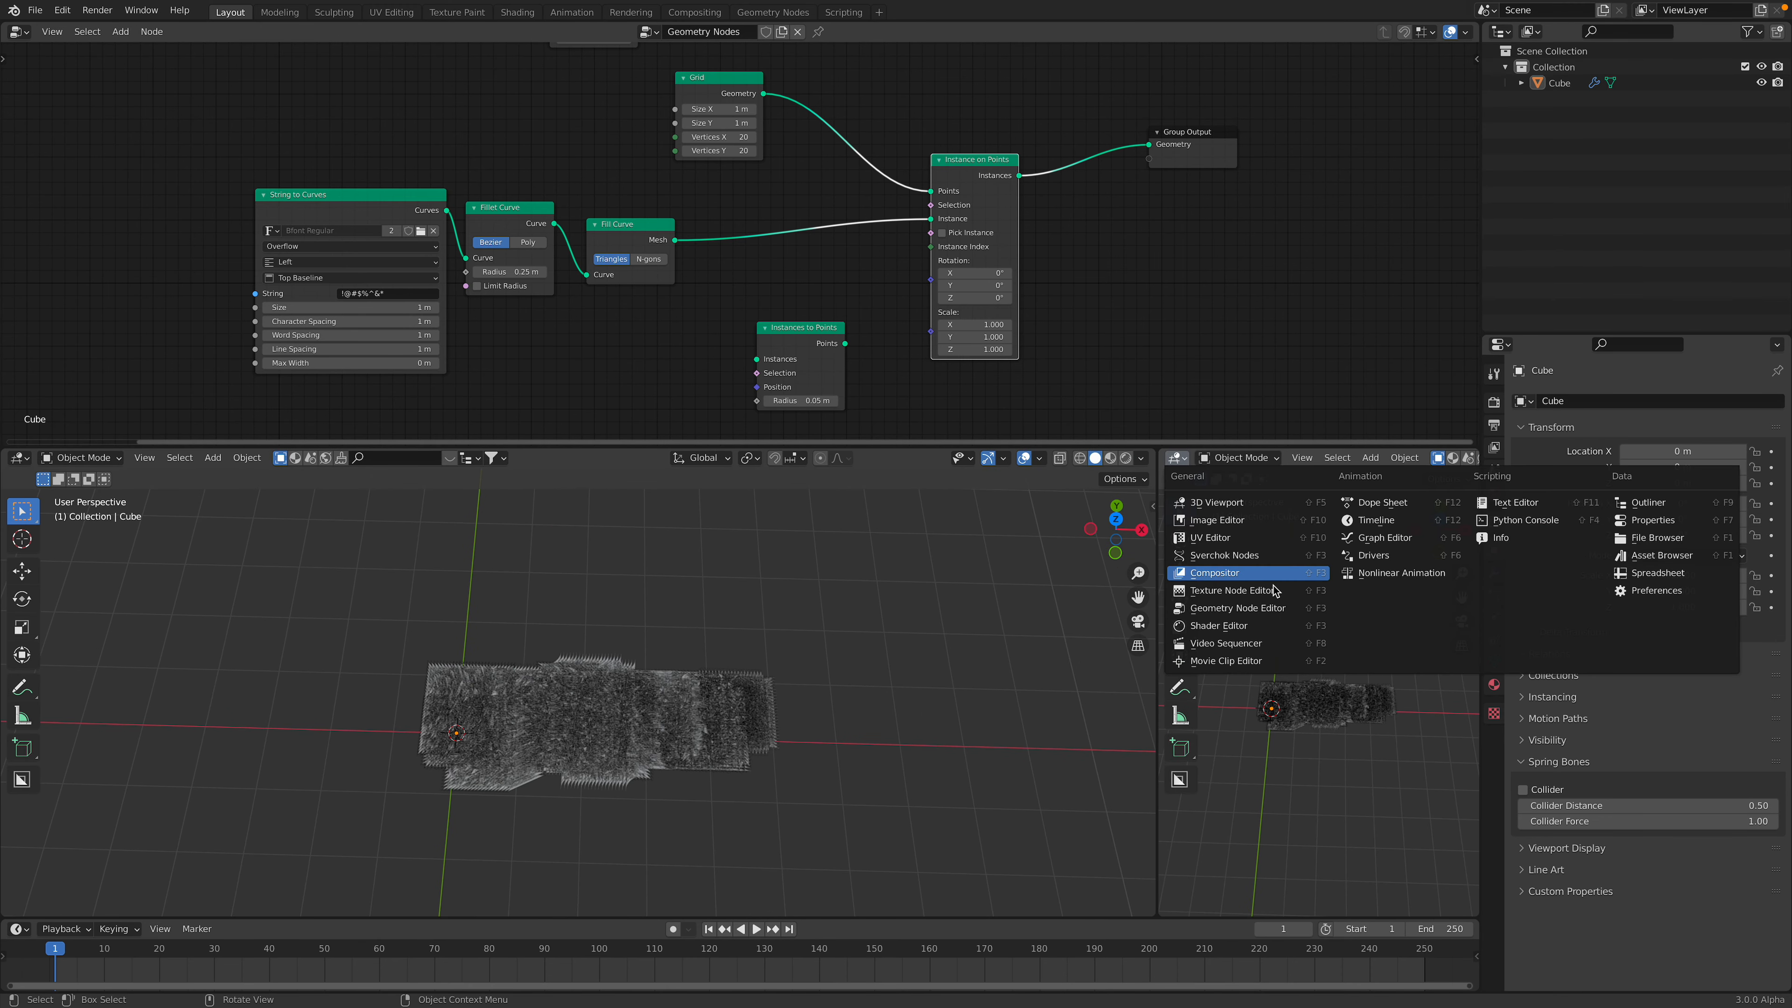
pyautogui.click(1624, 573)
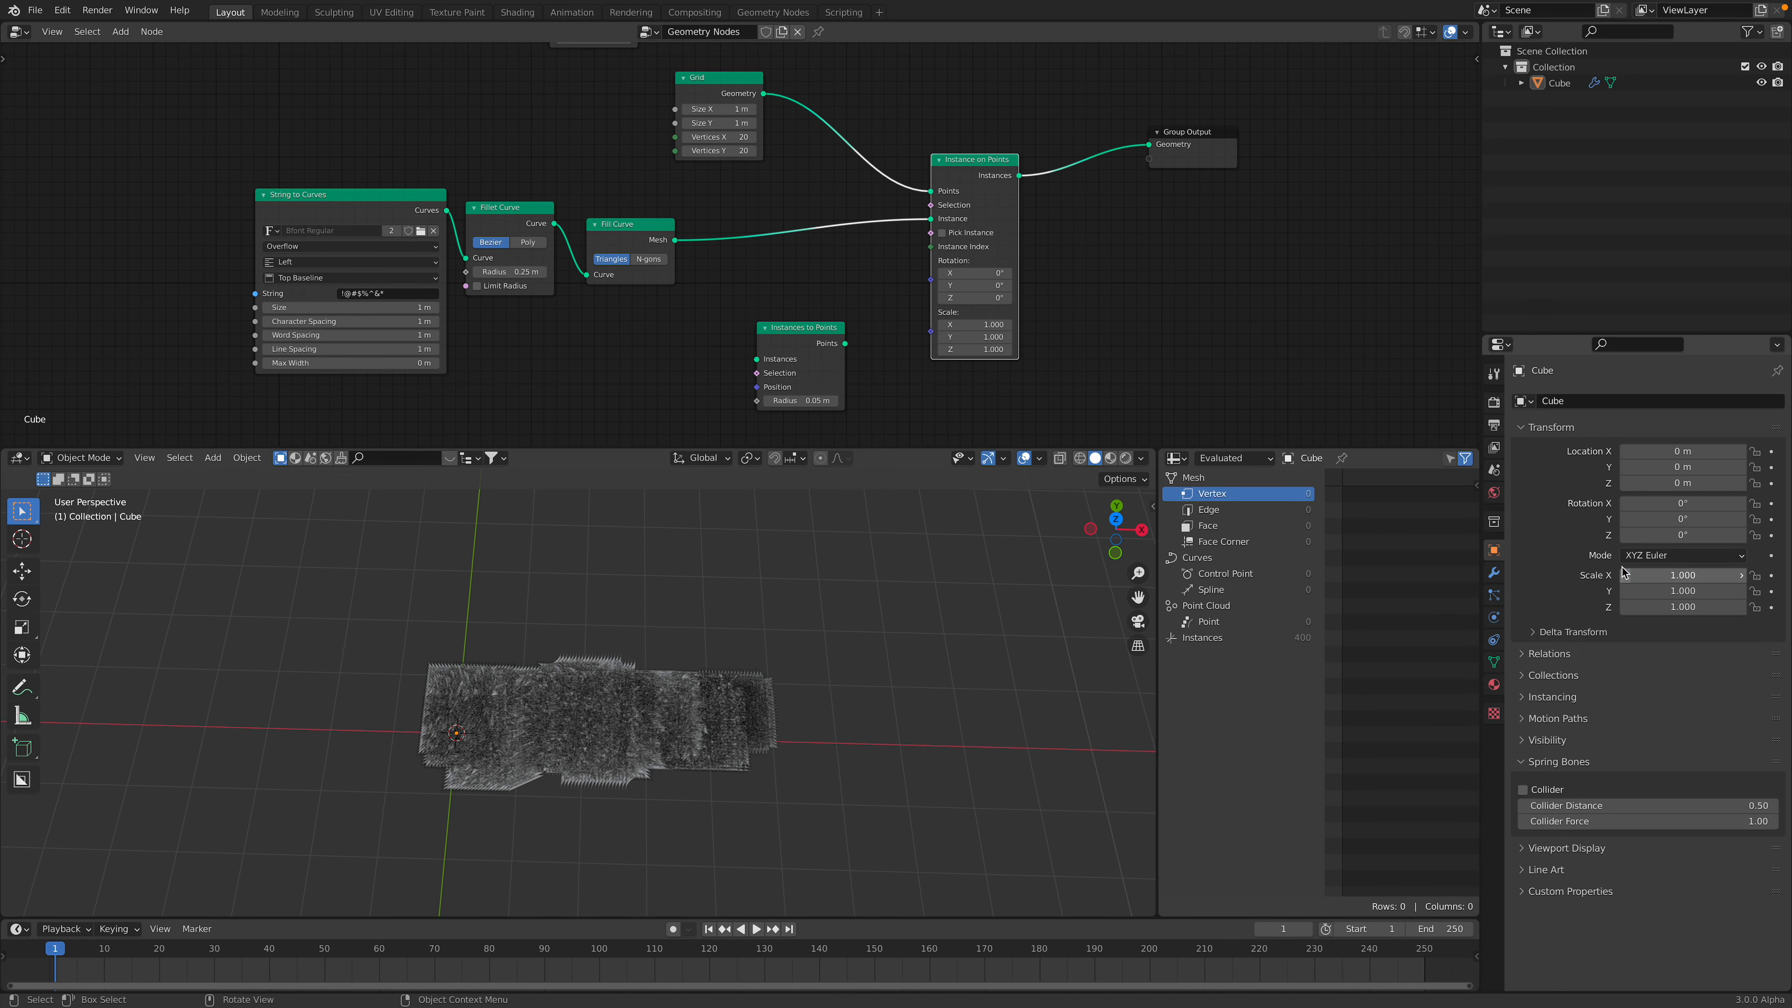
pyautogui.moveTo(1159, 621); pyautogui.dragTo(972, 621)
pyautogui.click(1034, 637)
pyautogui.scroll(1, 700, 628)
pyautogui.keyDown('shift'); pyautogui.moveTo(670, 623); pyautogui.dragTo(771, 612, button='middle'); pyautogui.keyUp('shift')
pyautogui.hotkey('ctrl', 's')
# - Rearrange the String to Curves, Grid and Instances to Points nodes to free space in the node tree, and save the file
pyautogui.moveTo(360, 211); pyautogui.dragTo(267, 200)
pyautogui.scroll(1, 369, 212)
pyautogui.moveTo(462, 206); pyautogui.dragTo(453, 207)
pyautogui.moveTo(302, 194); pyautogui.dragTo(297, 191)
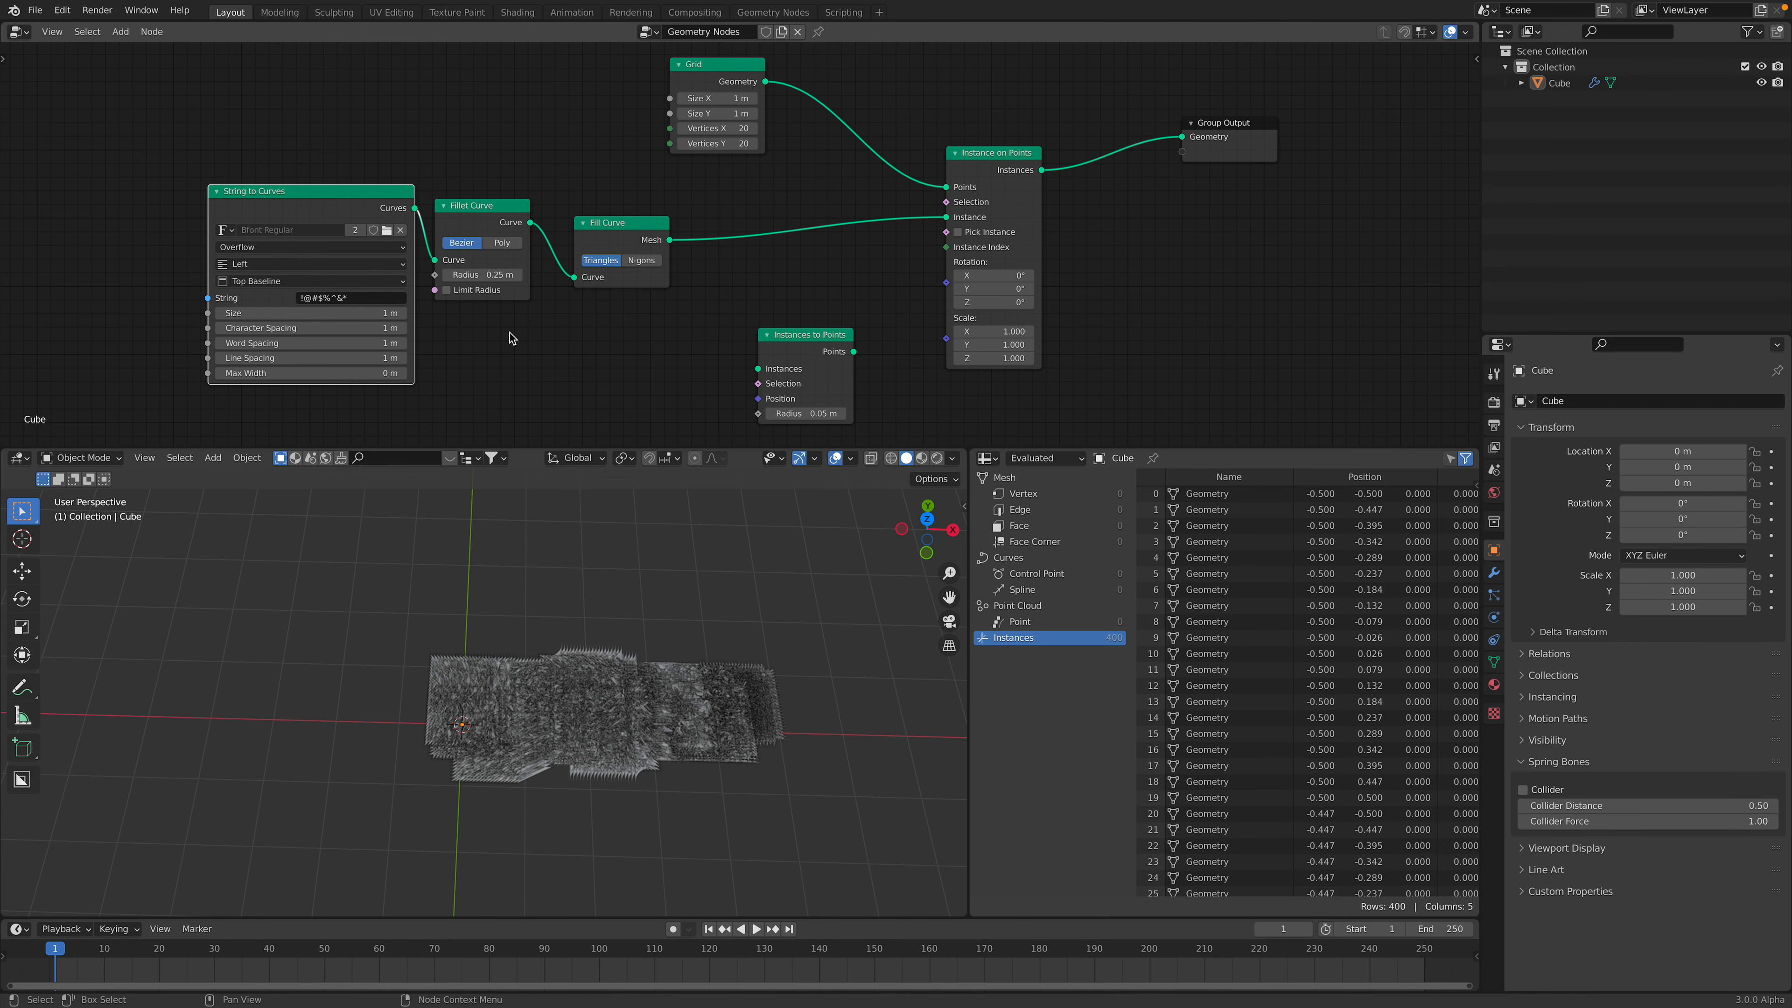
pyautogui.moveTo(707, 79); pyautogui.dragTo(624, 105)
pyautogui.moveTo(710, 175); pyautogui.dragTo(651, 205, button='middle')
pyautogui.scroll(-1, 736, 343)
pyautogui.moveTo(736, 343); pyautogui.dragTo(731, 315, button='middle')
pyautogui.moveTo(721, 362); pyautogui.dragTo(701, 419)
pyautogui.moveTo(695, 381); pyautogui.dragTo(720, 332, button='middle')
pyautogui.hotkey('ctrl', 's')
pyautogui.click(705, 281)
pyautogui.hotkey('shift', 'a')
pyautogui.click(705, 285)
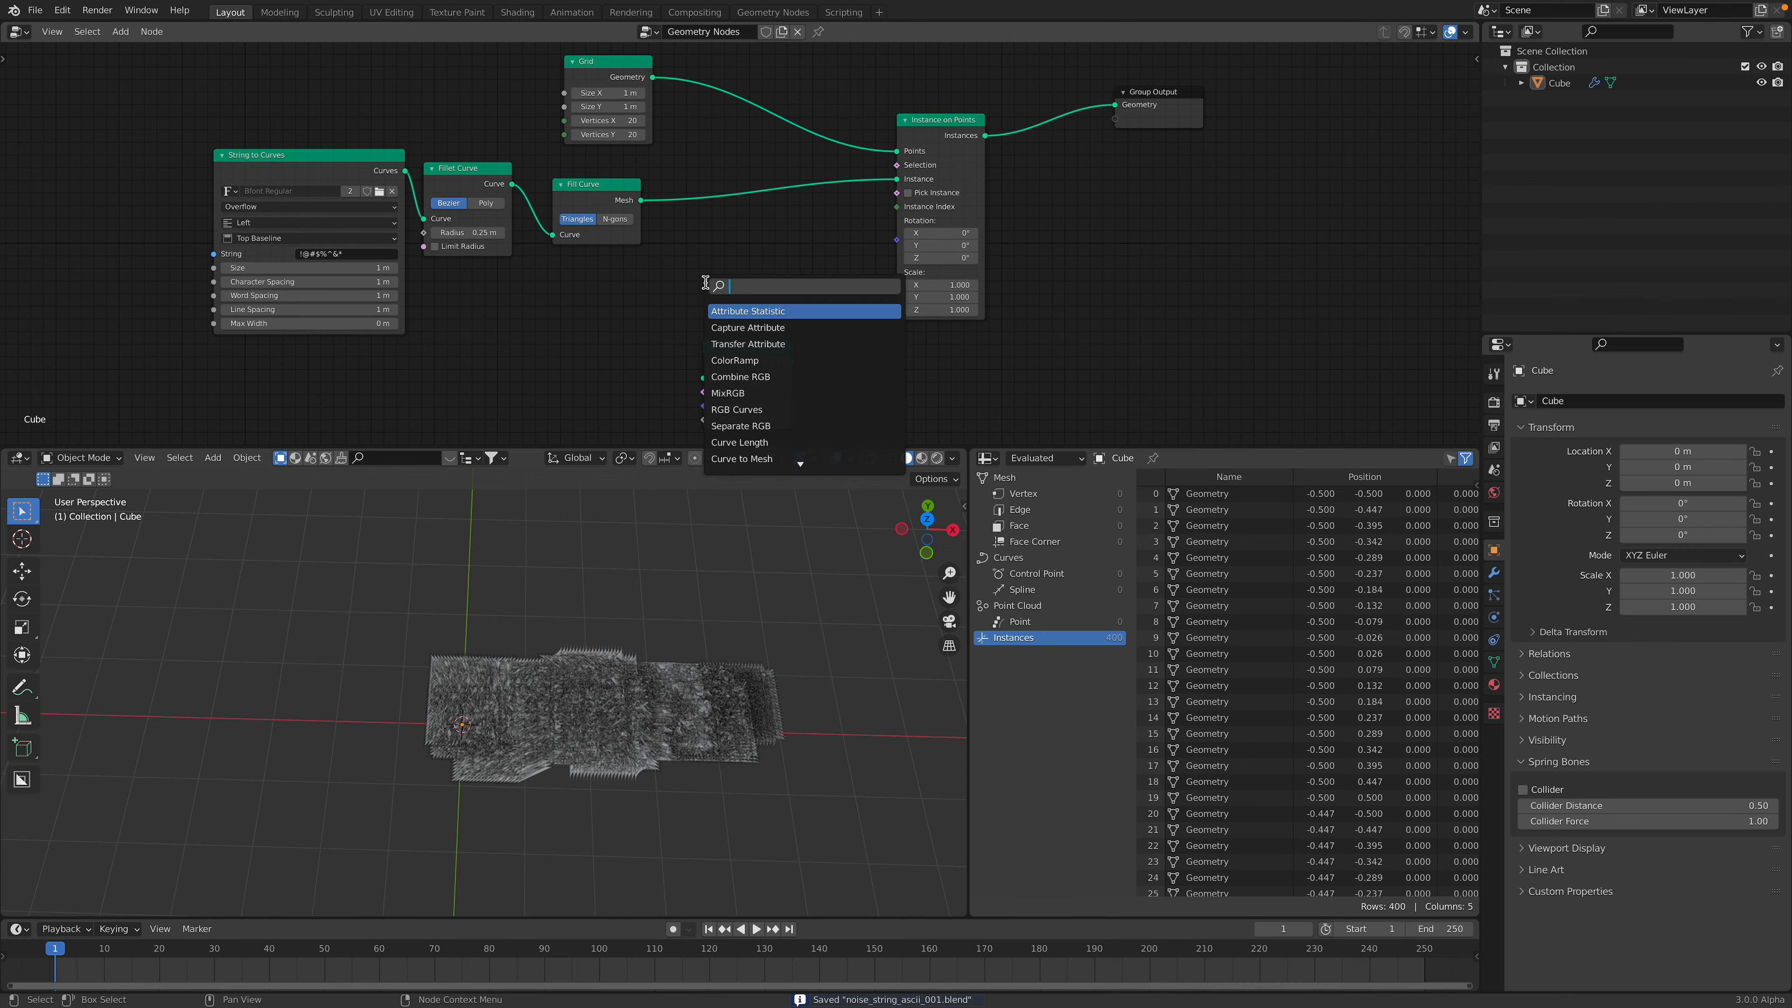
pyautogui.press('Escape')
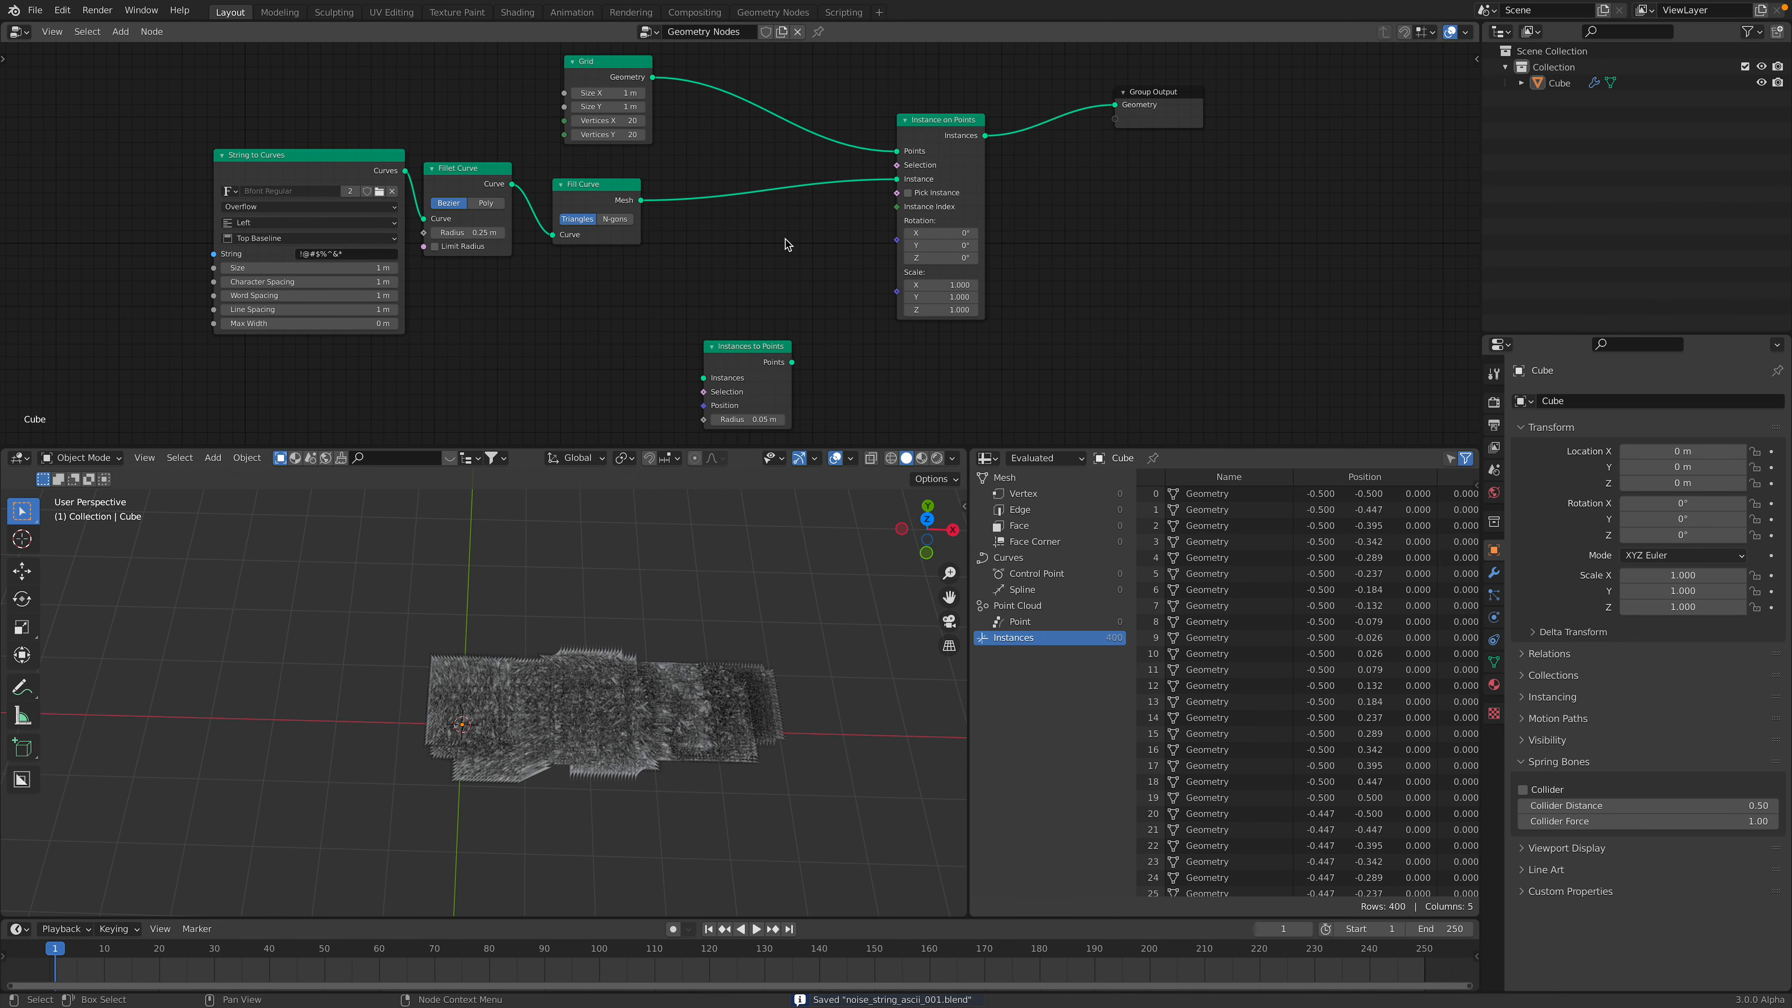
# - Enable Pick Instance on the Instance on Points node and set the Grid's Vertices X and Y to 4
pyautogui.click(908, 194)
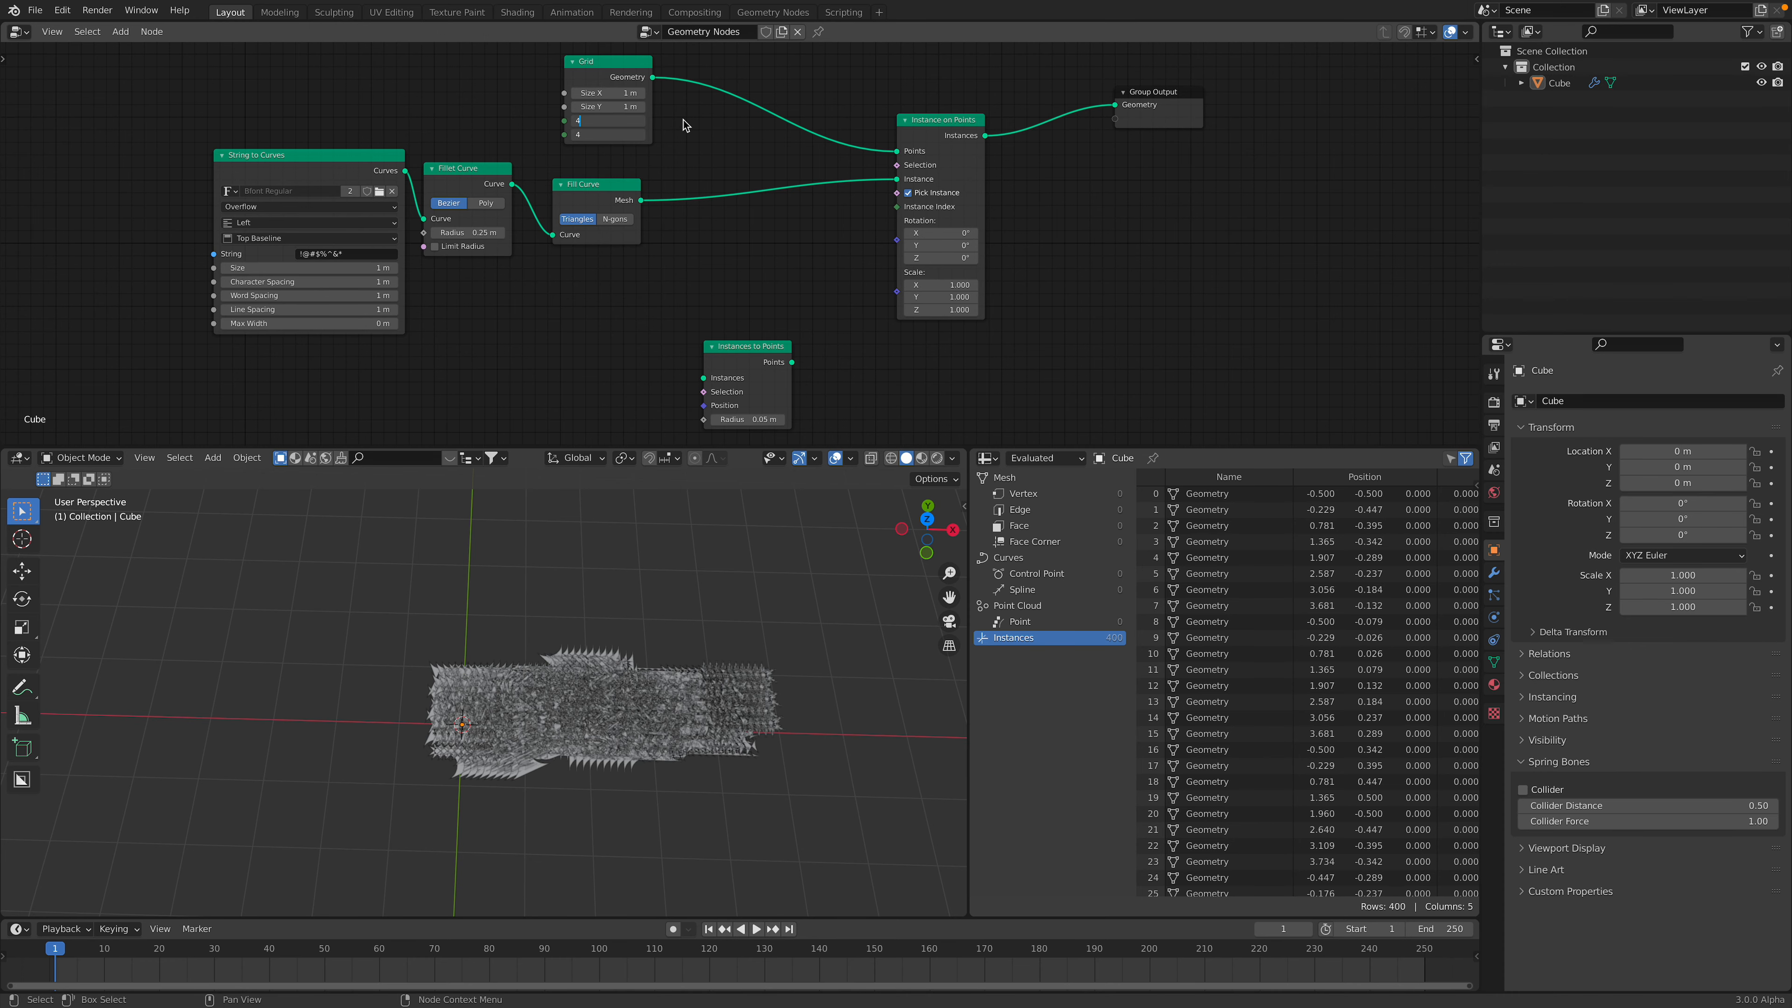
pyautogui.press('Return')
pyautogui.click(927, 519)
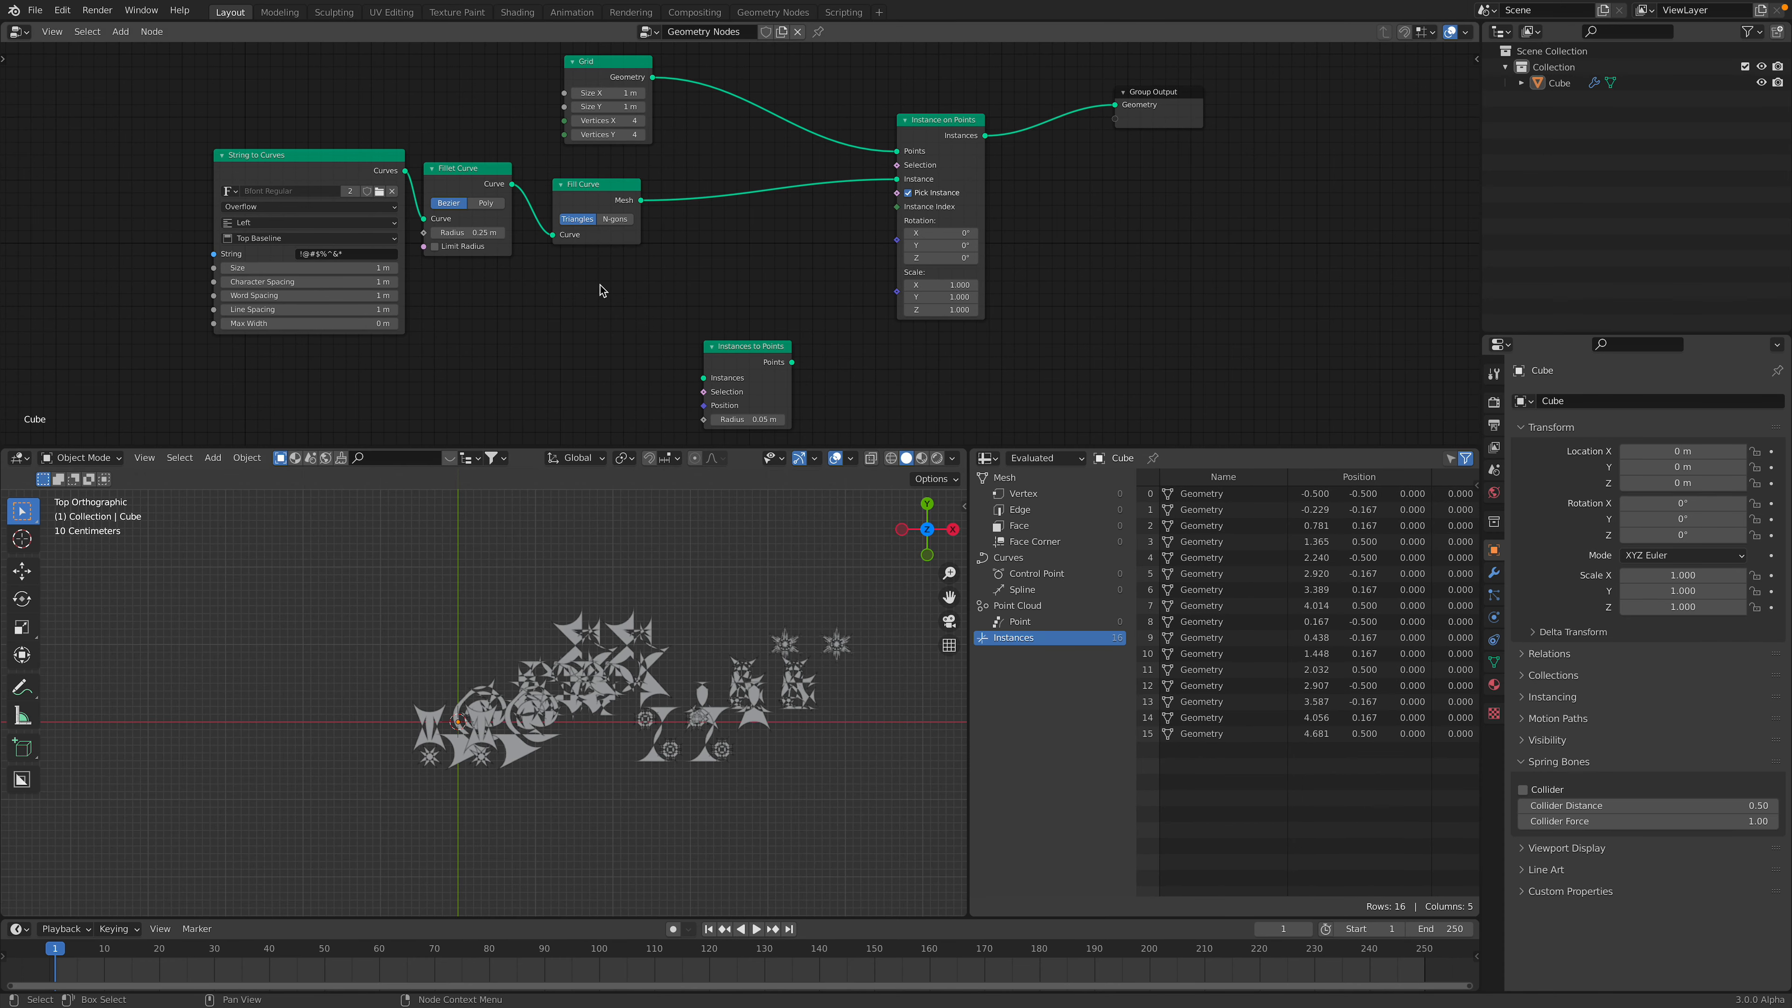
# - Set the Fillet Curve radius to 0.04 m and save the file
pyautogui.scroll(1, 600, 281)
pyautogui.moveTo(442, 230); pyautogui.dragTo(391, 230)
pyautogui.keyDown('shift'); pyautogui.moveTo(721, 622); pyautogui.dragTo(678, 580, button='middle'); pyautogui.keyUp('shift')
pyautogui.keyDown('ctrl'); pyautogui.moveTo(678, 580); pyautogui.dragTo(678, 606, button='middle'); pyautogui.keyUp('ctrl')
pyautogui.hotkey('ctrl', 's')
# - Compare the instances with Pick Instance off and on, leaving it enabled, and save the file
pyautogui.moveTo(573, 192); pyautogui.dragTo(624, 202)
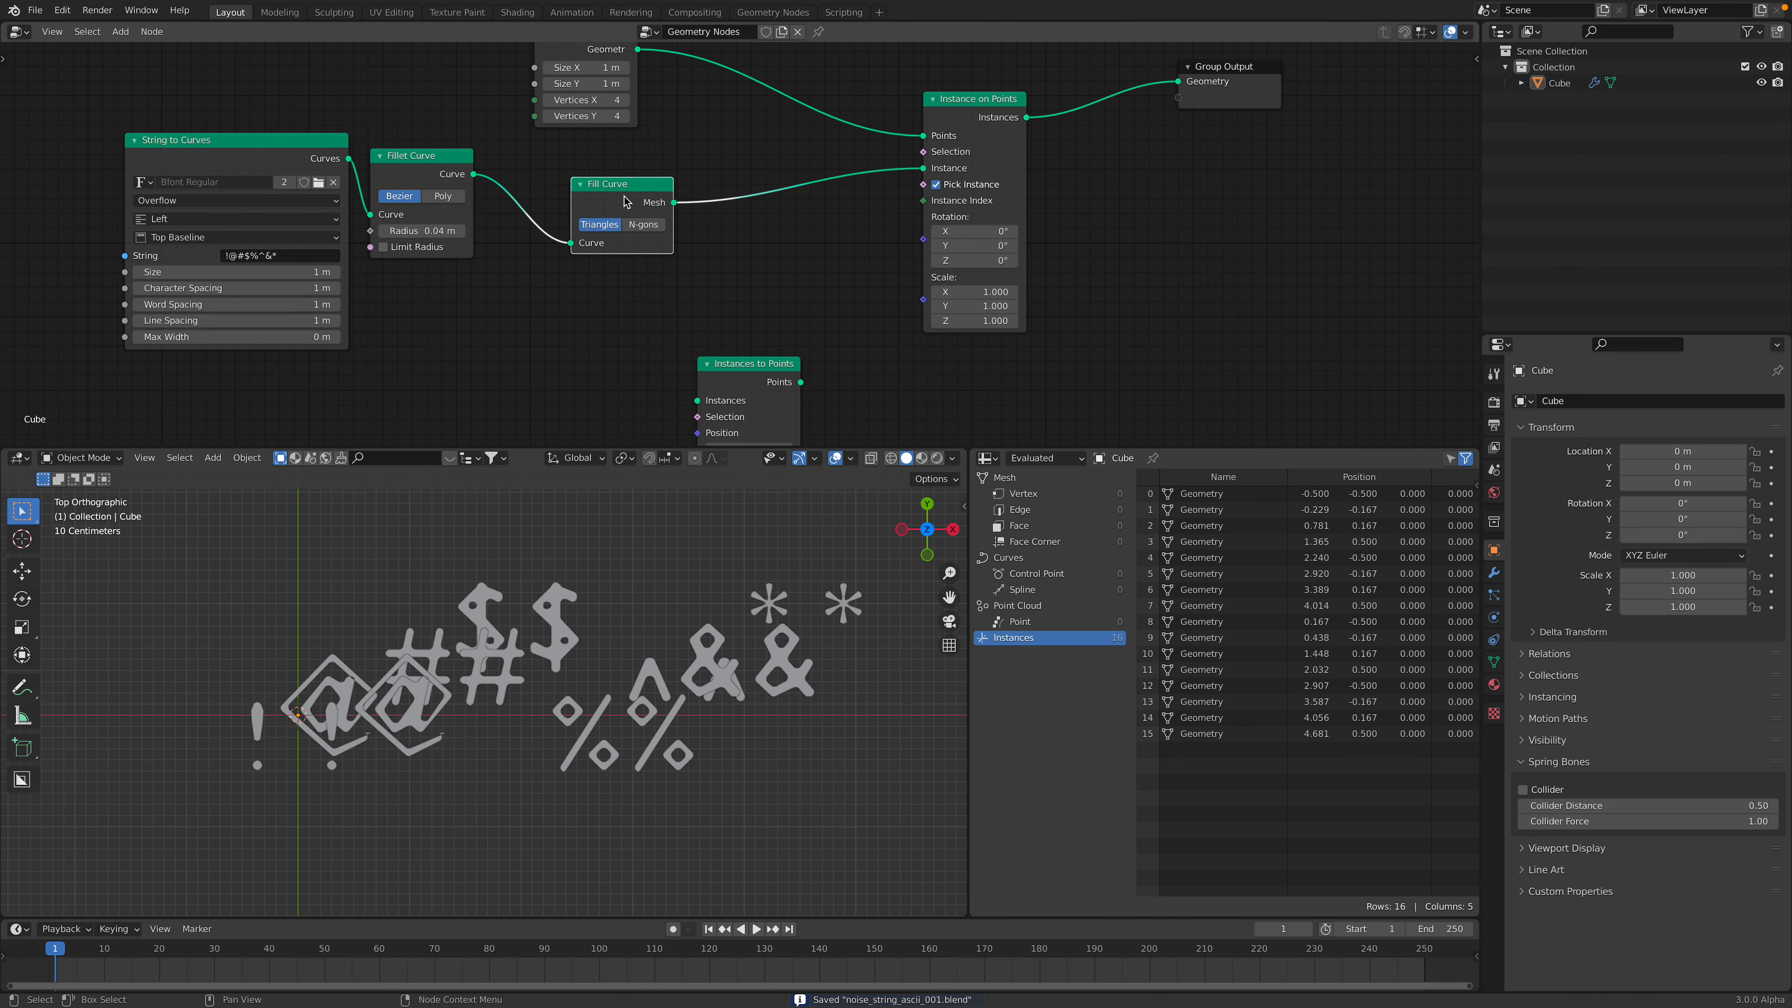
pyautogui.click(940, 187)
pyautogui.click(940, 187)
pyautogui.click(940, 188)
pyautogui.click(940, 187)
pyautogui.moveTo(623, 205); pyautogui.dragTo(595, 209)
pyautogui.hotkey('ctrl', 's')
# - Add a Set Position node between Fill Curve and Instance on Points
pyautogui.hotkey('shift', 'a')
pyautogui.write('rese')
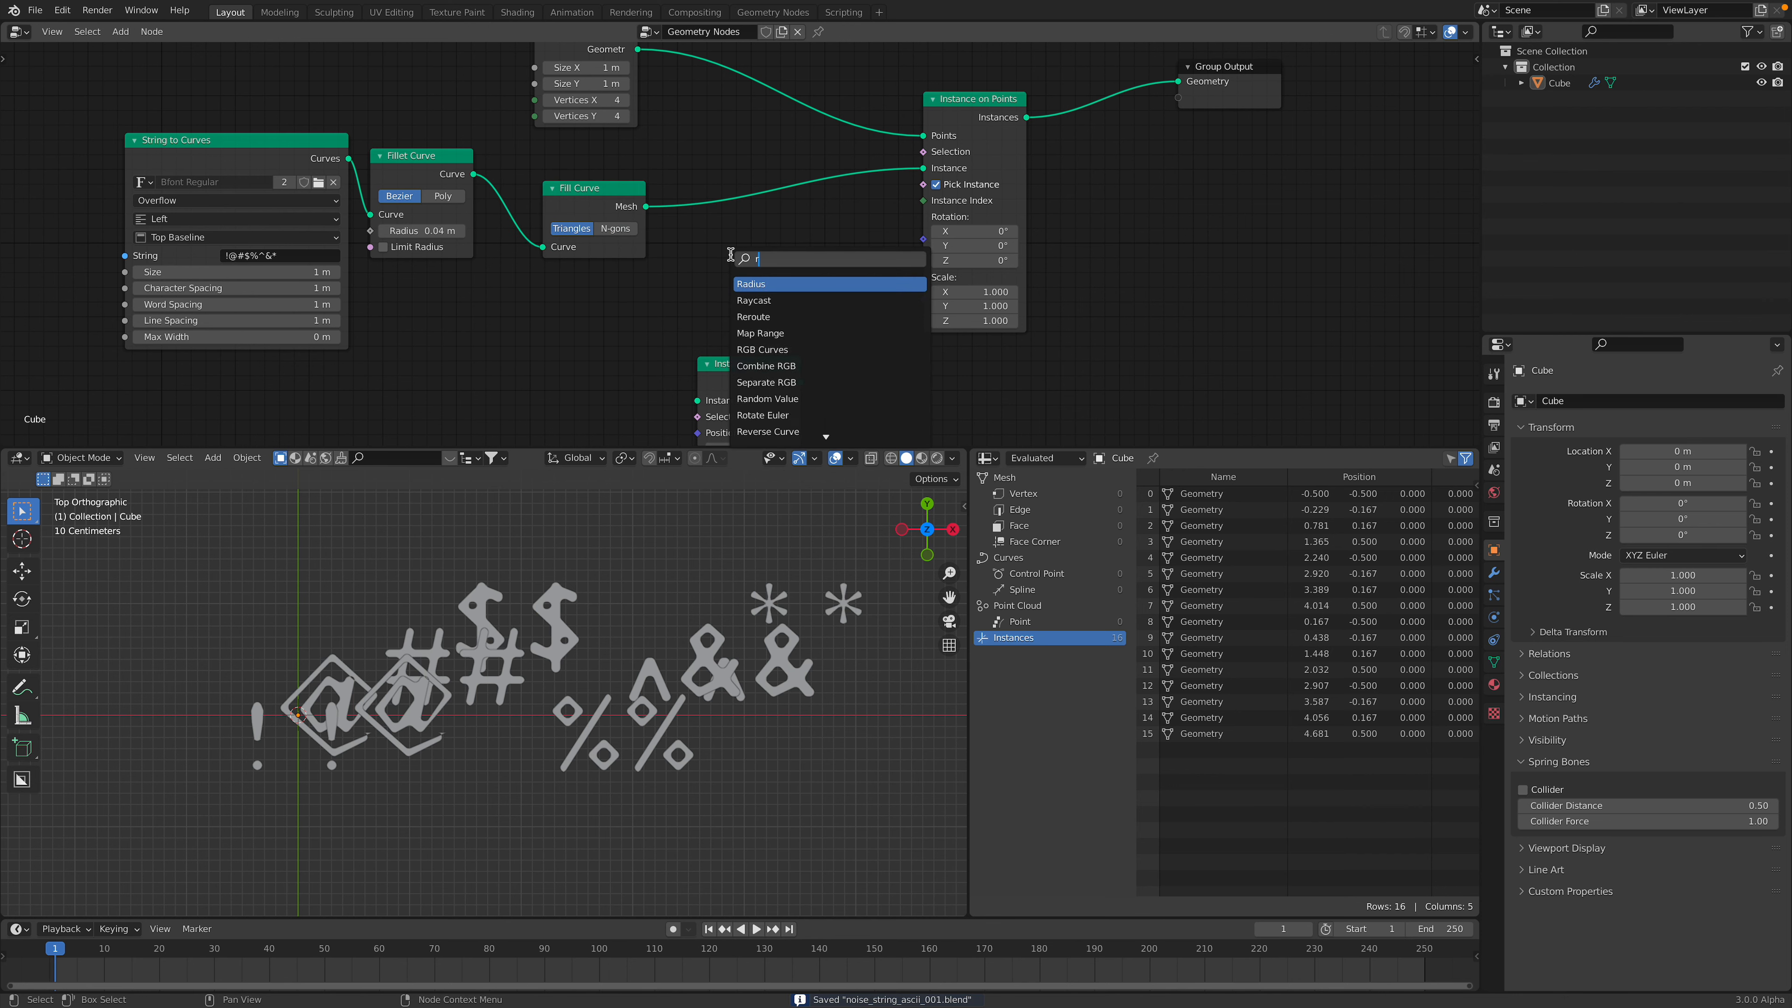
pyautogui.press('BackSpace')
pyautogui.press('BackSpace')
pyautogui.press('BackSpace')
pyautogui.press('BackSpace')
pyautogui.write('in')
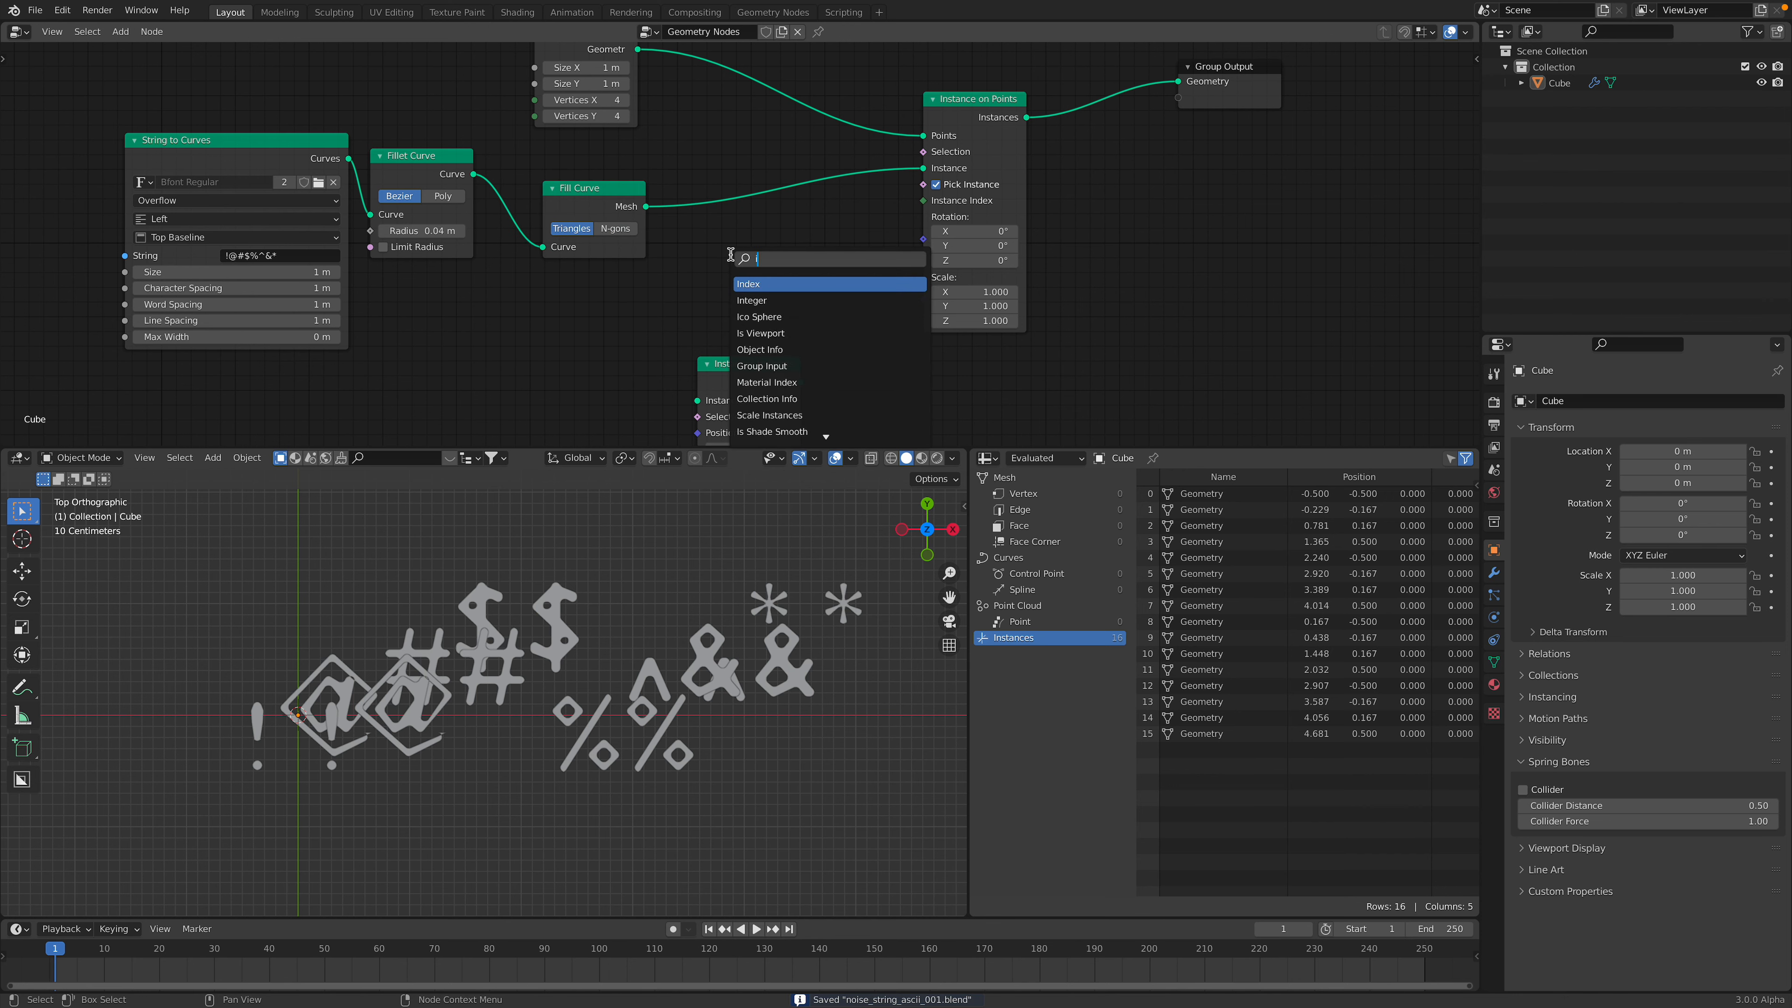
pyautogui.press('BackSpace')
pyautogui.press('BackSpace')
pyautogui.write('set')
pyautogui.press('Return')
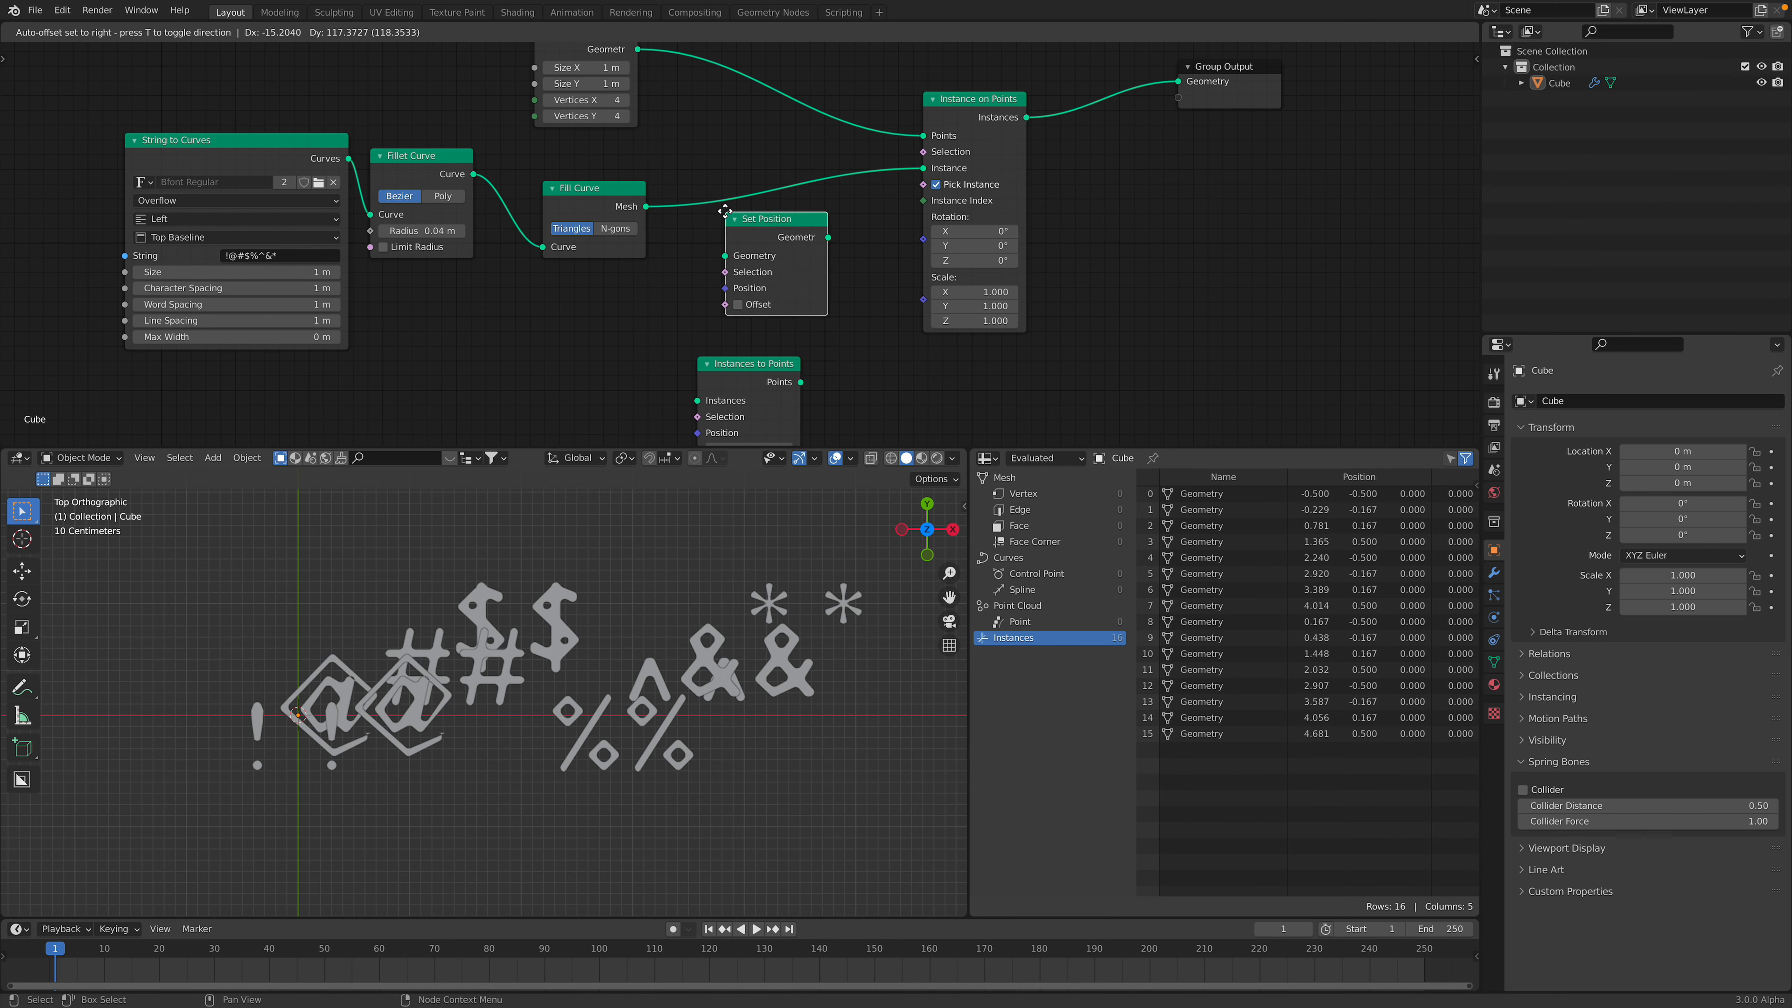
pyautogui.click(721, 217)
pyautogui.scroll(-3, 680, 234)
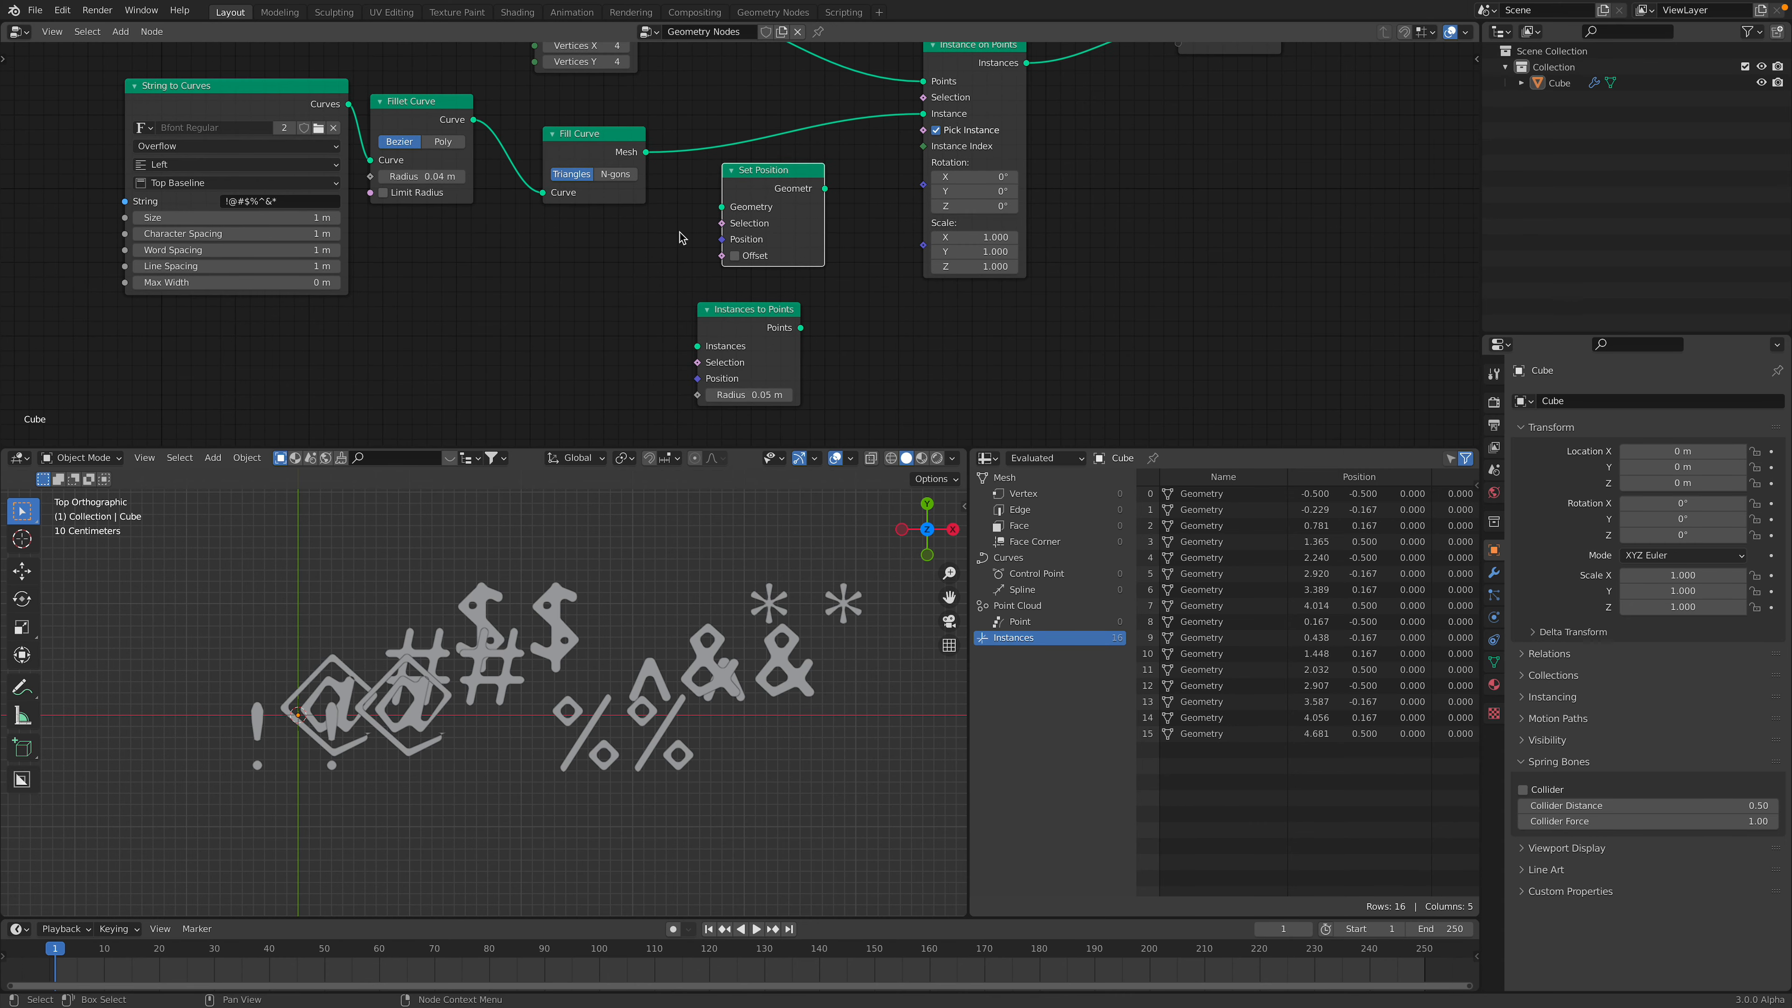
# - Add a Combine XYZ node below the Fill Curve node
pyautogui.hotkey('shift', 'a')
pyautogui.click(600, 276)
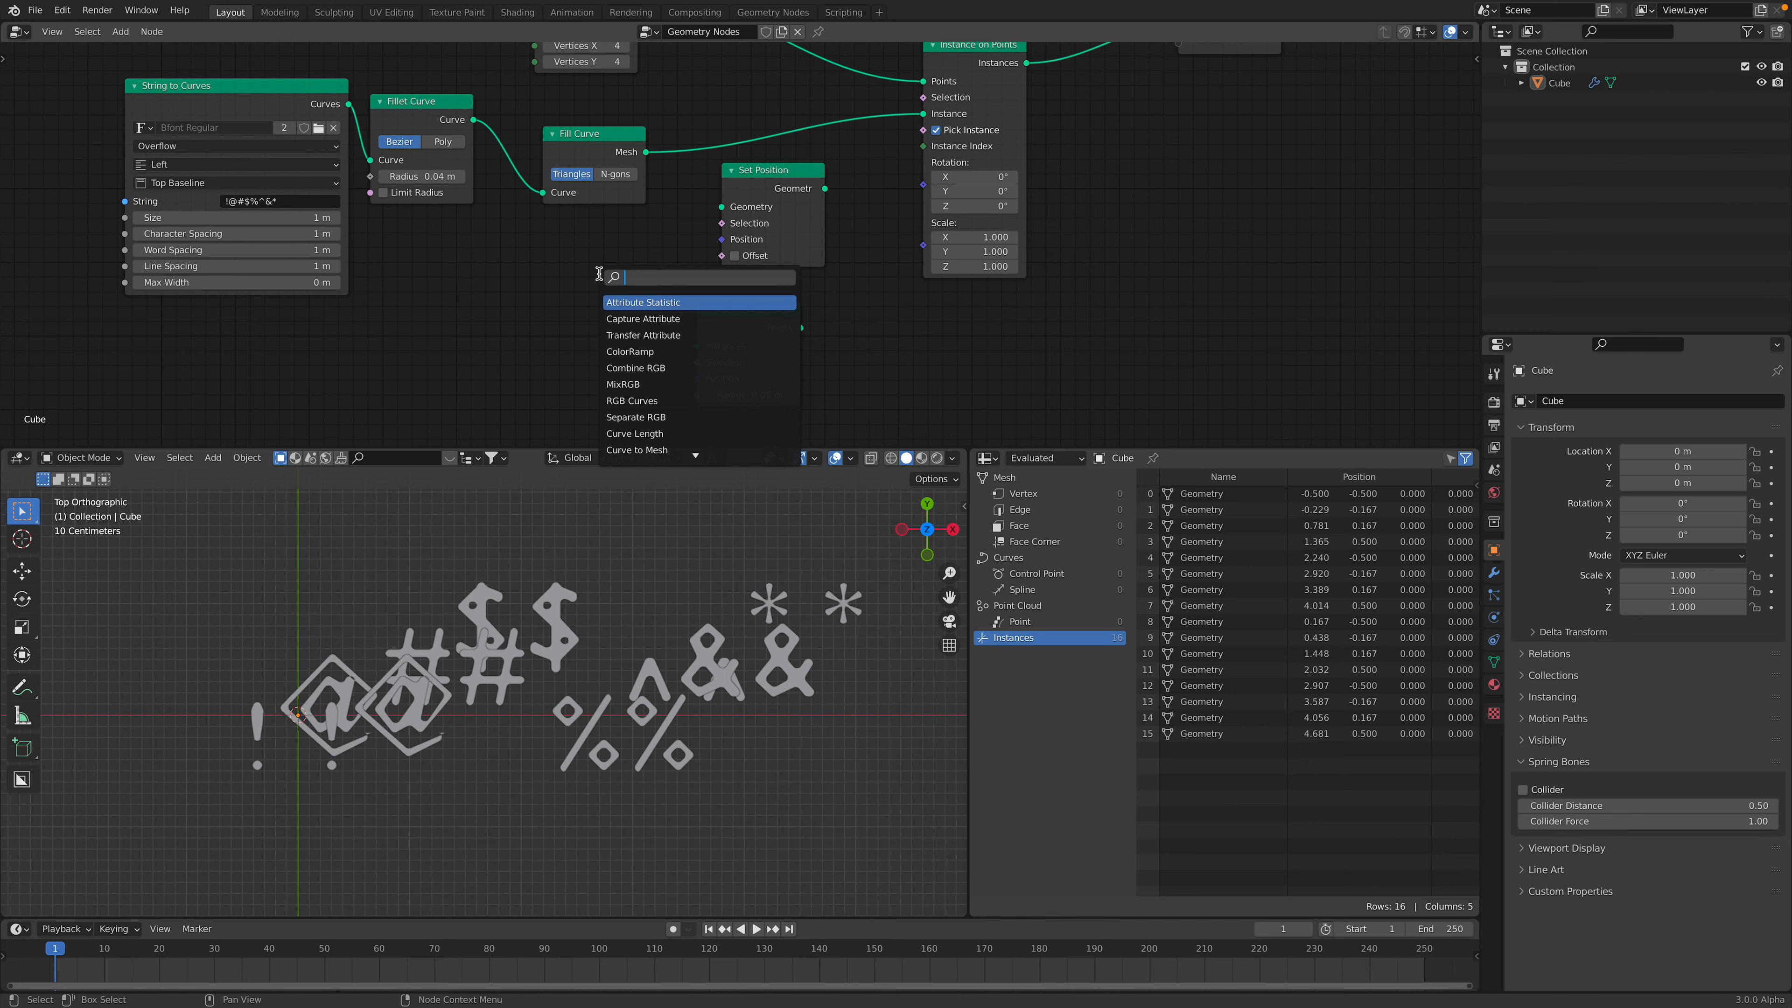
pyautogui.write('comb')
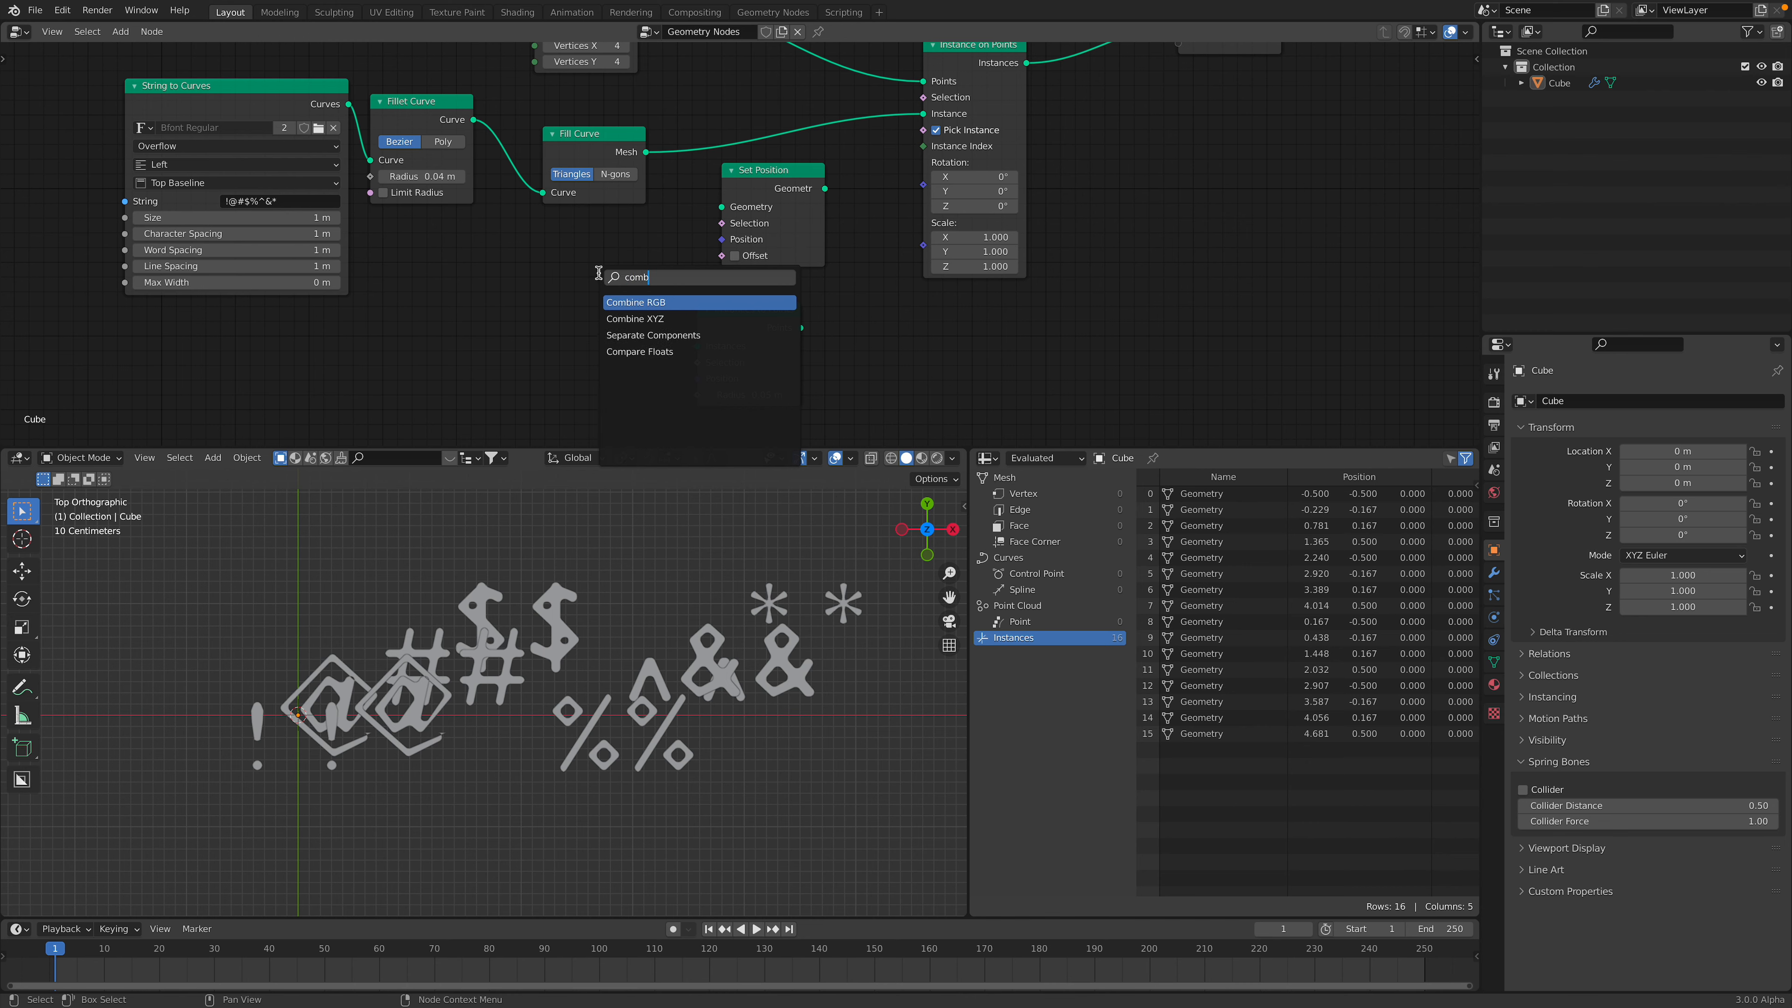
pyautogui.press('Down')
pyautogui.press('Return')
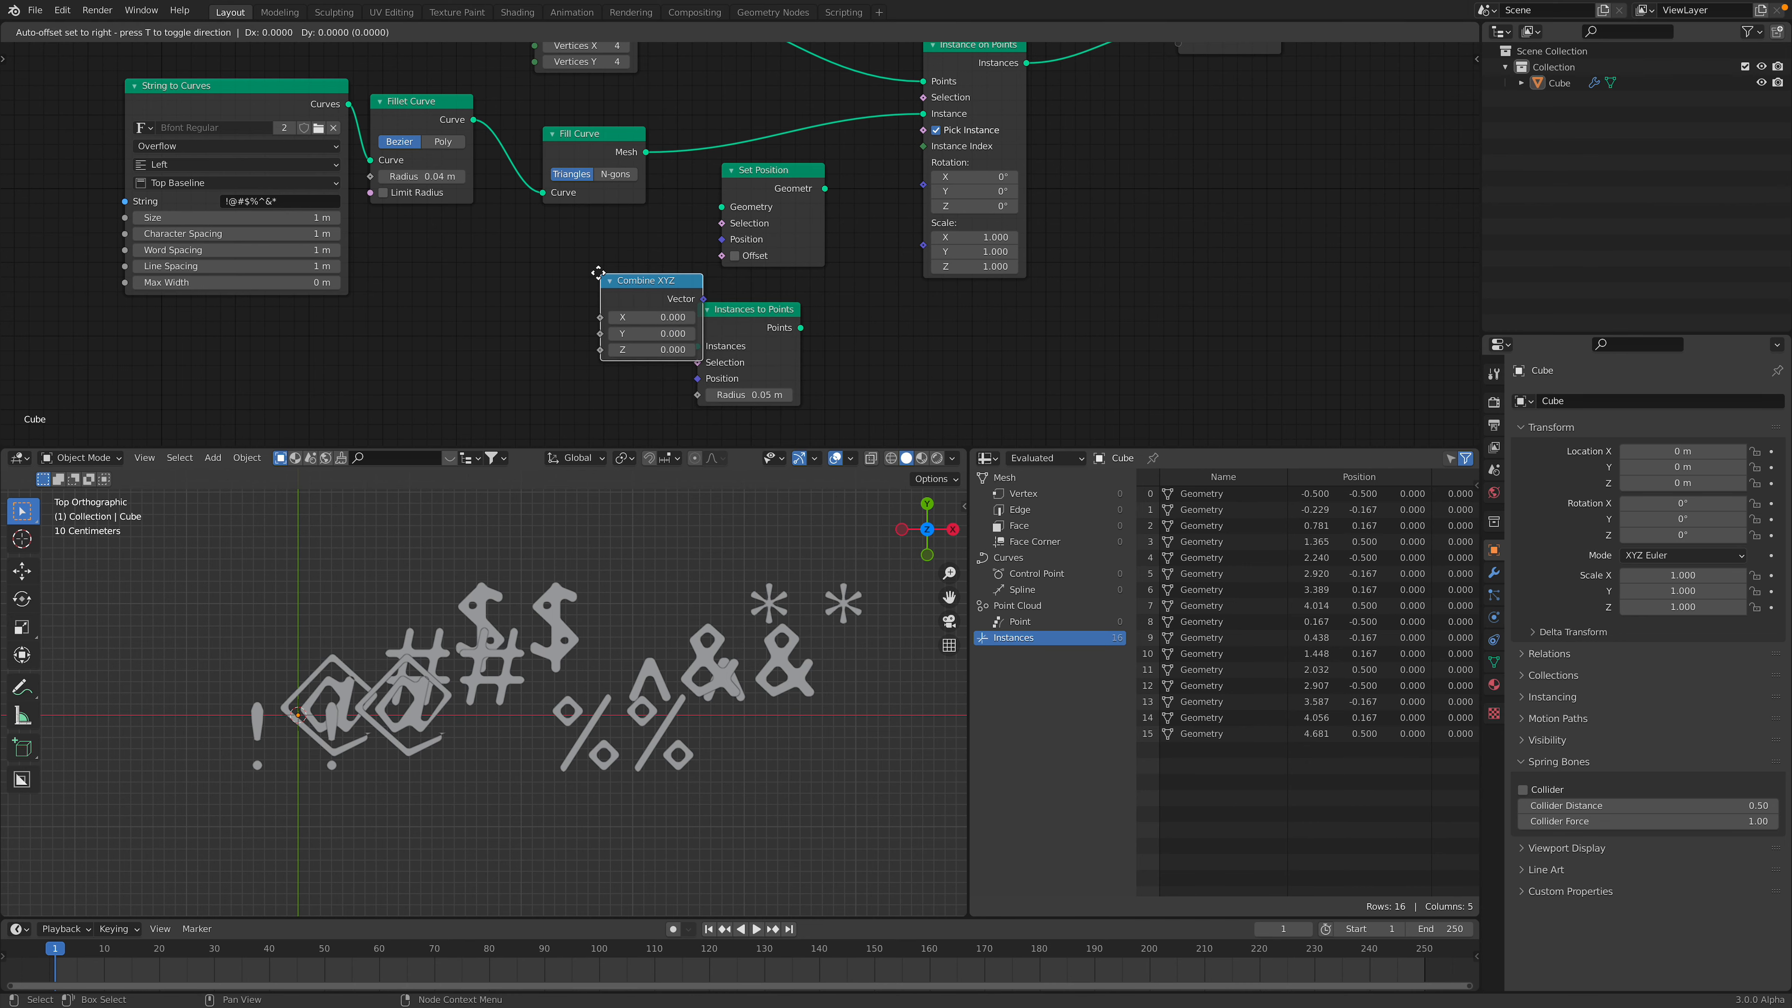
pyautogui.click(519, 267)
# - Feed the Combine XYZ vector and Fill Curve mesh into Set Position, and its Geometry into the Instance input of Instance on Points
pyautogui.moveTo(616, 290); pyautogui.dragTo(721, 240)
pyautogui.moveTo(645, 152); pyautogui.dragTo(722, 207)
pyautogui.moveTo(825, 188); pyautogui.dragTo(847, 181)
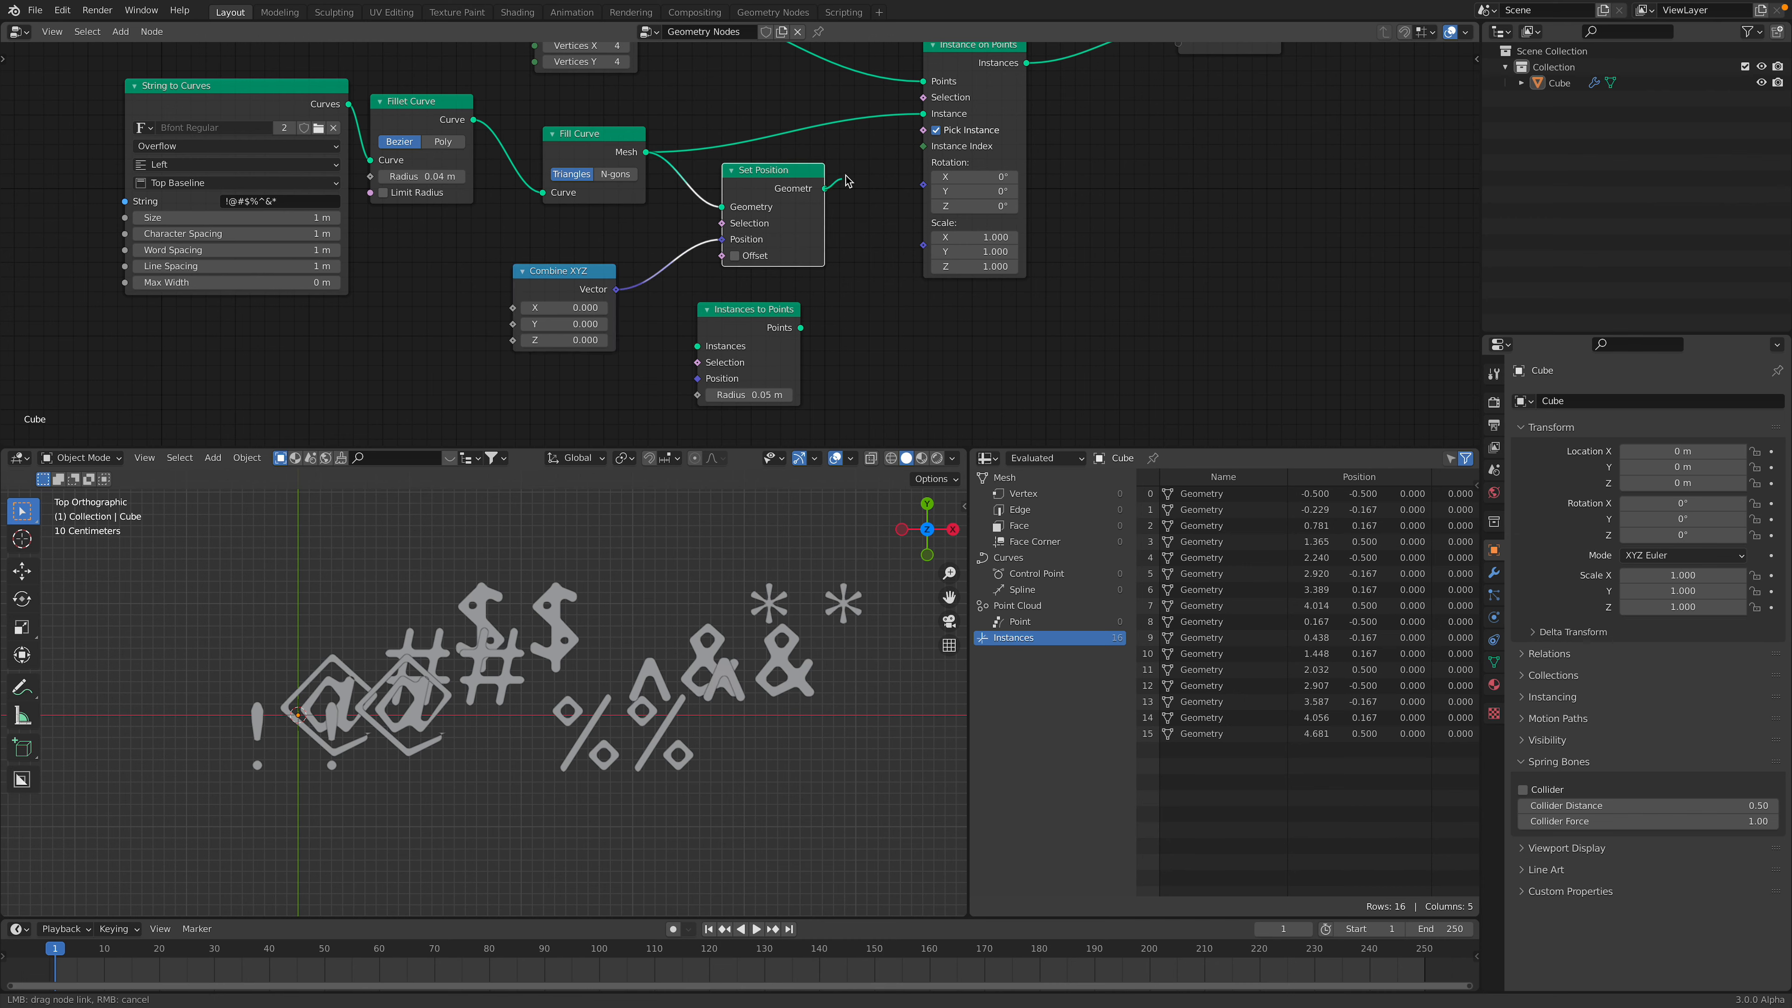
pyautogui.moveTo(916, 127); pyautogui.dragTo(921, 114)
pyautogui.hotkey('ctrl', 's')
pyautogui.moveTo(766, 319); pyautogui.dragTo(975, 367)
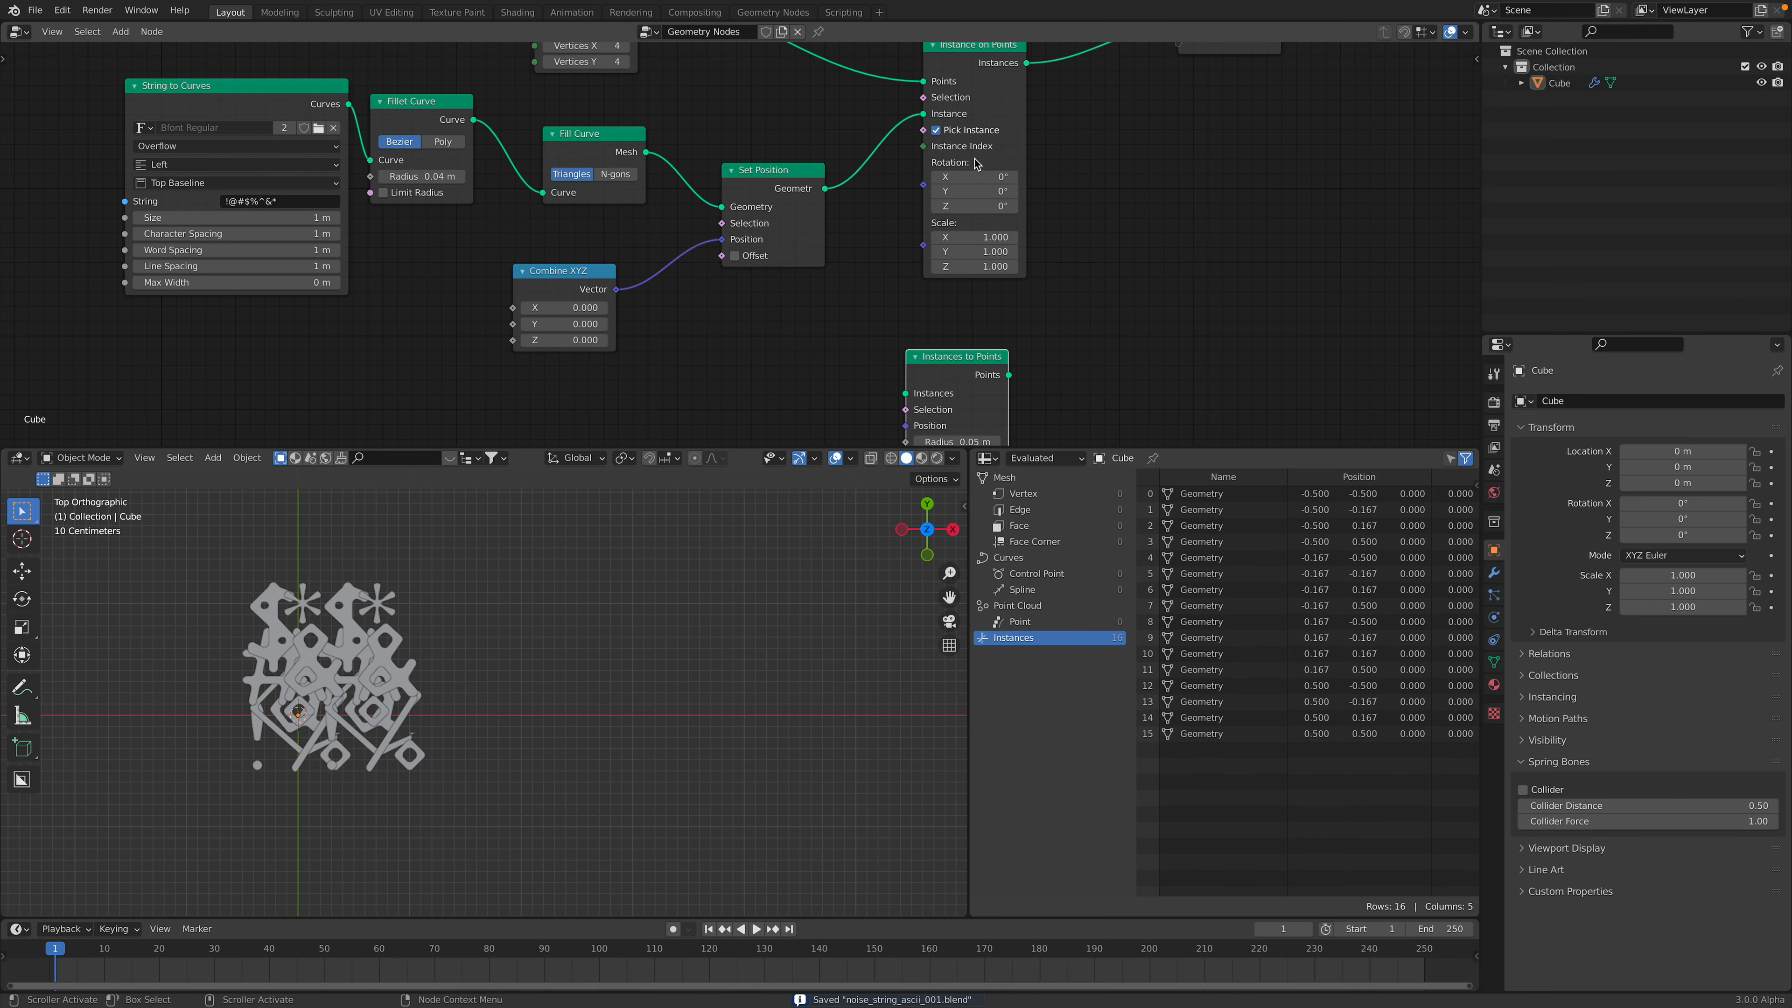
# - Set the Grid's Size X and Size Y to 2.98 m and save the file
pyautogui.moveTo(751, 164); pyautogui.dragTo(770, 259, button='middle')
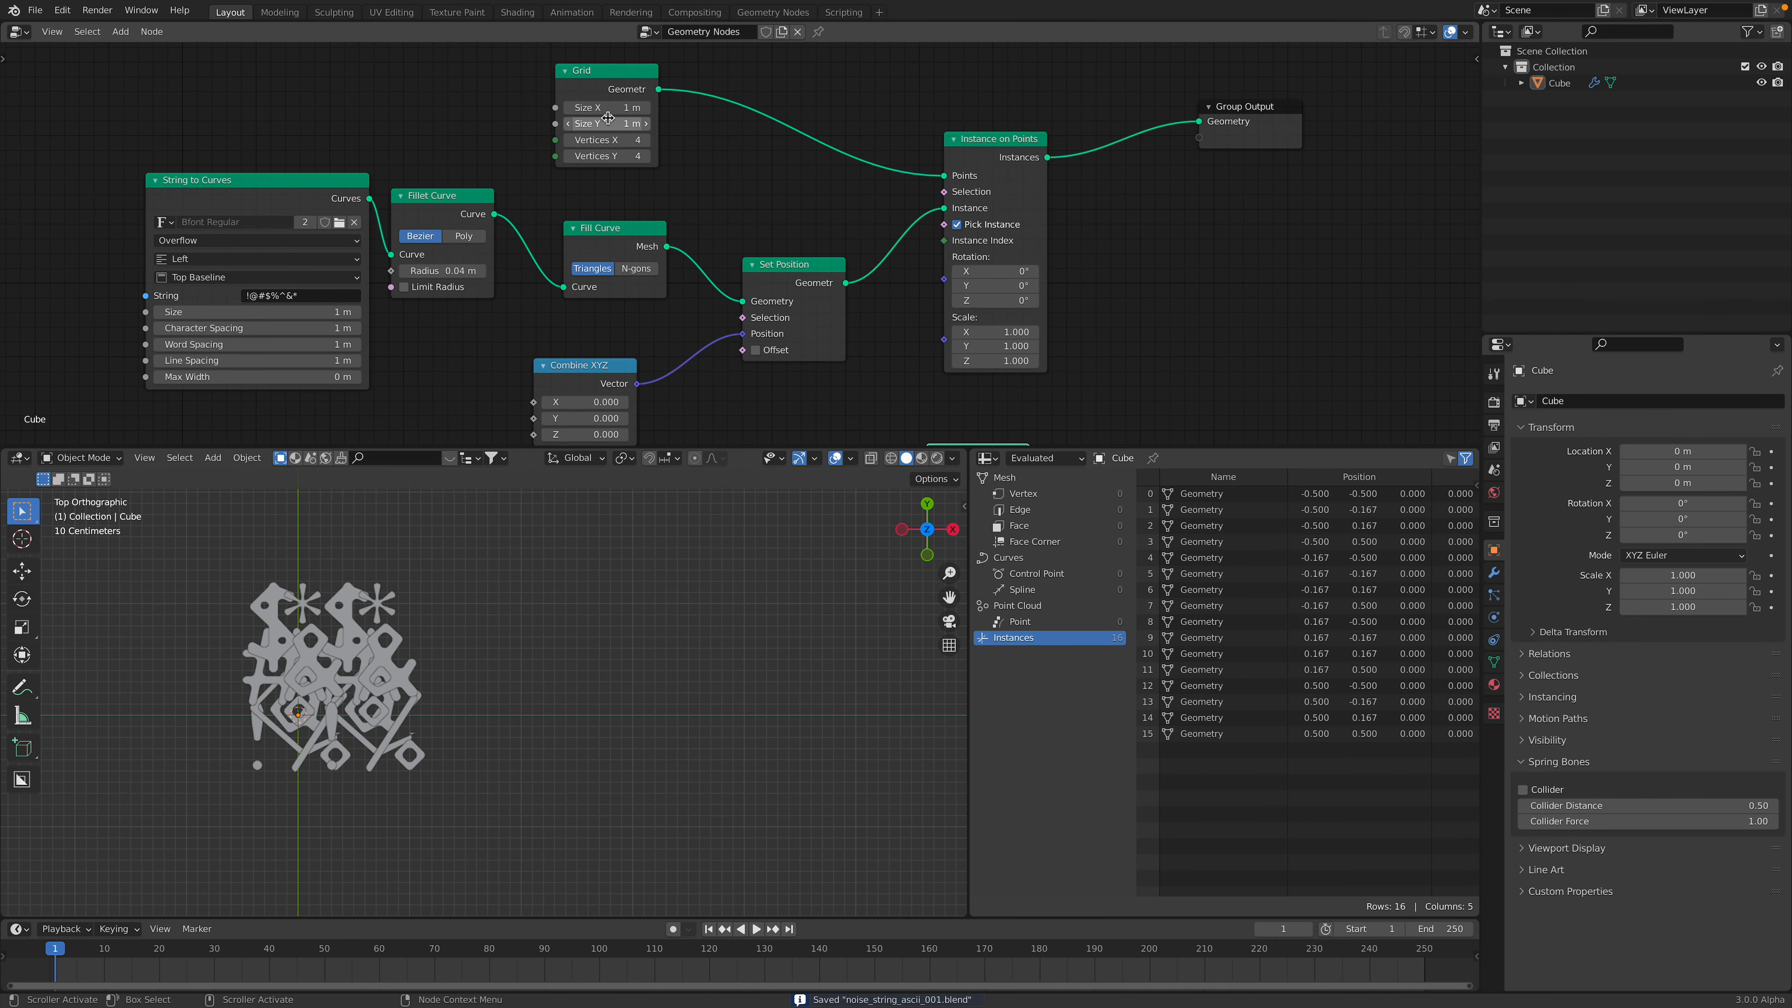
pyautogui.moveTo(600, 108); pyautogui.dragTo(602, 110)
pyautogui.scroll(-1, 572, 616)
pyautogui.keyDown('shift'); pyautogui.moveTo(572, 617); pyautogui.dragTo(663, 628, button='middle'); pyautogui.keyUp('shift')
pyautogui.scroll(-1, 661, 628)
pyautogui.hotkey('ctrl', 's')
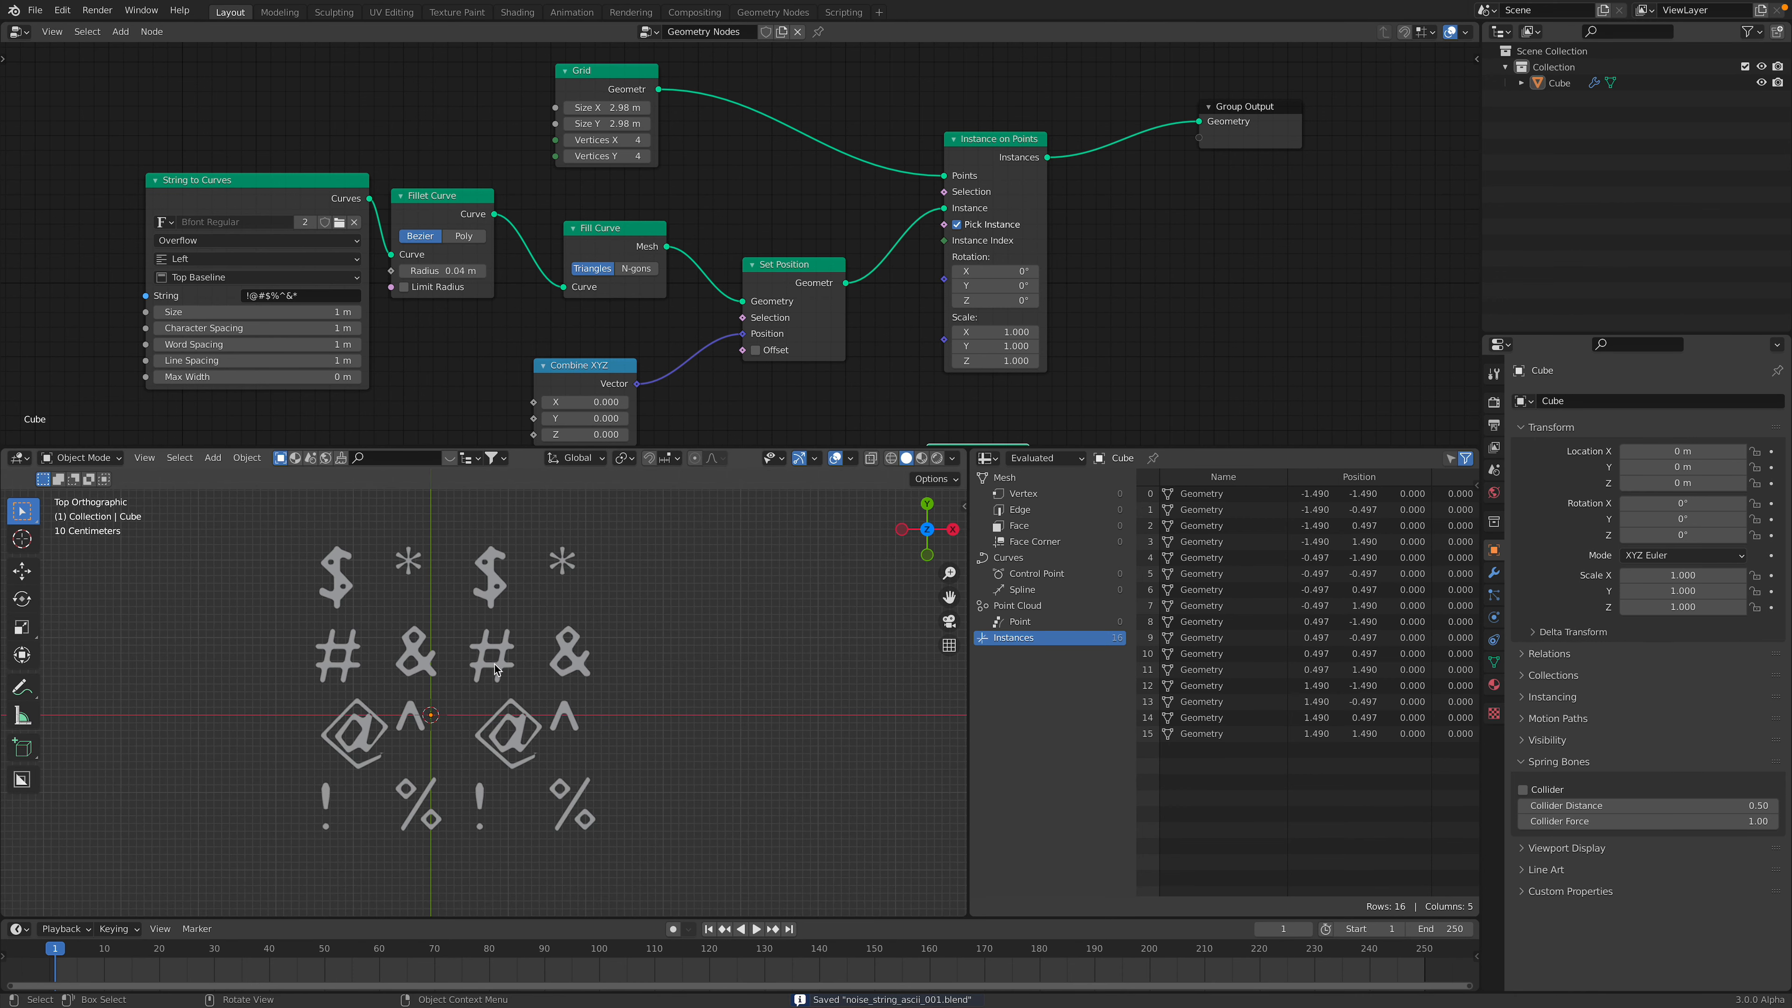
# - Move the Set Position node up so it sits beside the Fill Curve node
pyautogui.click(638, 229)
pyautogui.moveTo(740, 225); pyautogui.dragTo(759, 213, button='middle')
pyautogui.click(738, 218)
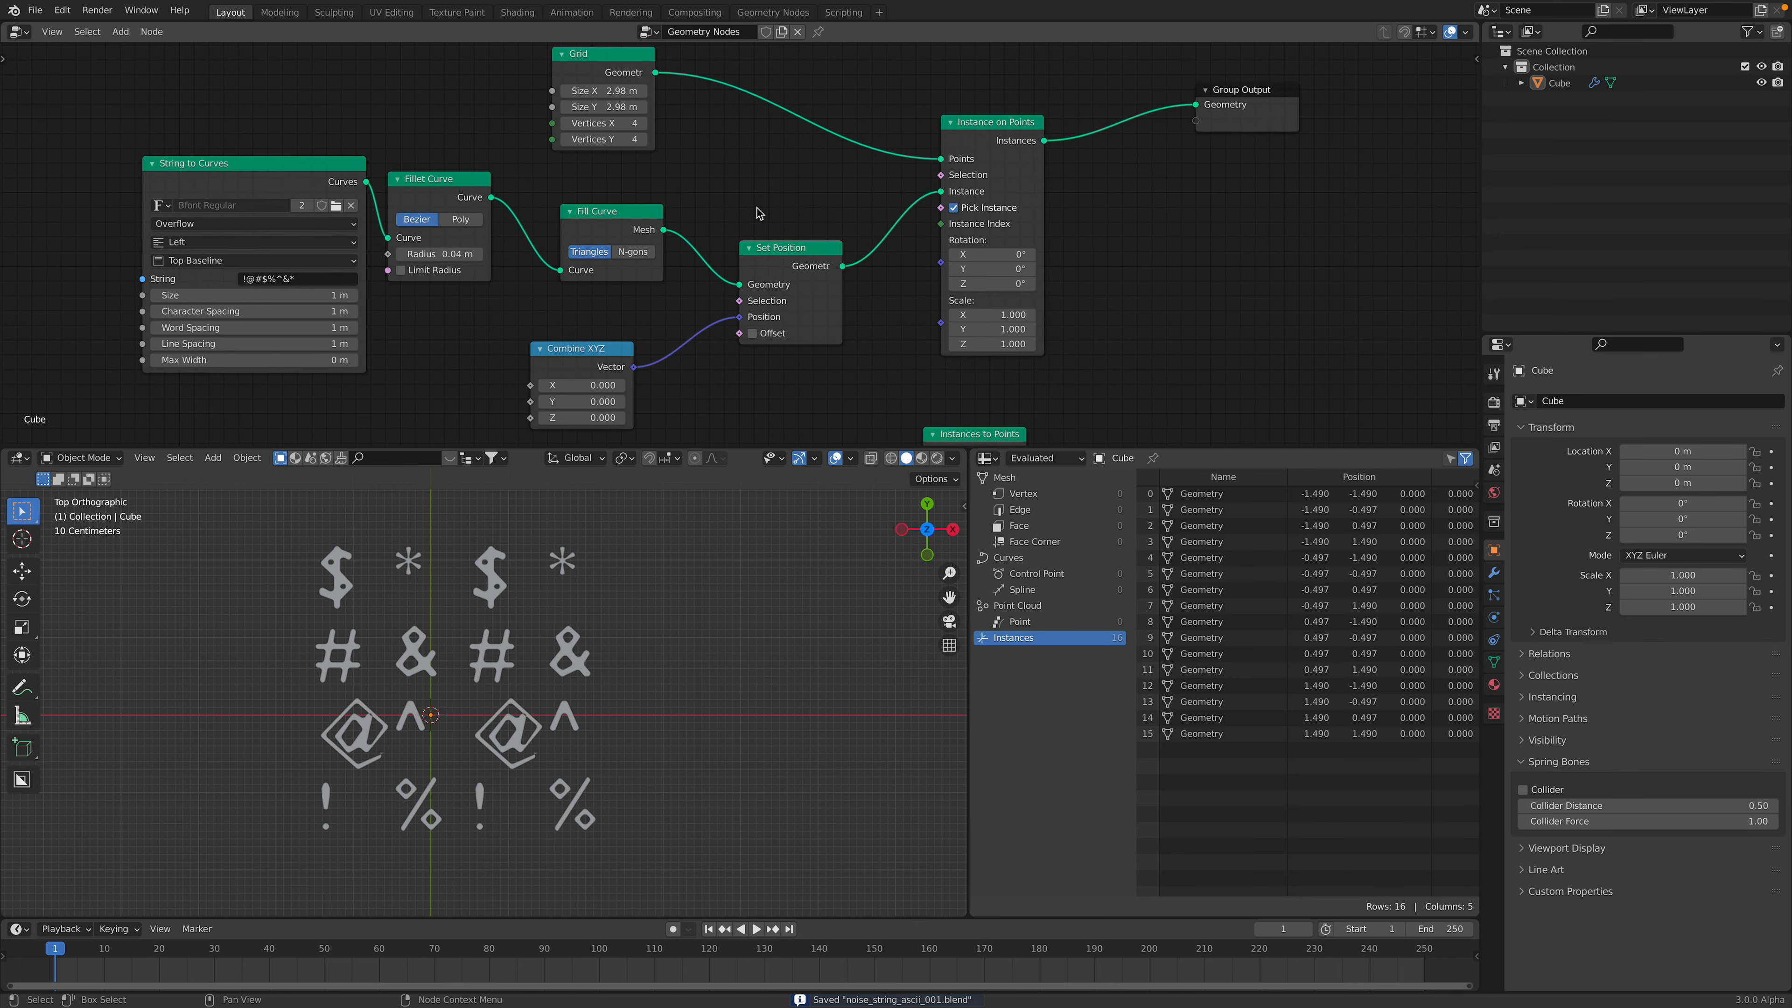
pyautogui.moveTo(776, 248); pyautogui.dragTo(754, 180)
# - Add a Random Value node below Set Position and set its data type to Integer
pyautogui.moveTo(754, 181); pyautogui.dragTo(716, 78, button='middle')
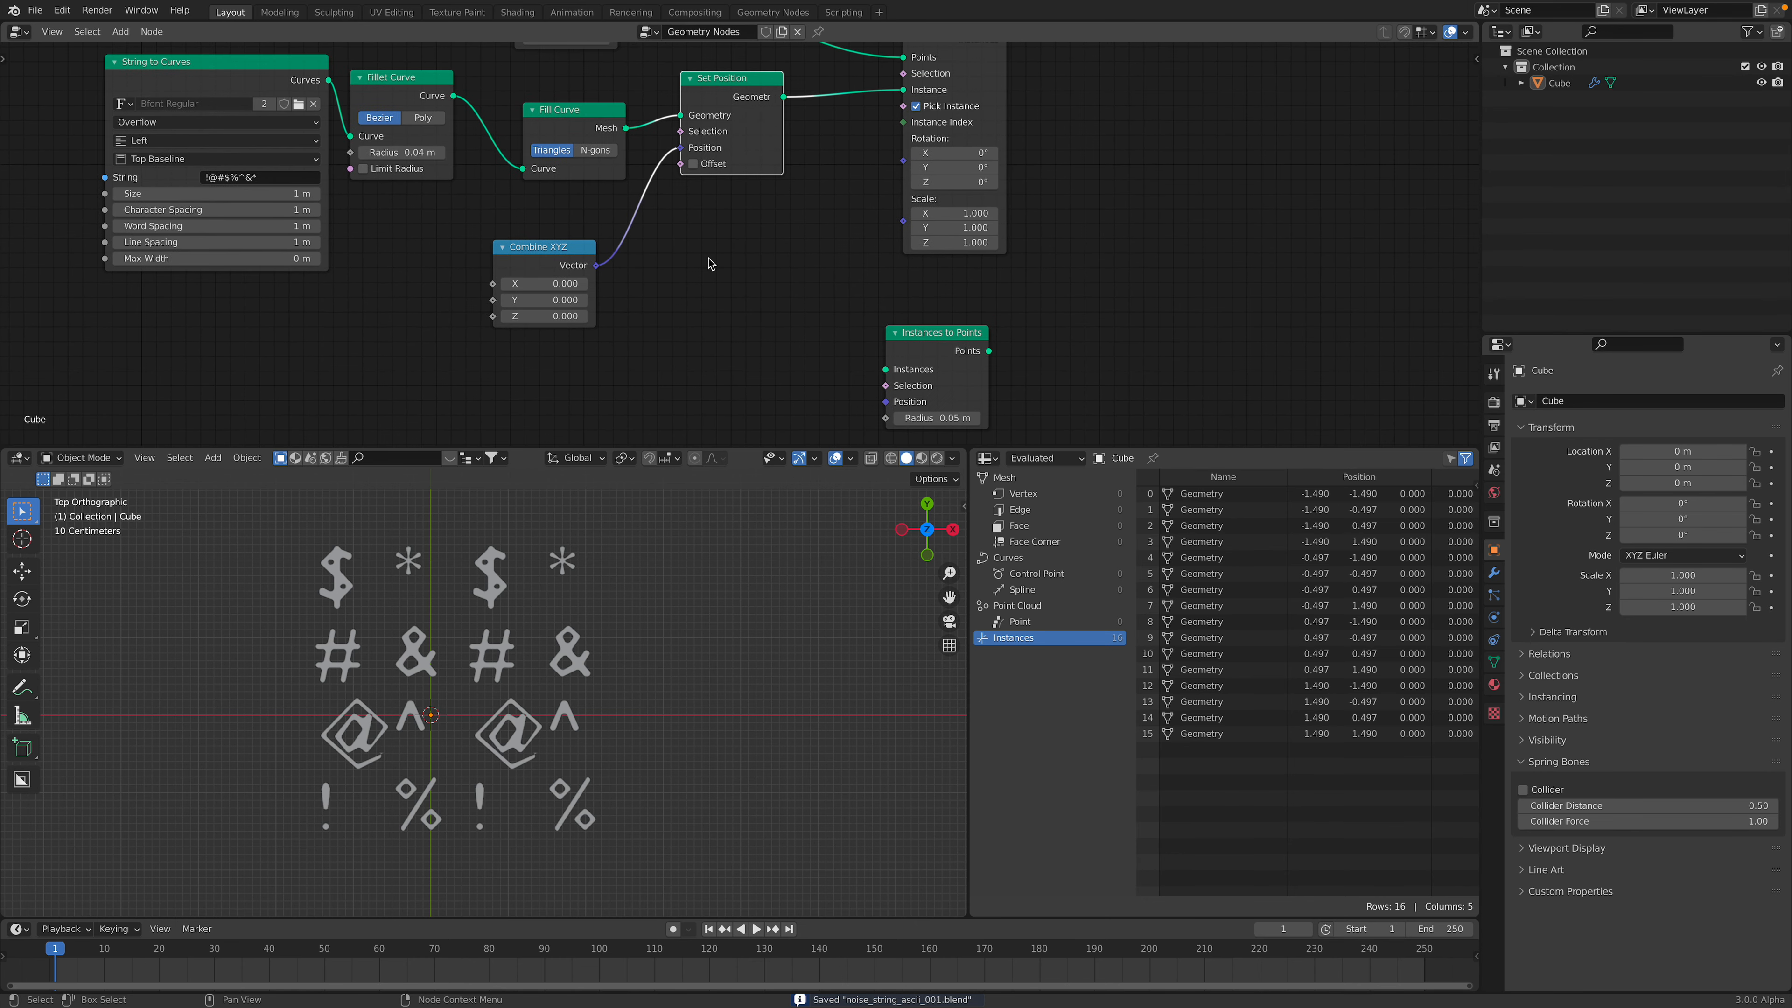
pyautogui.hotkey('shift', 'a')
pyautogui.write('s')
pyautogui.write('random')
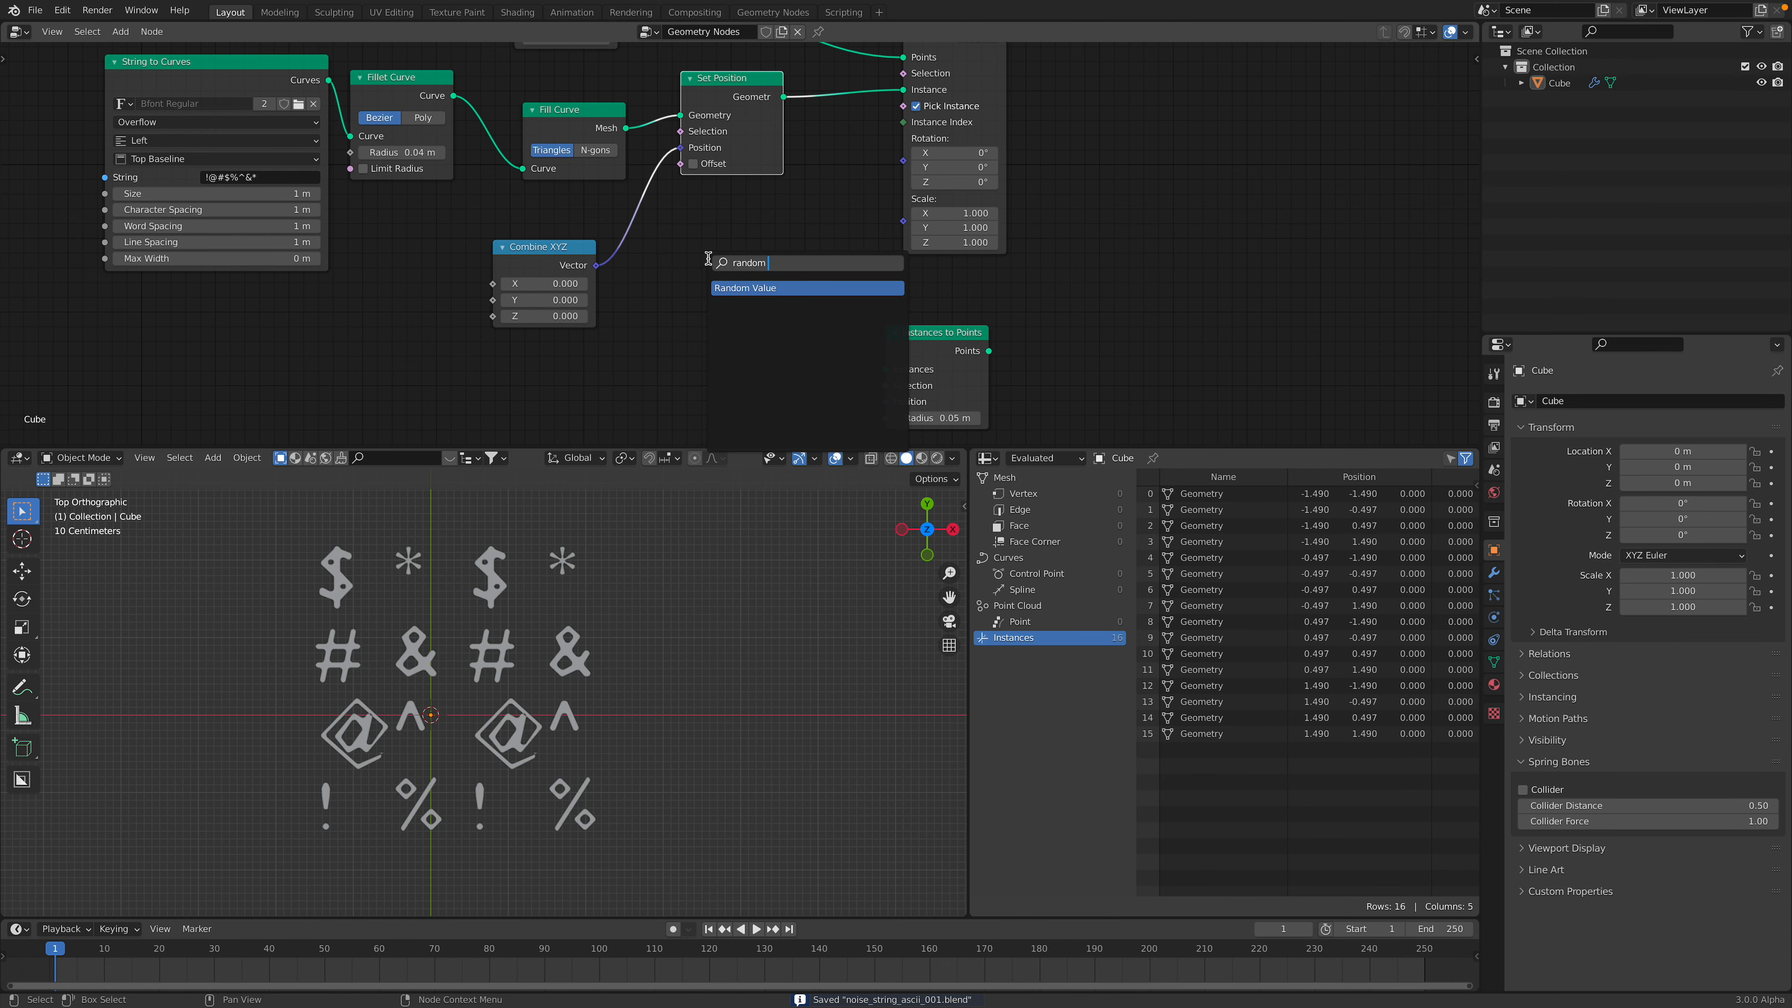
pyautogui.press('Return')
pyautogui.click(685, 229)
pyautogui.click(737, 279)
pyautogui.click(737, 297)
# - Check the characters in the String to Curves text and set the Random Value's Max to 8 to match
pyautogui.moveTo(806, 260); pyautogui.dragTo(794, 286, button='middle')
pyautogui.moveTo(86, 209); pyautogui.dragTo(367, 295, button='middle')
pyautogui.scroll(12, 452, 281)
pyautogui.moveTo(550, 274); pyautogui.dragTo(604, 173, button='middle')
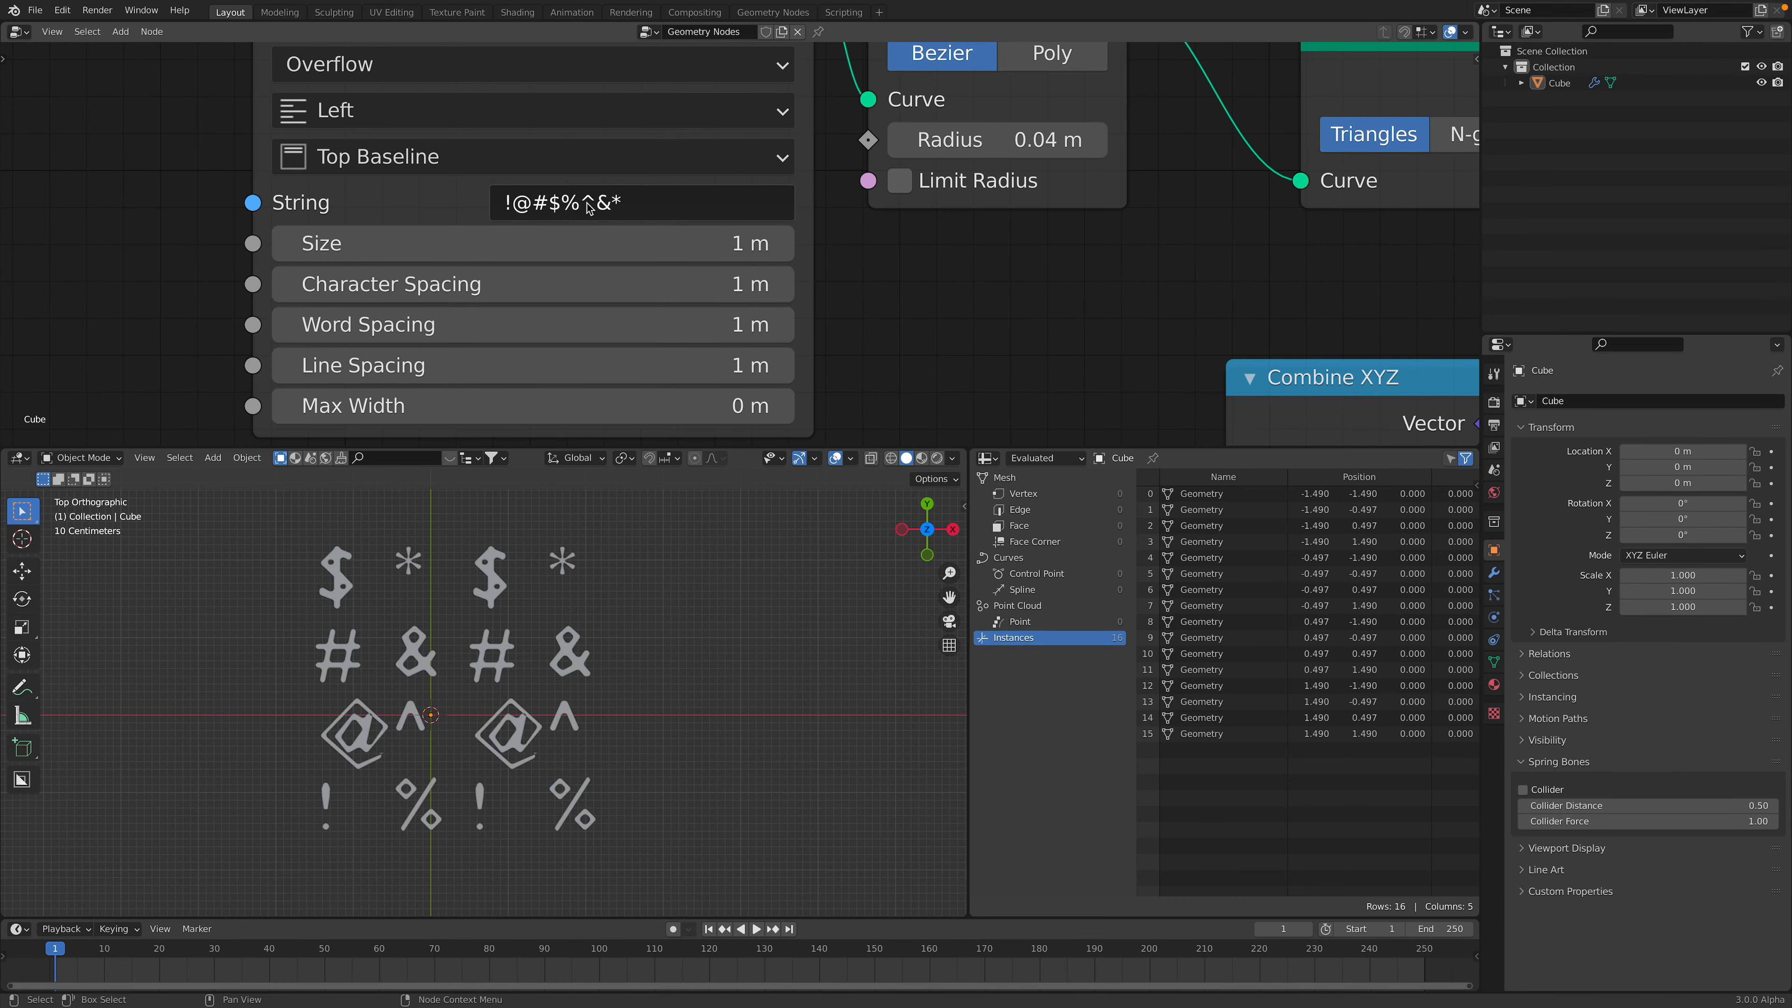
pyautogui.scroll(-6, 728, 222)
pyautogui.scroll(-4, 952, 307)
pyautogui.moveTo(1010, 341); pyautogui.dragTo(752, 216, button='middle')
pyautogui.scroll(4, 754, 224)
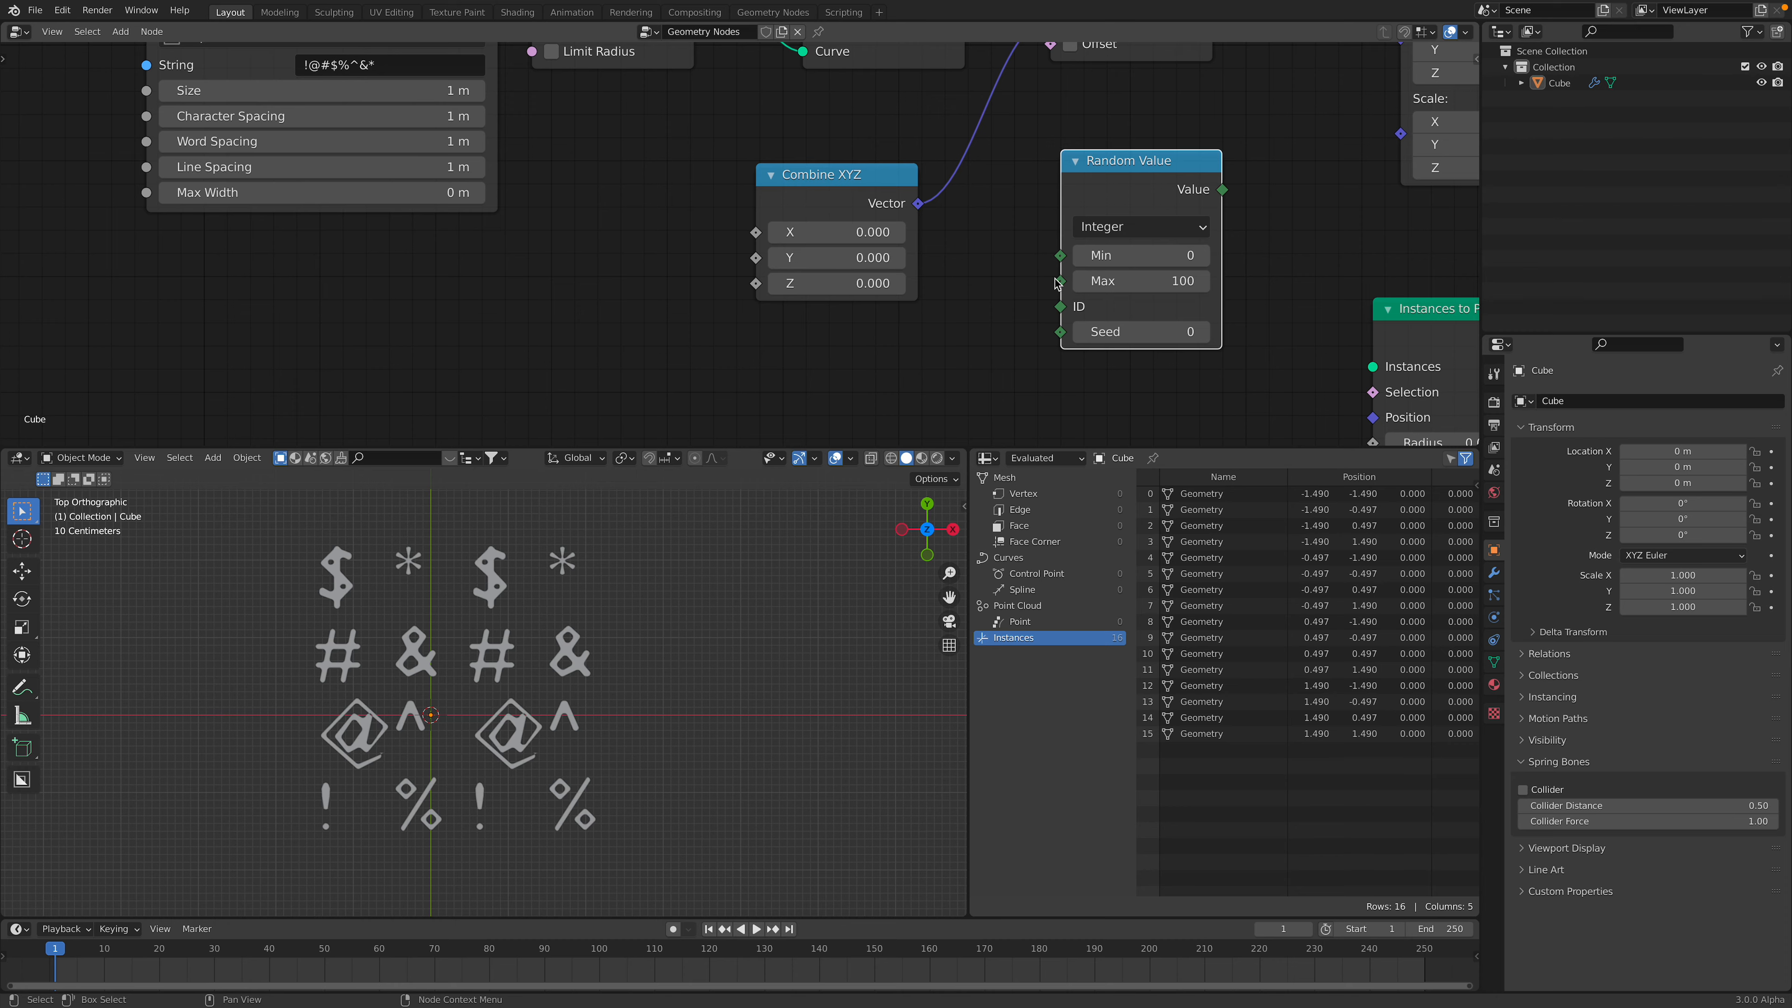
pyautogui.moveTo(1048, 279); pyautogui.dragTo(818, 292, button='middle')
pyautogui.click(931, 295)
pyautogui.press('Return')
# - Connect the Random Value output to the Instance Index of Instance on Points, and set its Seed to 62
pyautogui.moveTo(1041, 264); pyautogui.dragTo(835, 329, button='middle')
pyautogui.scroll(-2, 835, 329)
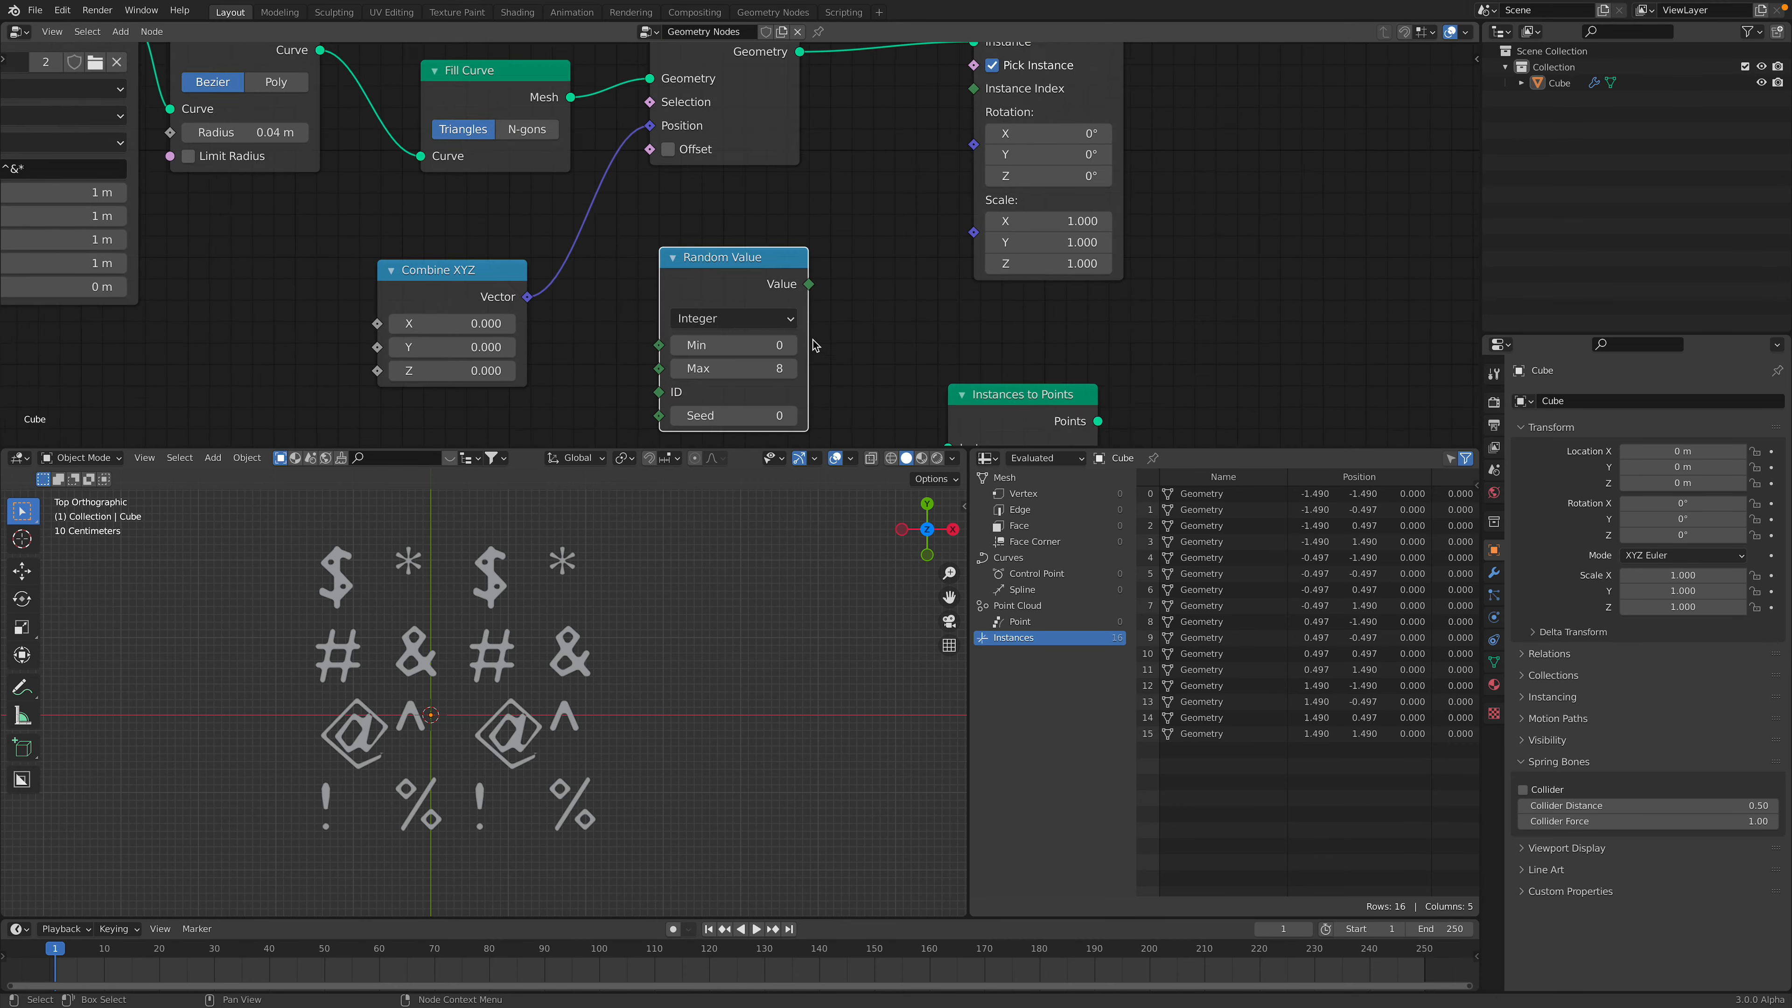
pyautogui.moveTo(806, 280); pyautogui.dragTo(820, 263)
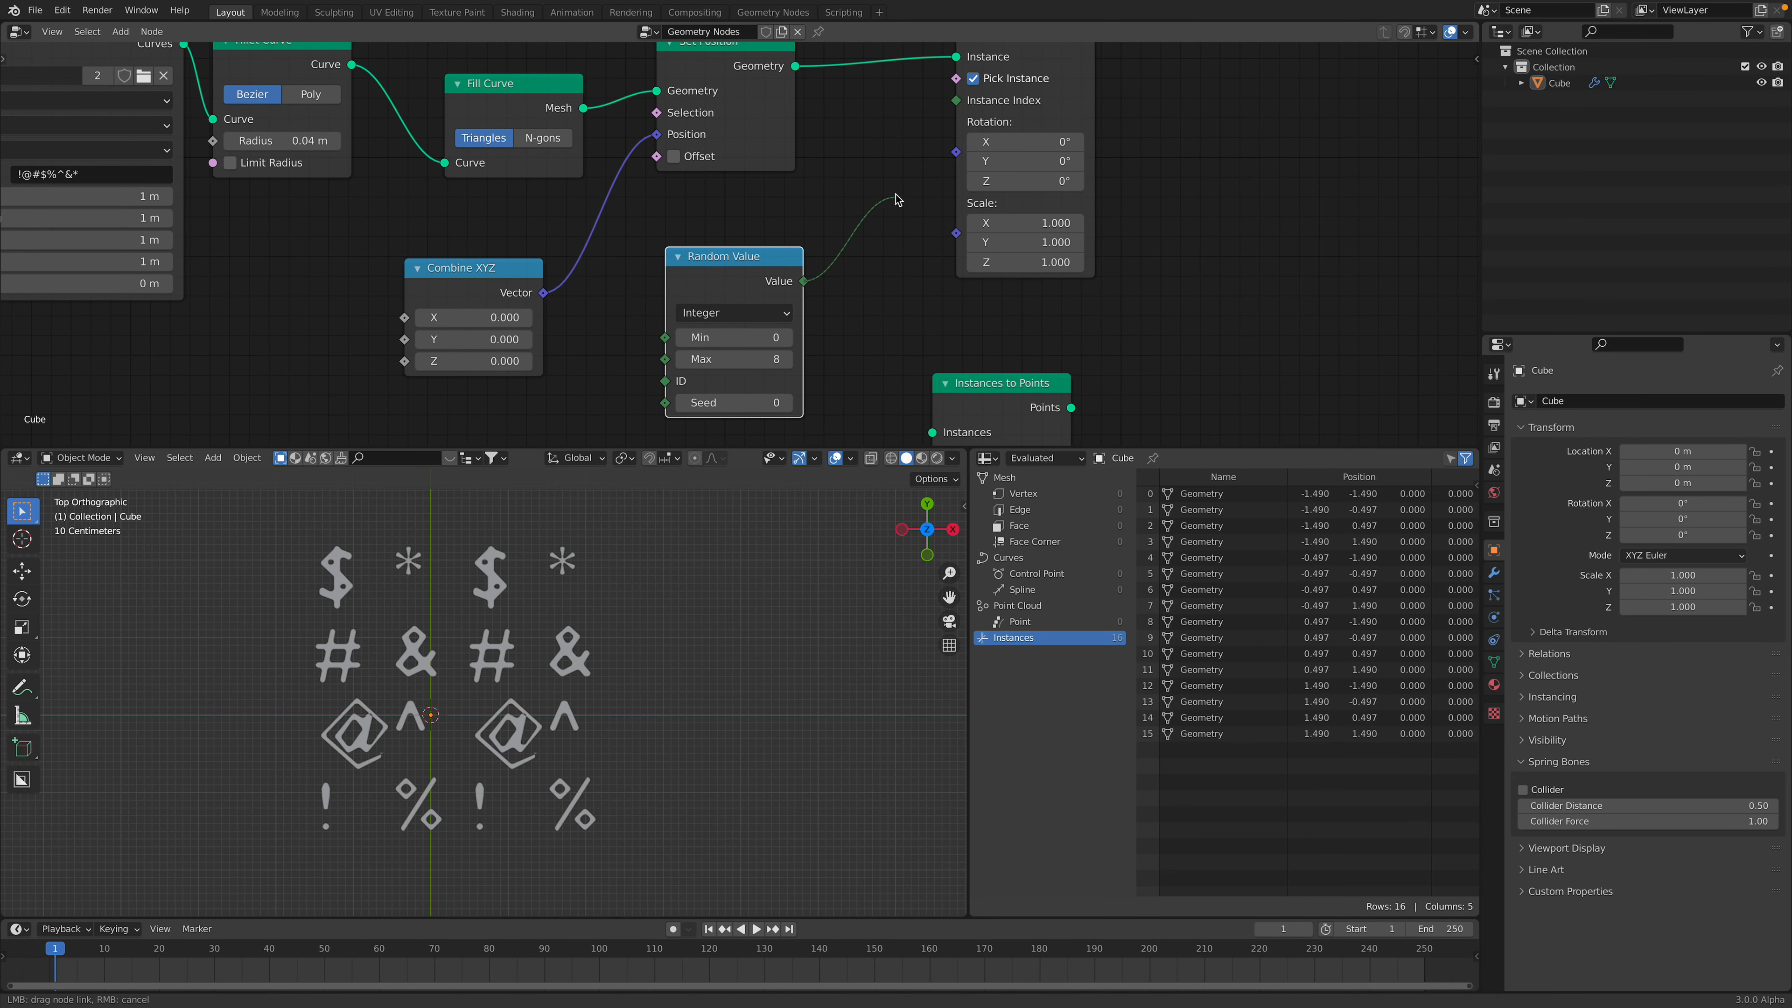
pyautogui.moveTo(922, 134); pyautogui.dragTo(956, 101)
pyautogui.hotkey('ctrl', 's')
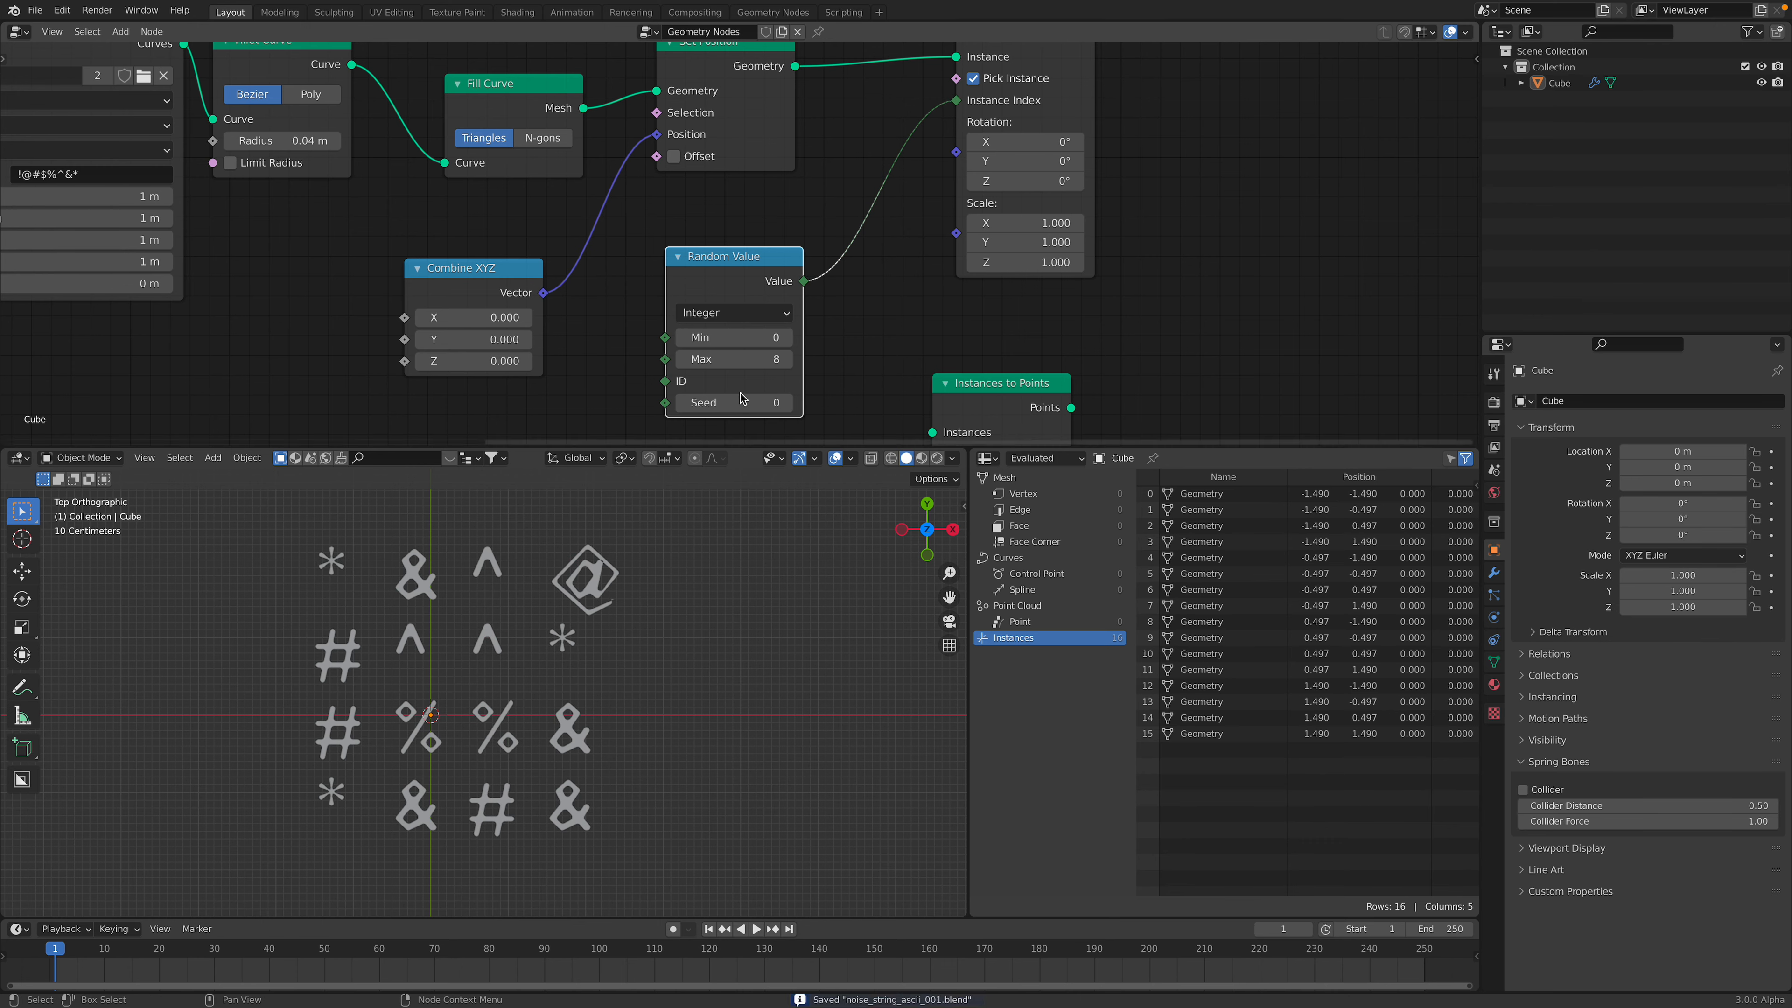
pyautogui.moveTo(733, 402); pyautogui.dragTo(783, 402)
pyautogui.scroll(-3, 550, 678)
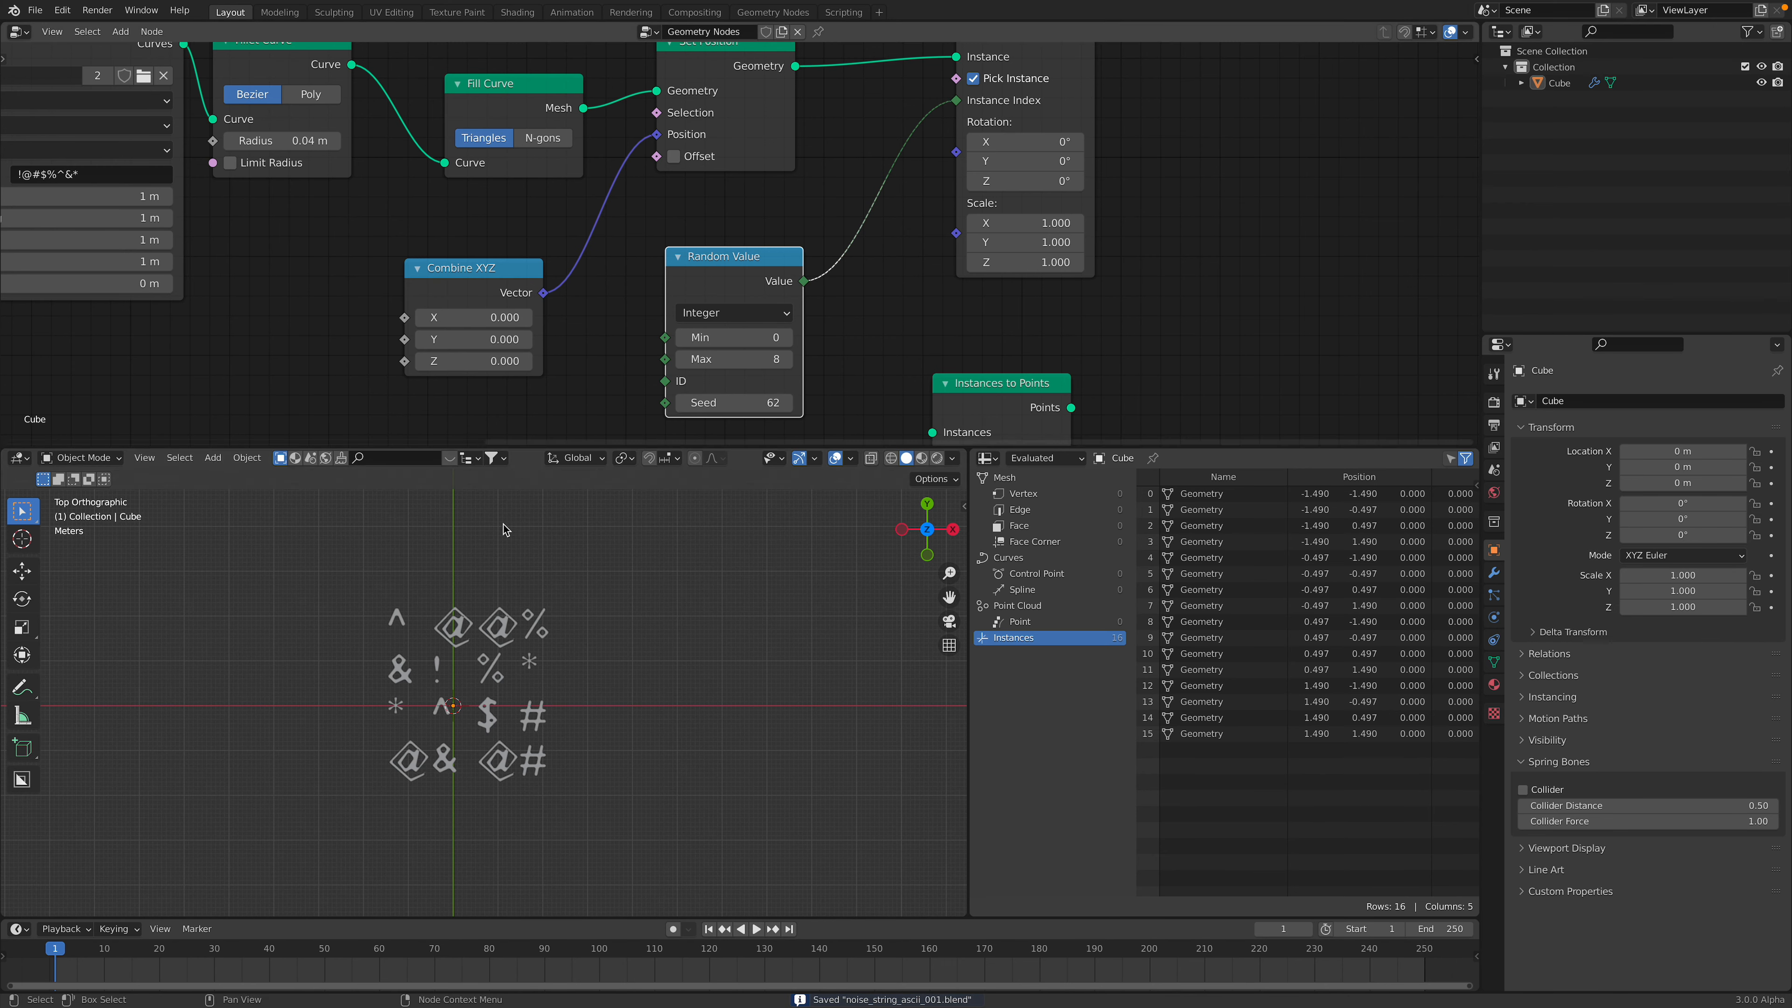
# - Set the String to Curves horizontal alignment to Center and the vertical alignment to Middle
pyautogui.moveTo(459, 339); pyautogui.dragTo(456, 417, button='middle')
pyautogui.scroll(-2, 444, 402)
pyautogui.moveTo(331, 367); pyautogui.dragTo(376, 344, button='middle')
pyautogui.moveTo(356, 271); pyautogui.dragTo(475, 255, button='middle')
pyautogui.click(285, 189)
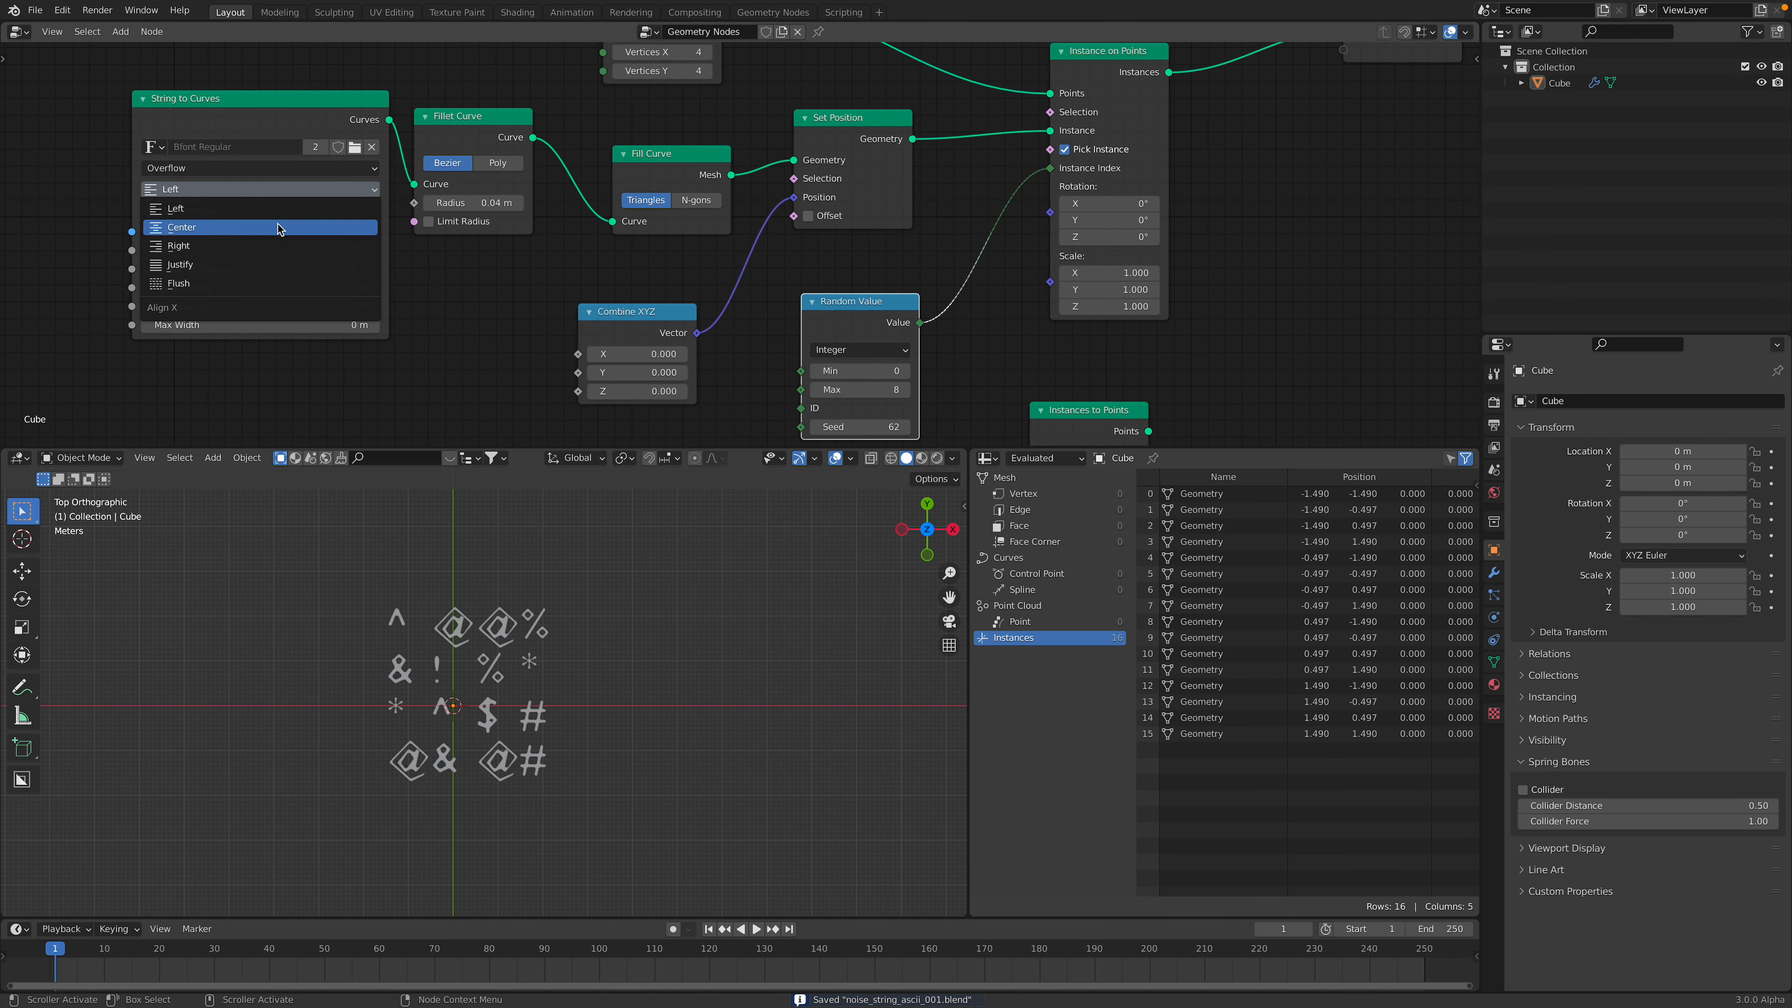
pyautogui.click(276, 209)
pyautogui.click(252, 210)
pyautogui.click(240, 268)
pyautogui.press('space')
pyautogui.press('space')
# - Line up the Set Position and Combine XYZ nodes with the neighbouring nodes
pyautogui.keyDown('ctrl'); pyautogui.moveTo(489, 305); pyautogui.dragTo(458, 265, button='middle'); pyautogui.keyUp('ctrl')
pyautogui.scroll(-2, 514, 284)
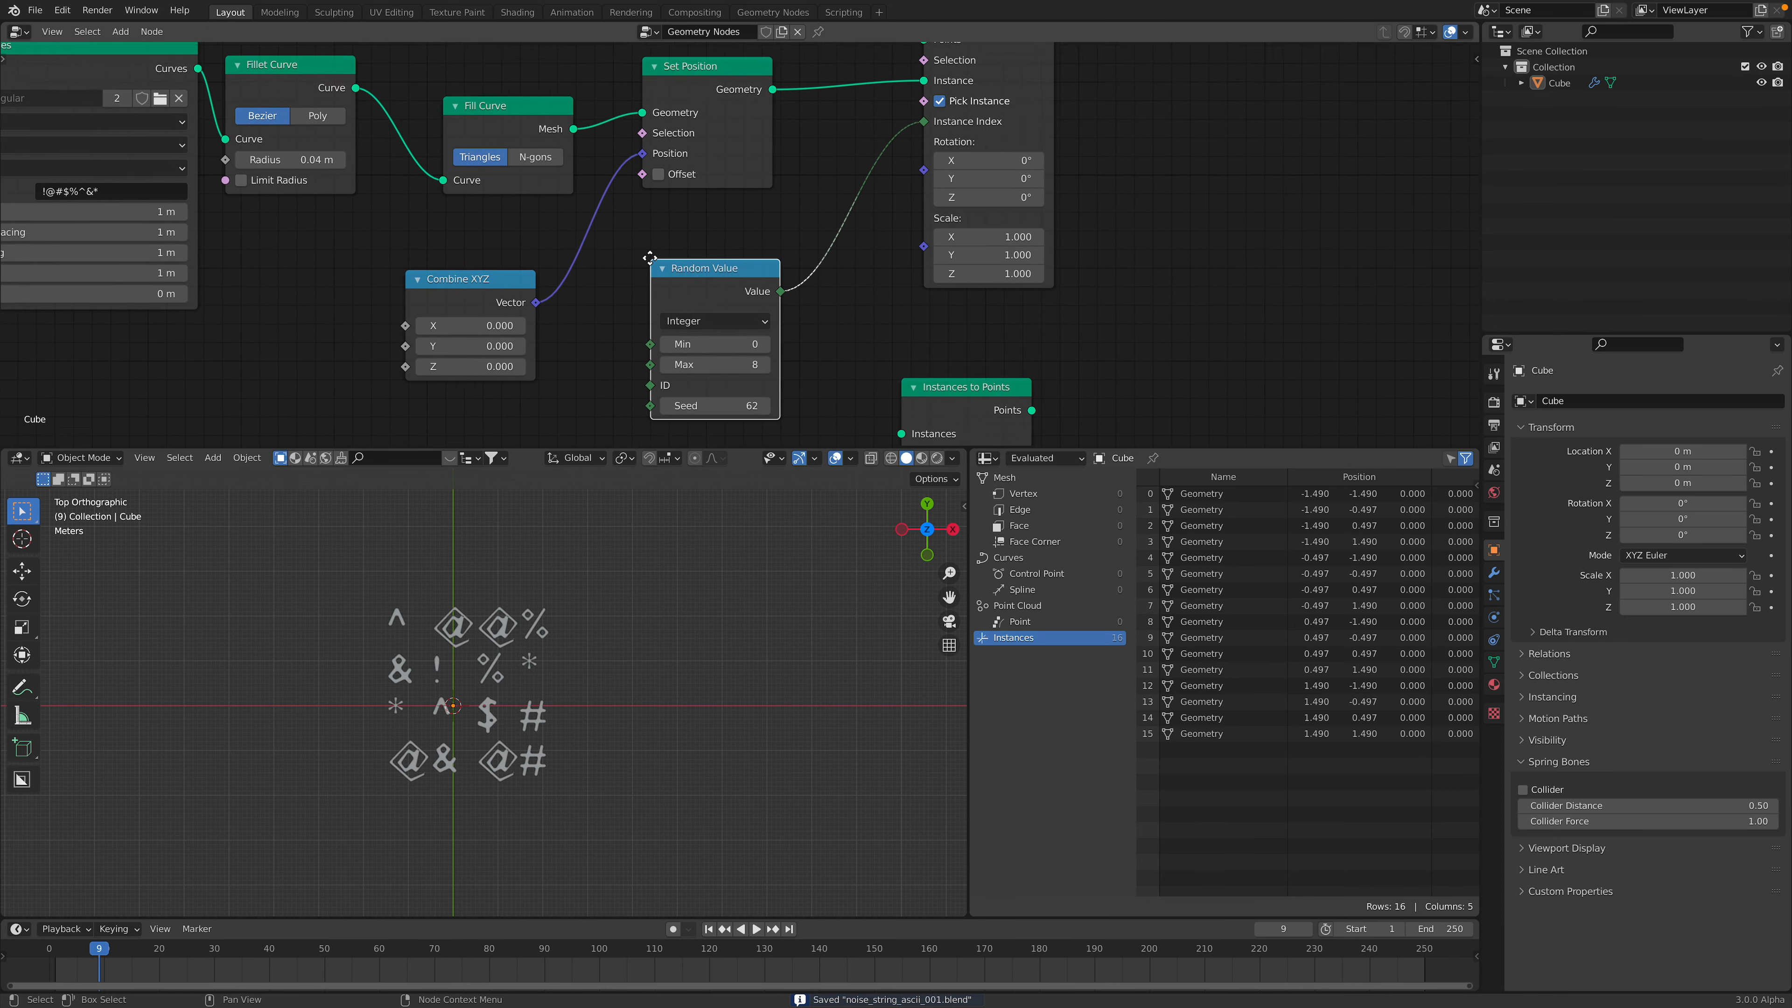
pyautogui.moveTo(705, 296); pyautogui.dragTo(661, 242, button='middle')
pyautogui.moveTo(691, 102); pyautogui.dragTo(699, 116)
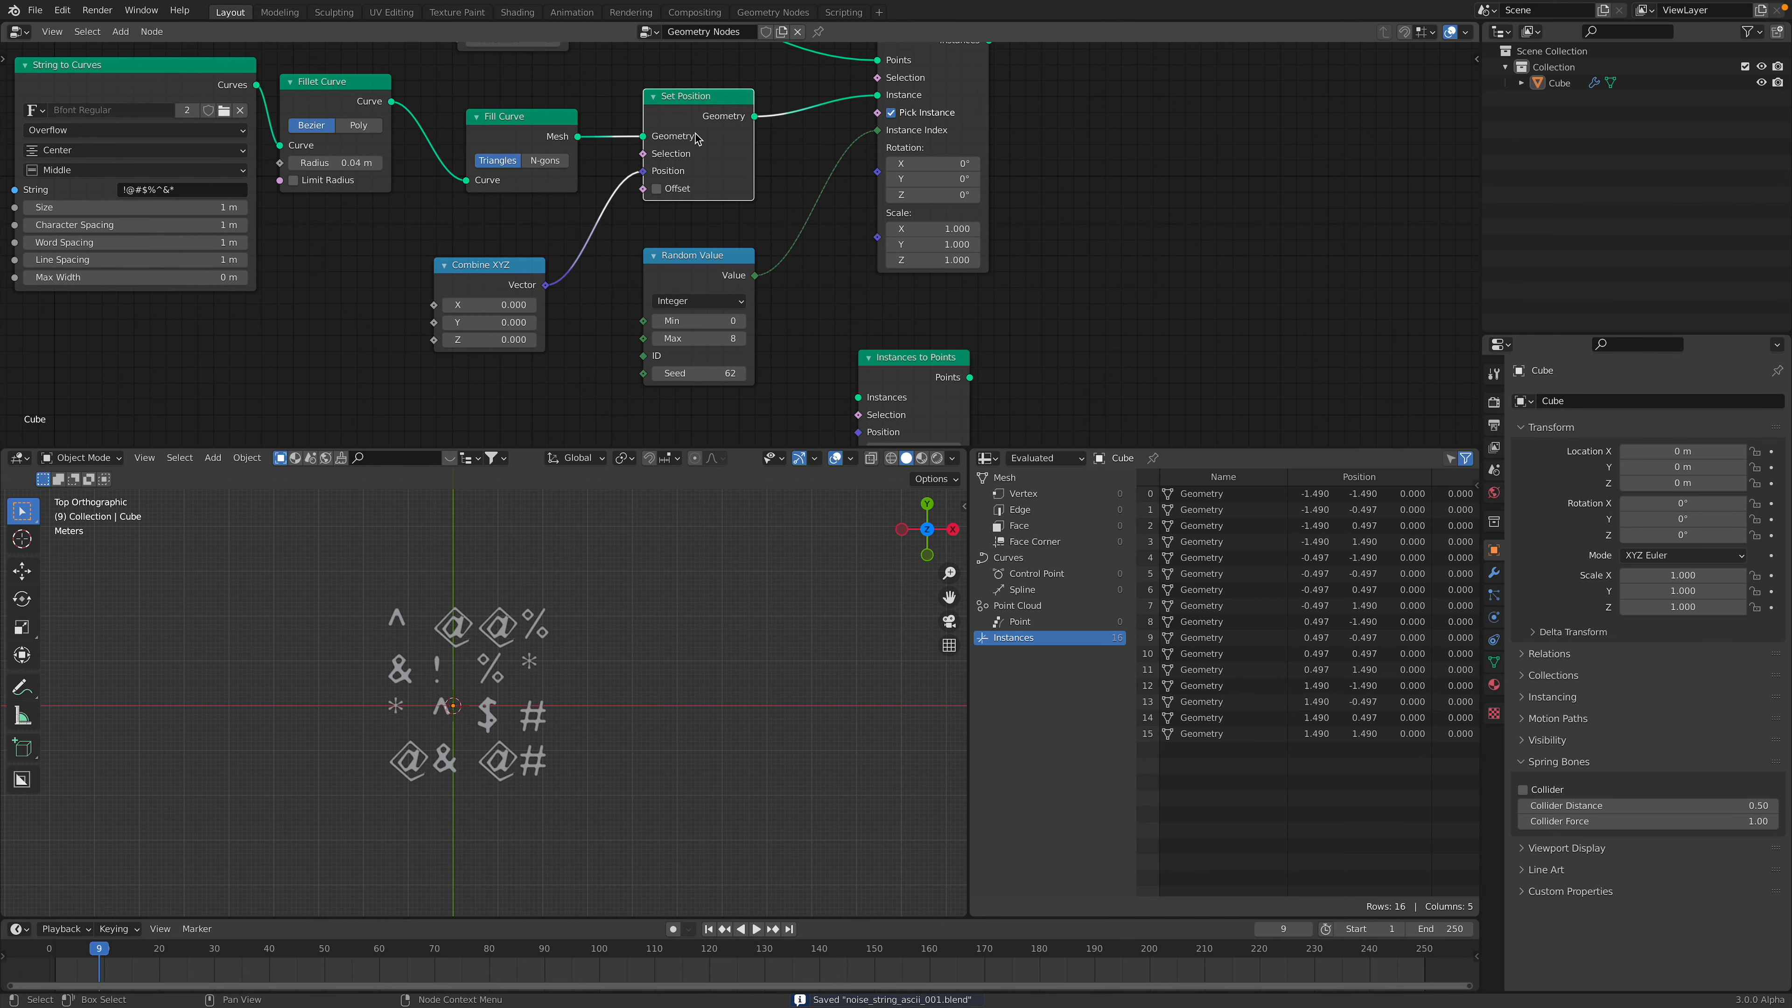
pyautogui.moveTo(508, 272); pyautogui.dragTo(508, 264)
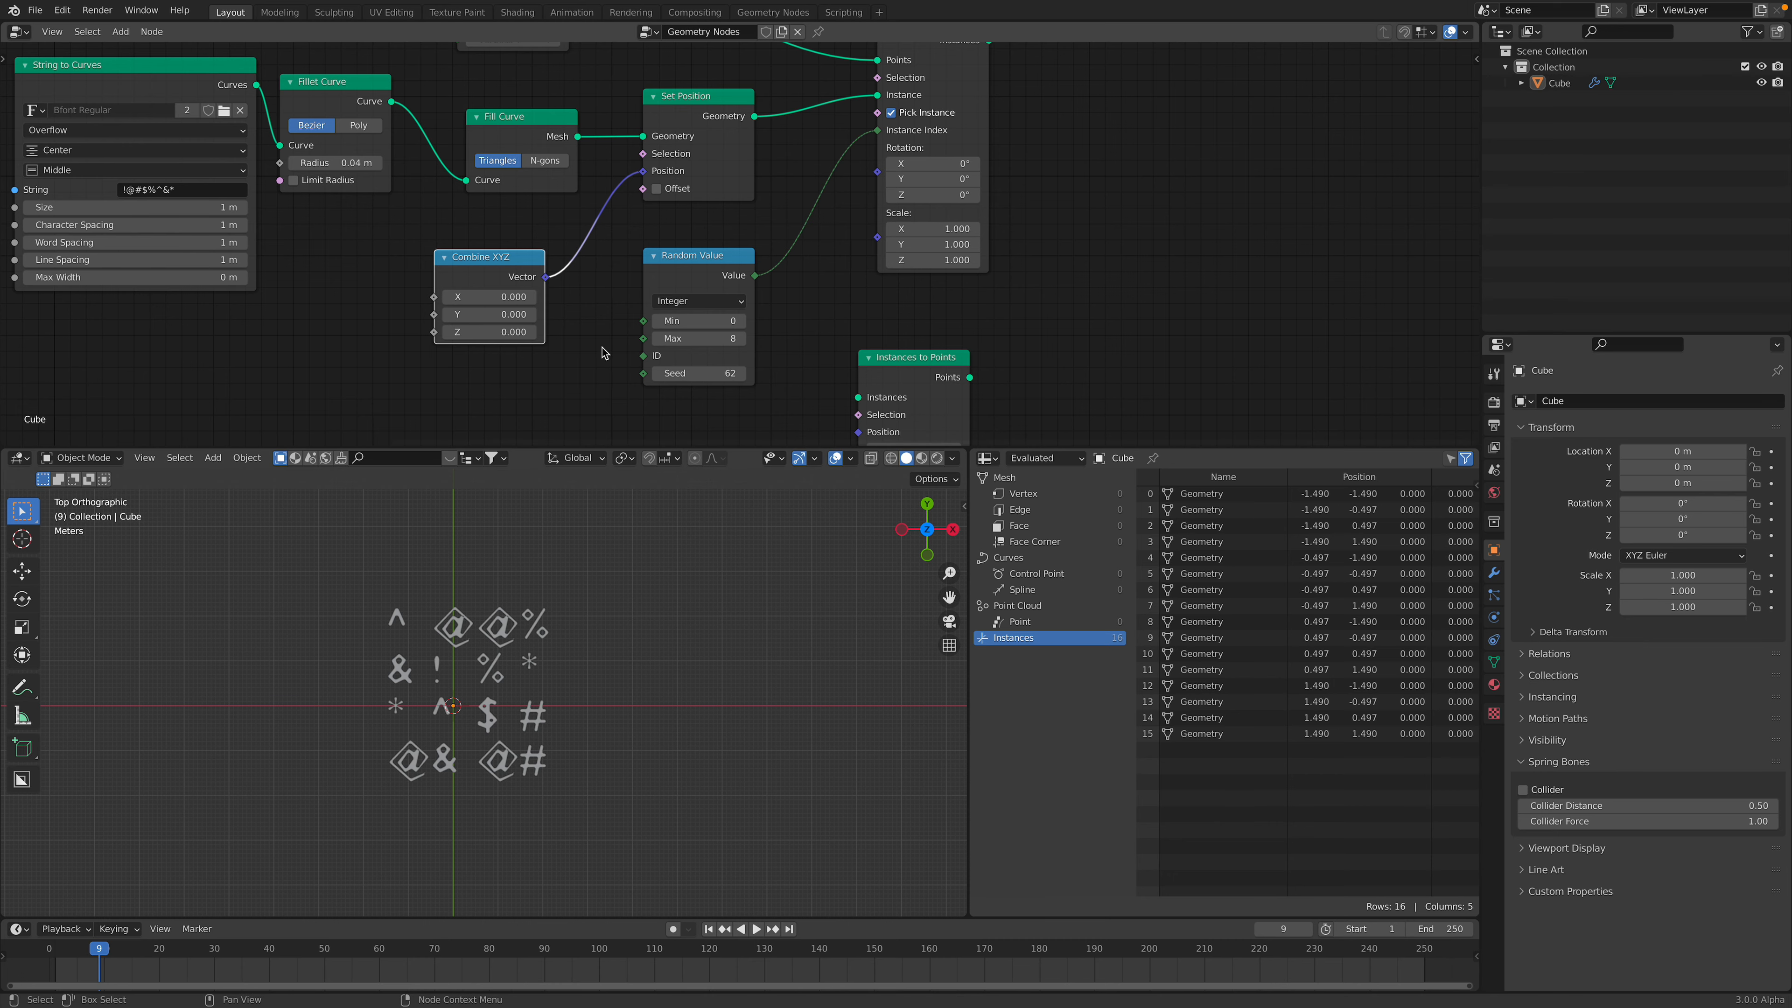
# - Set the Random Value's Max to 7, try different Seed values, and save the file
pyautogui.moveTo(618, 340); pyautogui.dragTo(585, 337, button='middle')
pyautogui.scroll(1, 675, 353)
pyautogui.moveTo(667, 378); pyautogui.dragTo(740, 378)
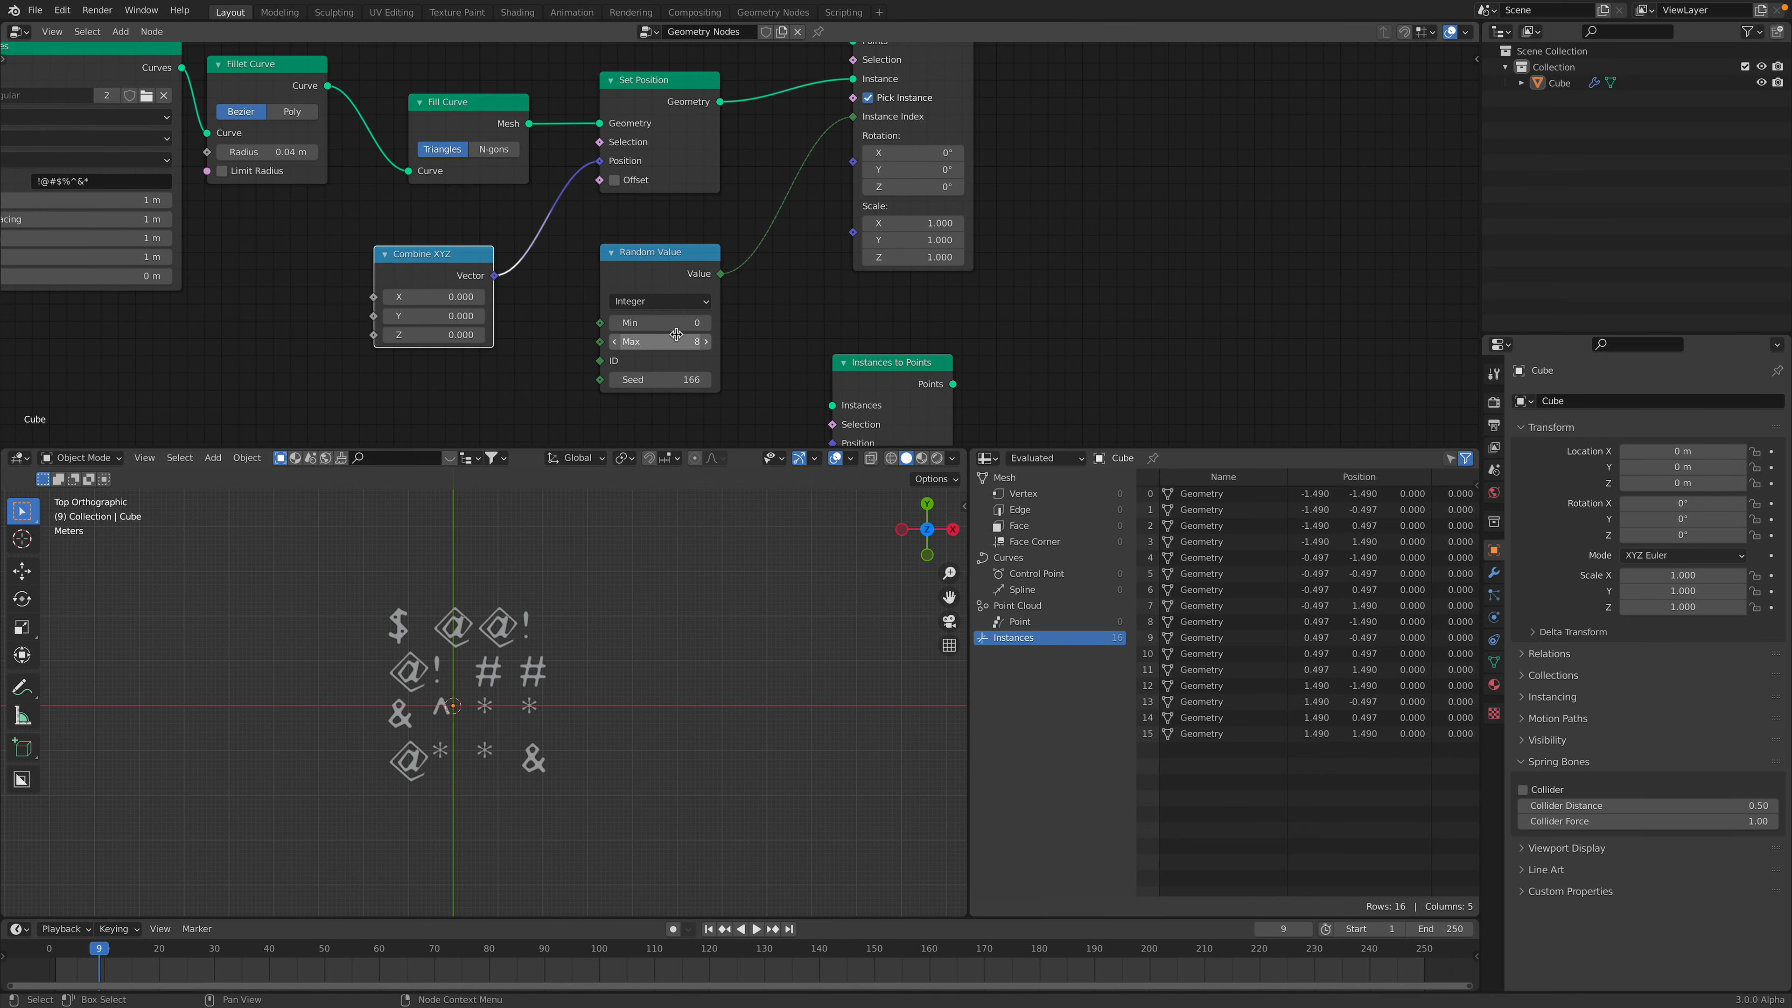
pyautogui.click(615, 342)
pyautogui.moveTo(668, 379); pyautogui.dragTo(743, 380)
pyautogui.moveTo(676, 325); pyautogui.dragTo(692, 376)
pyautogui.hotkey('ctrl', 's')
pyautogui.scroll(-6, 526, 264)
pyautogui.moveTo(546, 115); pyautogui.dragTo(557, 212, button='middle')
pyautogui.scroll(2, 554, 207)
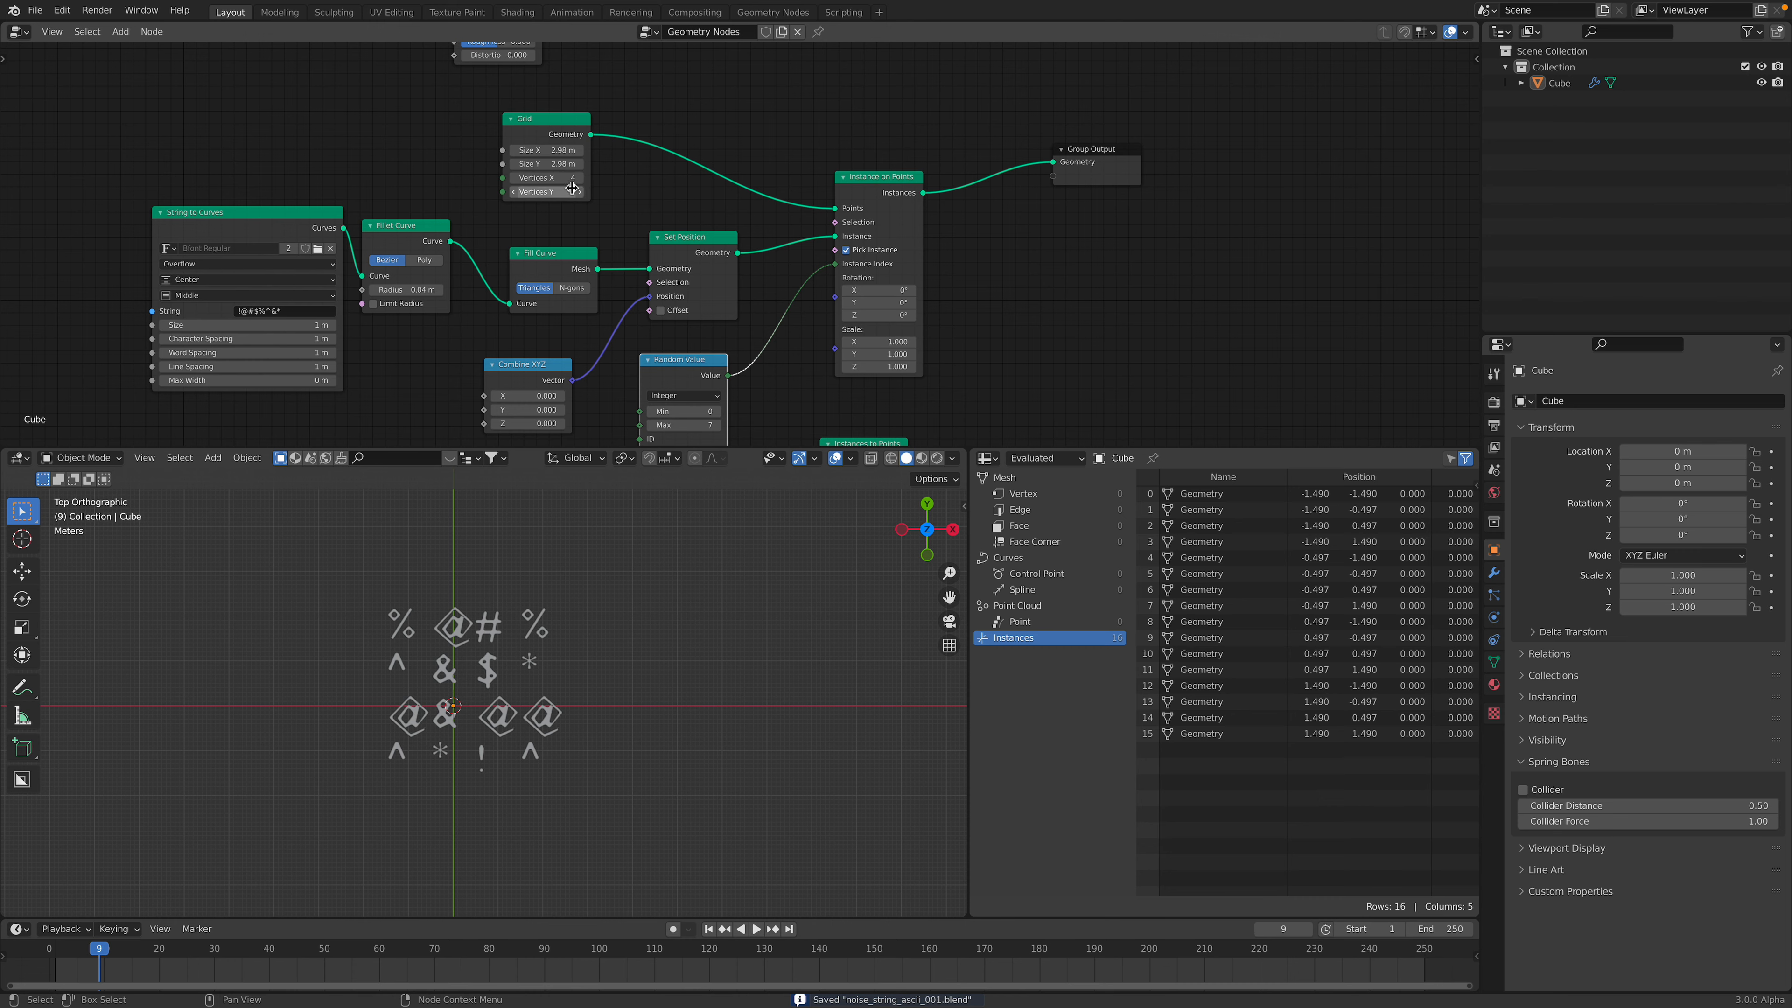
# - Set the Grid's Size X and Size Y to 8 m and its Vertices X and Vertices Y to 8
pyautogui.click(579, 178)
pyautogui.click(578, 177)
pyautogui.click(579, 178)
pyautogui.click(578, 177)
pyautogui.click(579, 192)
pyautogui.click(578, 192)
pyautogui.click(578, 192)
pyautogui.click(578, 191)
pyautogui.write('8')
pyautogui.press('Return')
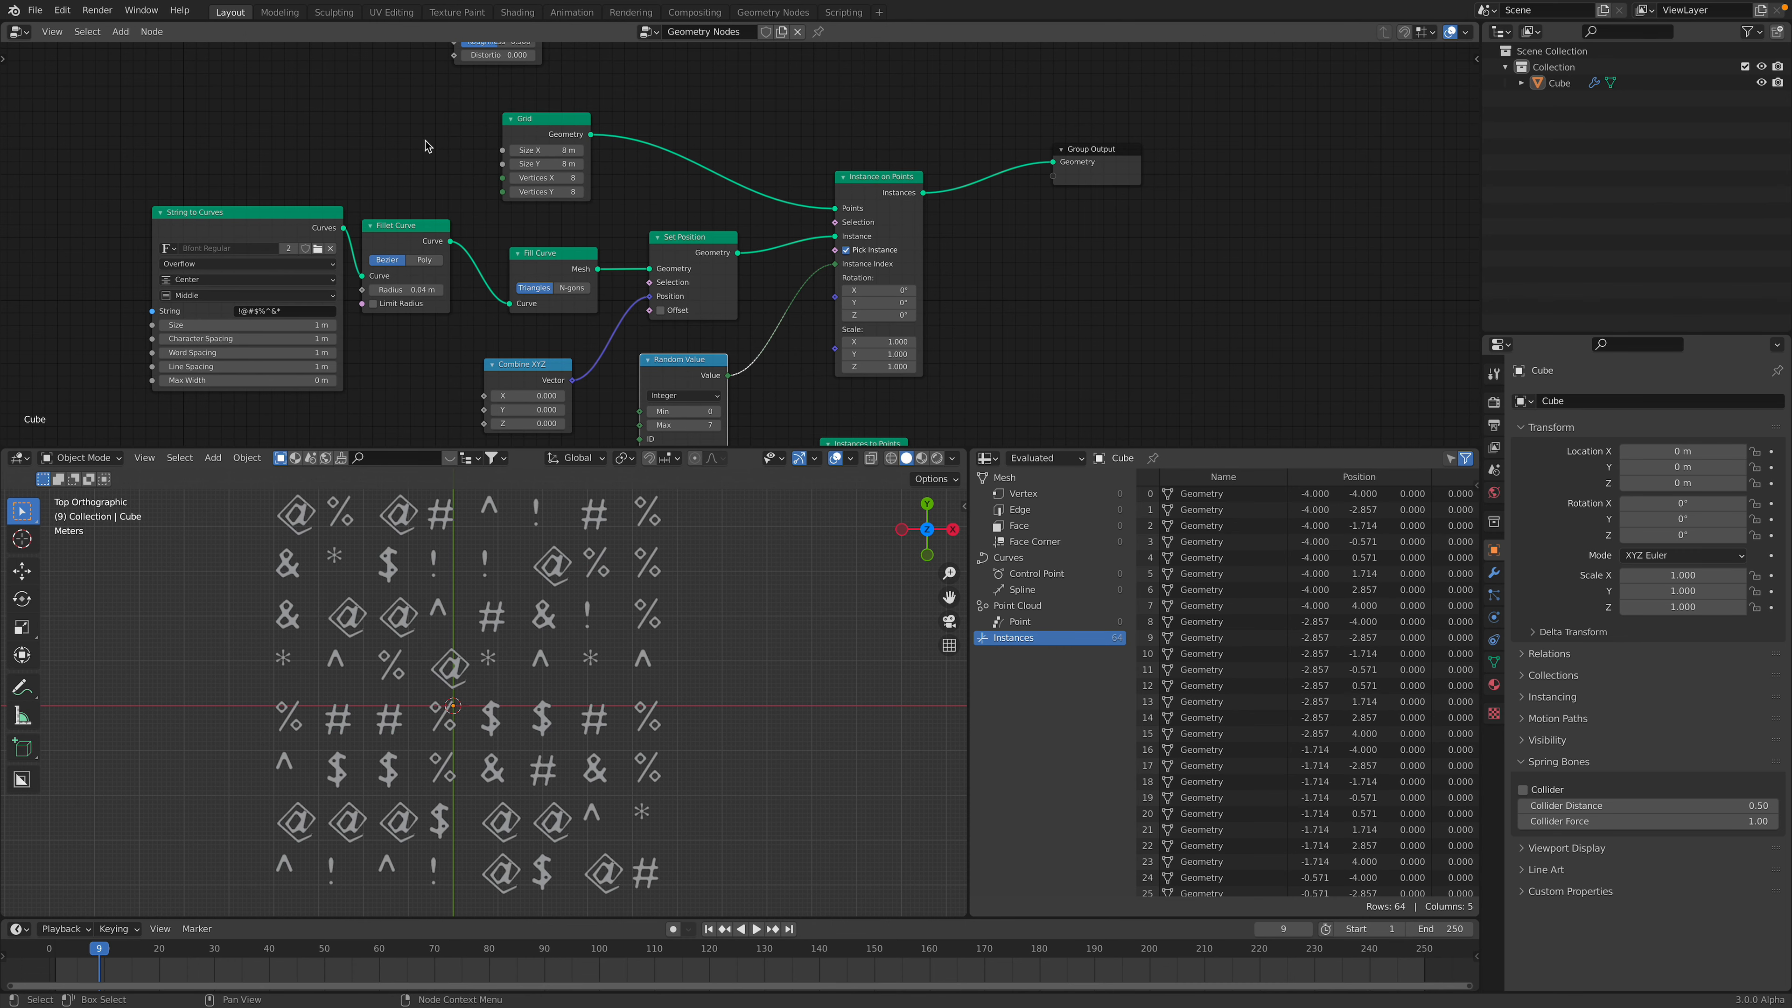
# - Change the Random Value's Seed to 436 and save the file
pyautogui.moveTo(651, 371); pyautogui.dragTo(621, 257, button='middle')
pyautogui.moveTo(637, 339); pyautogui.dragTo(692, 338)
pyautogui.hotkey('ctrl', 's')
pyautogui.moveTo(650, 299); pyautogui.dragTo(650, 327, button='middle')
pyautogui.scroll(-1, 578, 347)
pyautogui.moveTo(715, 212); pyautogui.dragTo(699, 291, button='middle')
# - Add a Map Range node beside the Noise Texture node
pyautogui.click(818, 182)
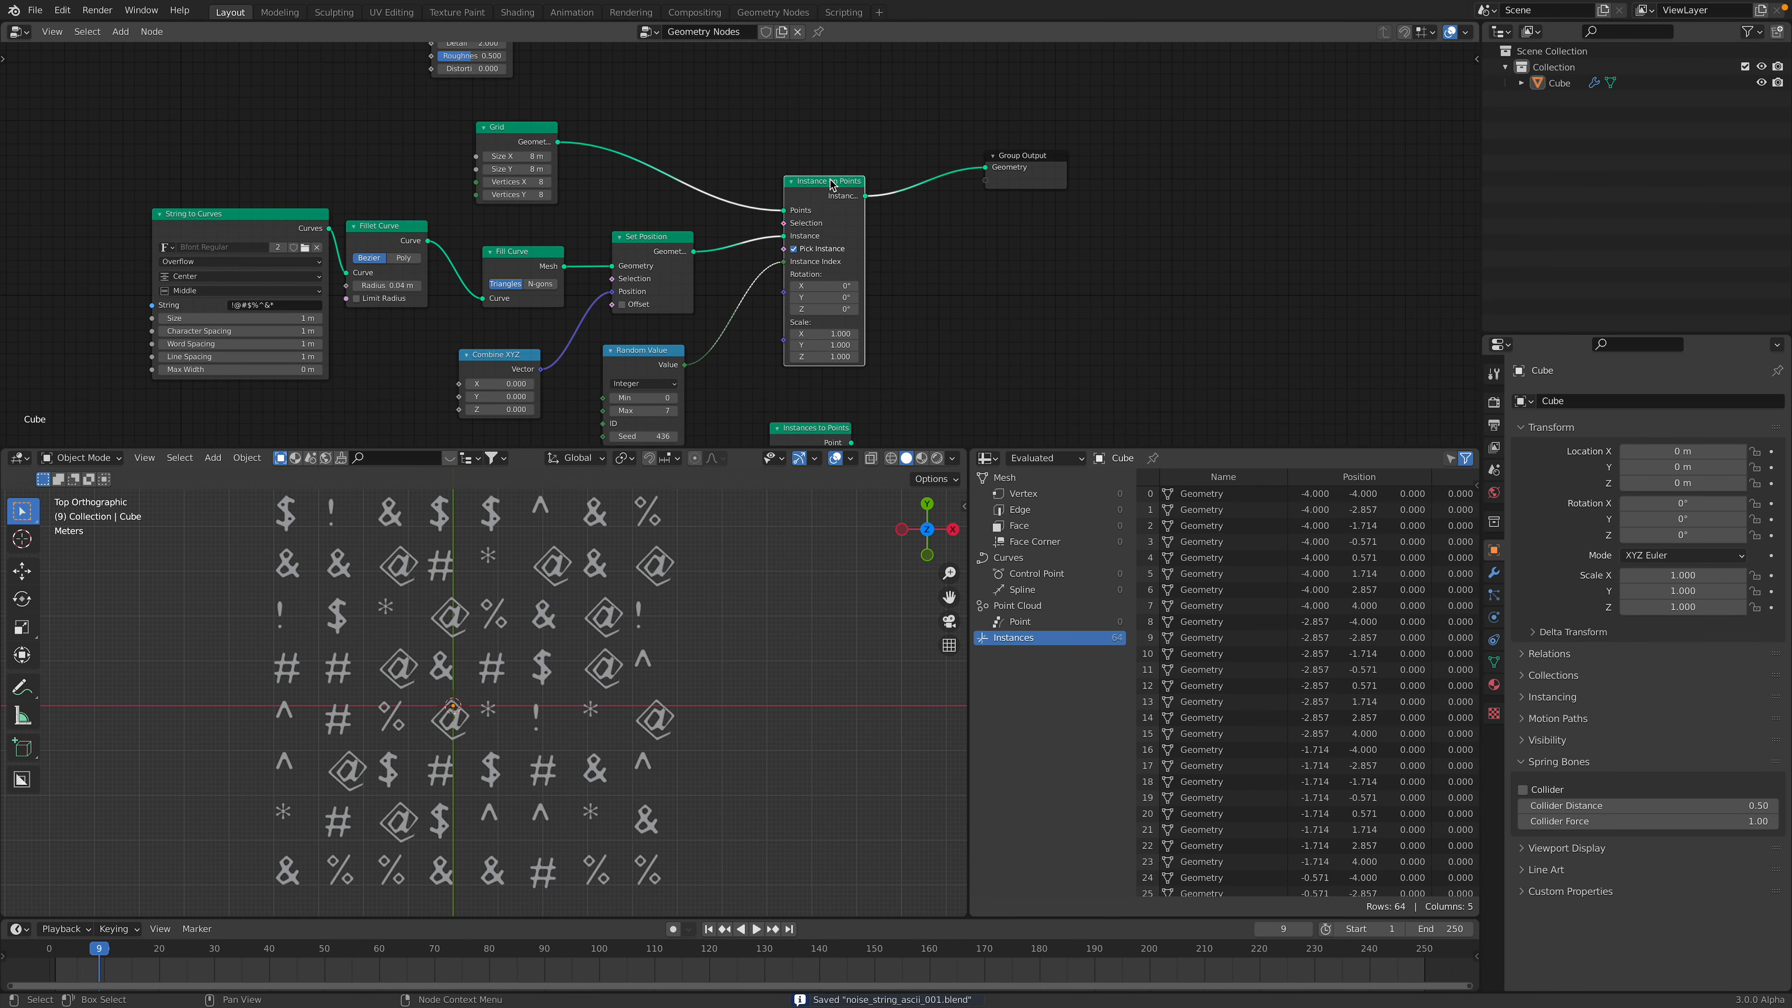
pyautogui.moveTo(680, 148); pyautogui.dragTo(731, 255, button='middle')
pyautogui.moveTo(514, 79); pyautogui.dragTo(530, 82)
pyautogui.moveTo(703, 211); pyautogui.dragTo(665, 138, button='middle')
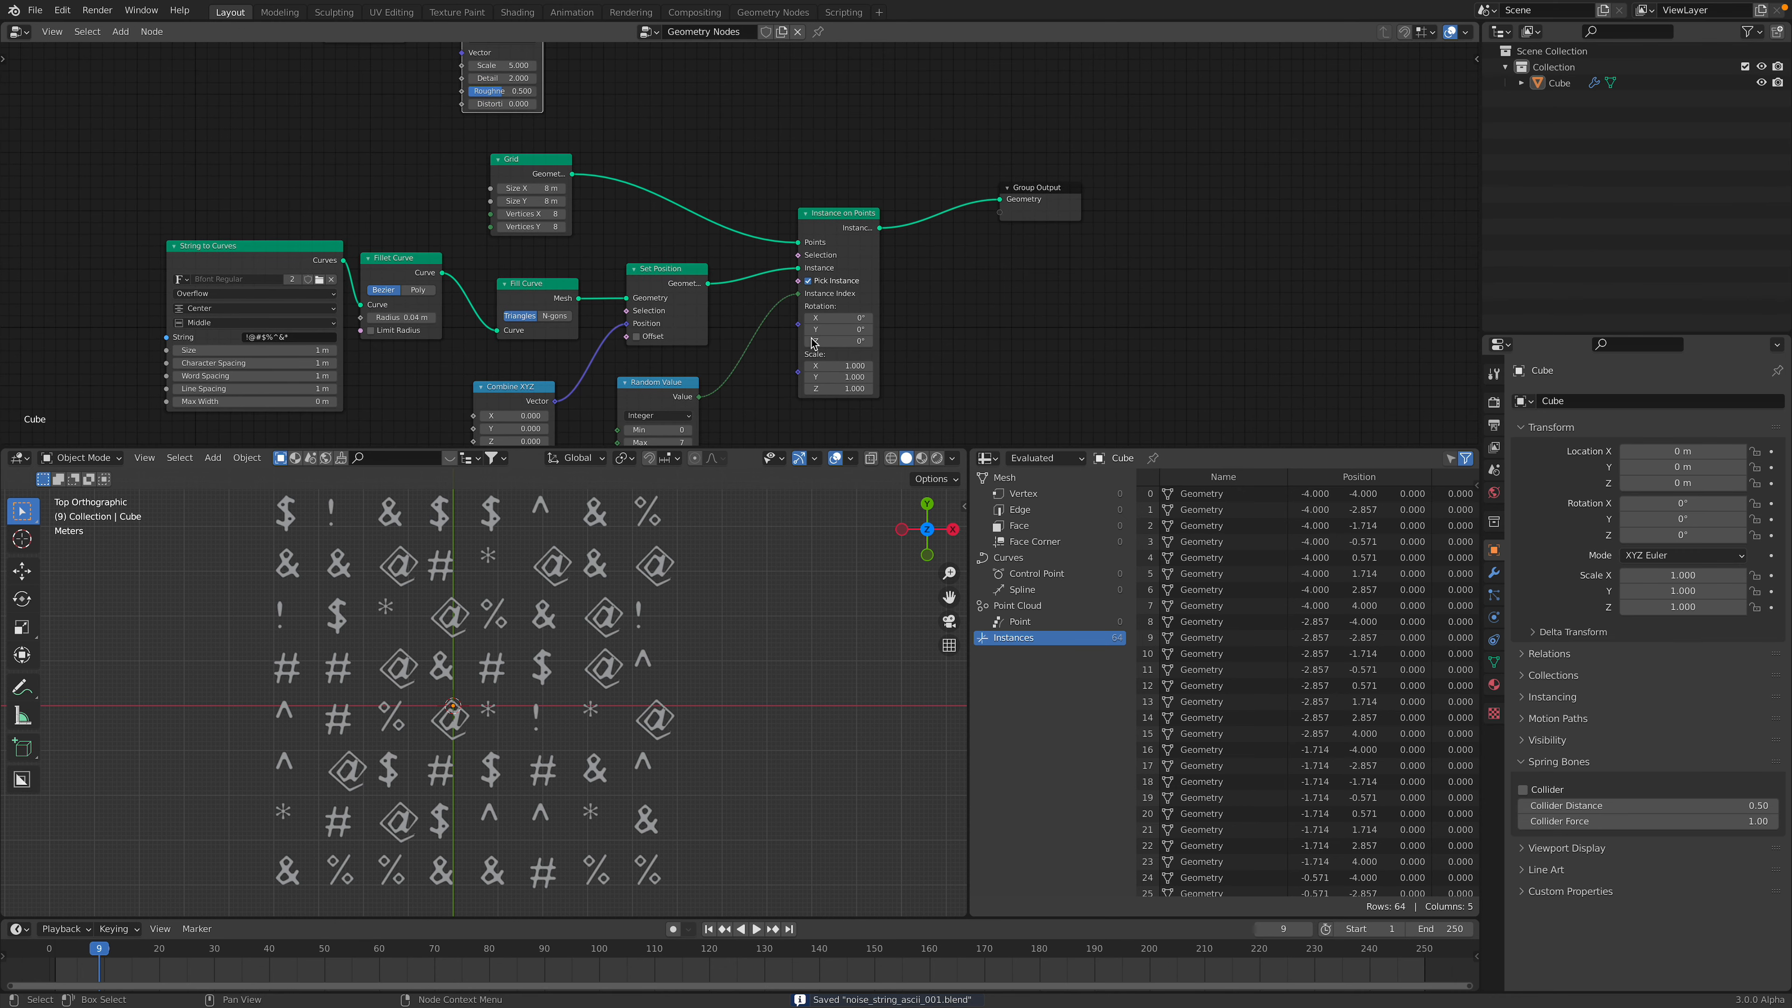
pyautogui.scroll(-1, 751, 250)
pyautogui.moveTo(812, 199); pyautogui.dragTo(780, 268, button='middle')
pyautogui.scroll(2, 772, 262)
pyautogui.moveTo(532, 136); pyautogui.dragTo(554, 177, button='middle')
pyautogui.hotkey('shift', 'a')
pyautogui.click(581, 138)
pyautogui.write('map')
pyautogui.press('Return')
pyautogui.click(565, 95)
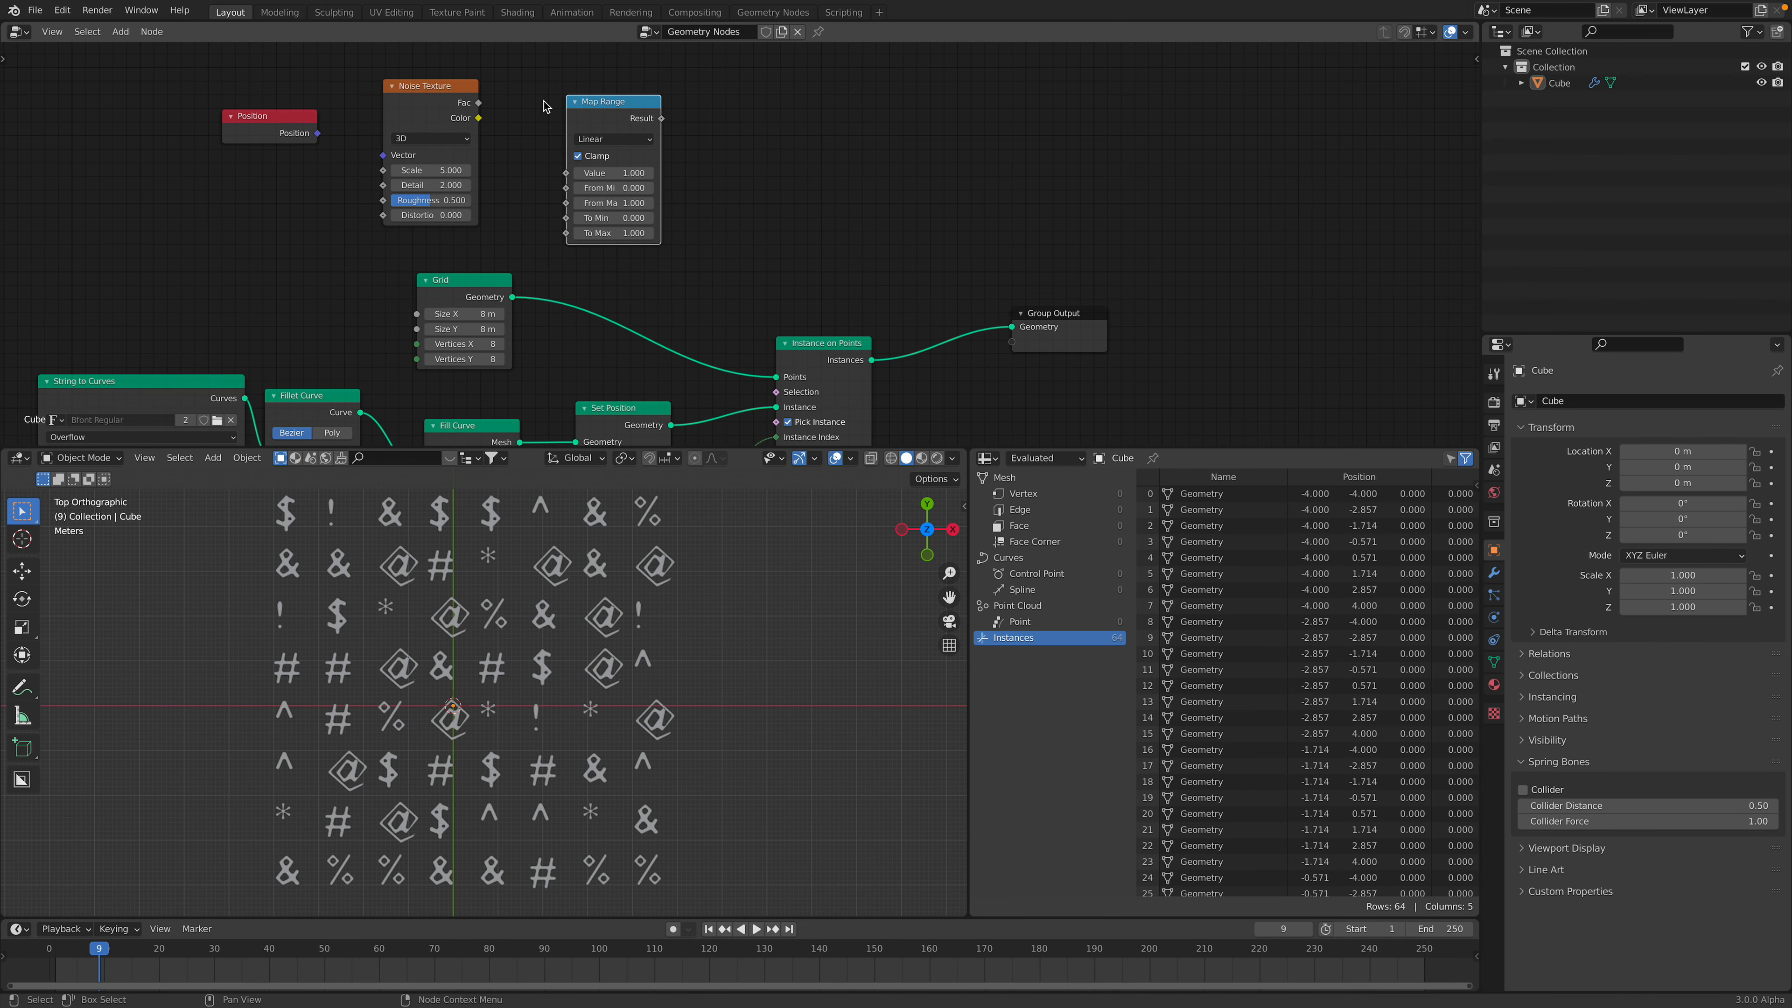
# - Connect the Noise Texture's Fac to the Map Range's Value, set To Max to 7, and save the file
pyautogui.moveTo(479, 104); pyautogui.dragTo(512, 120)
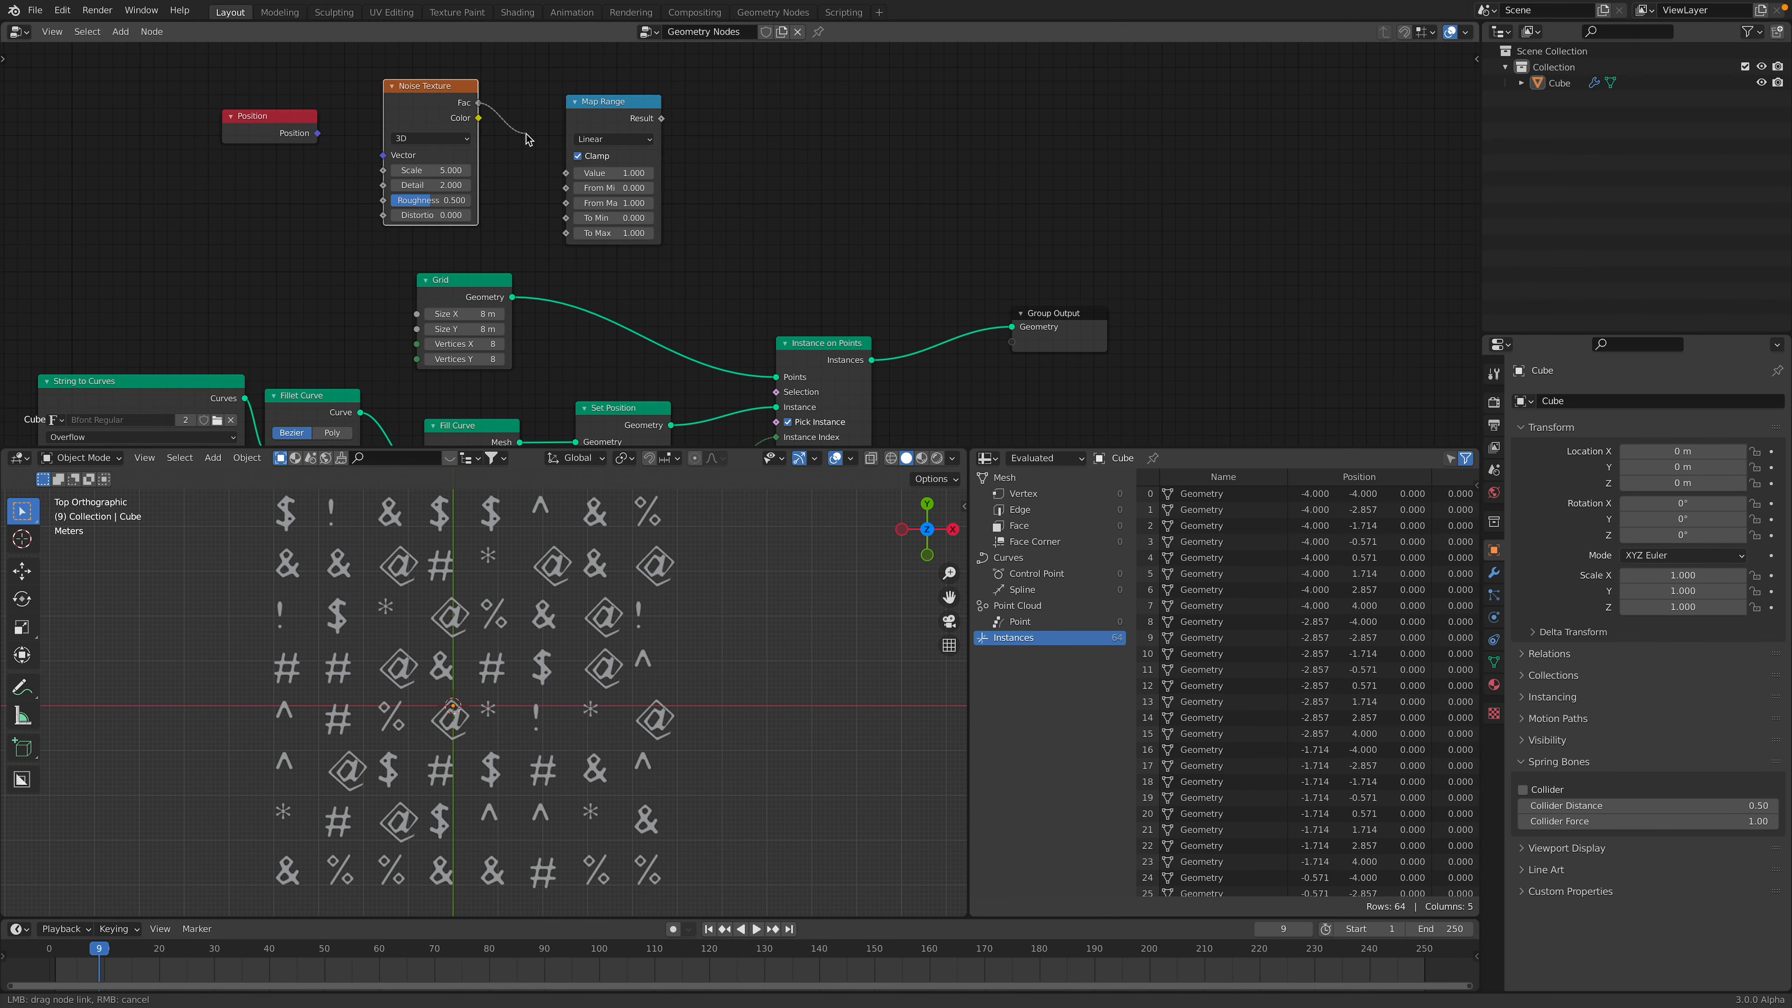
pyautogui.moveTo(568, 176); pyautogui.dragTo(566, 173)
pyautogui.scroll(2, 550, 155)
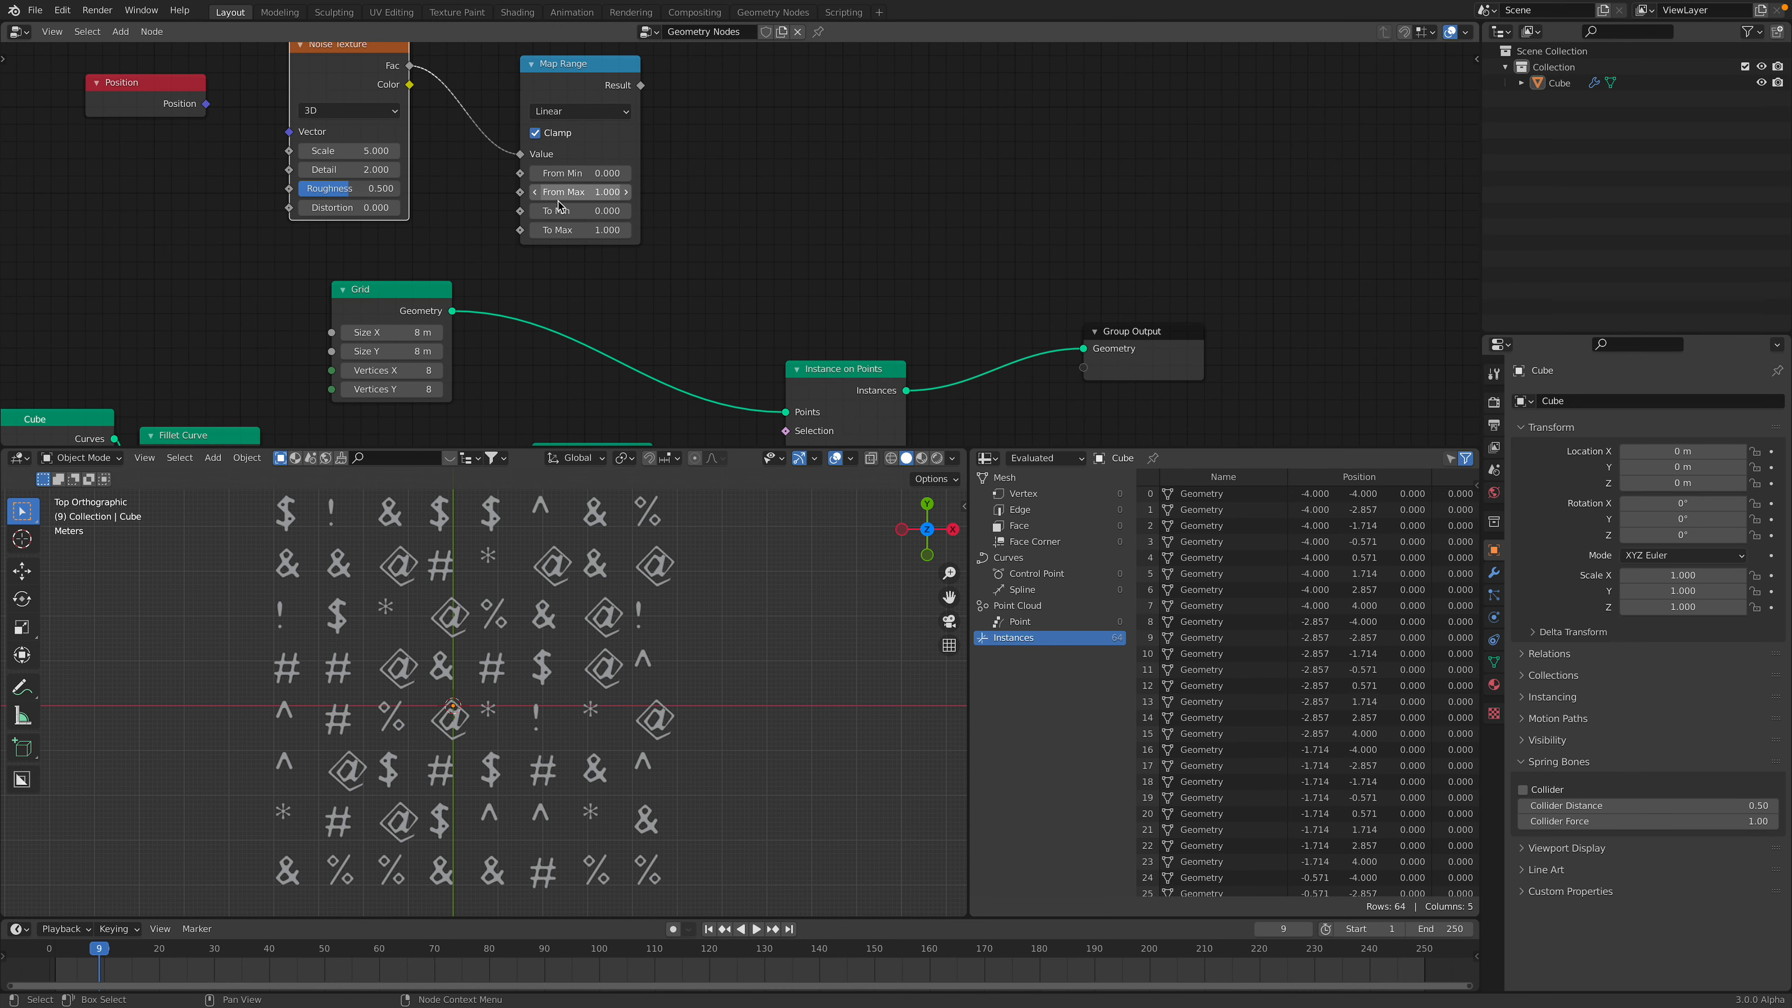
pyautogui.click(632, 230)
pyautogui.write('8')
pyautogui.press('Return')
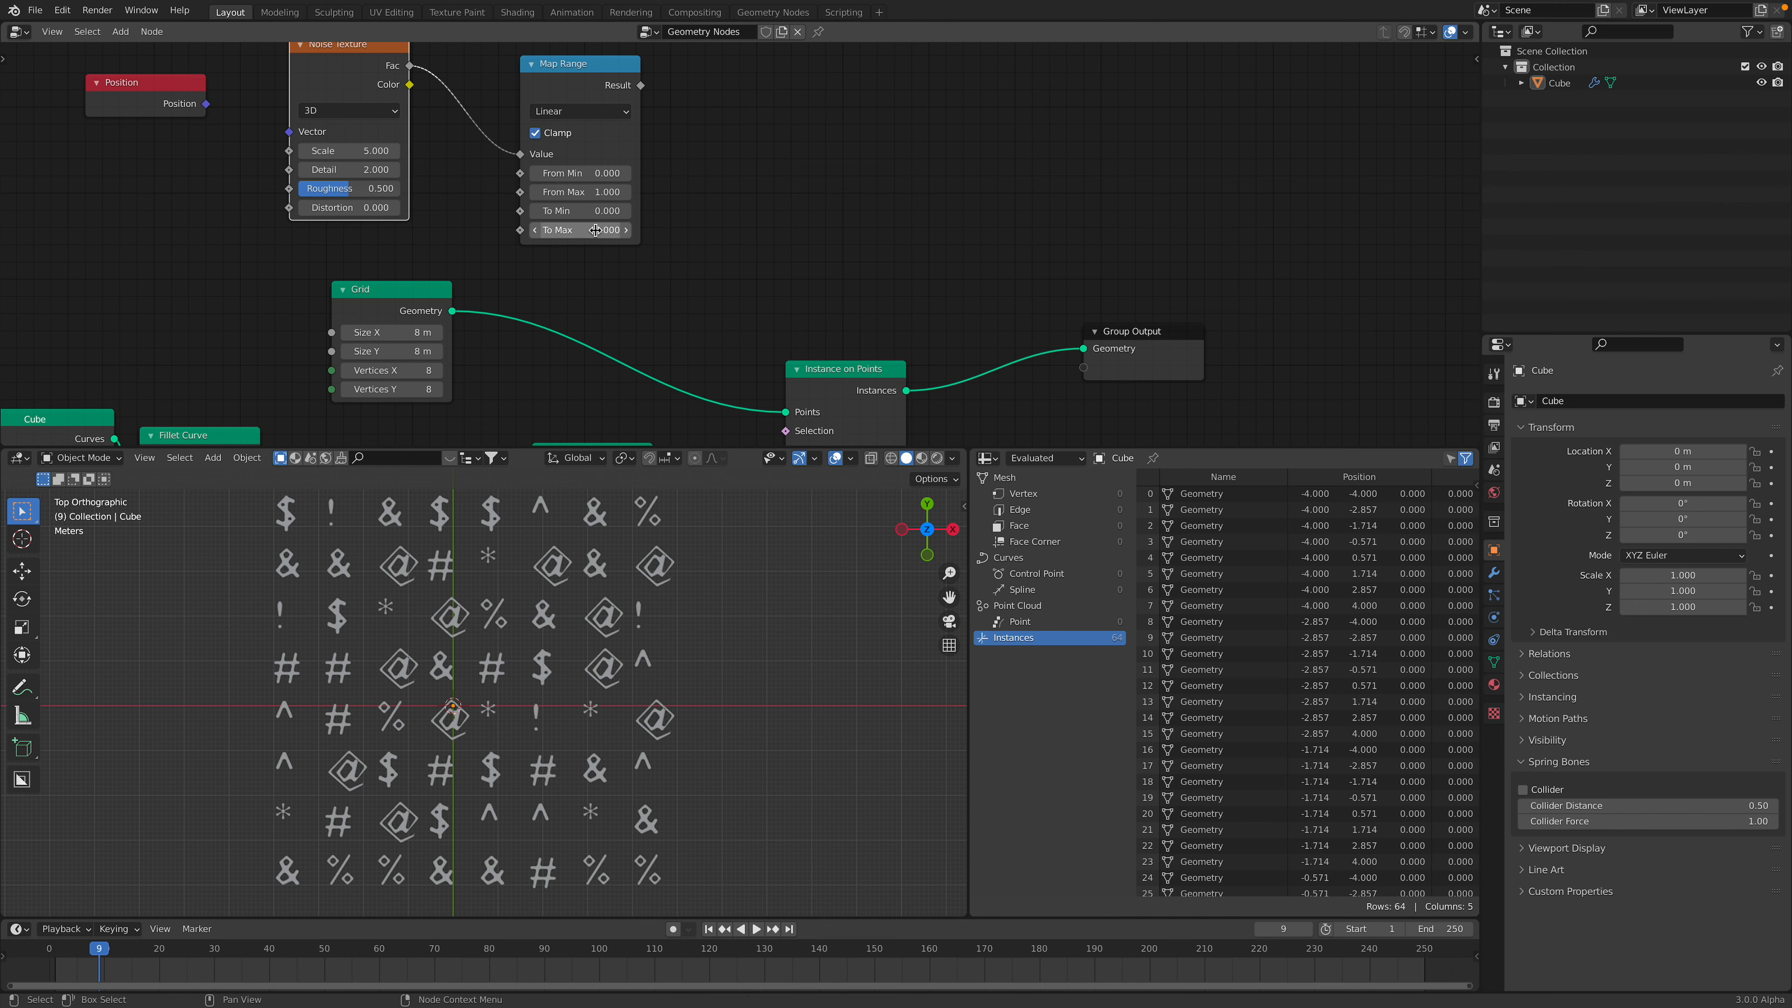
pyautogui.click(632, 230)
pyautogui.write('7')
pyautogui.press('Return')
pyautogui.scroll(-2, 623, 224)
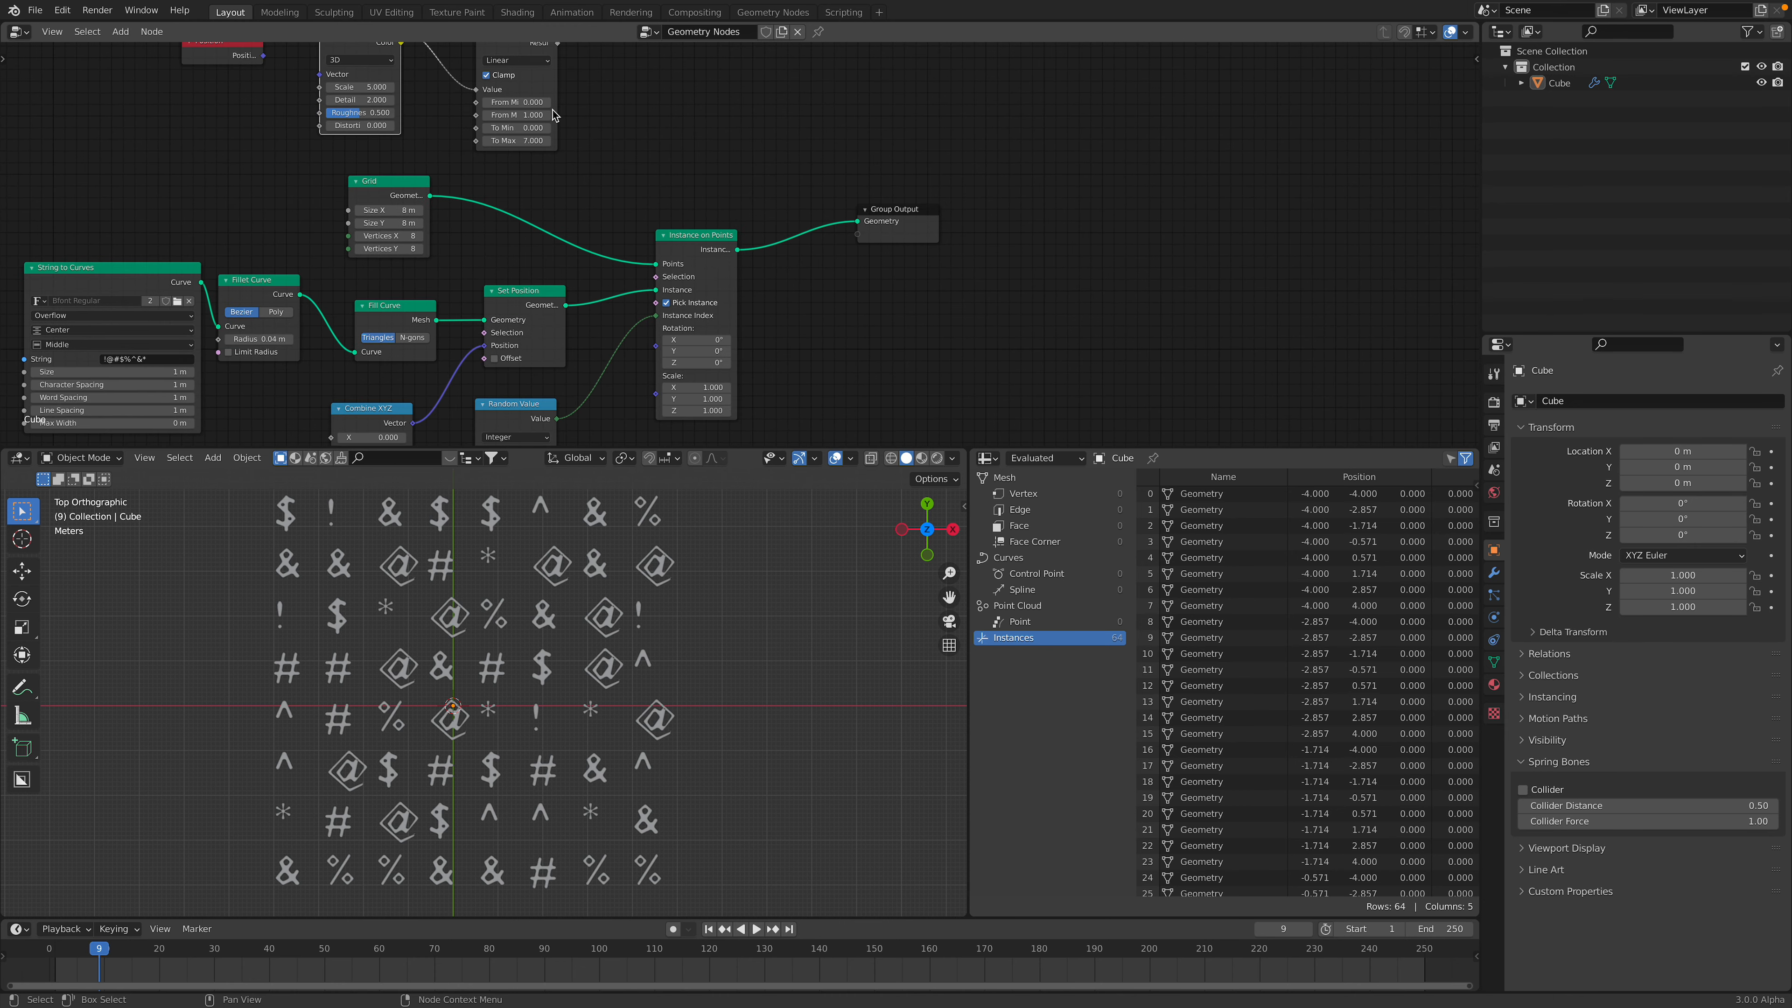
pyautogui.moveTo(551, 125); pyautogui.dragTo(552, 143, button='middle')
pyautogui.hotkey('ctrl', 's')
# - Connect the Map Range's Result to the Instance Index of Instance on Points and nudge that node sideways
pyautogui.moveTo(538, 61); pyautogui.dragTo(596, 106)
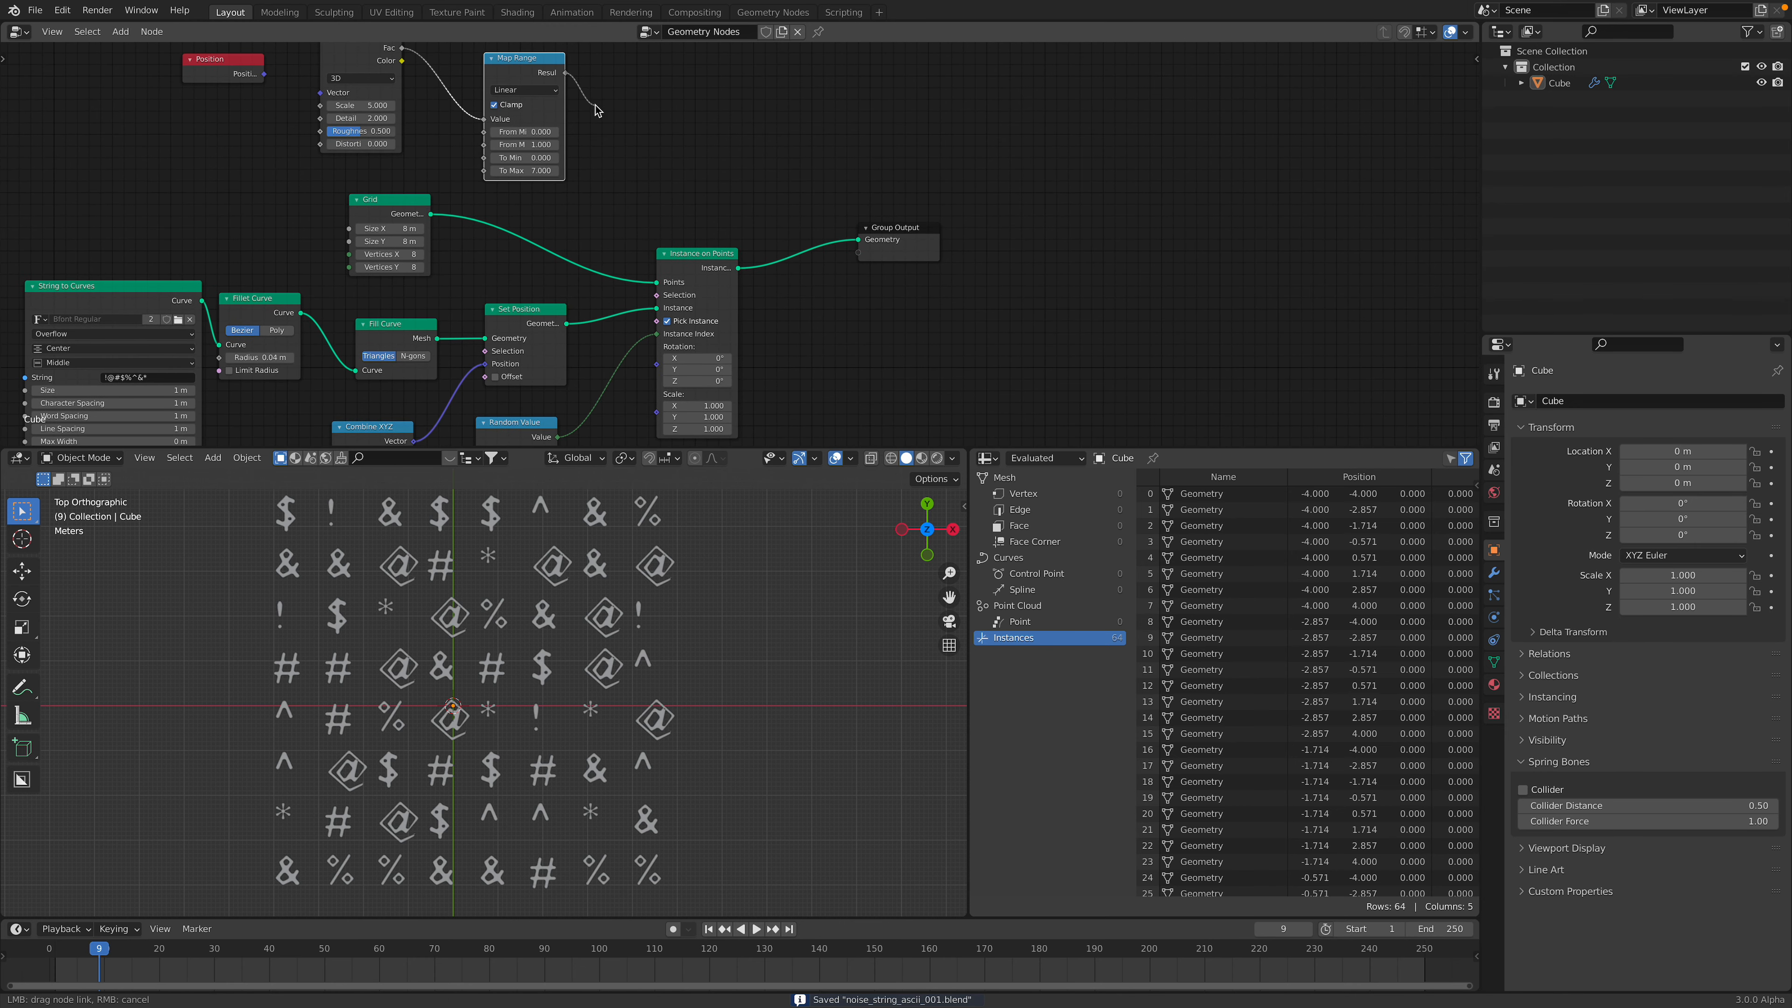
pyautogui.moveTo(605, 244); pyautogui.dragTo(656, 333)
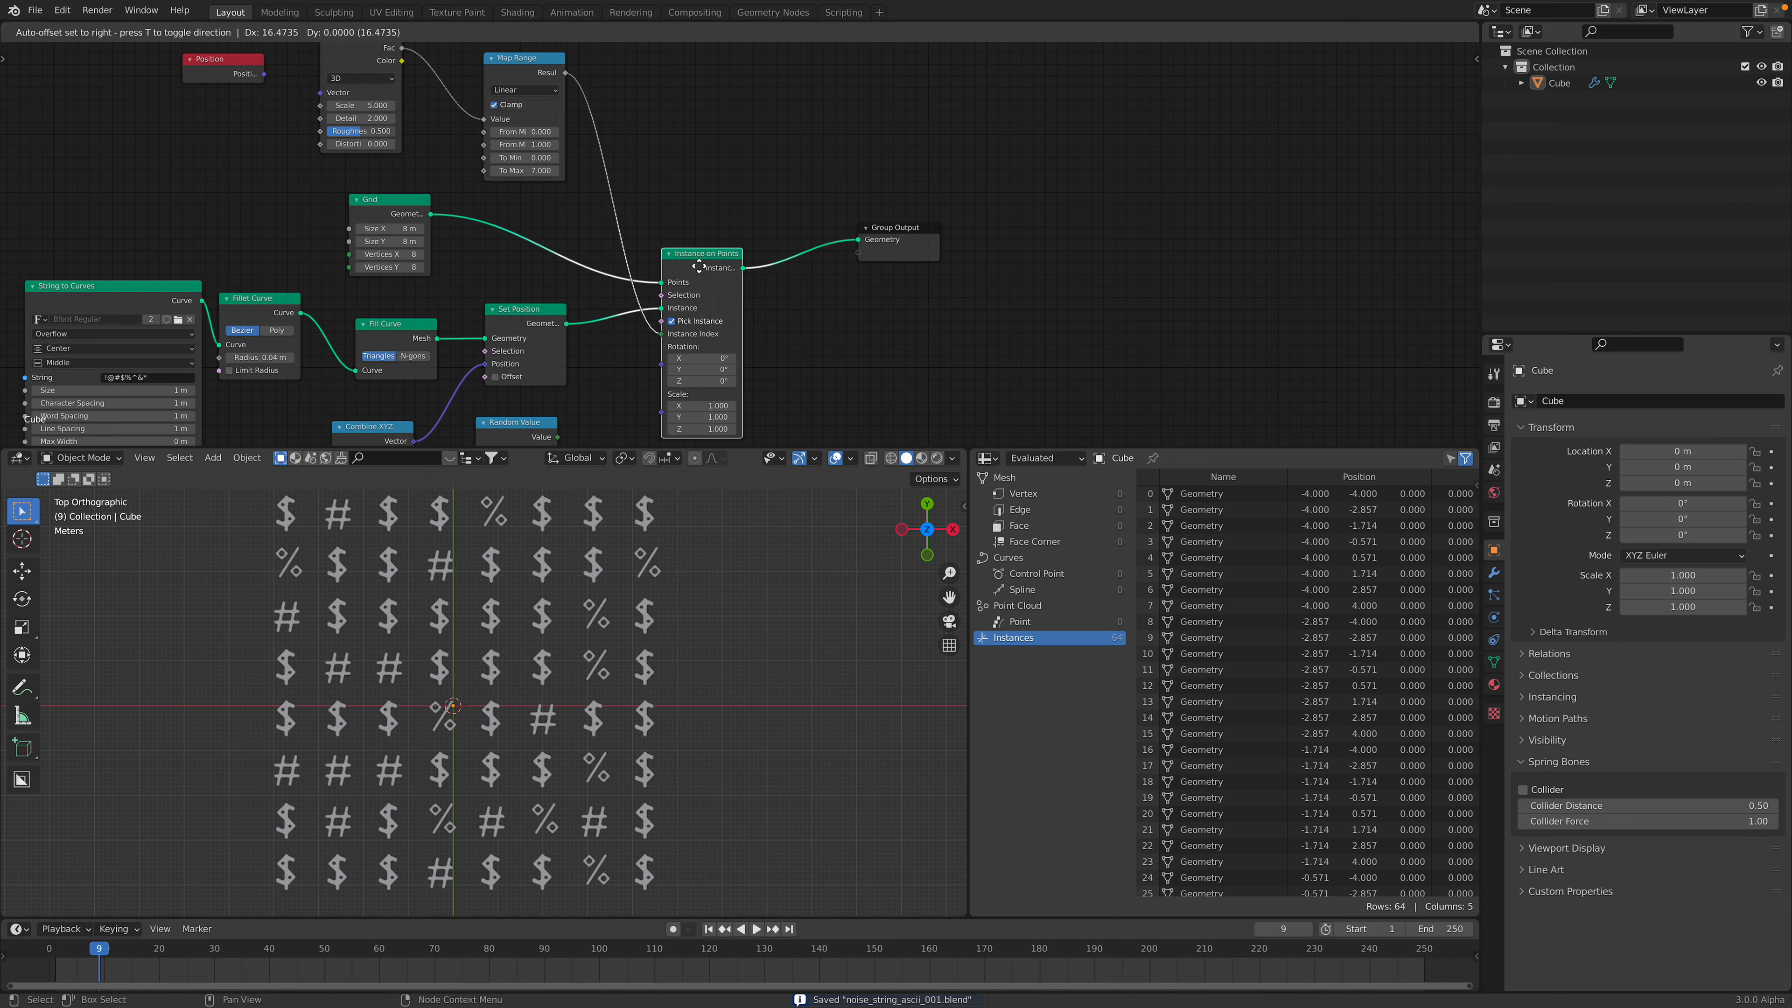
pyautogui.scroll(2, 578, 183)
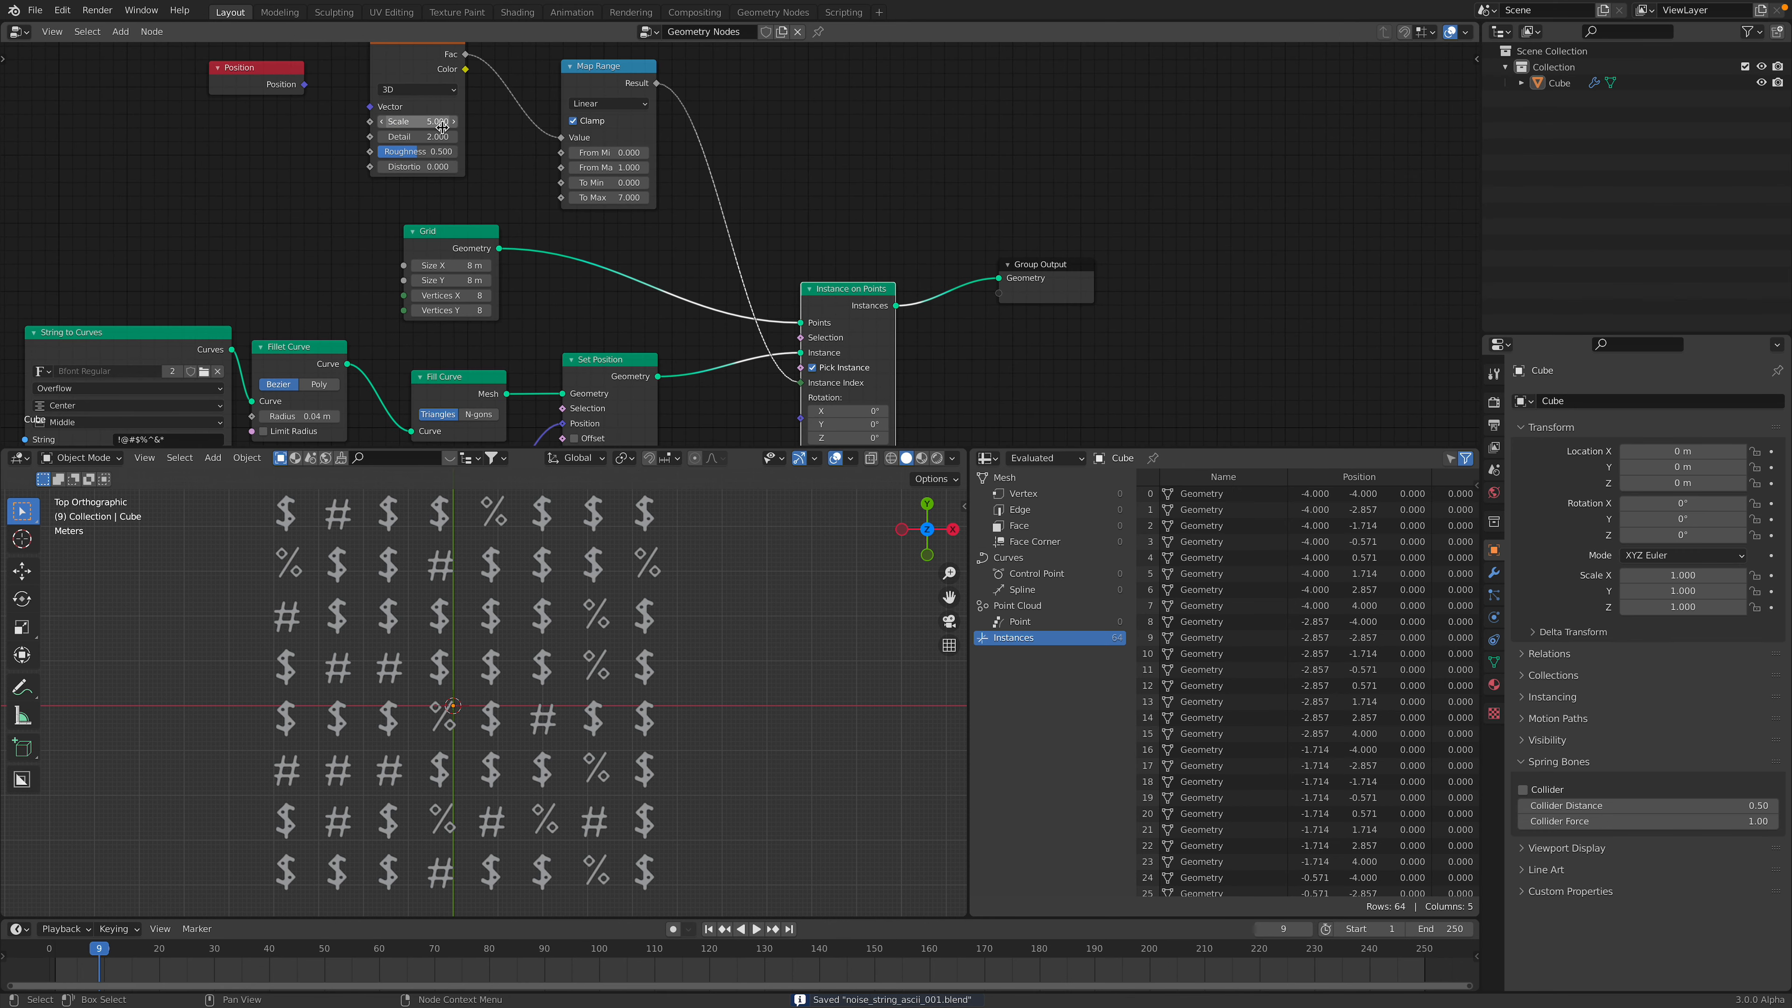
# - Set the Map Range's From Min to -0.100 and From Max to 0.840, and save the file
pyautogui.scroll(2, 585, 152)
pyautogui.moveTo(598, 153); pyautogui.dragTo(564, 131)
pyautogui.hotkey('ctrl', 's')
pyautogui.scroll(-2, 722, 200)
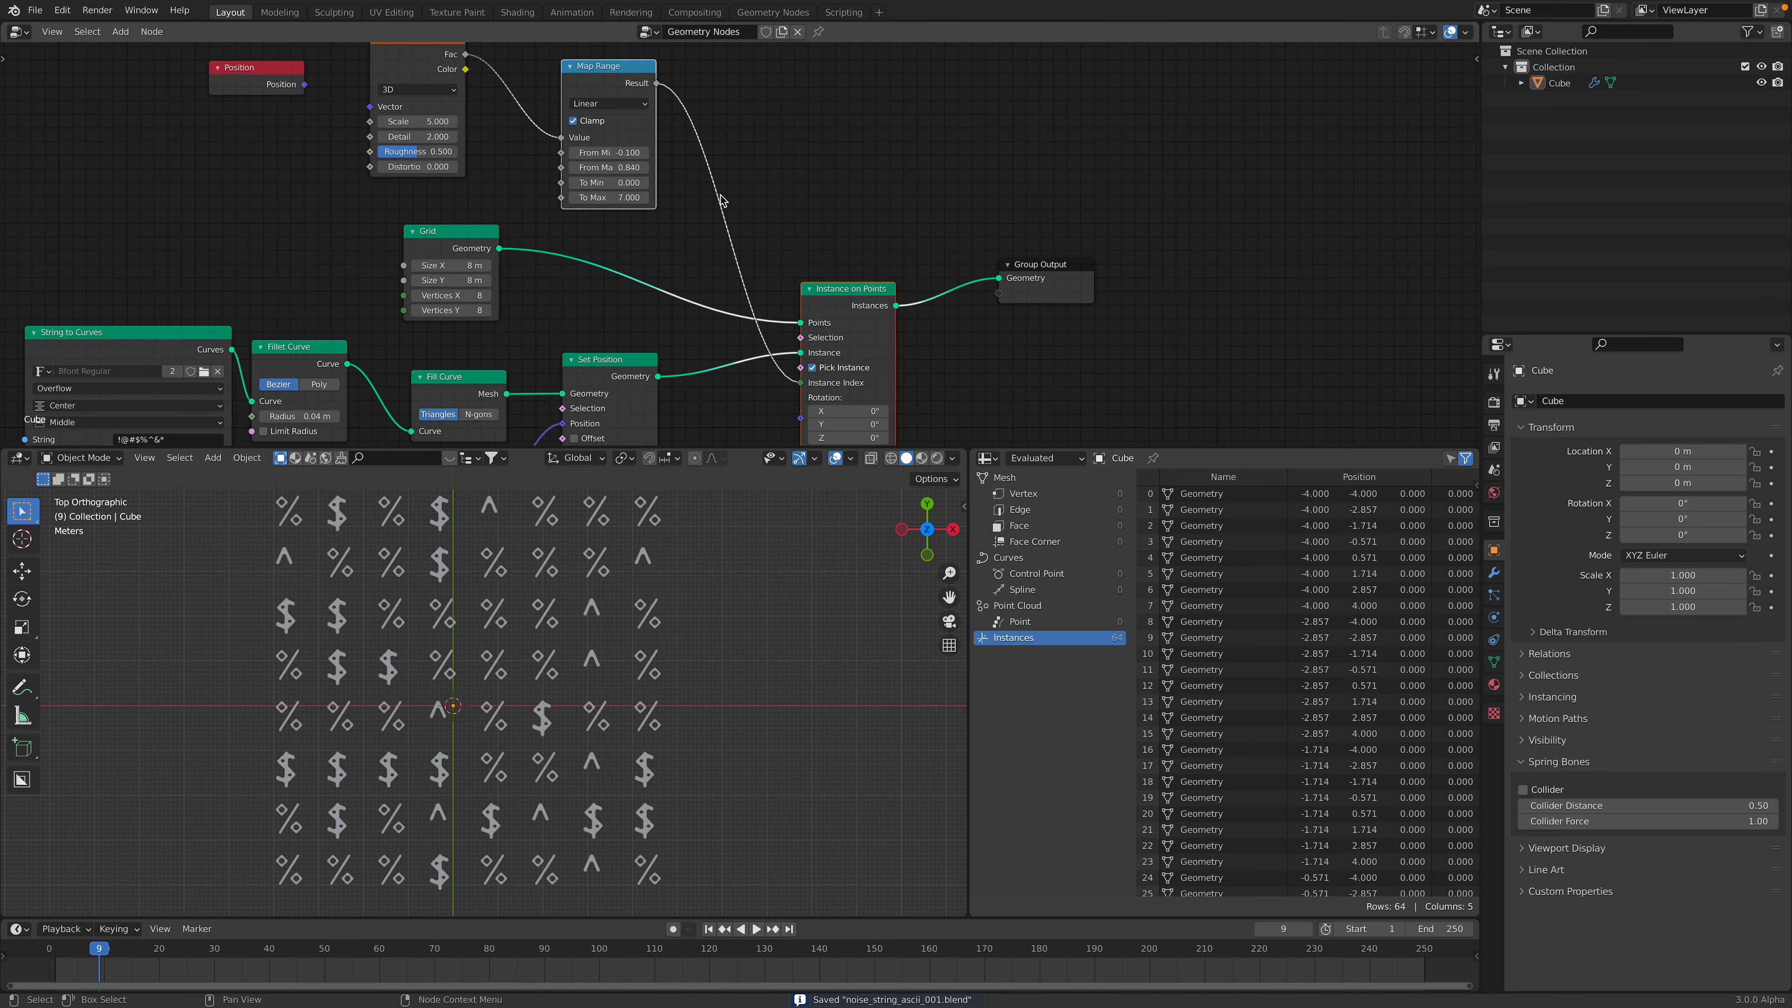
# - Set the Grid's Vertices X and Y to 20 and its Size X and Y to 12 m, and save the file
pyautogui.scroll(-2, 625, 540)
pyautogui.keyDown('shift'); pyautogui.moveTo(625, 541); pyautogui.dragTo(487, 590, button='middle'); pyautogui.keyUp('shift')
pyautogui.moveTo(509, 345); pyautogui.dragTo(544, 302, button='middle')
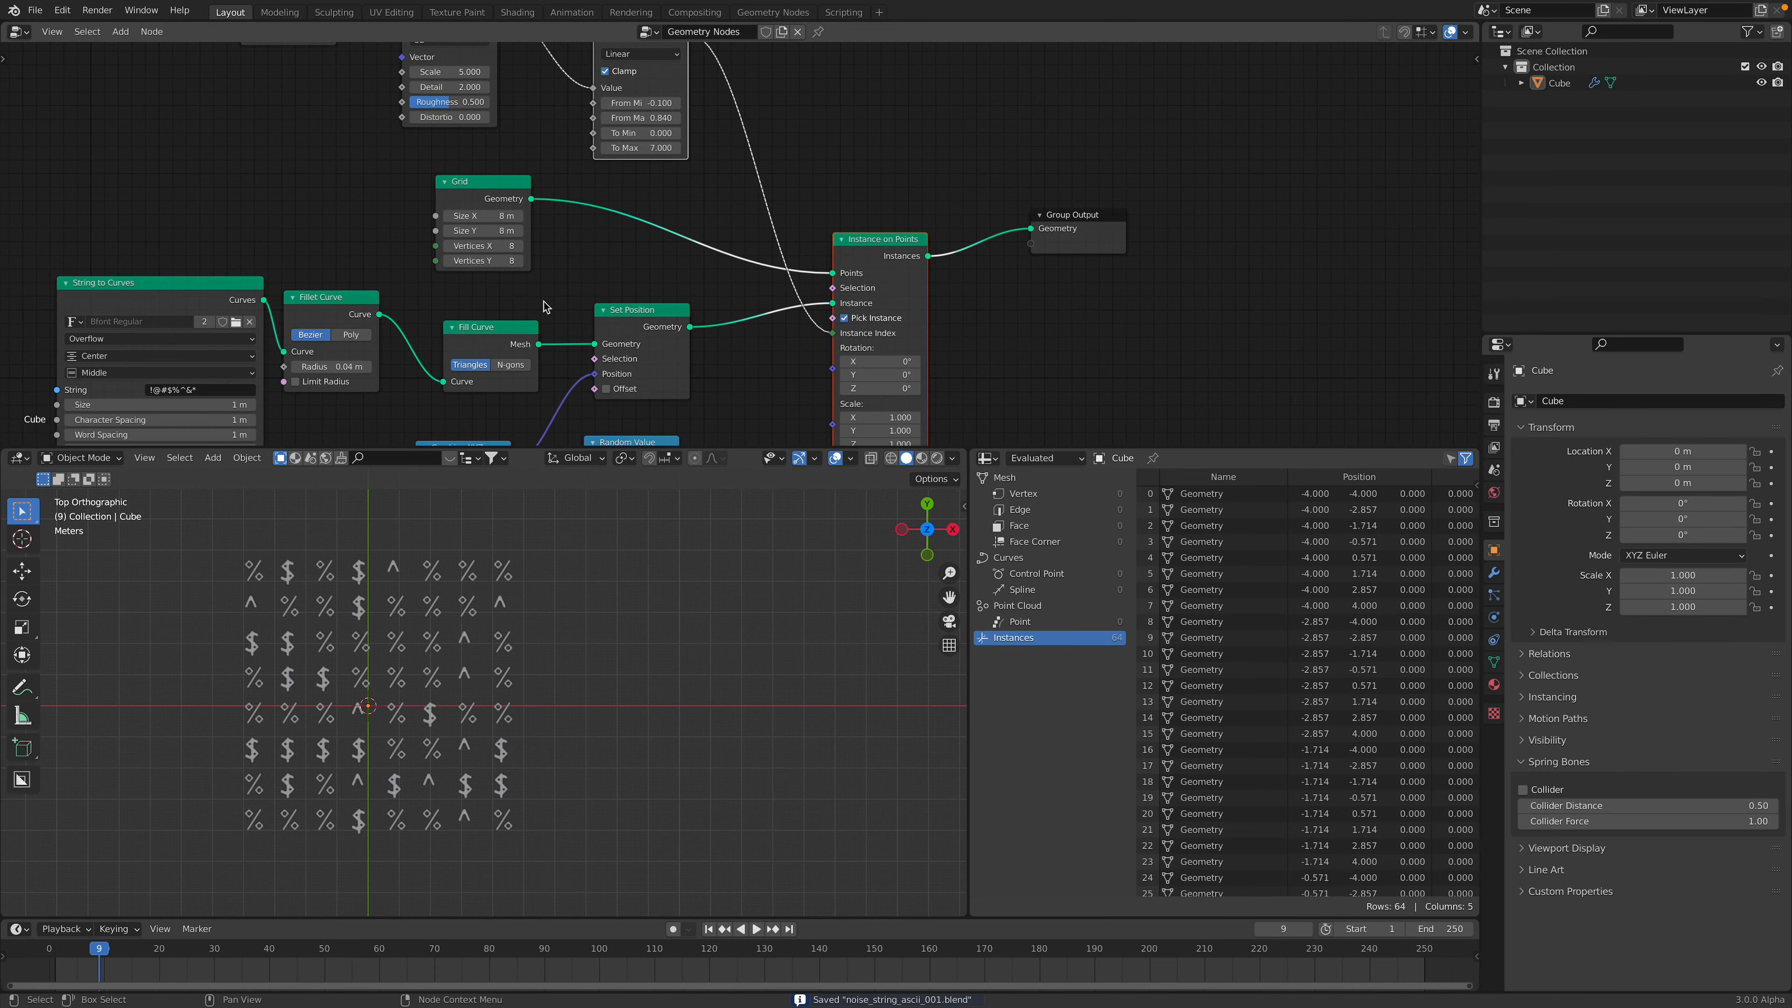
pyautogui.click(489, 247)
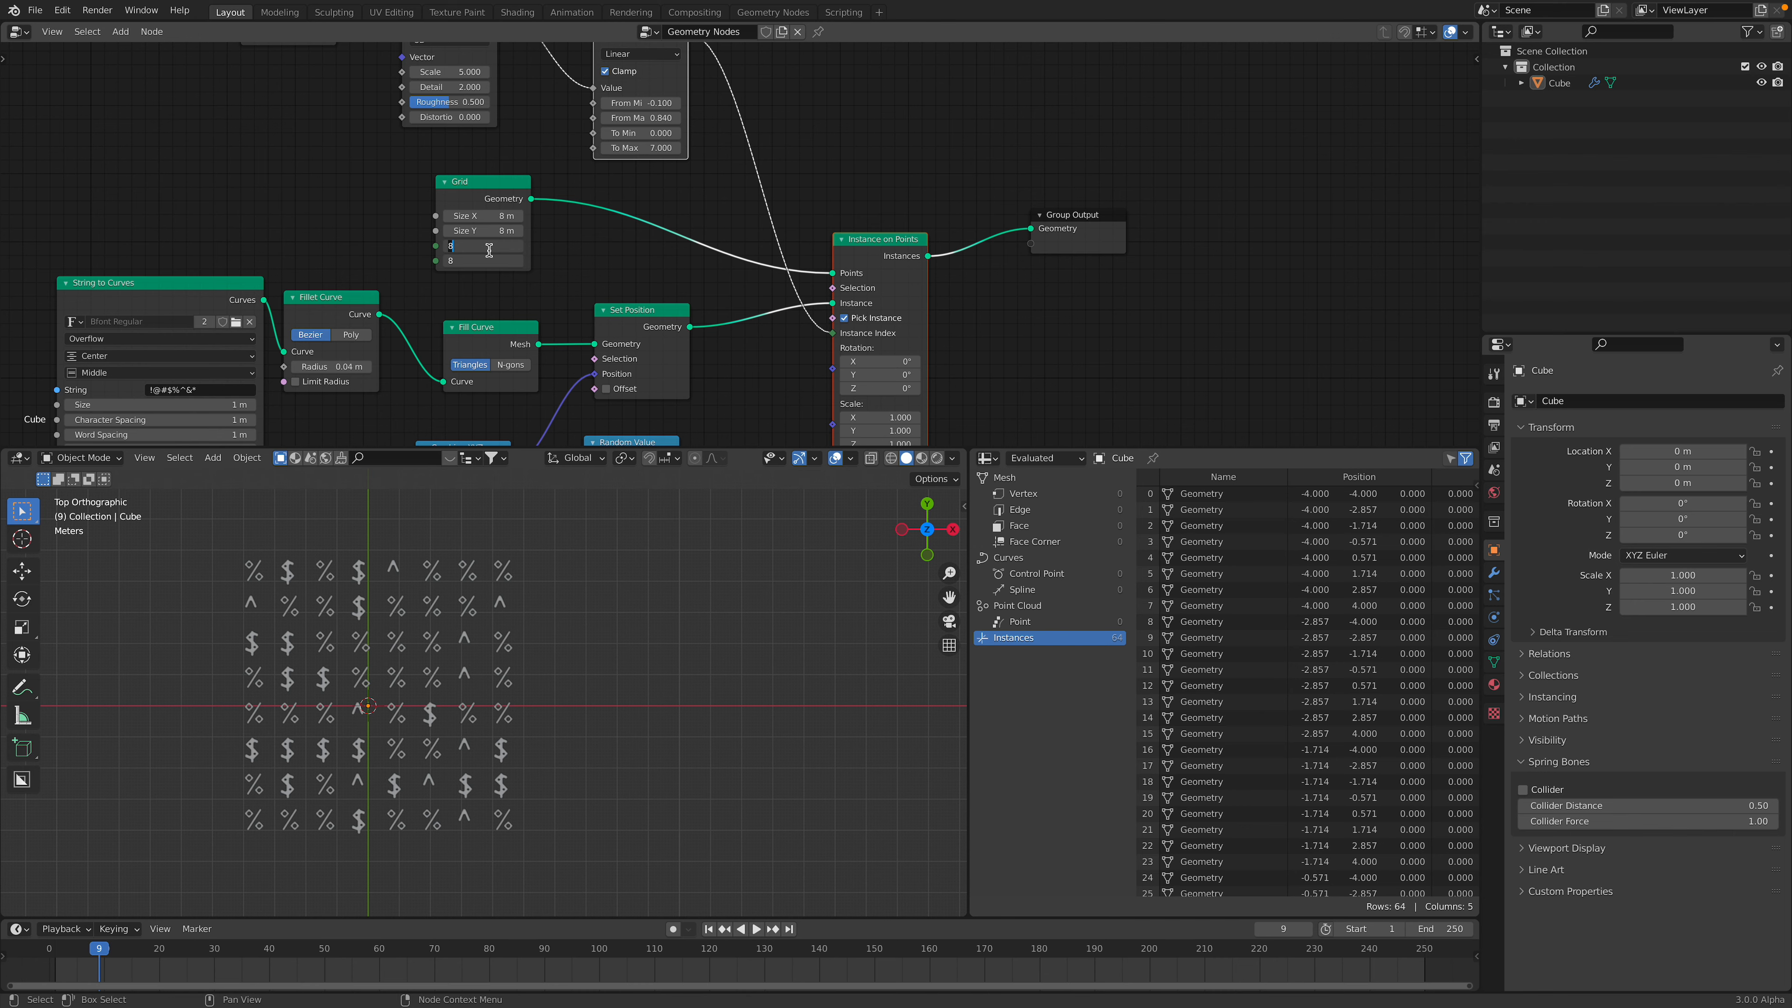
pyautogui.press('Return')
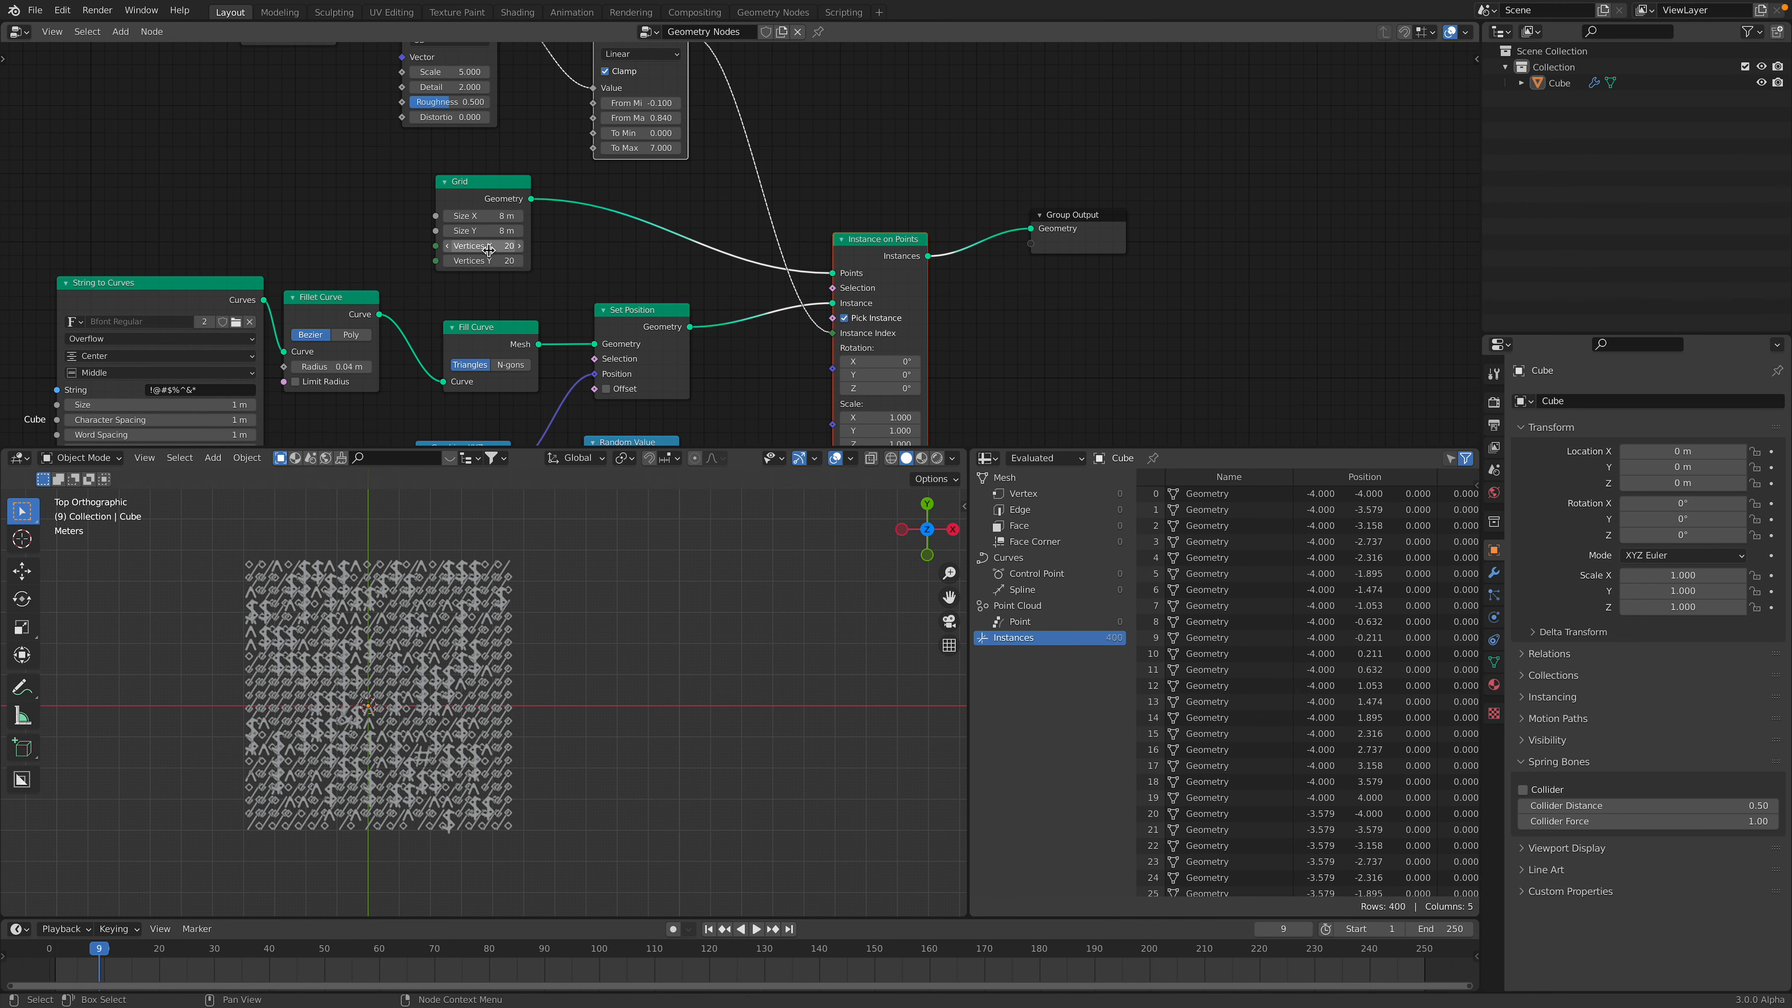
pyautogui.moveTo(483, 226); pyautogui.dragTo(556, 226)
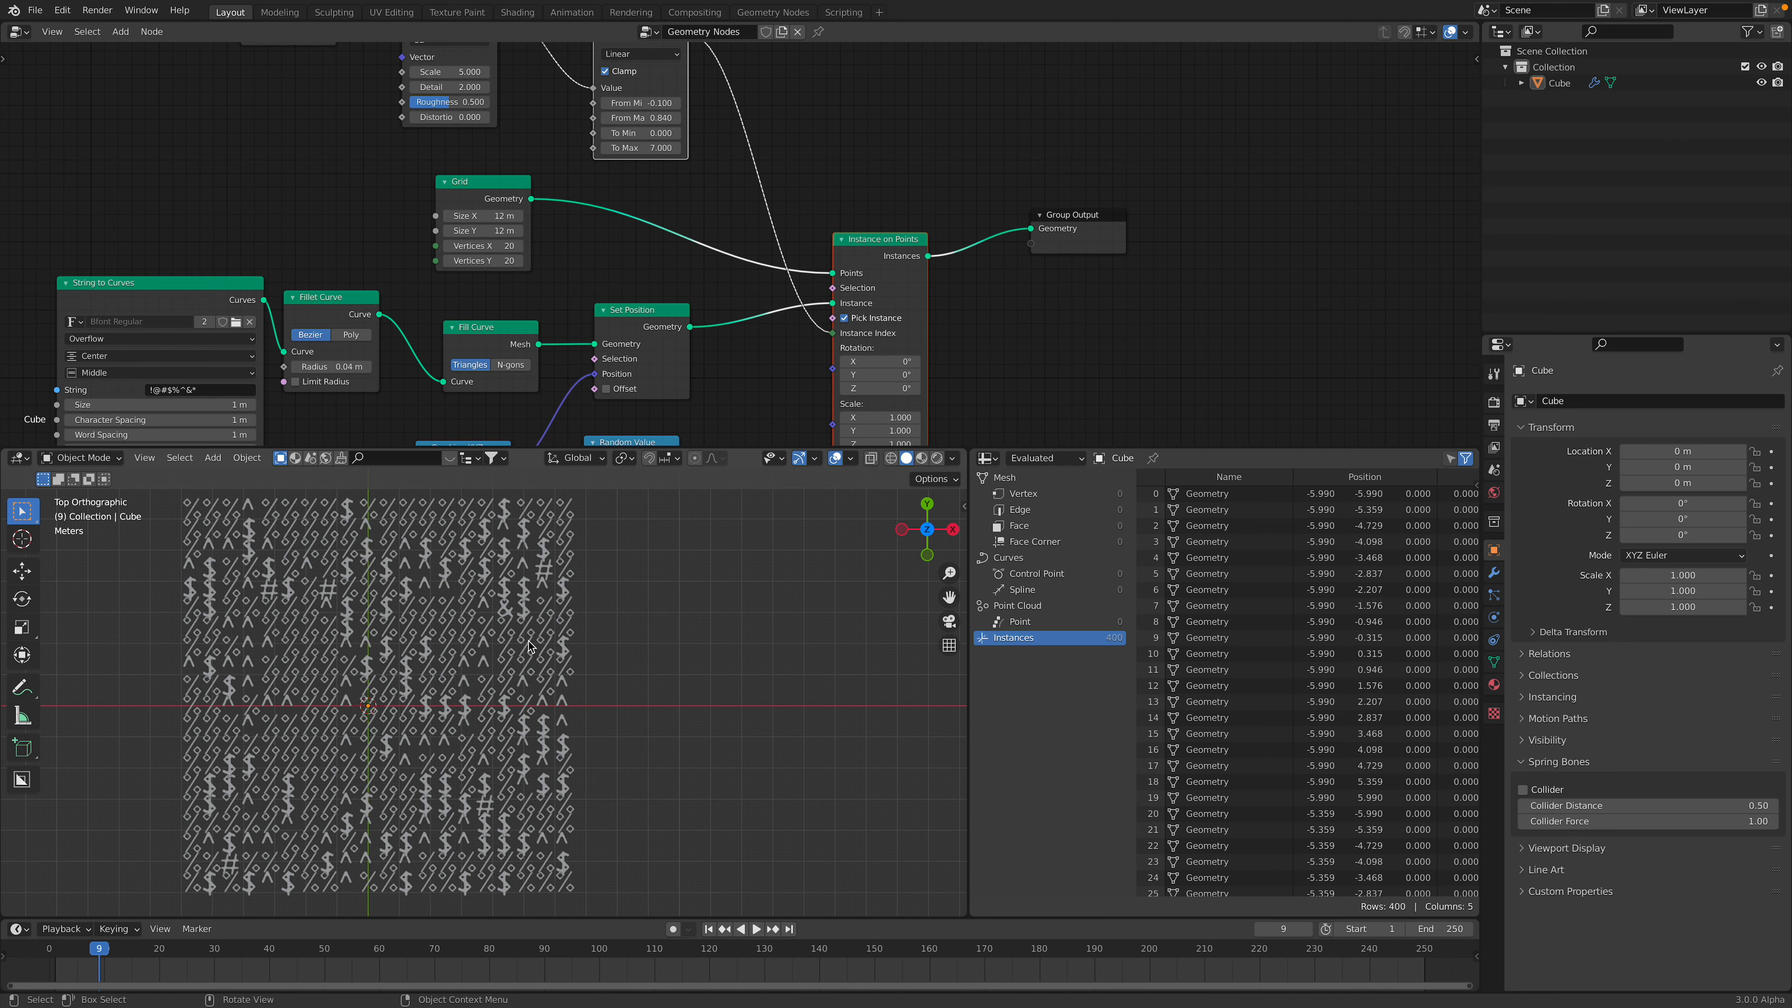
pyautogui.keyDown('shift'); pyautogui.moveTo(529, 647); pyautogui.dragTo(621, 636, button='middle'); pyautogui.keyUp('shift')
pyautogui.hotkey('ctrl', 's')
# - Set the Map Range's From Min to -0.780, From Max to 1.060 and To Max to 8, and the Noise Texture's Scale to 6.600
pyautogui.moveTo(623, 159); pyautogui.dragTo(624, 201, button='middle')
pyautogui.scroll(2, 623, 178)
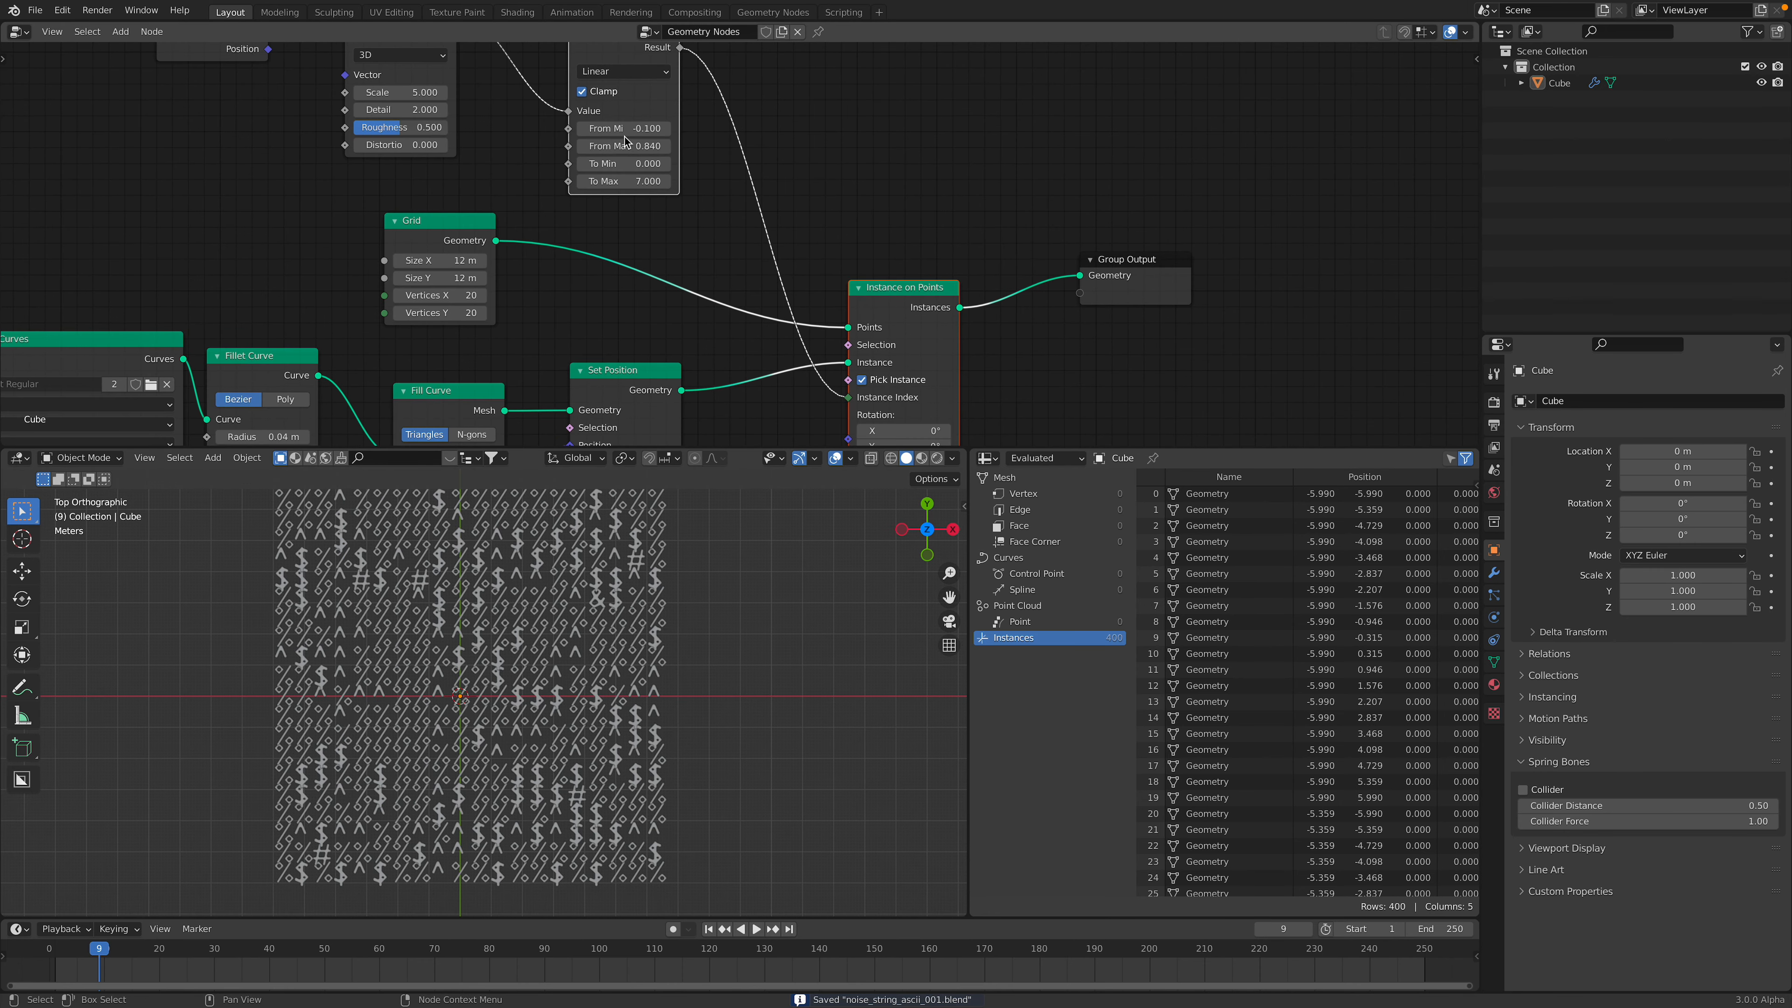
pyautogui.moveTo(627, 145); pyautogui.dragTo(659, 145)
pyautogui.moveTo(416, 97); pyautogui.dragTo(585, 129)
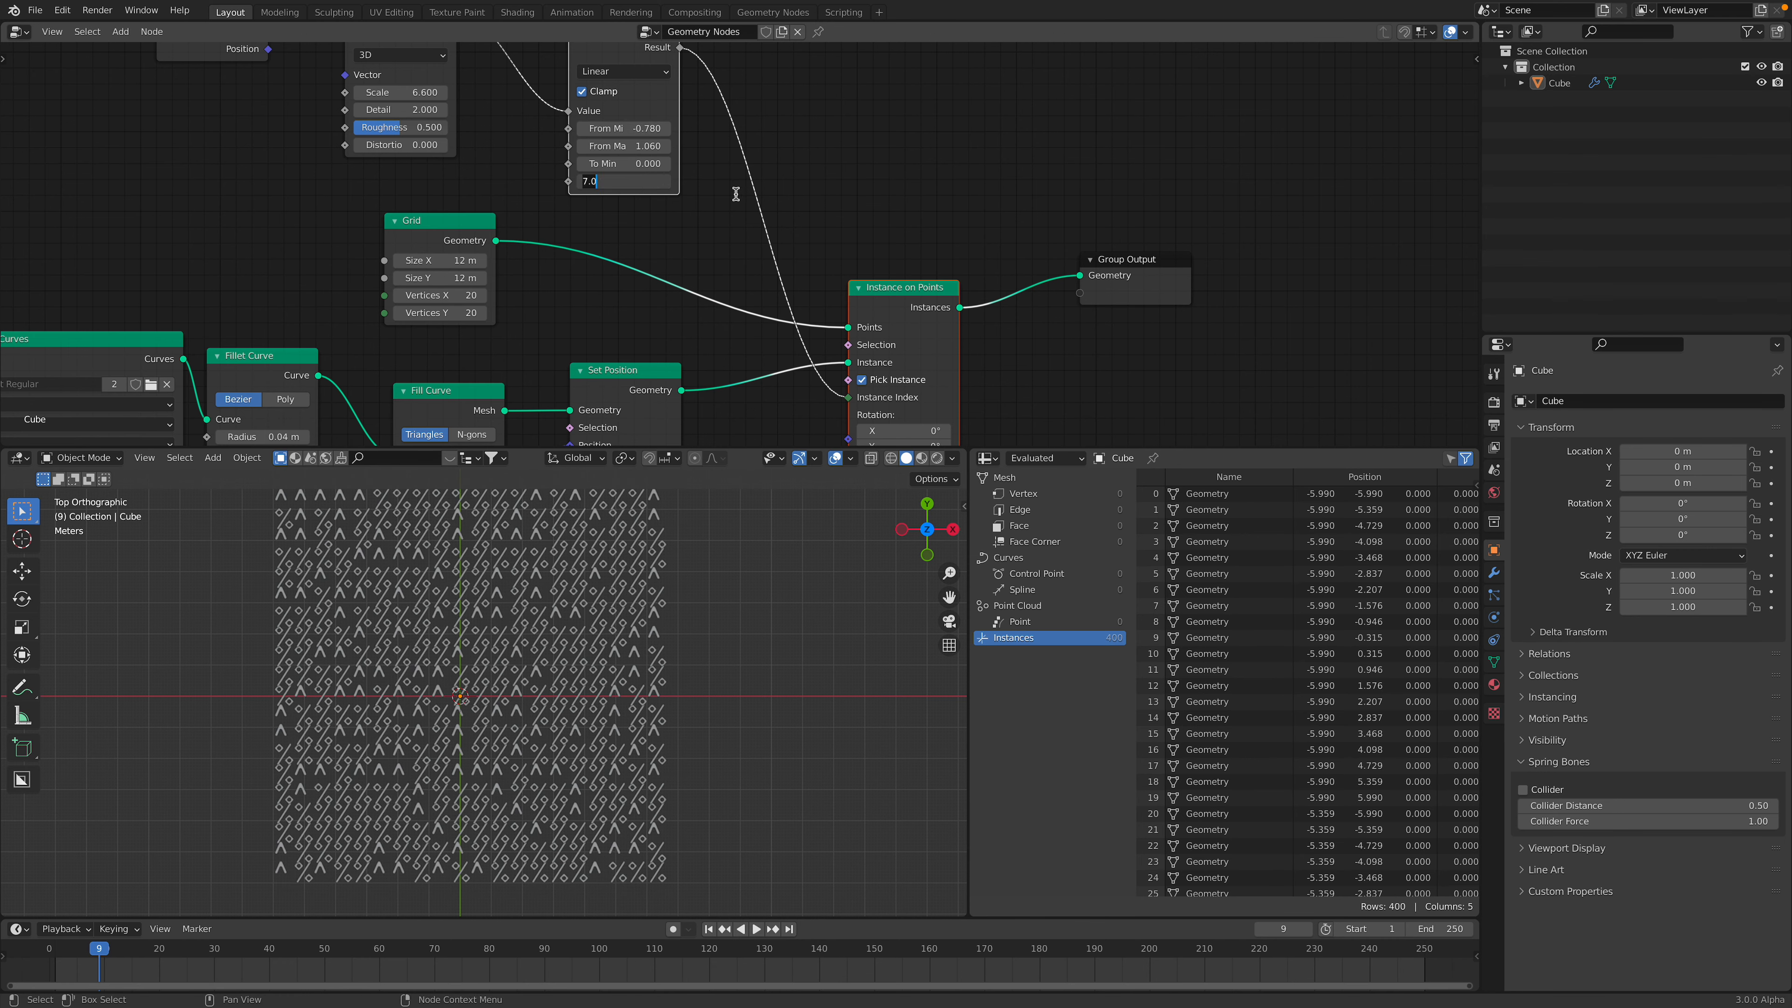
pyautogui.press('Return')
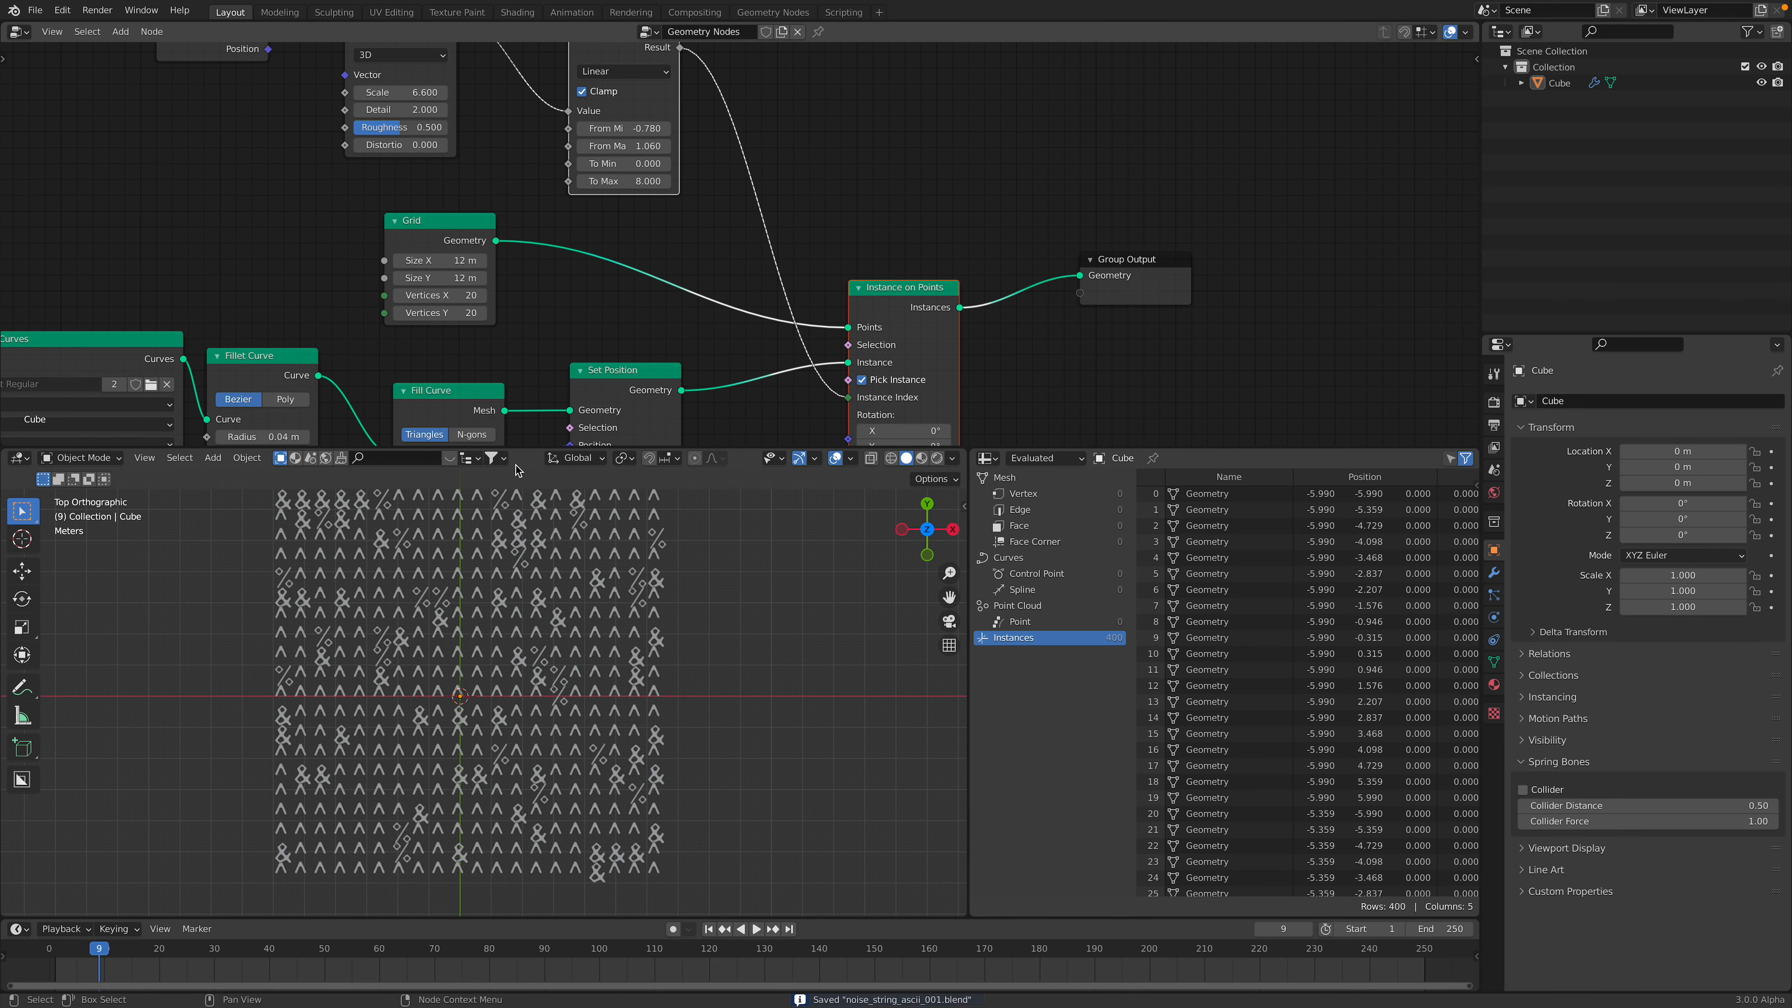
# - Set the Noise Texture's Scale to 0.760 and its Roughness to 0.450
pyautogui.scroll(-2, 508, 490)
pyautogui.keyDown('shift'); pyautogui.moveTo(508, 489); pyautogui.dragTo(505, 527, button='middle'); pyautogui.keyUp('shift')
pyautogui.scroll(1, 506, 527)
pyautogui.moveTo(421, 94); pyautogui.dragTo(403, 146)
pyautogui.write('0')
pyautogui.press('Return')
pyautogui.moveTo(462, 134); pyautogui.dragTo(476, 170, button='middle')
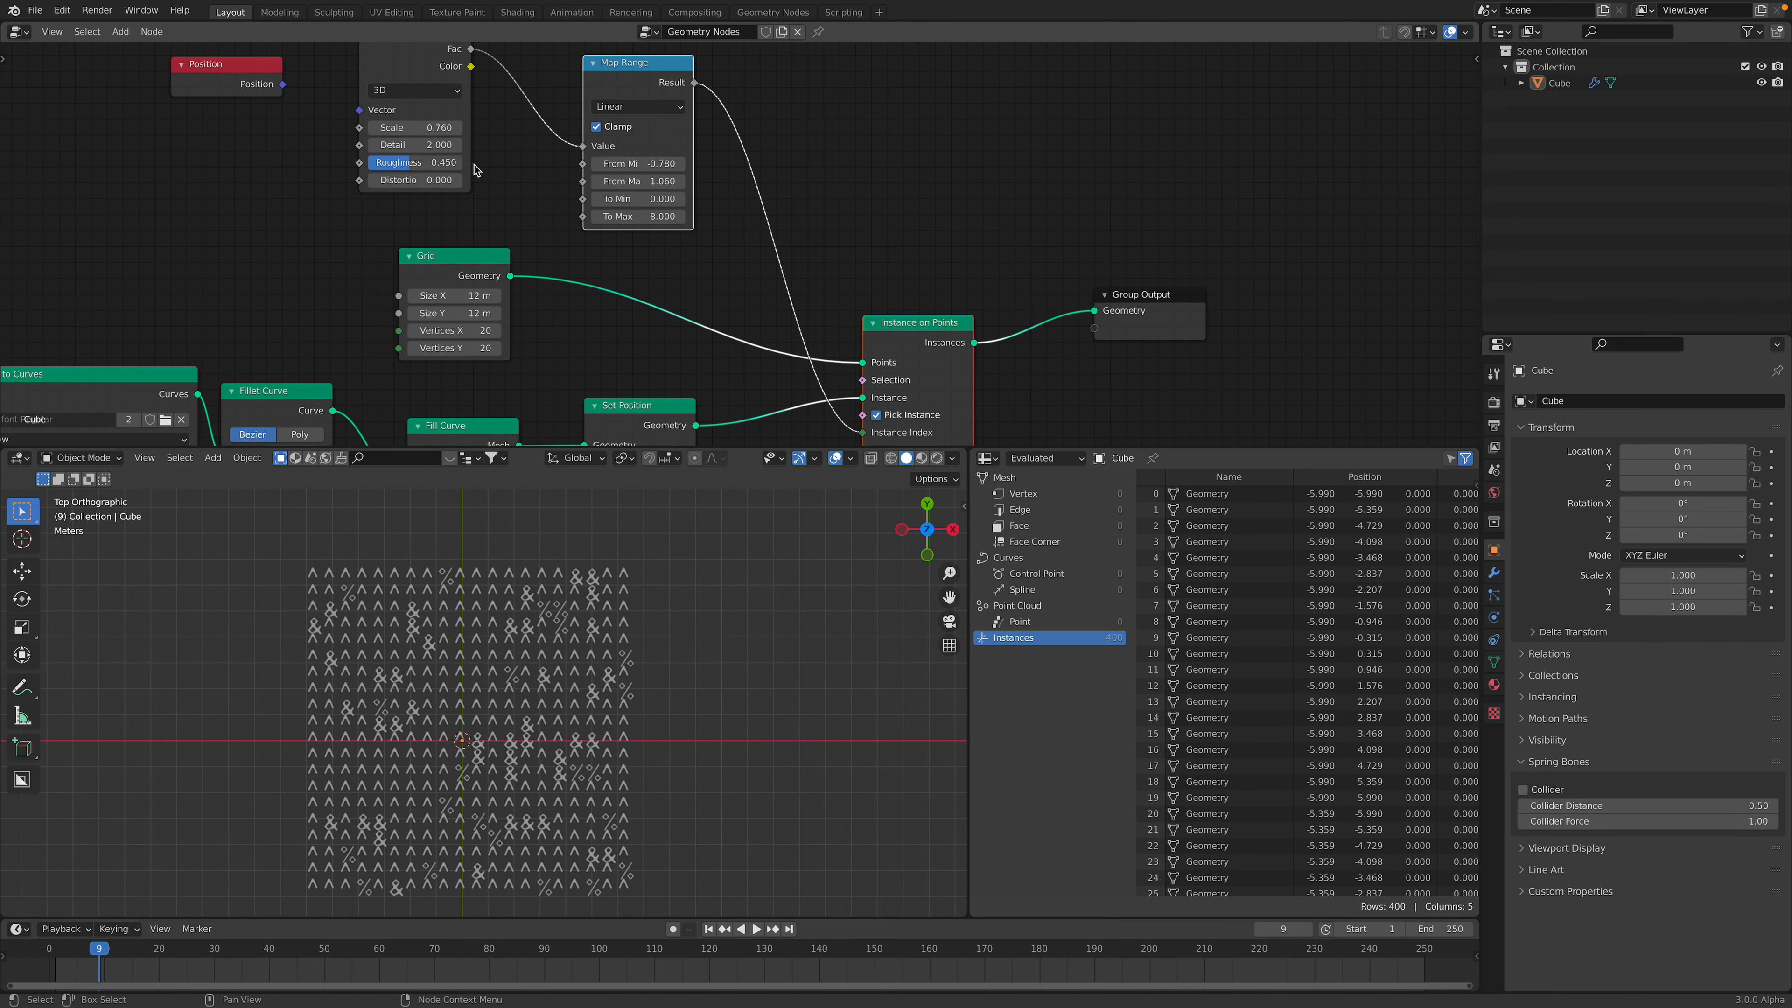
# - Switch the Noise Texture to 4D, raise its W to 44.200, and save the file
pyautogui.click(412, 92)
pyautogui.click(405, 159)
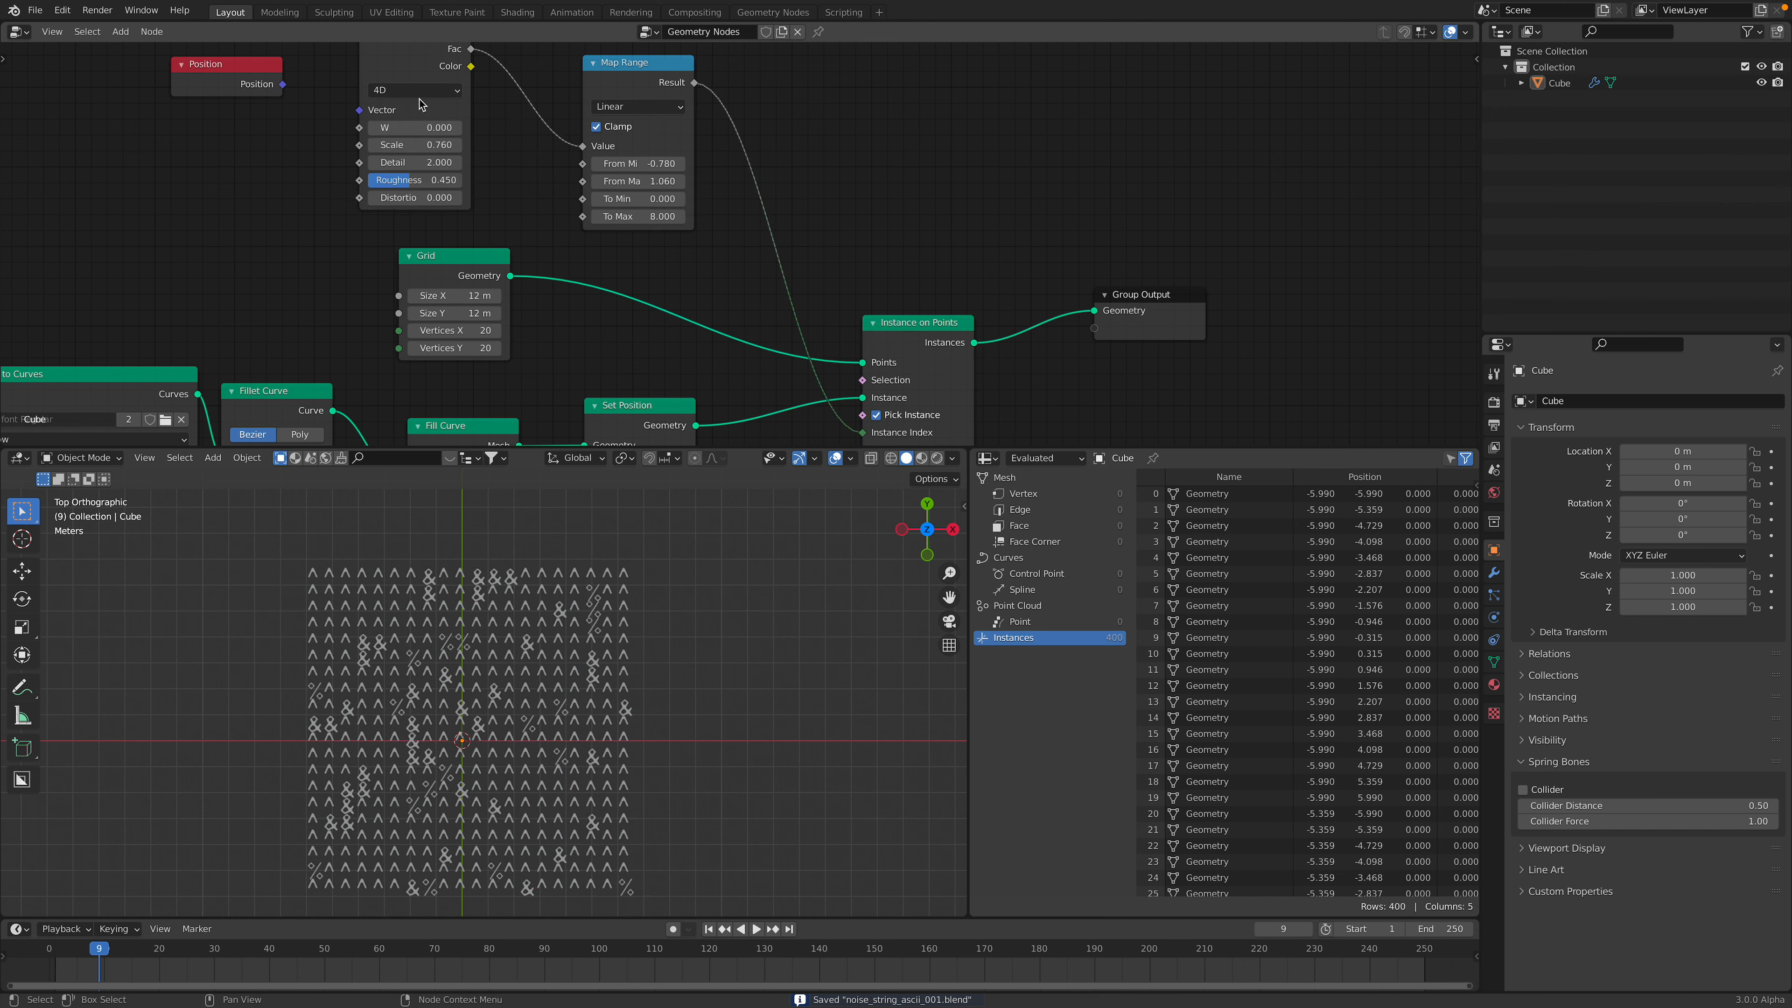
pyautogui.moveTo(417, 128); pyautogui.dragTo(470, 128)
pyautogui.hotkey('ctrl', 's')
# - Set the Map Range's From Min to -10.000 and From Max to 2.020, and save the file
pyautogui.moveTo(740, 181); pyautogui.dragTo(732, 172, button='middle')
pyautogui.moveTo(648, 157)
pyautogui.mouseDown()
pyautogui.moveTo(560, 157)
pyautogui.moveTo(681, 175)
pyautogui.moveTo(621, 154)
pyautogui.mouseUp()
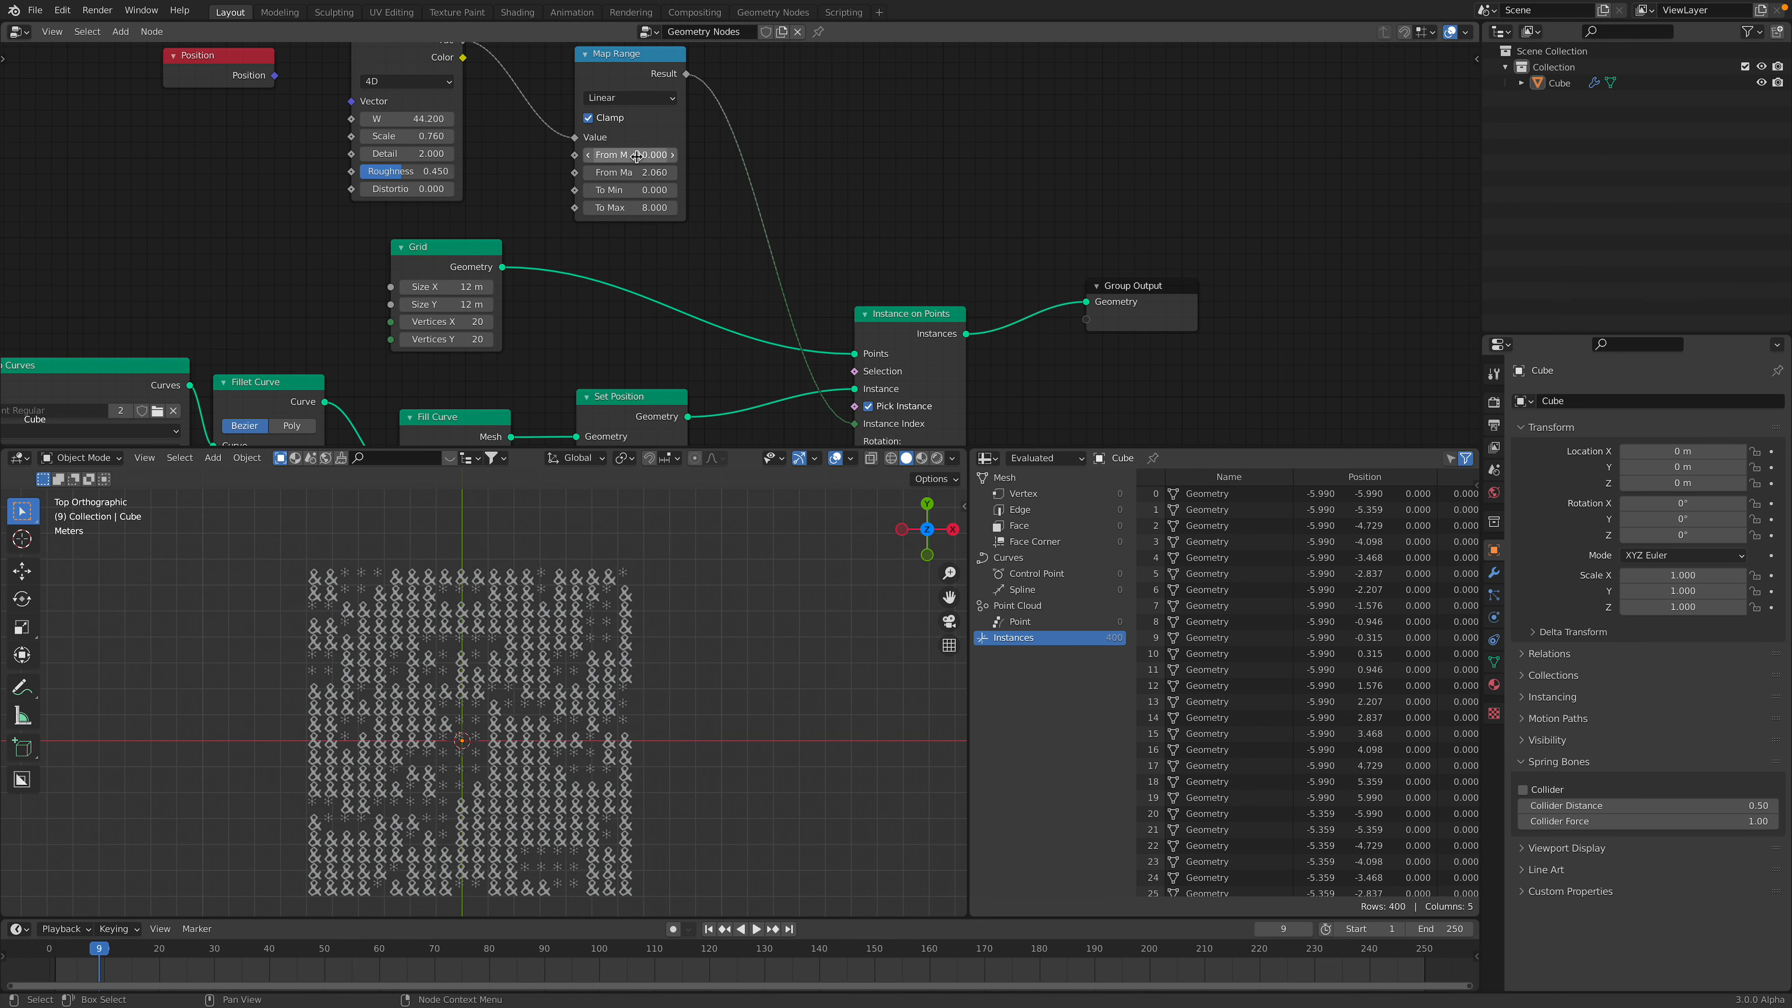
pyautogui.moveTo(628, 172); pyautogui.dragTo(632, 172)
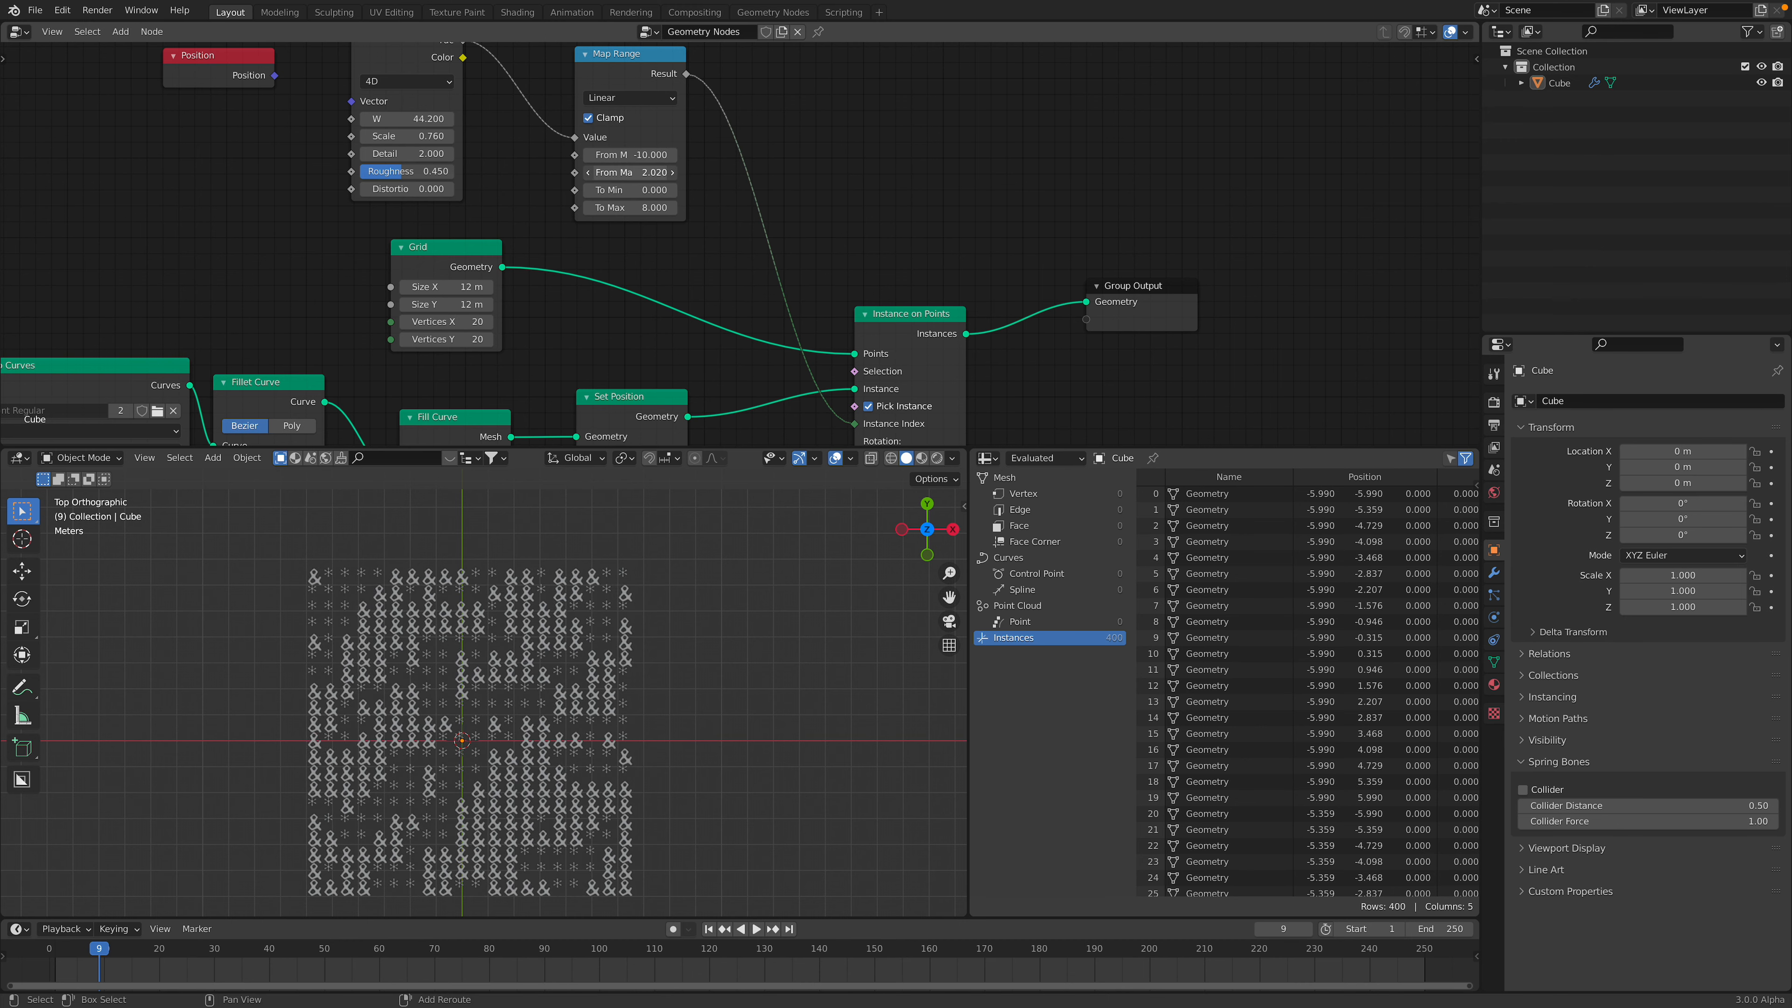
pyautogui.hotkey('ctrl', 's')
# - Play the animation briefly, and set the Noise Texture's W to 47.520 and Scale to 0.240
pyautogui.press('space')
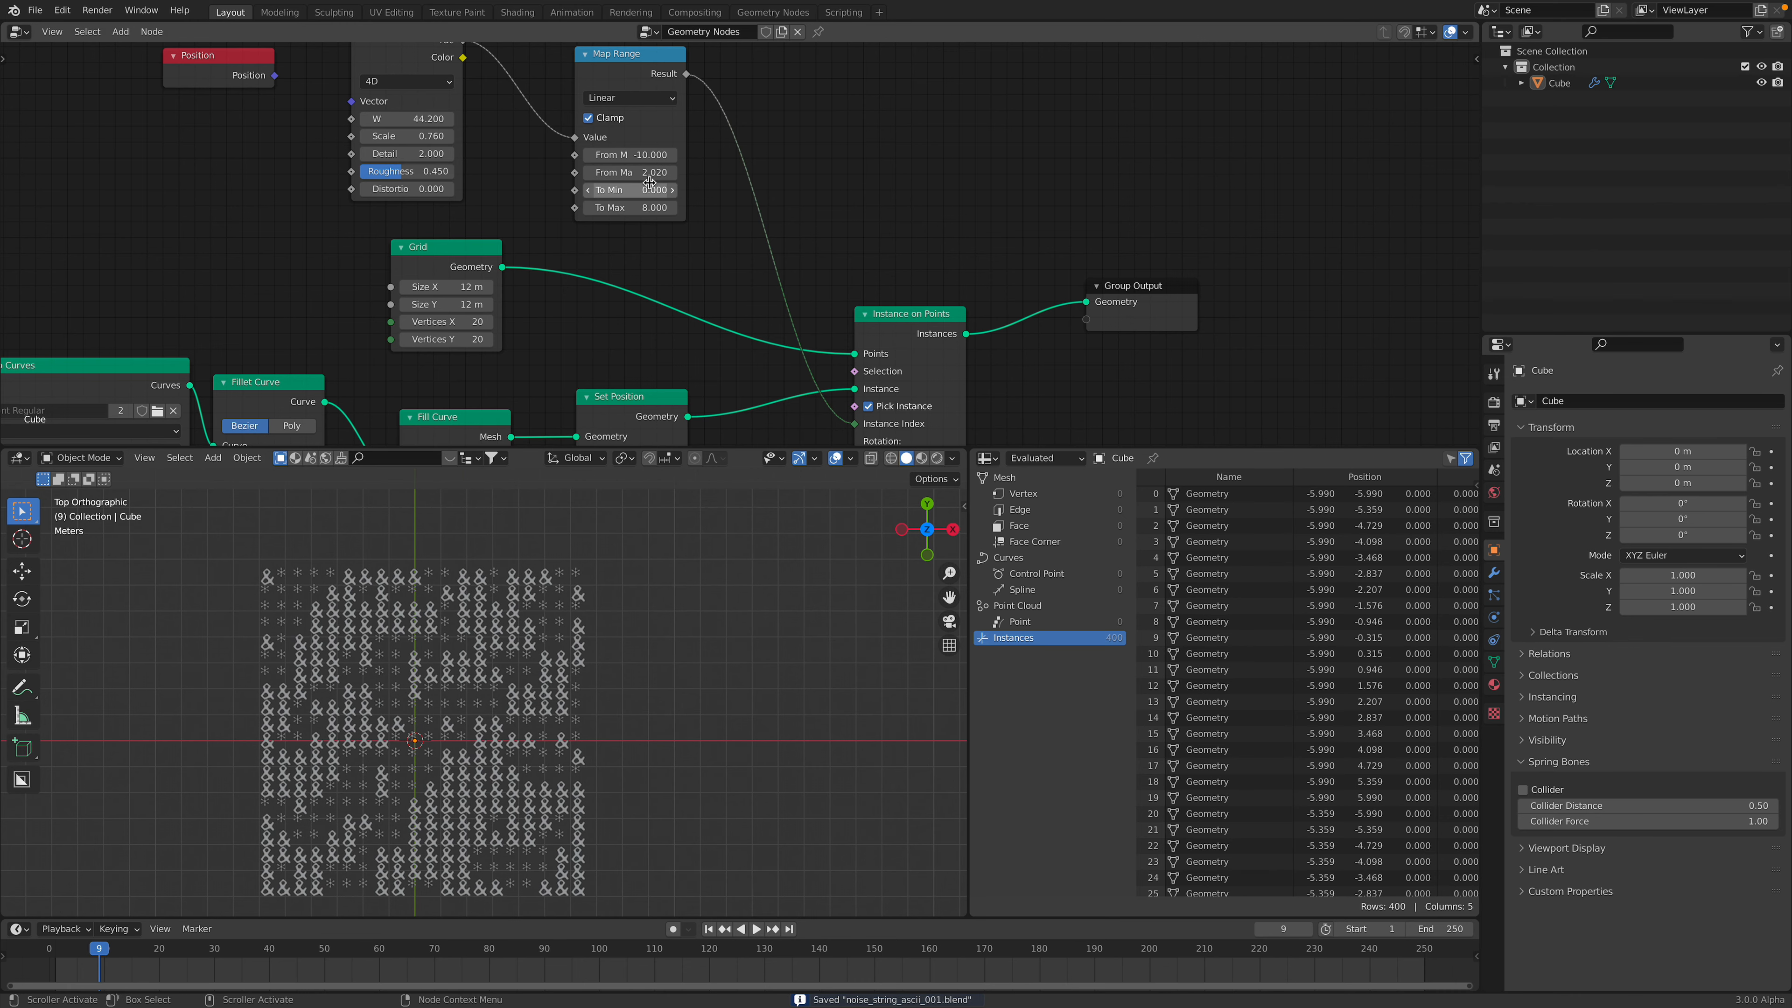
pyautogui.press('space')
pyautogui.moveTo(399, 120)
pyautogui.mouseDown()
pyautogui.moveTo(441, 120)
pyautogui.moveTo(369, 135)
pyautogui.mouseUp()
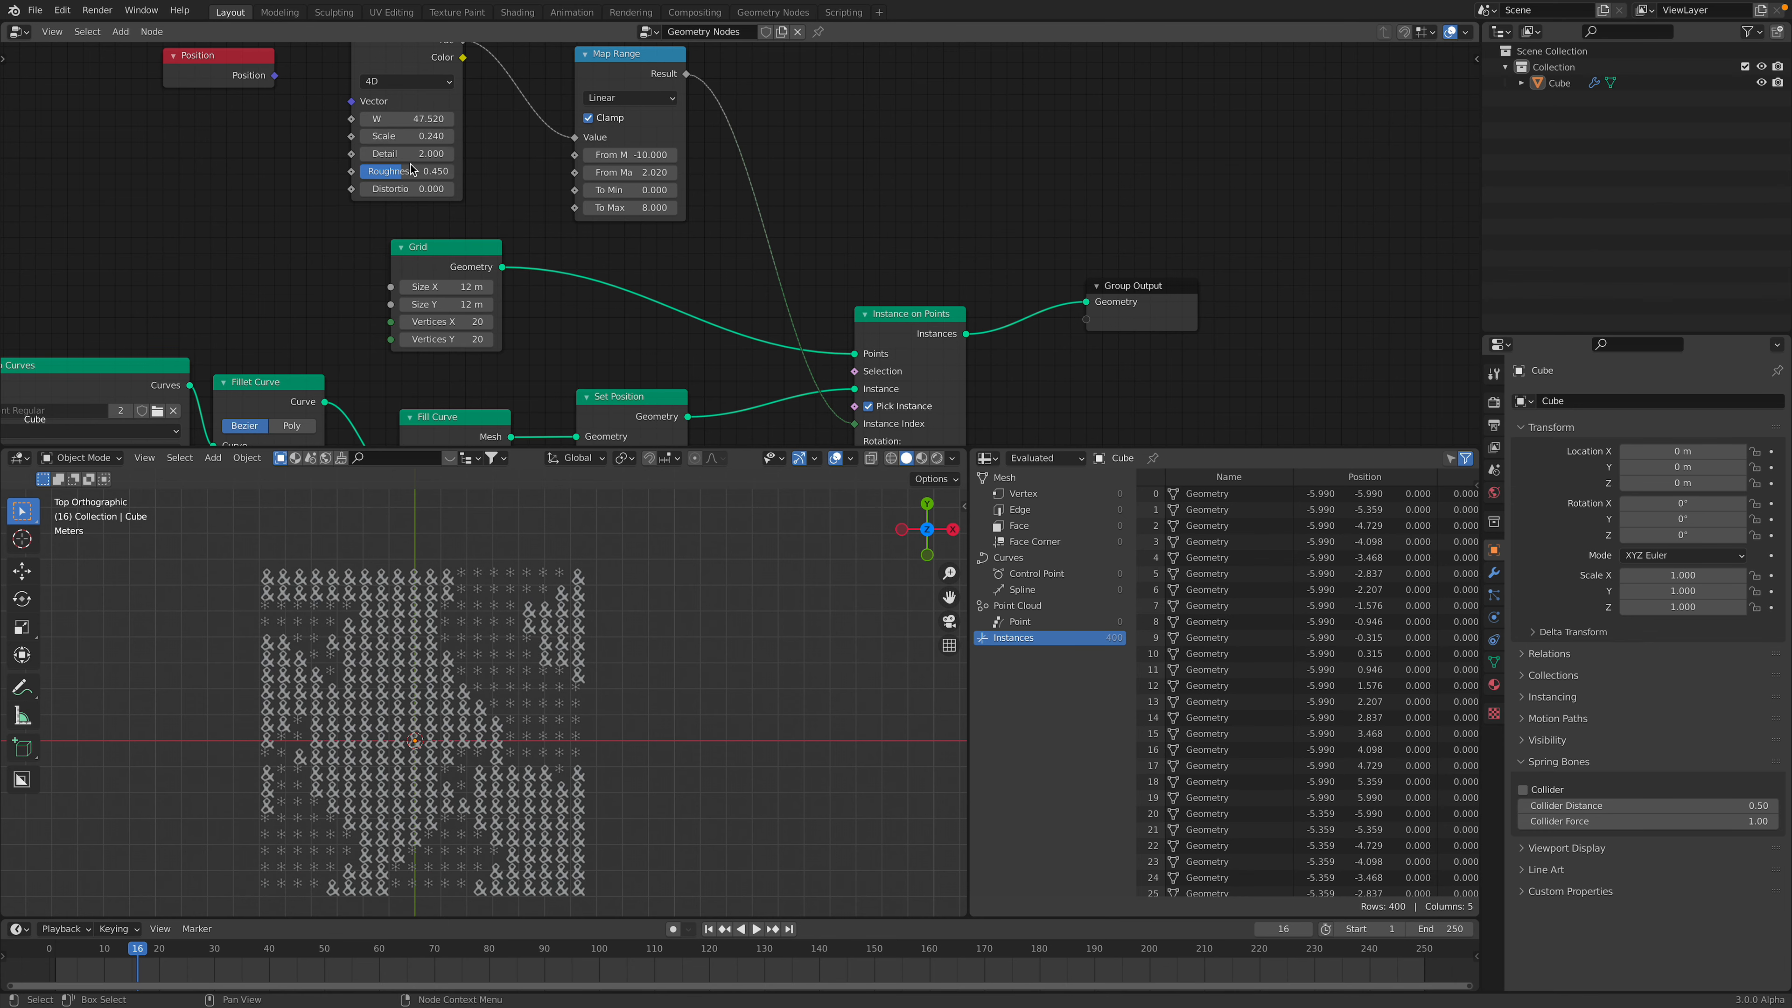
# - Fine-tune the Map Range's From Min to -9.900 and From Max to 1.980
pyautogui.click(499, 684)
pyautogui.scroll(1, 522, 674)
pyautogui.click(563, 665)
pyautogui.scroll(2, 522, 663)
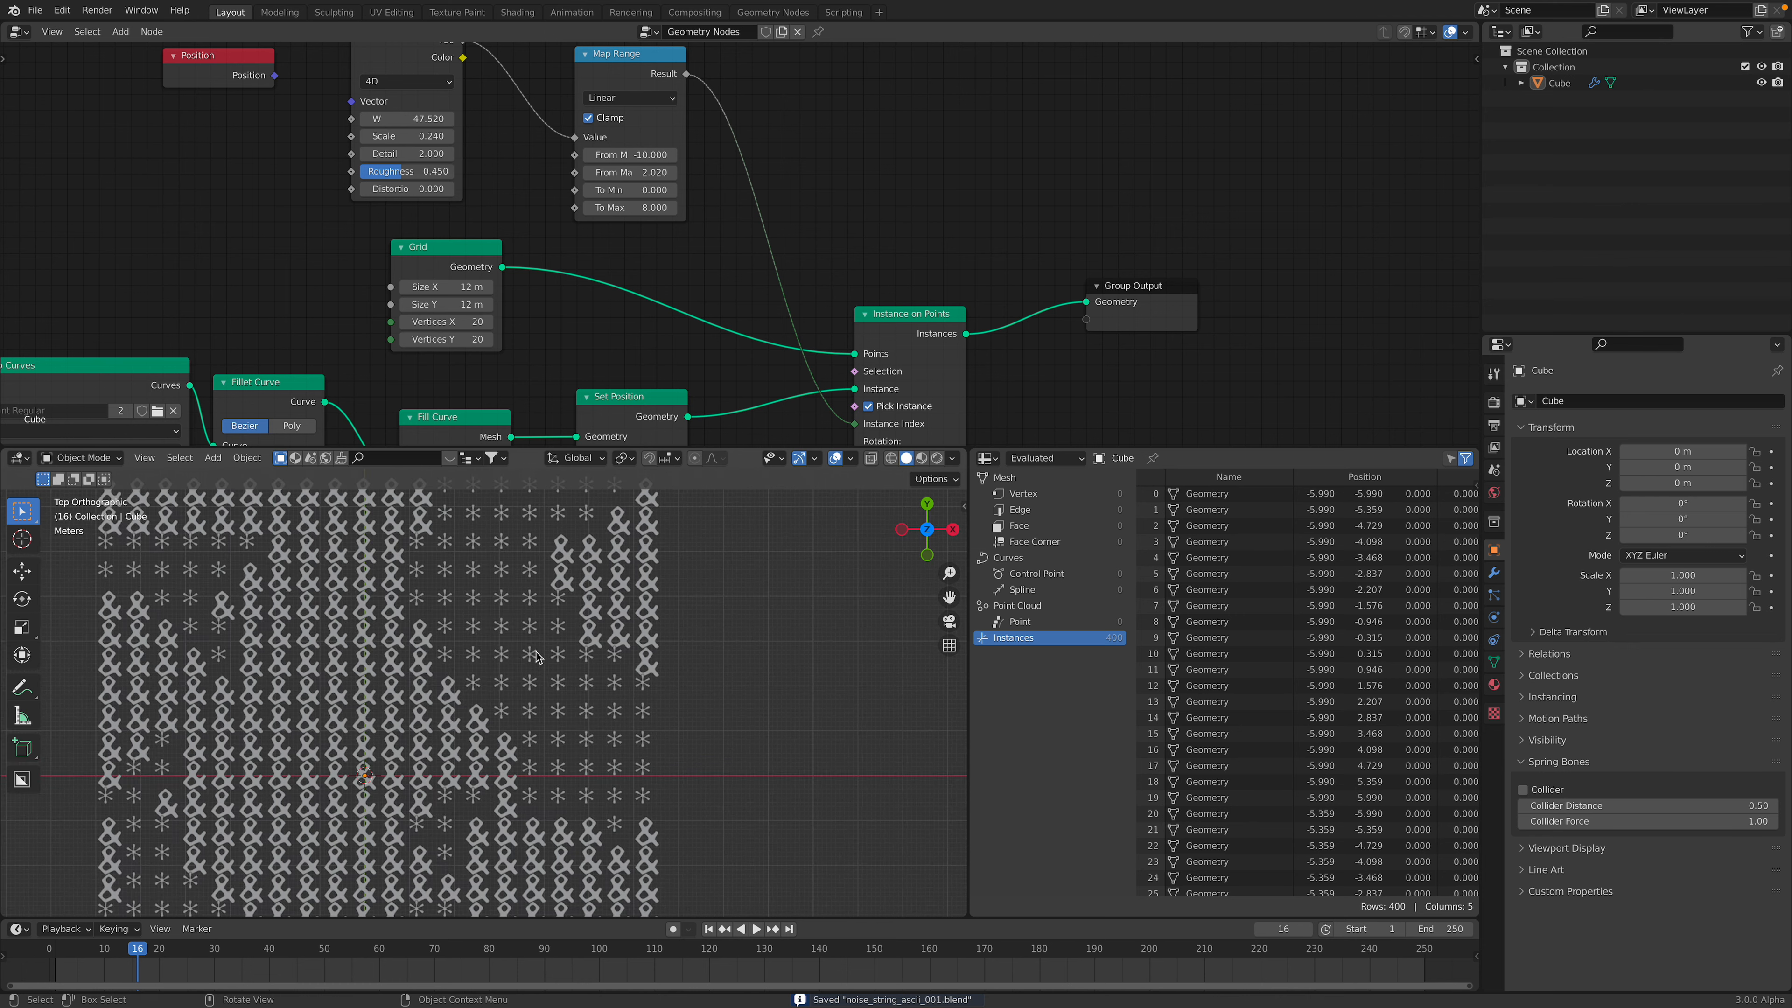
pyautogui.scroll(-1, 493, 638)
pyautogui.scroll(-2, 476, 699)
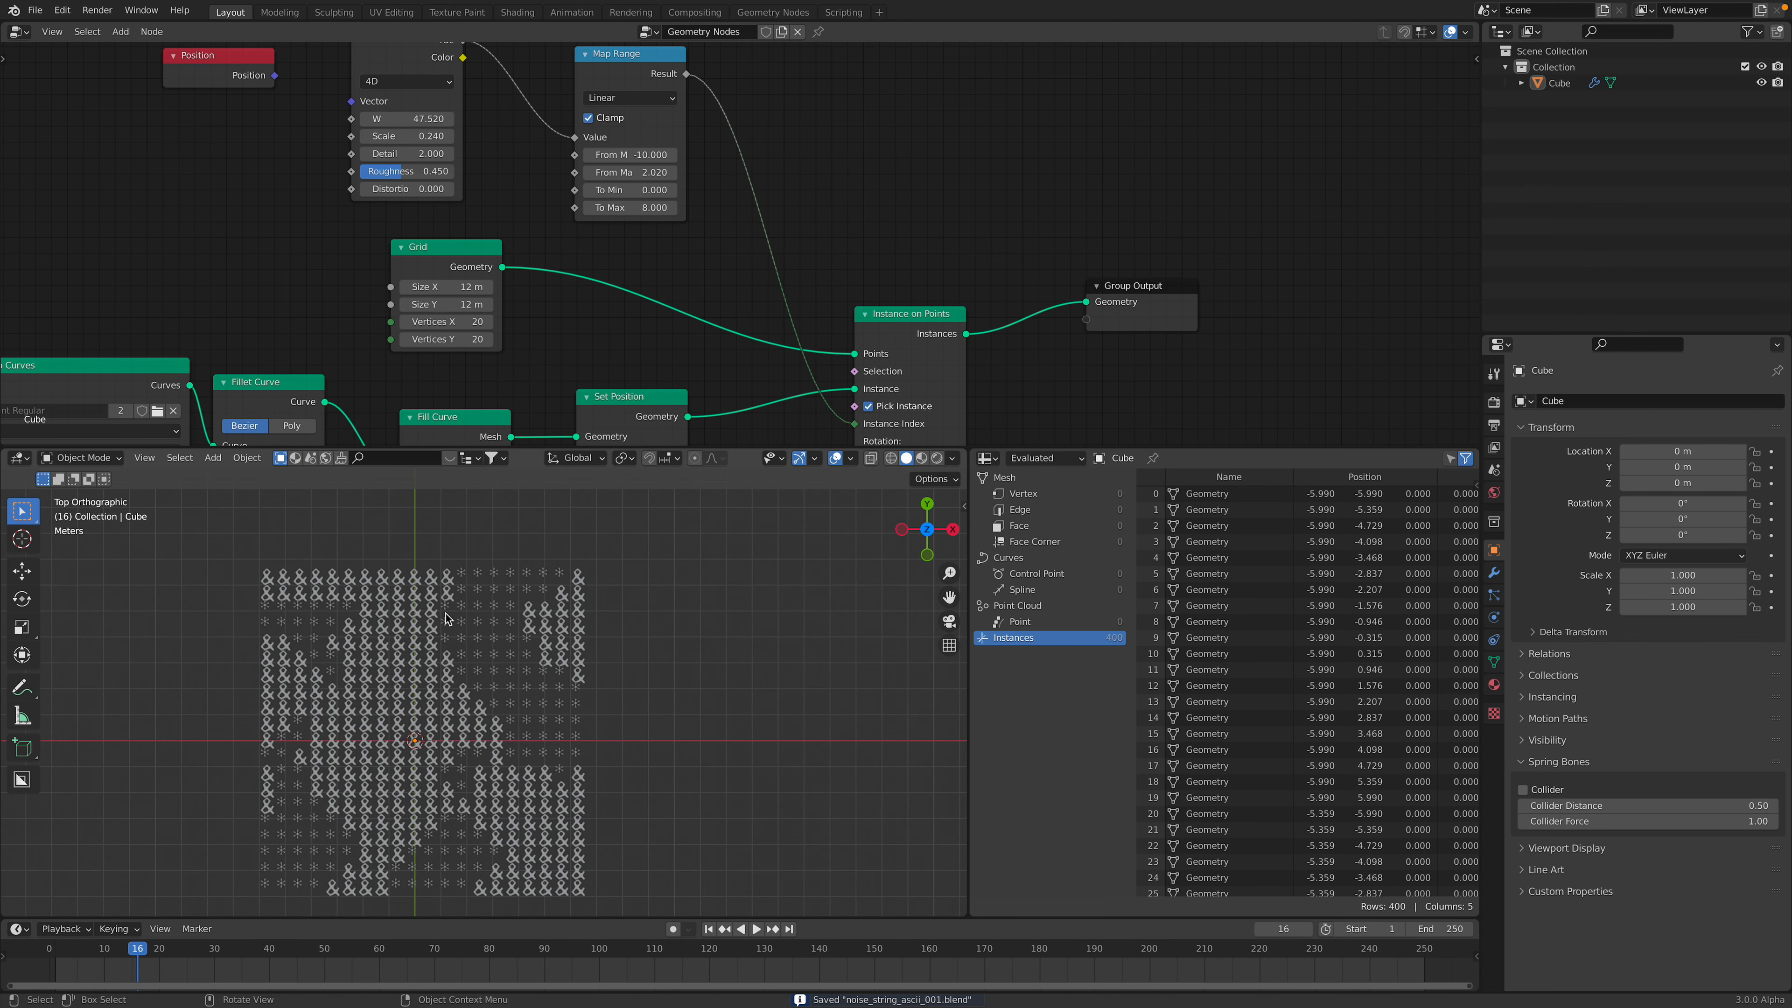
pyautogui.moveTo(628, 172)
pyautogui.keyDown('shift'); pyautogui.mouseDown()
pyautogui.moveTo(611, 172)
pyautogui.moveTo(640, 172)
pyautogui.moveTo(637, 154)
pyautogui.mouseUp(); pyautogui.keyUp('shift')
# - Save the file, and save it again as the incremented version noise_string_ascii_002.blend
pyautogui.moveTo(543, 273); pyautogui.dragTo(866, 118, button='middle')
pyautogui.scroll(2, 586, 240)
pyautogui.scroll(6, 296, 308)
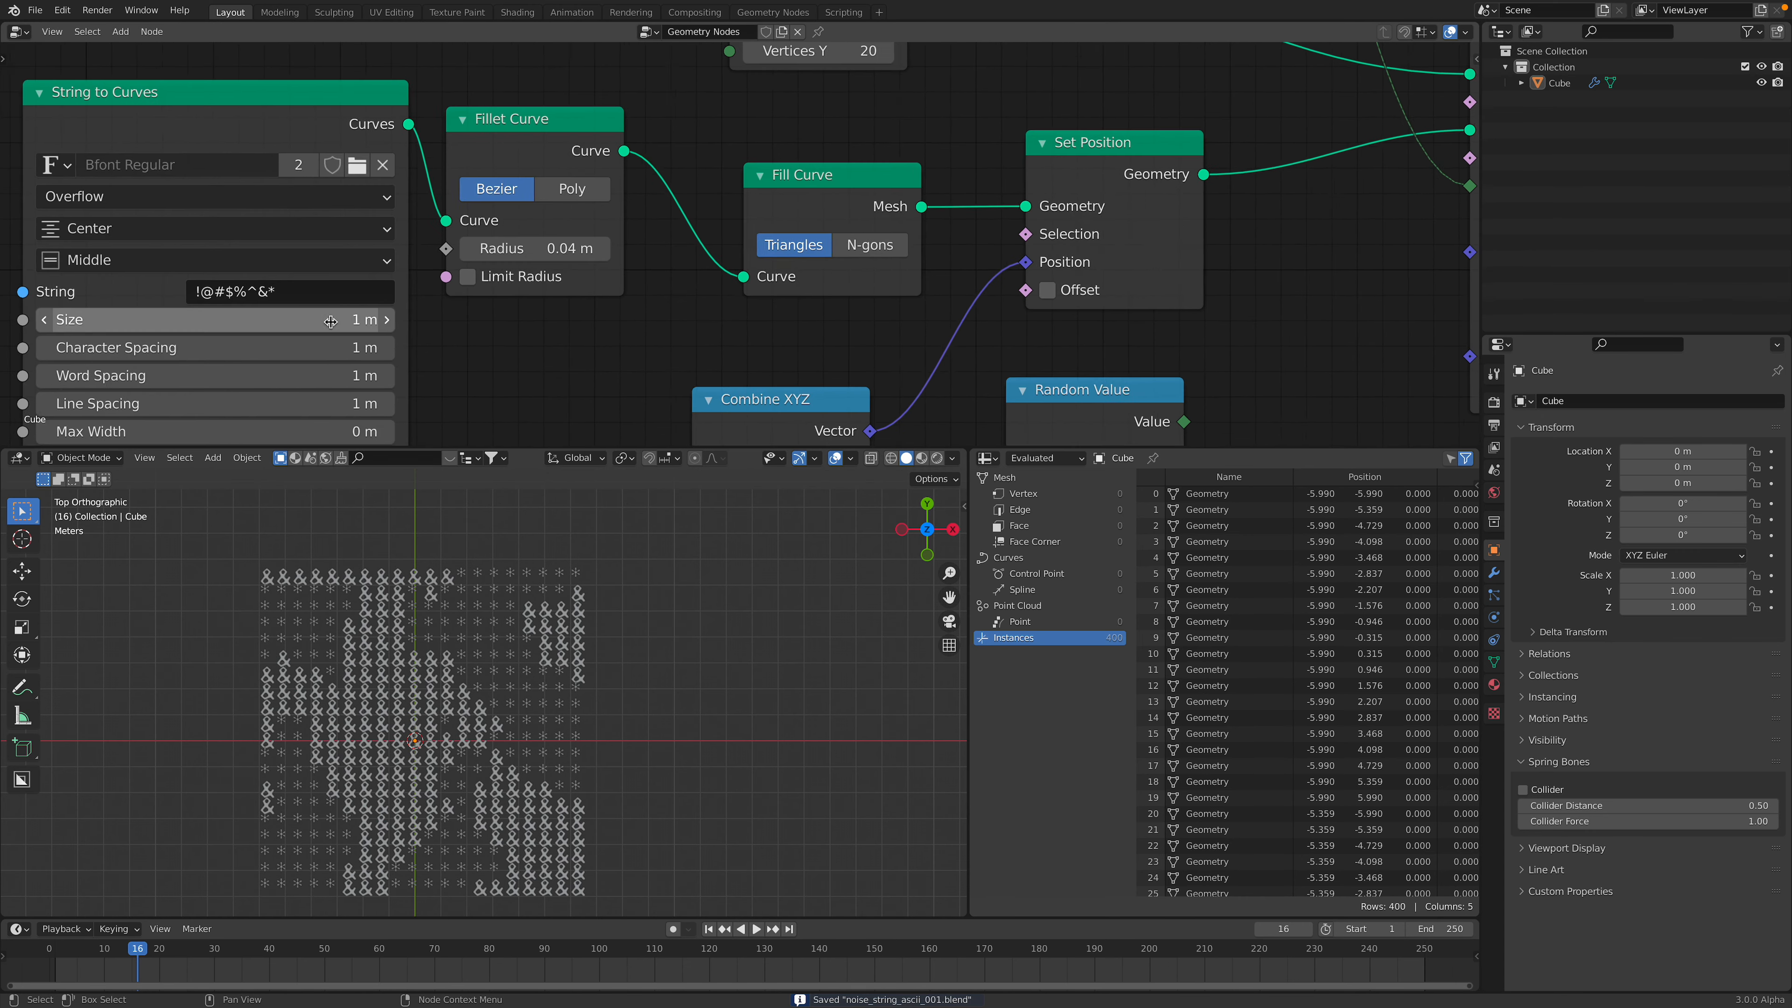
pyautogui.moveTo(283, 307); pyautogui.dragTo(488, 248, button='middle')
pyautogui.scroll(1, 365, 242)
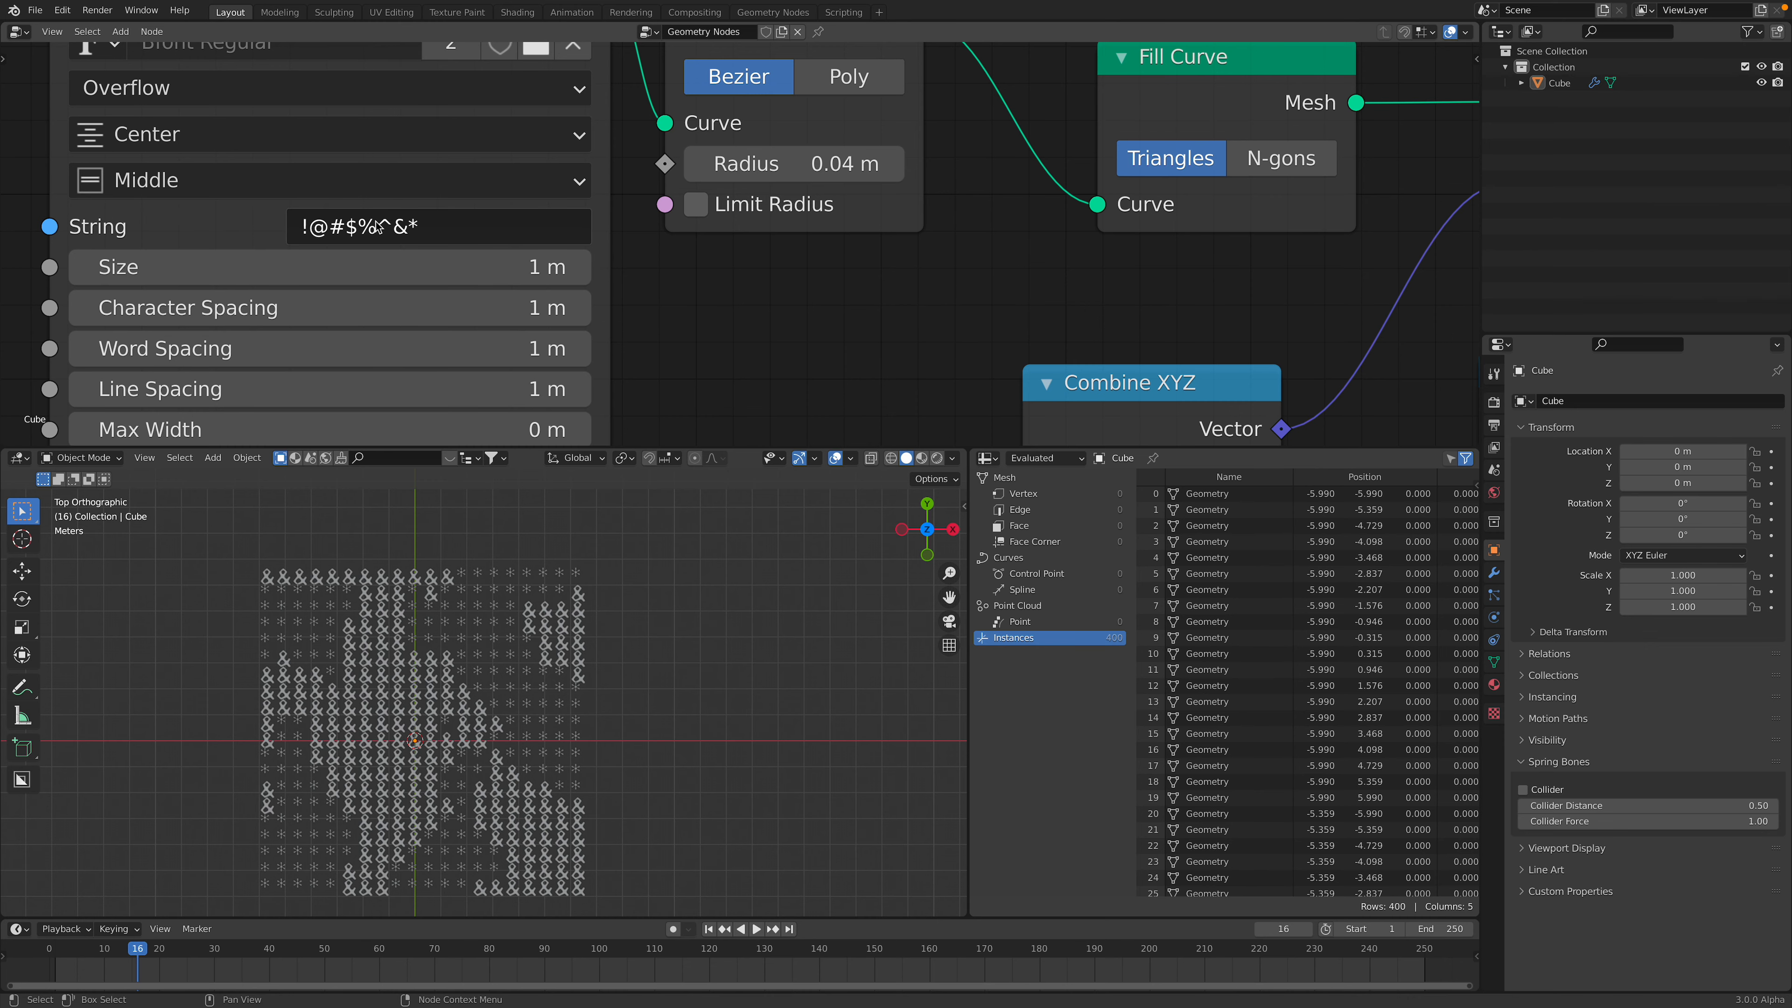
pyautogui.scroll(-2, 395, 233)
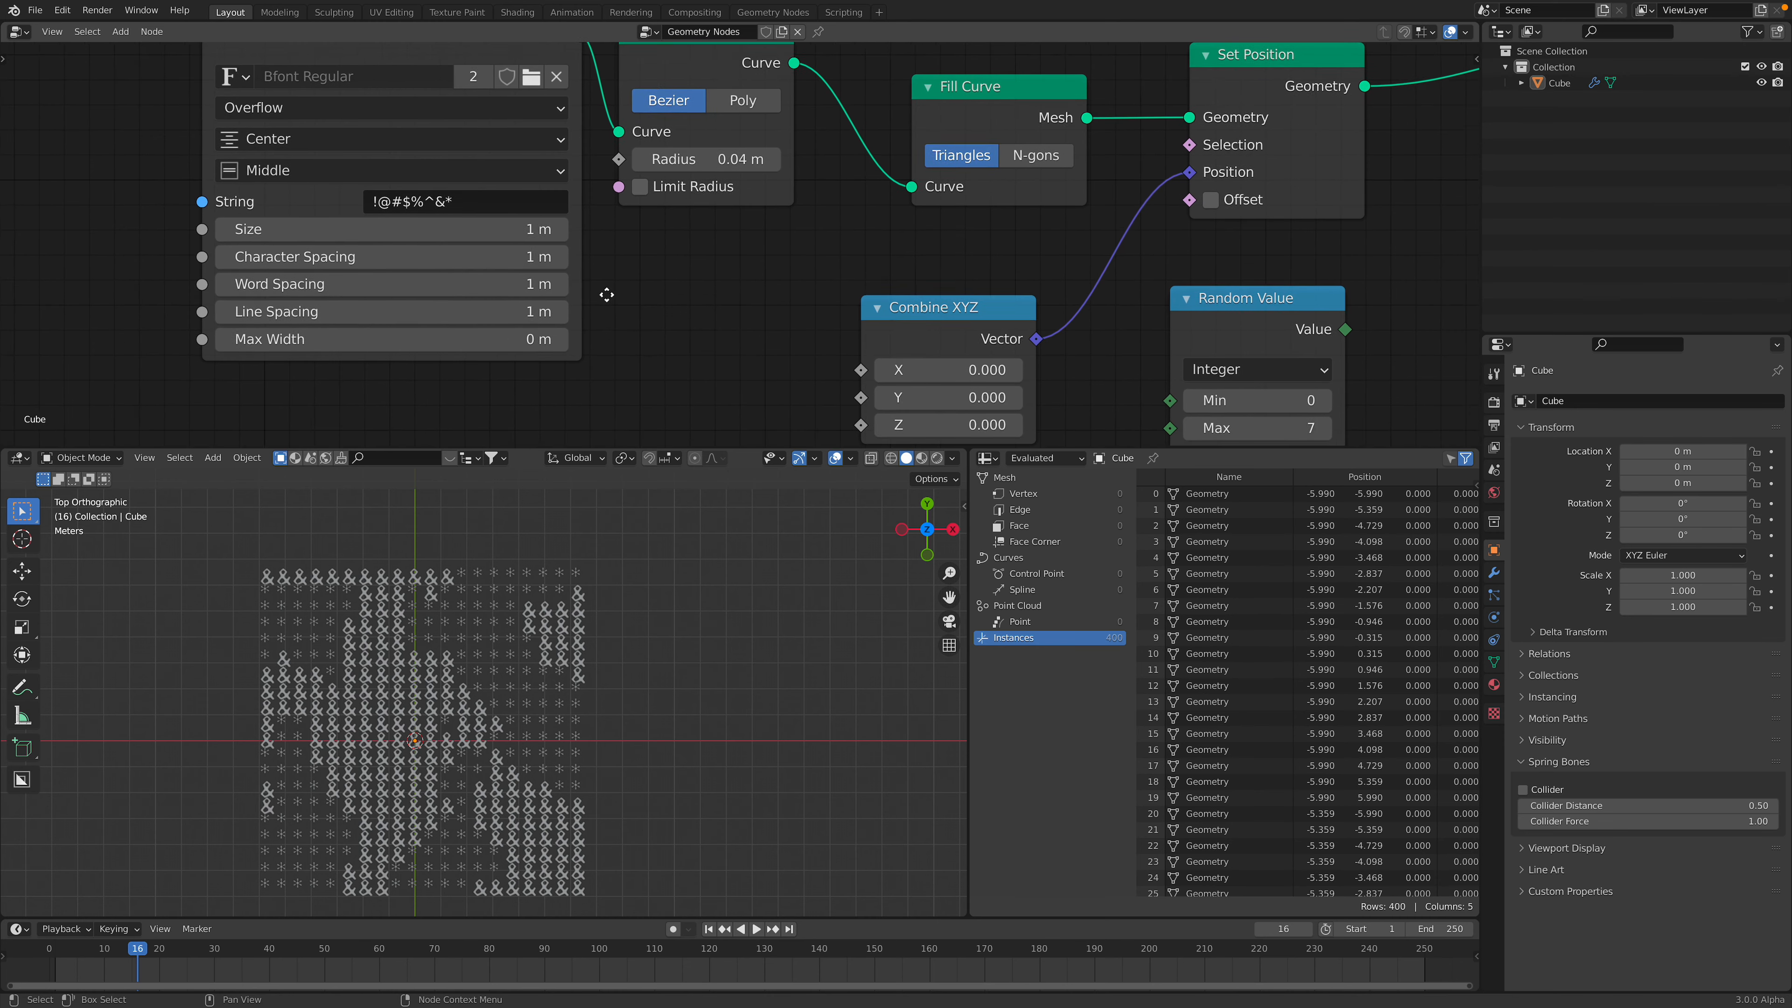
pyautogui.hotkey('ctrl', 's')
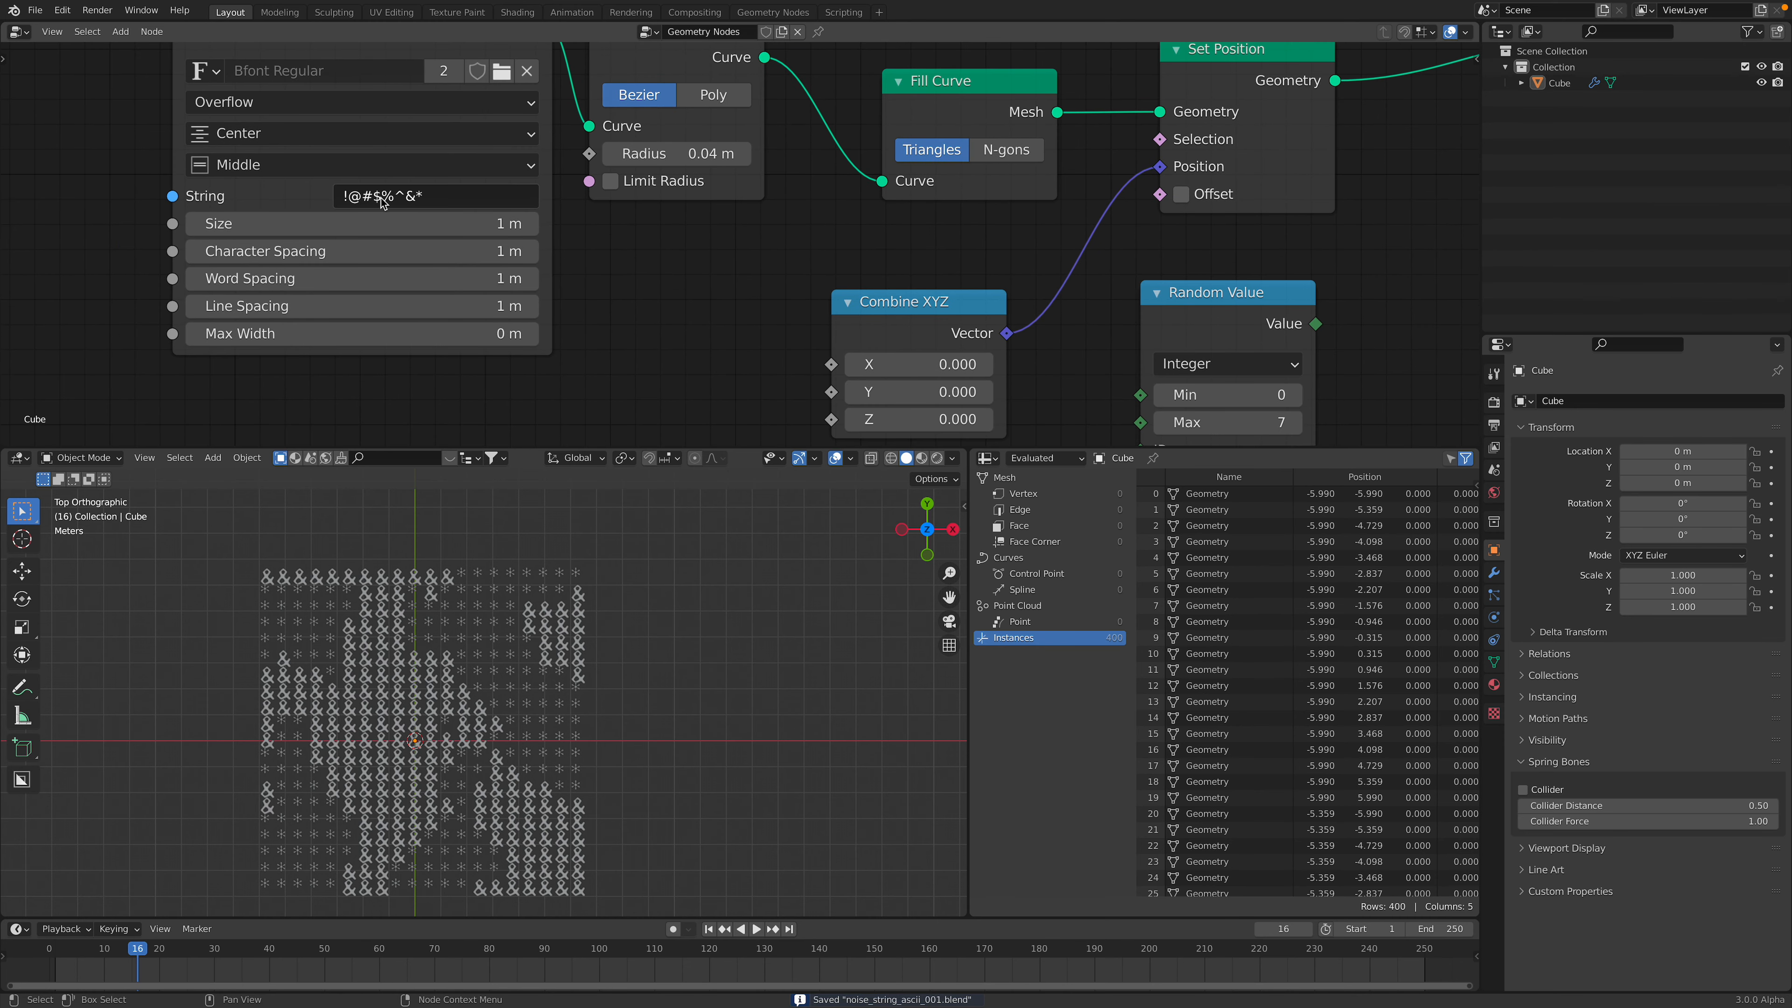
pyautogui.click(35, 10)
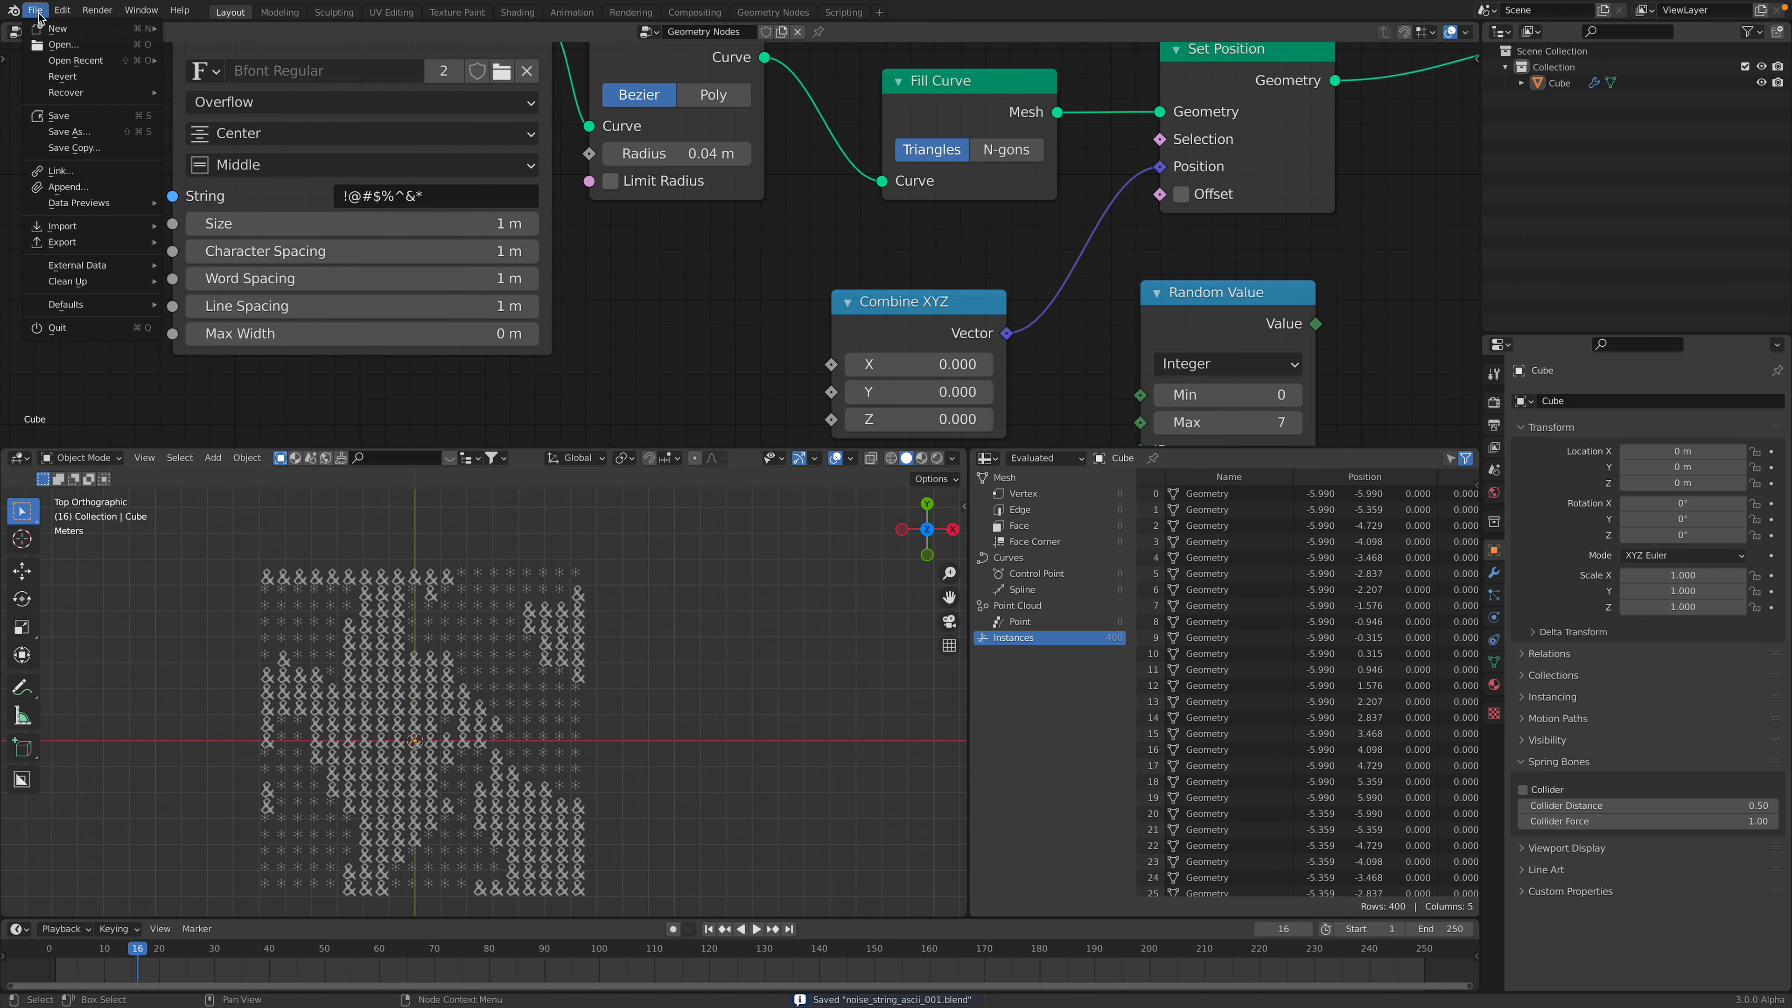
pyautogui.click(86, 132)
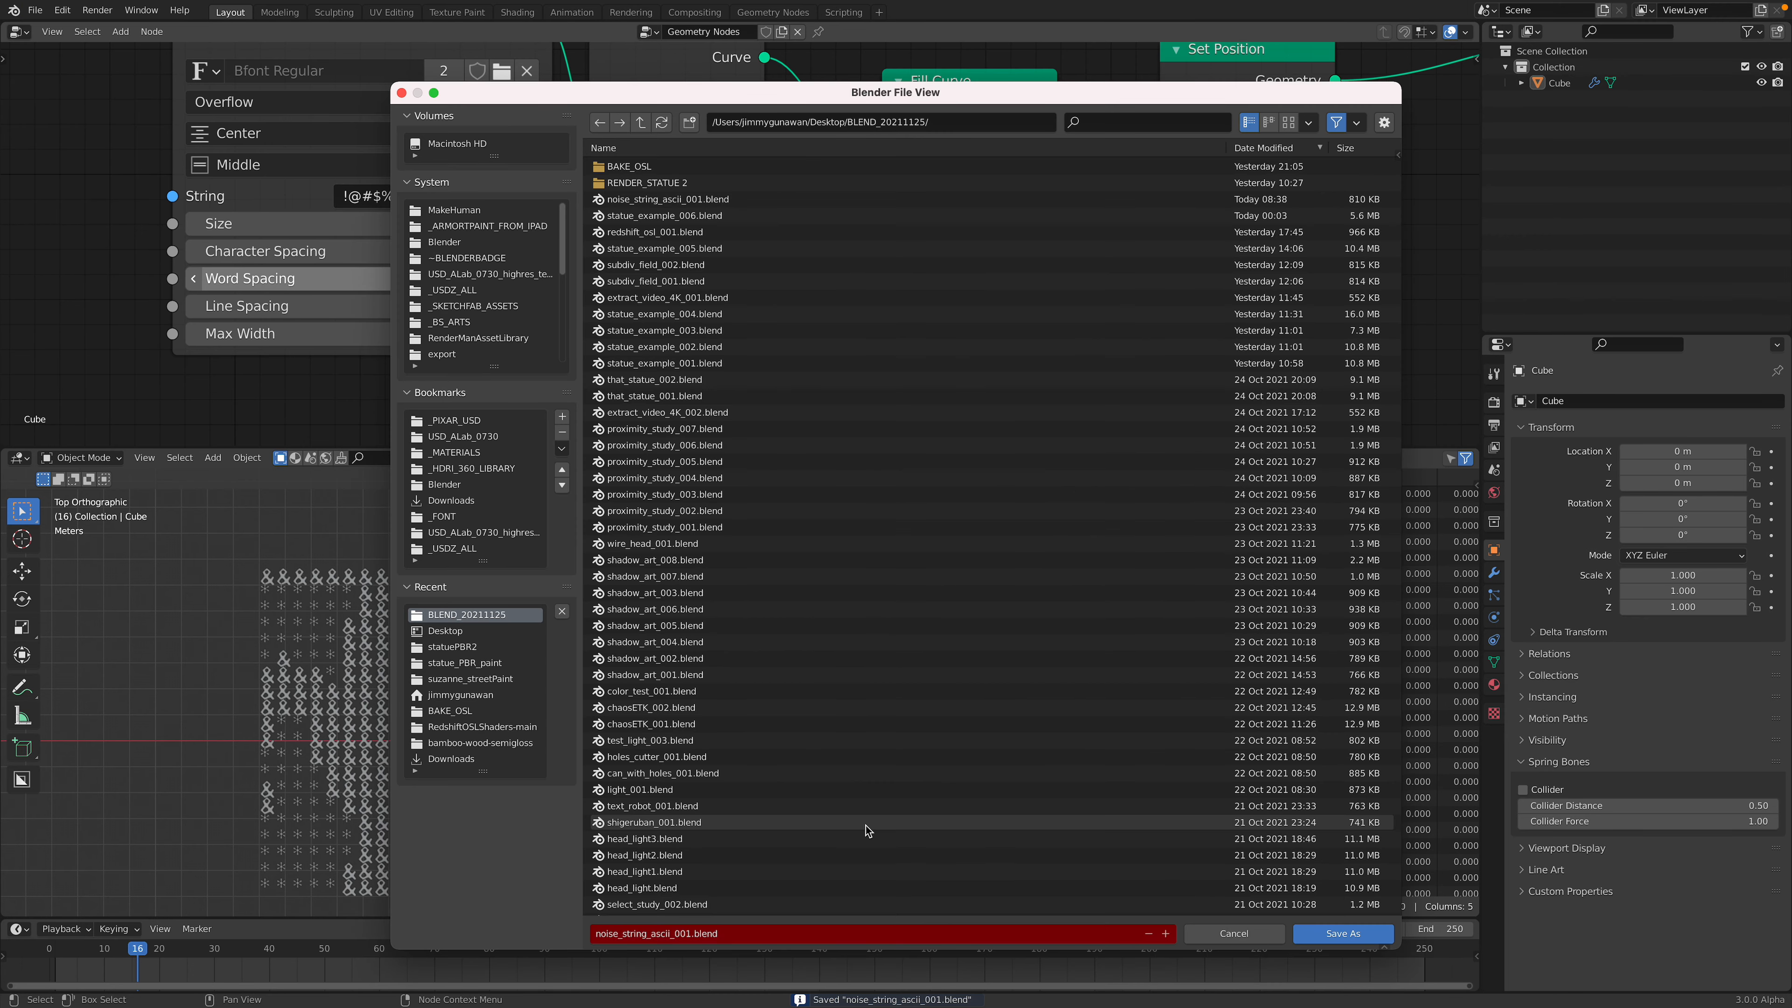
pyautogui.click(1166, 934)
pyautogui.click(1319, 940)
pyautogui.scroll(-1, 620, 223)
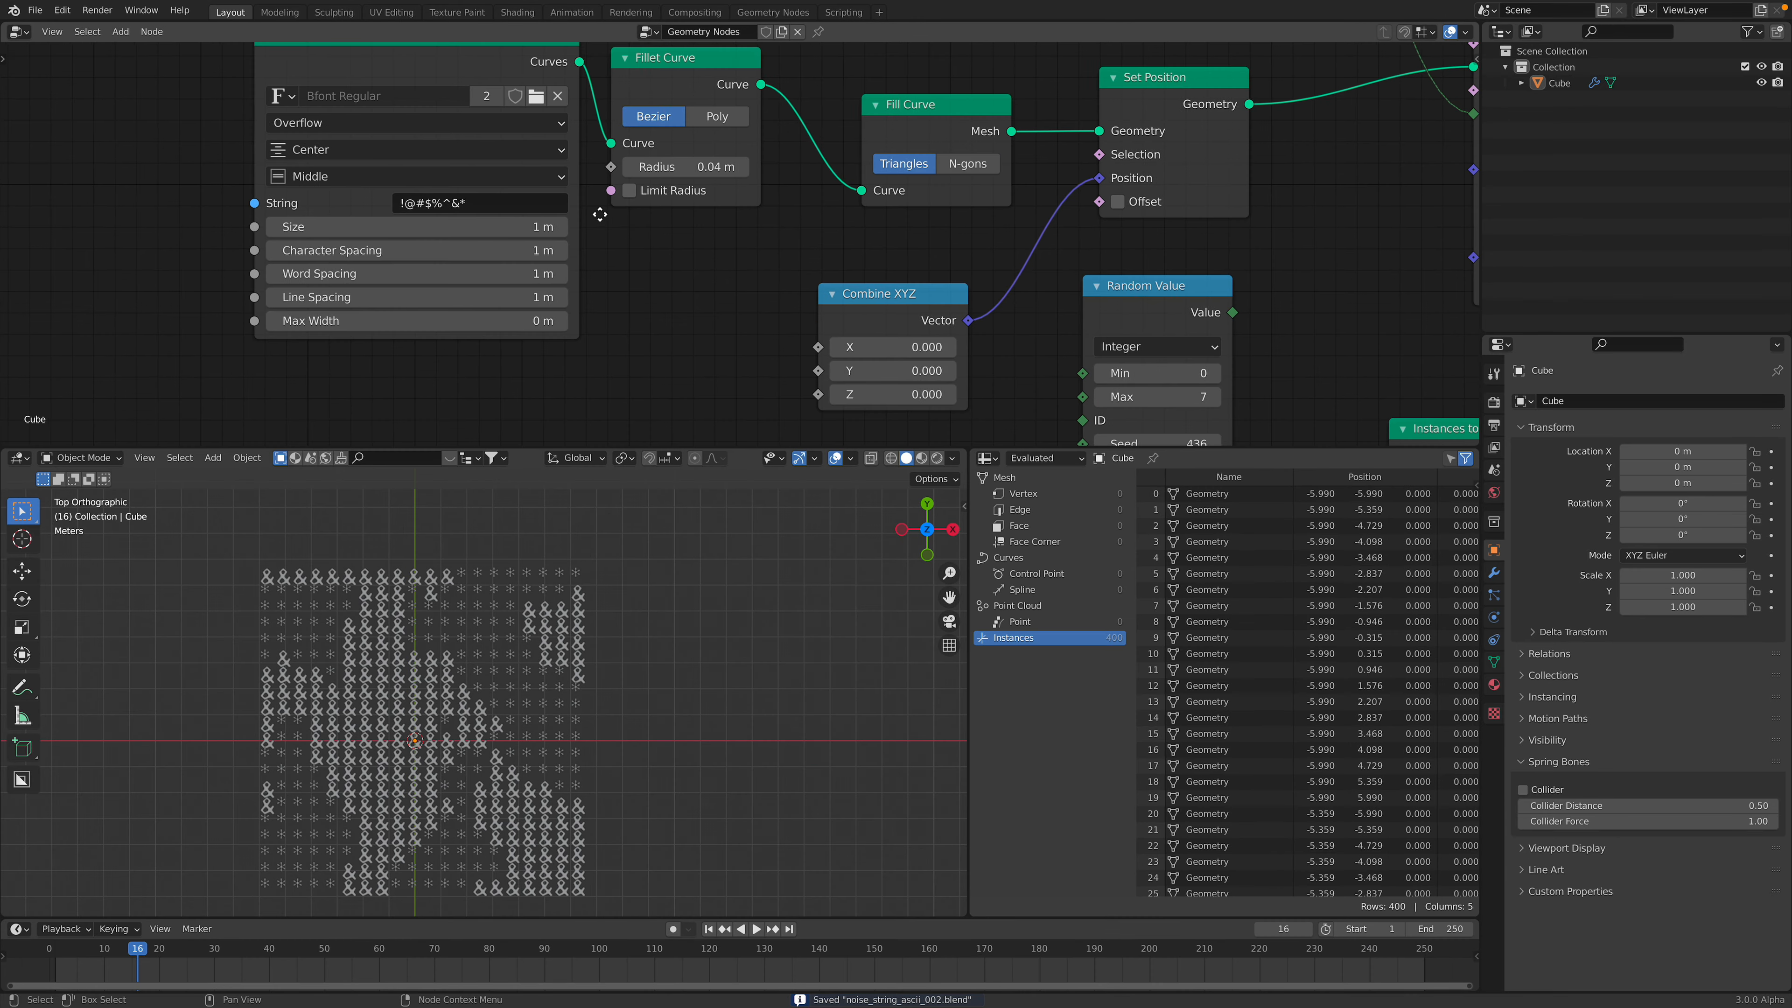
pyautogui.moveTo(525, 114); pyautogui.dragTo(525, 253, button='middle')
pyautogui.moveTo(603, 85); pyautogui.dragTo(516, 377, button='middle')
pyautogui.scroll(-1, 601, 201)
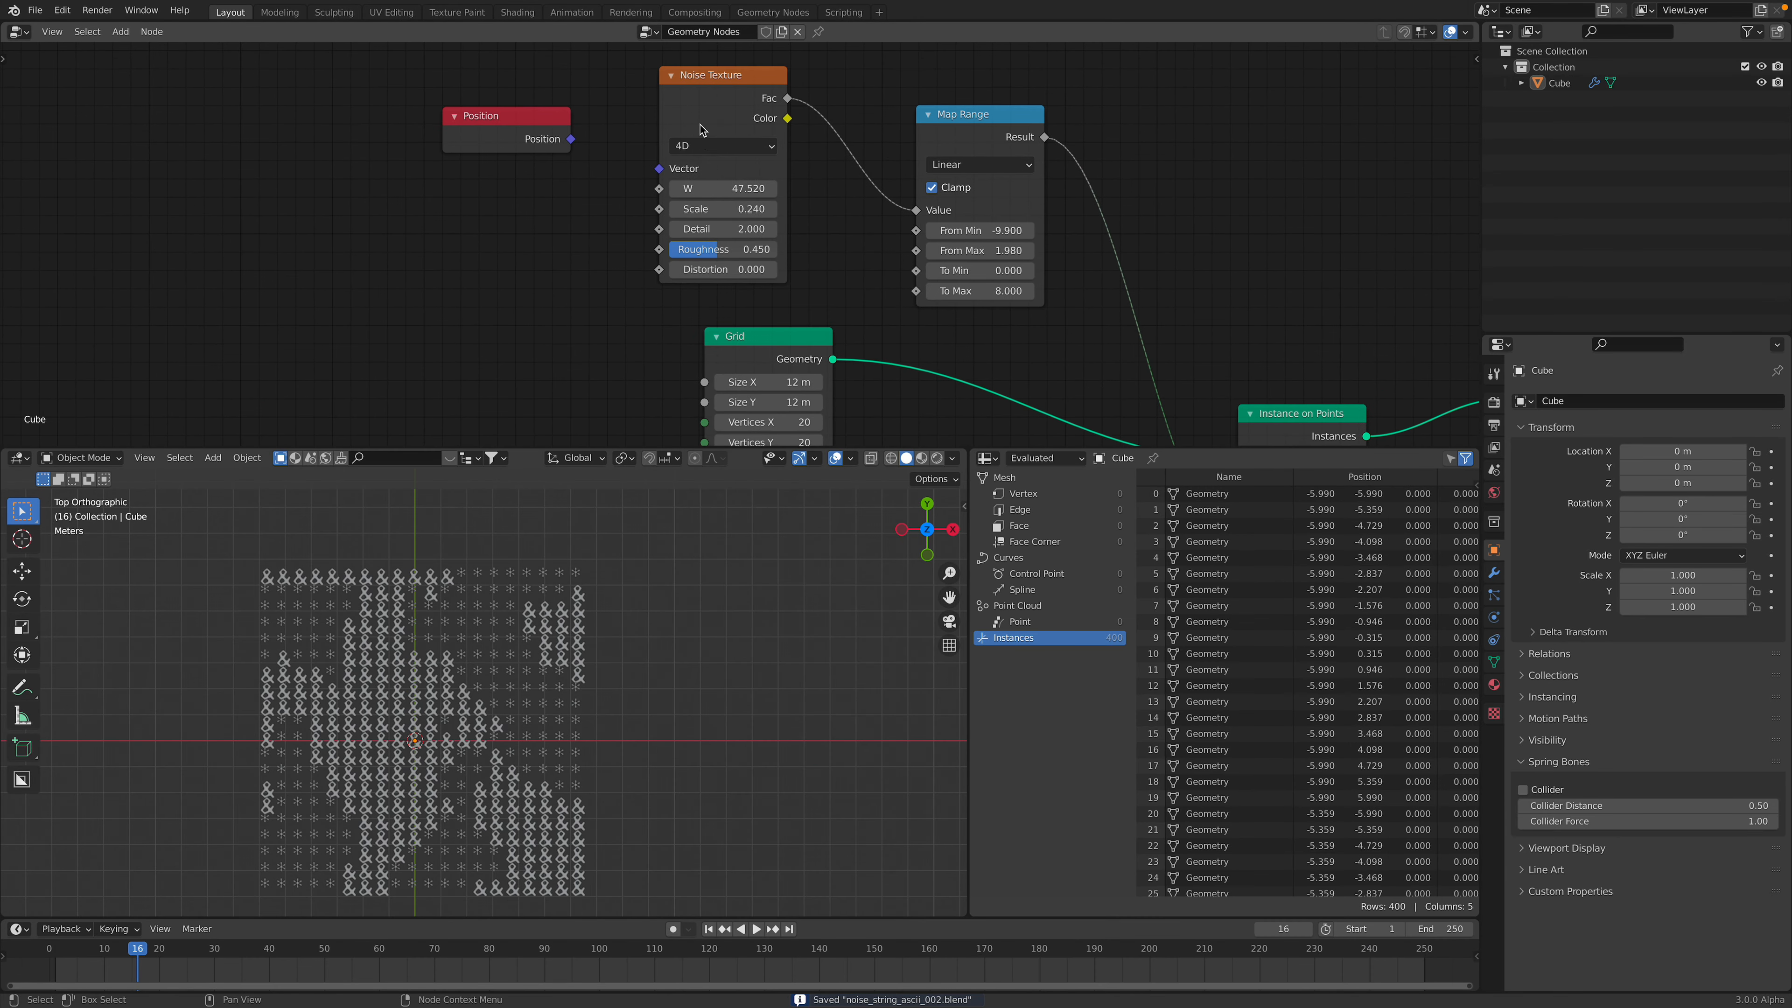
# - Add a Voronoi Texture node and connect its Distance output to the Map Range's Value input
pyautogui.hotkey('shift', 'a')
pyautogui.write('voronoi')
pyautogui.press('Return')
pyautogui.click(441, 201)
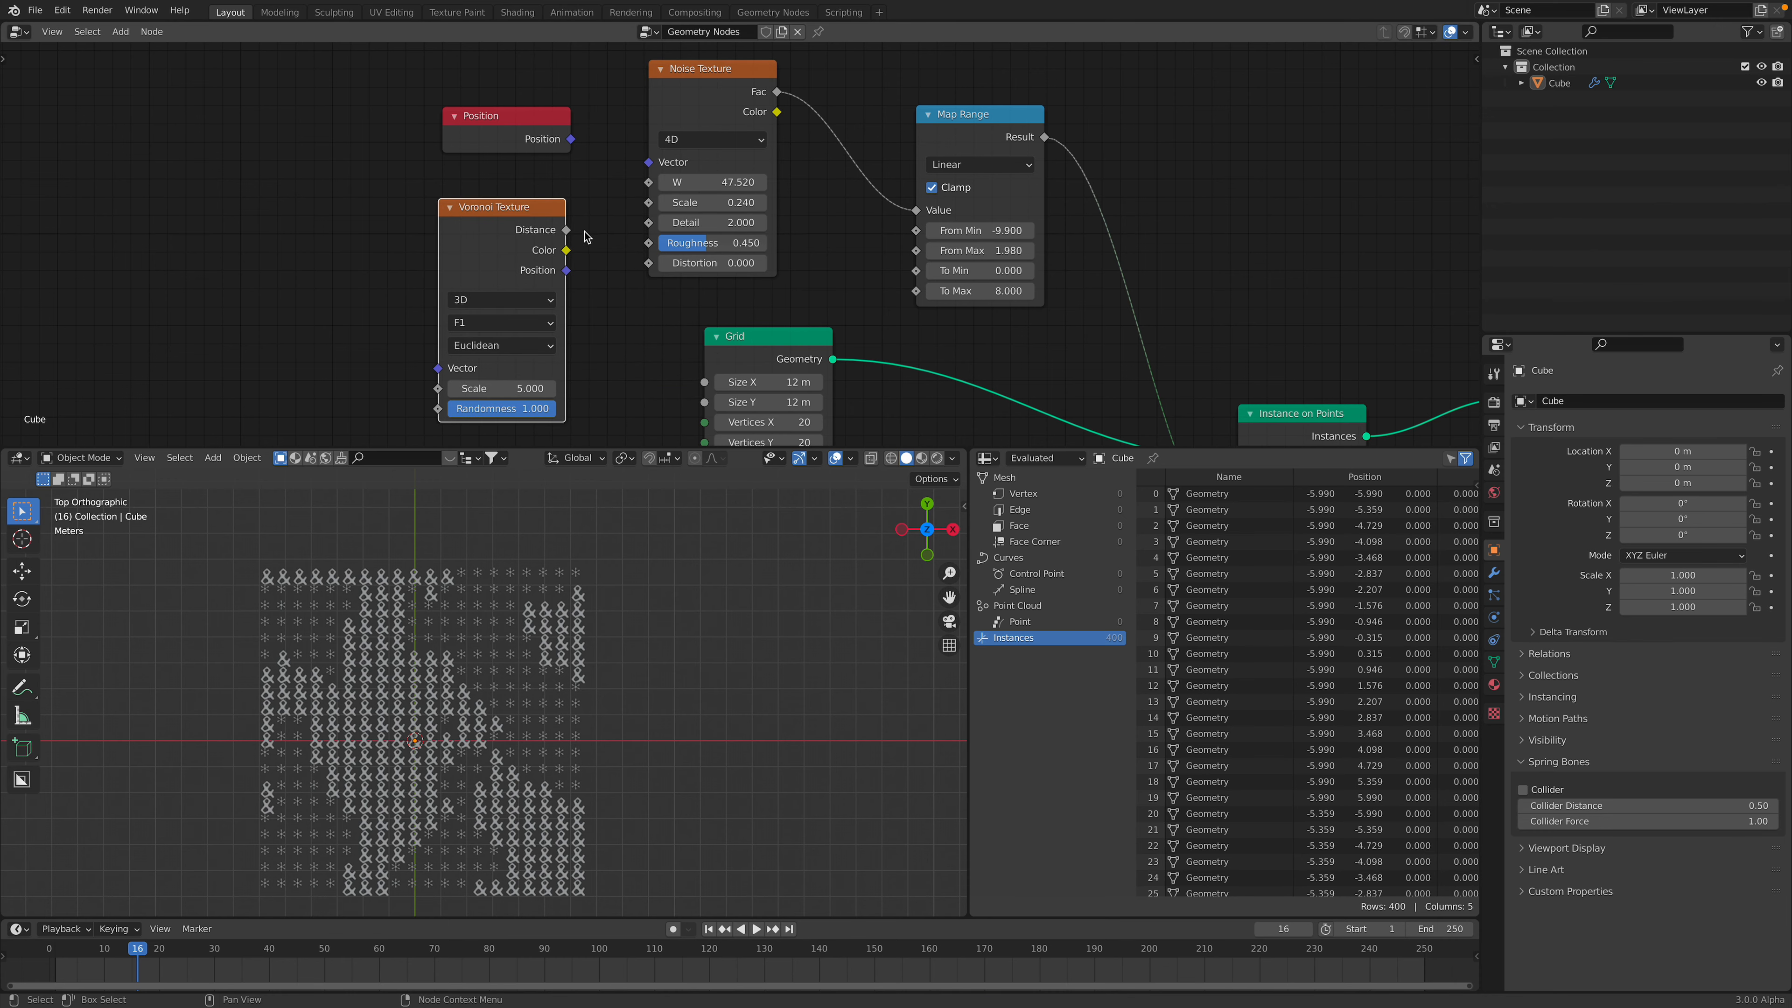
pyautogui.moveTo(908, 215); pyautogui.dragTo(911, 212)
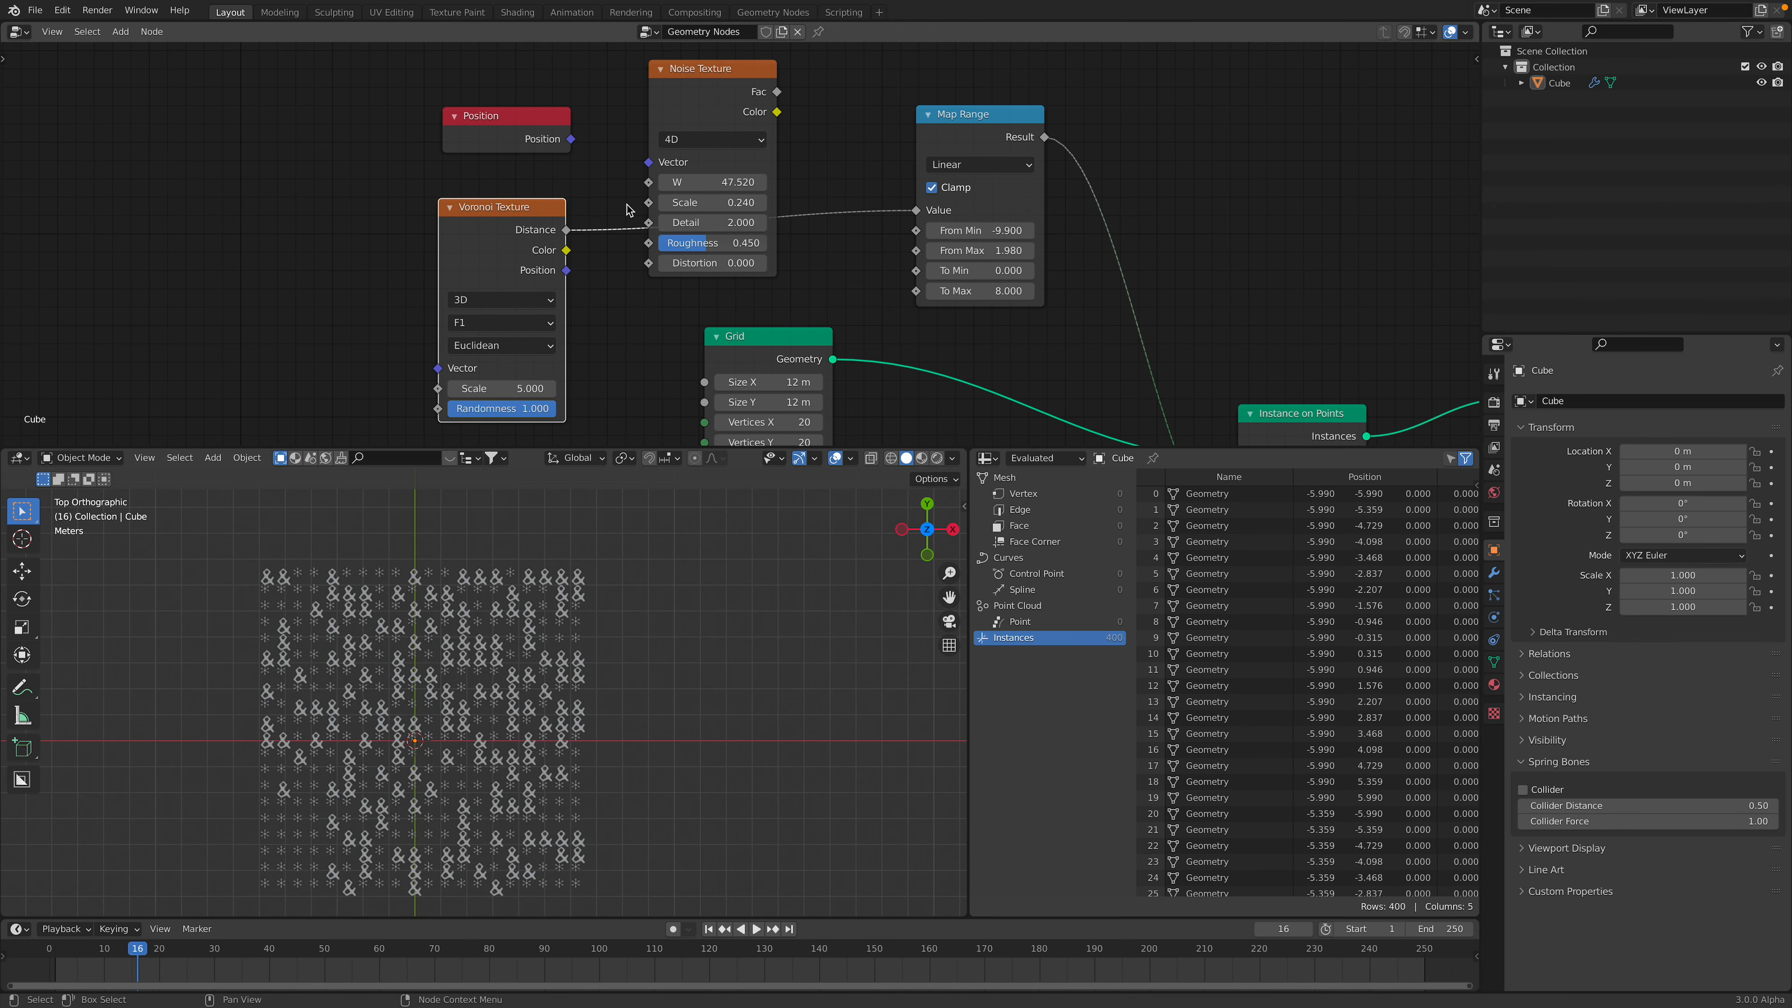
# - Set the Voronoi Texture's Scale to 0.260 and save the file
pyautogui.moveTo(626, 211); pyautogui.dragTo(540, 160, button='middle')
pyautogui.moveTo(423, 337); pyautogui.dragTo(342, 338)
pyautogui.press('Home')
pyautogui.hotkey('ctrl', 's')
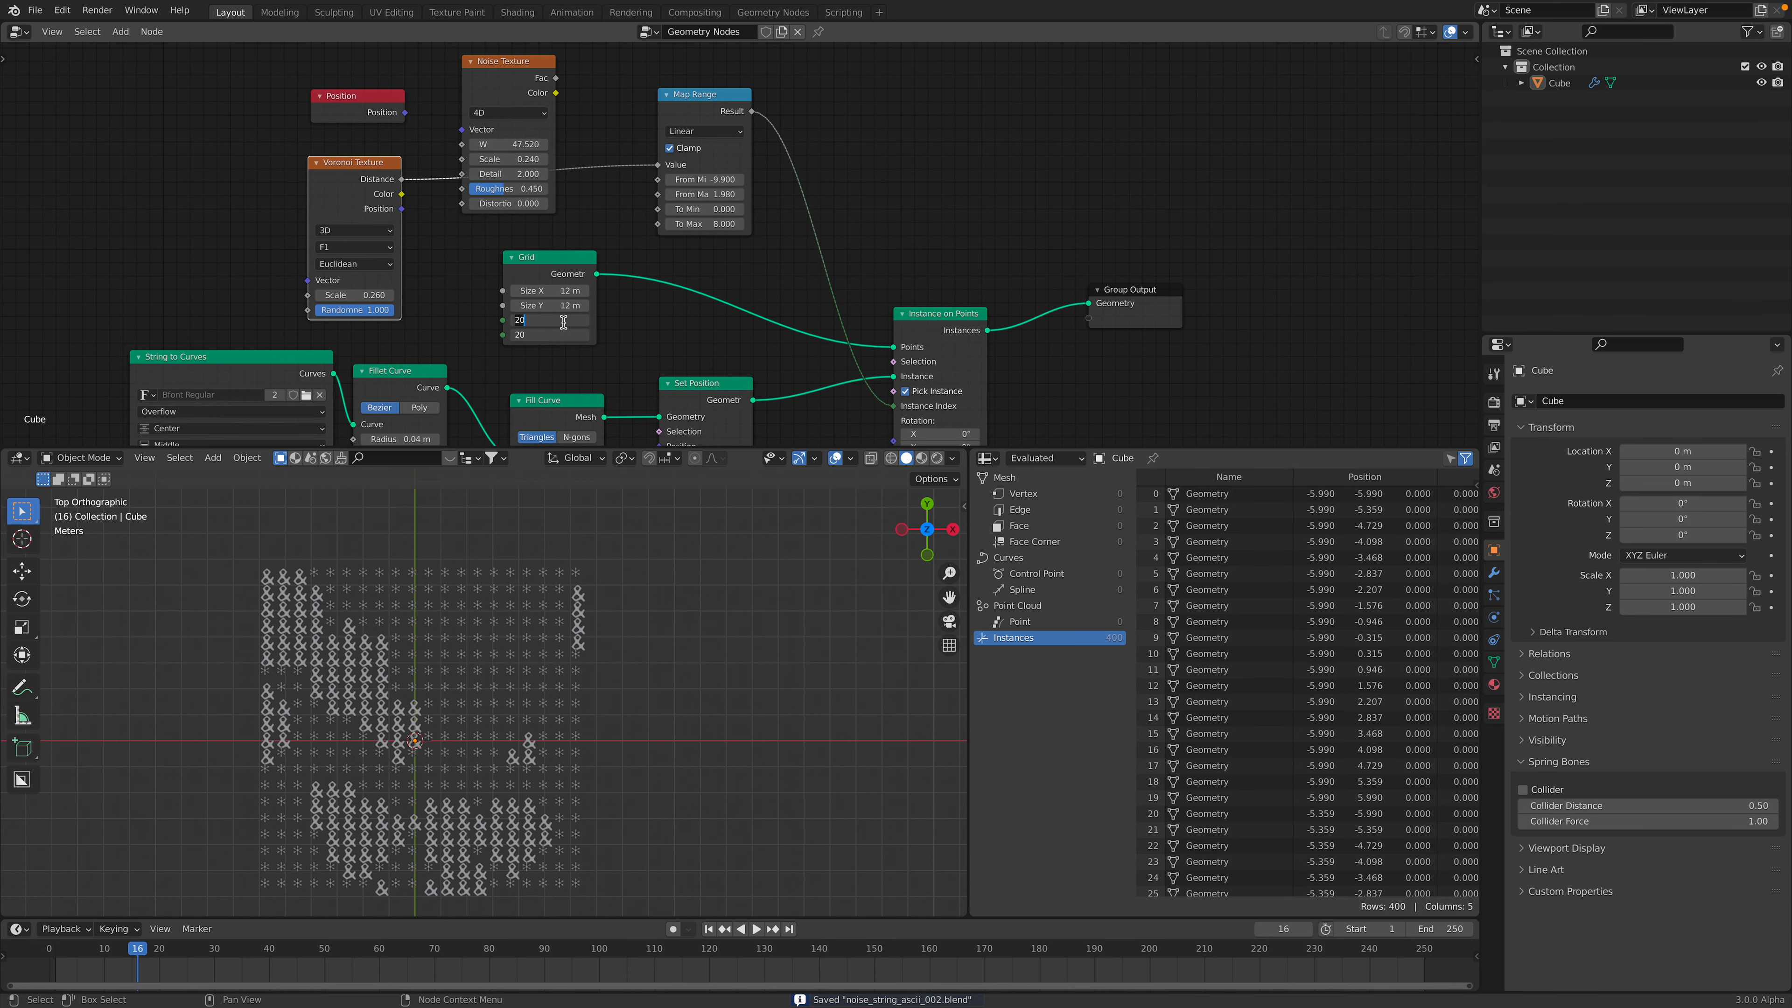
# - Set the Grid's Vertices X and Y to 30 and its Size X and Y to 15.2 m, and save the file
pyautogui.write('0')
pyautogui.press('Return')
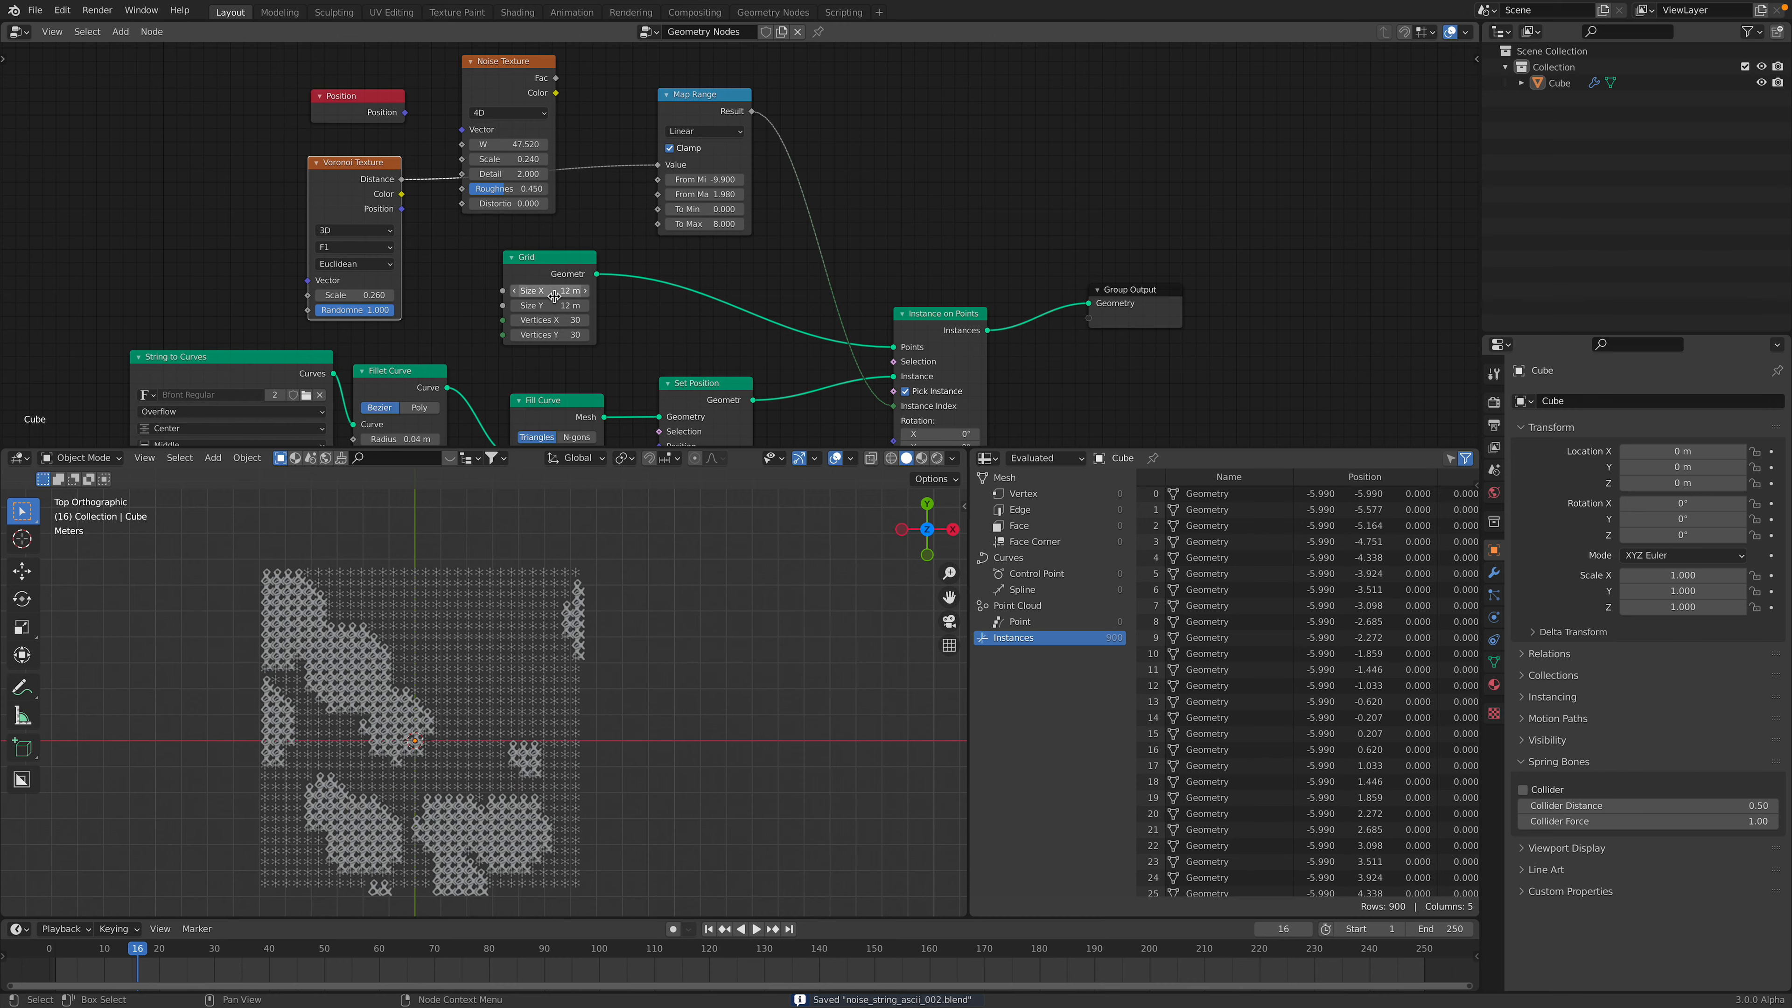
pyautogui.moveTo(550, 302); pyautogui.dragTo(663, 302)
pyautogui.scroll(-3, 687, 621)
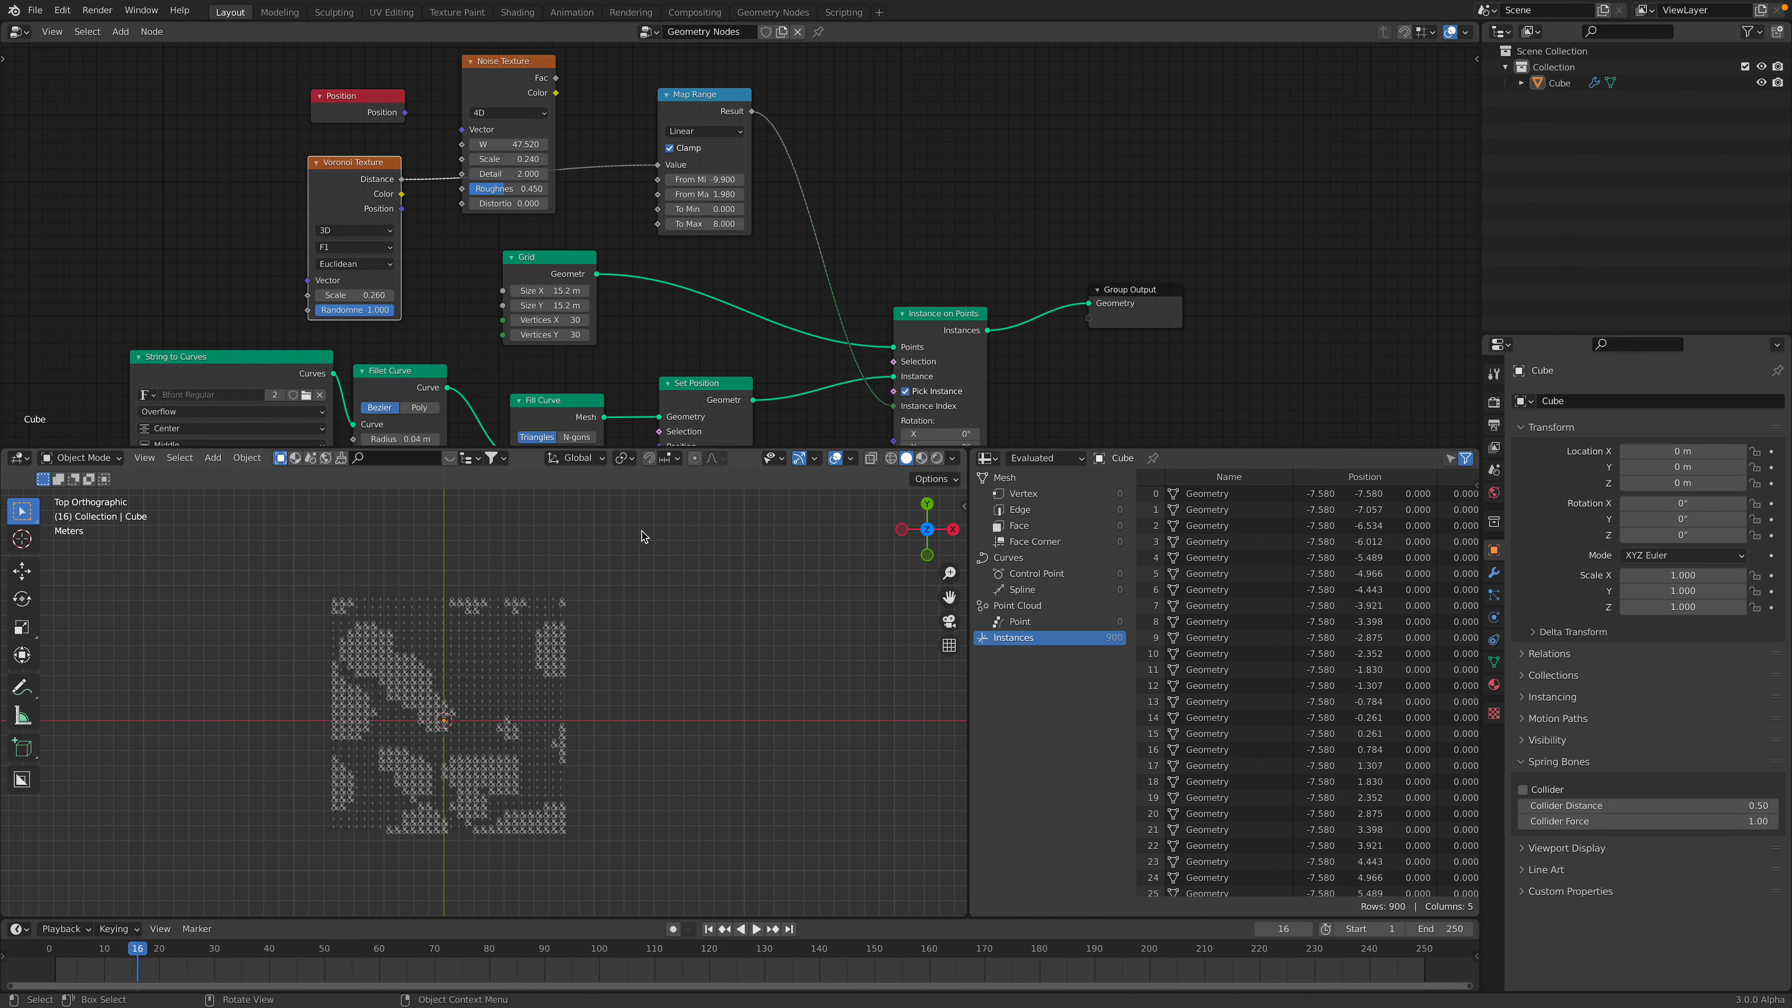
pyautogui.scroll(1, 649, 607)
pyautogui.hotkey('ctrl', 's')
pyautogui.scroll(1, 400, 280)
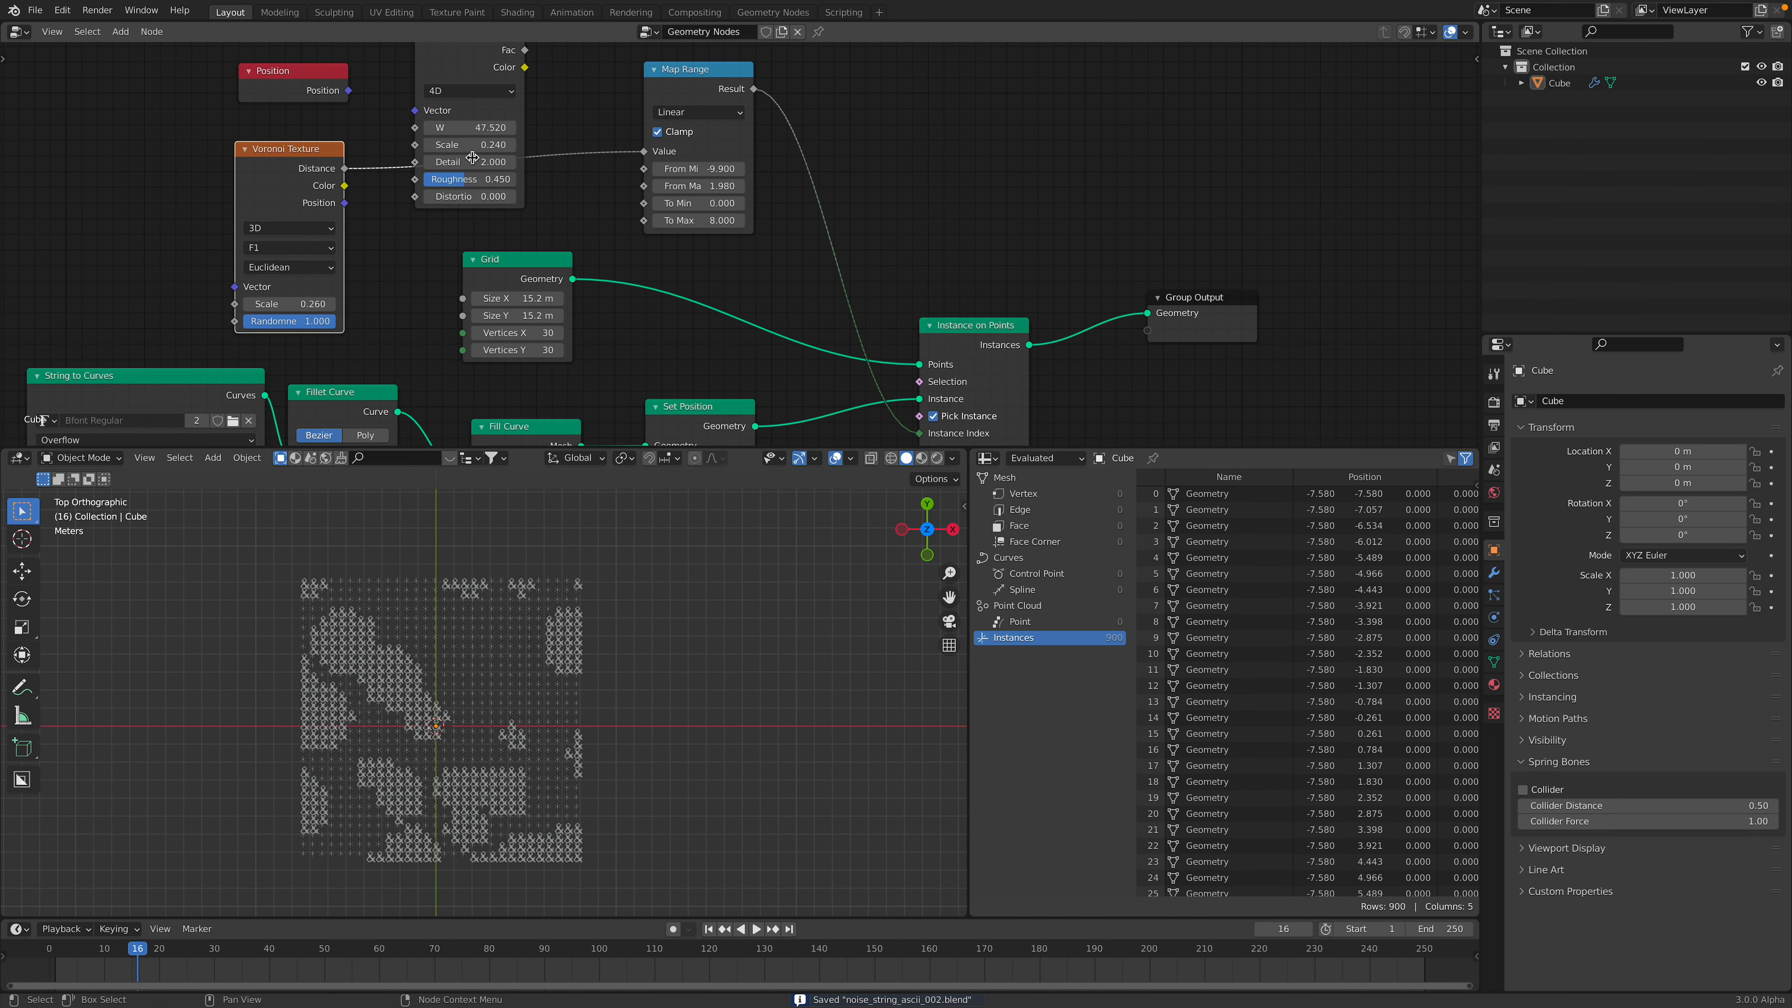
# - Switch the Voronoi Texture to 4D, set its W to 0.260, and save the file
pyautogui.click(285, 225)
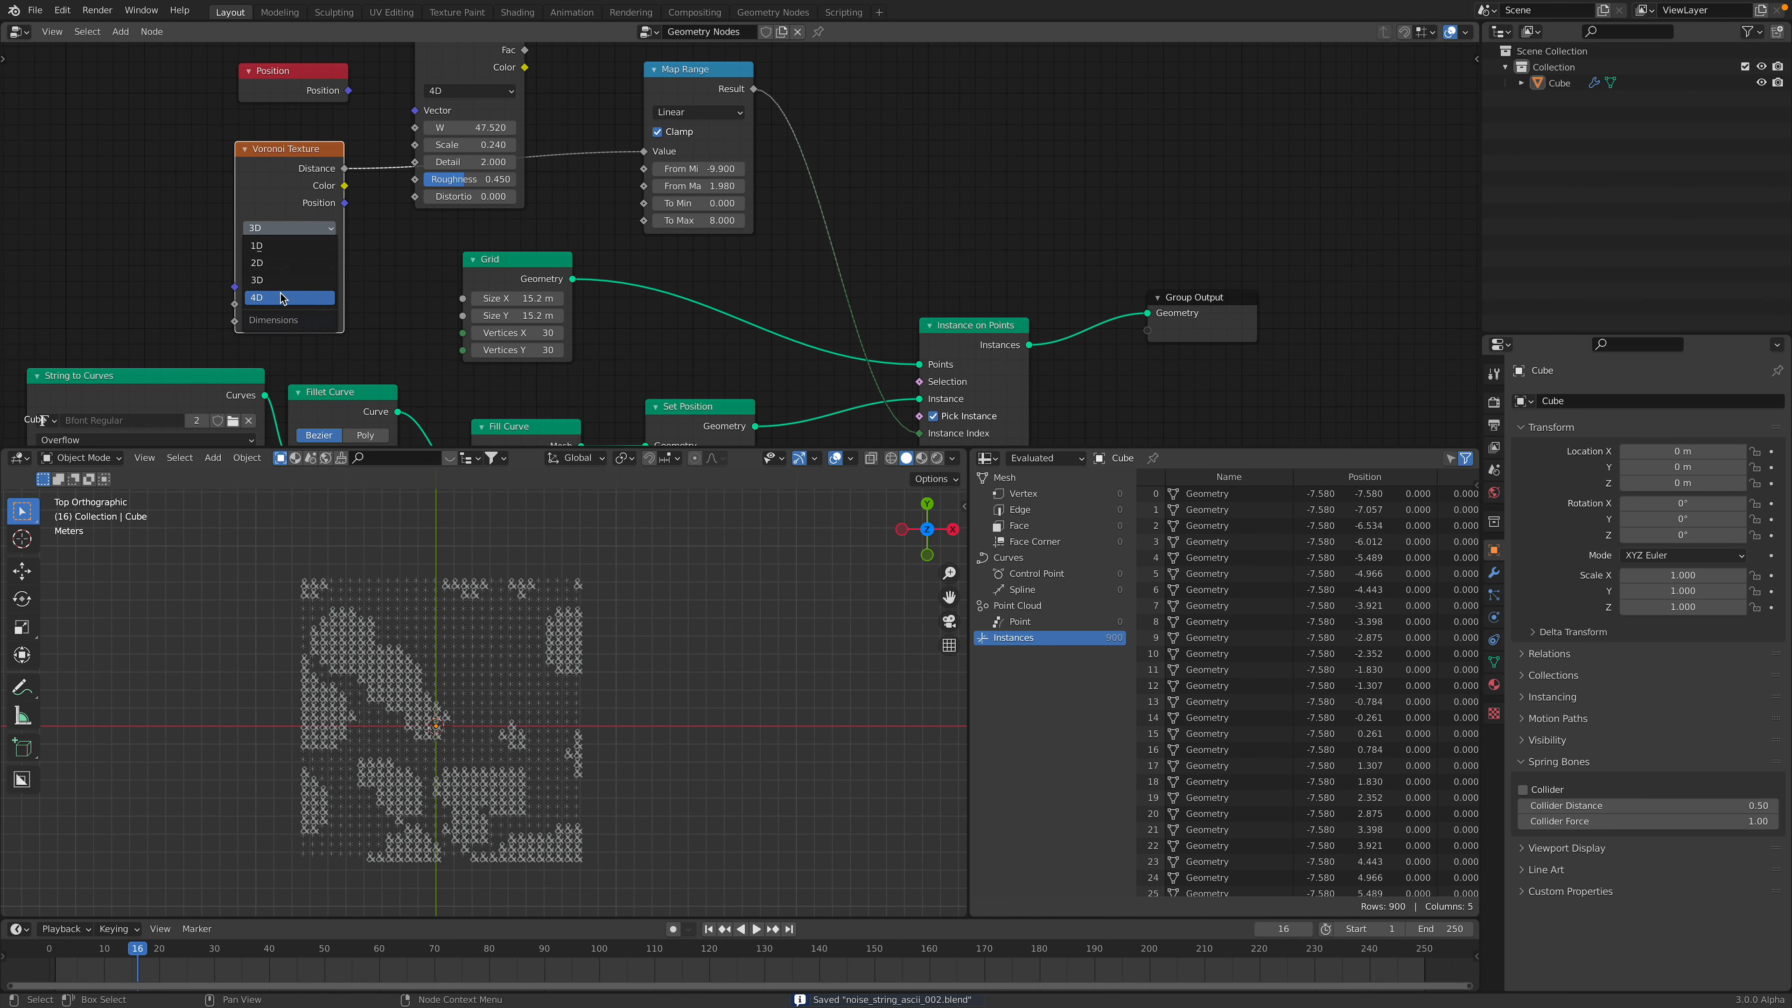
pyautogui.click(295, 312)
pyautogui.moveTo(290, 321)
pyautogui.mouseDown()
pyautogui.moveTo(374, 321)
pyautogui.moveTo(300, 320)
pyautogui.mouseUp()
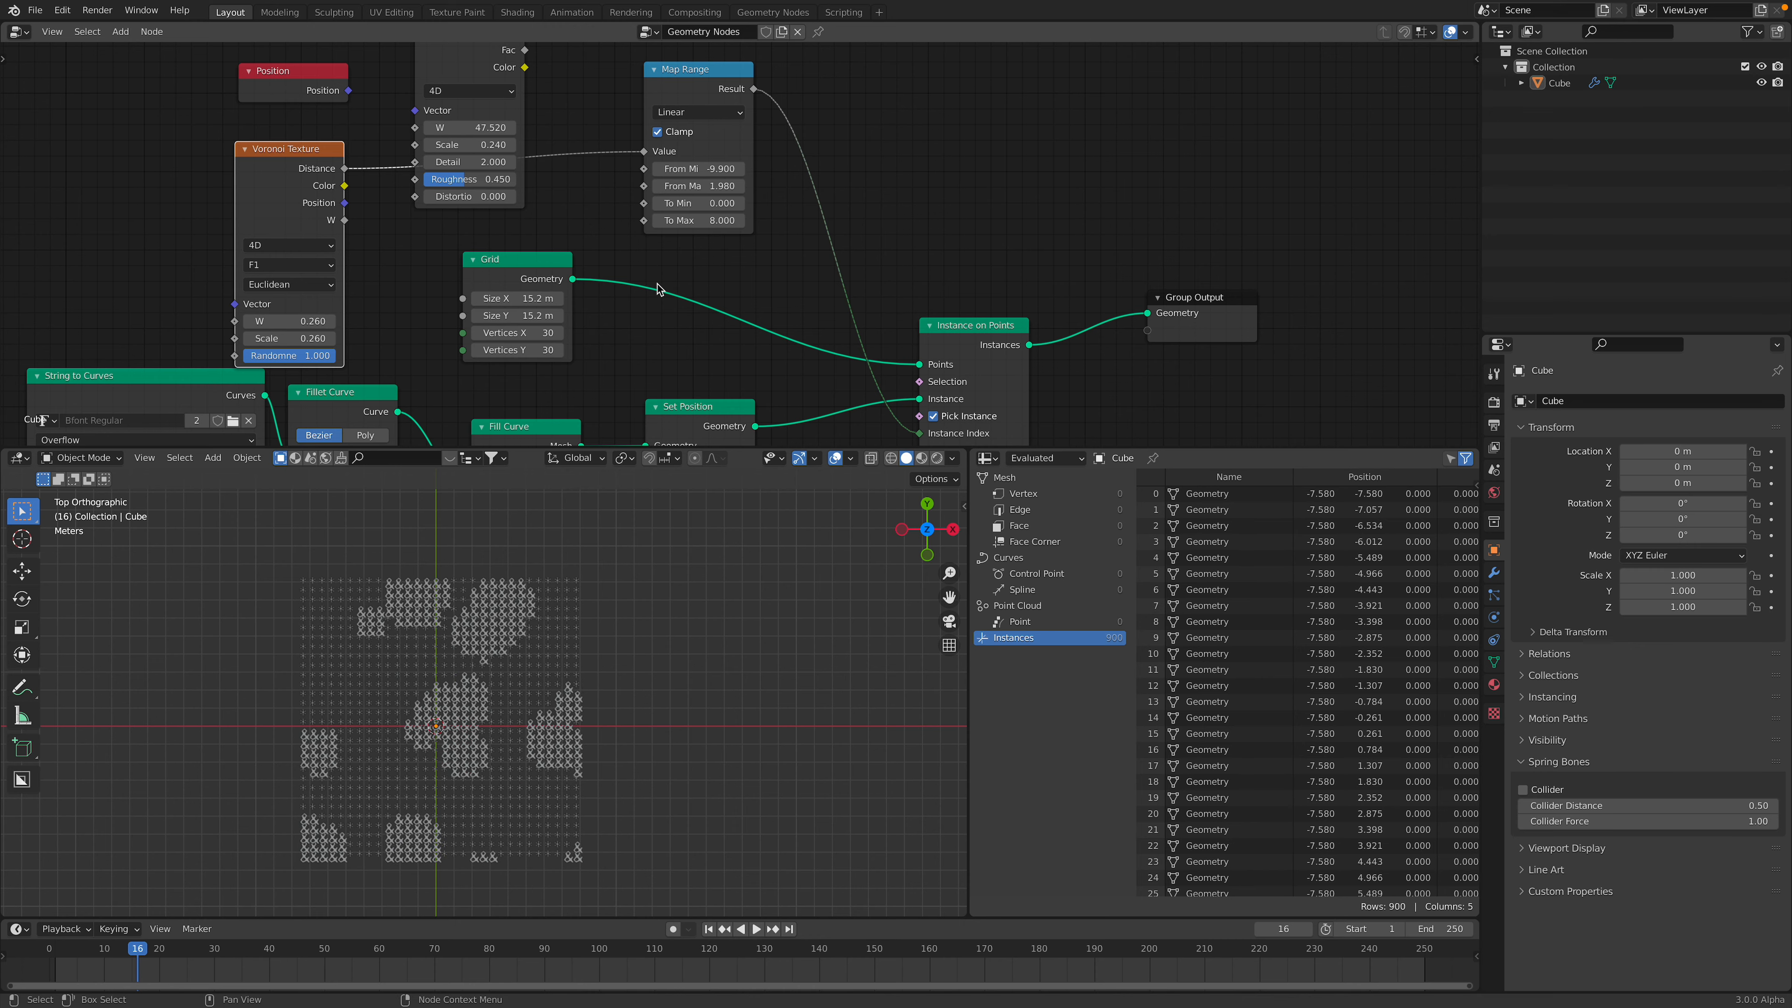
pyautogui.moveTo(659, 288); pyautogui.dragTo(589, 257, button='middle')
pyautogui.hotkey('ctrl', 's')
# - Set the Map Range's From Min to -9.400 and From Max to 3.740, and save the file
pyautogui.moveTo(250, 138); pyautogui.dragTo(223, 134)
pyautogui.moveTo(449, 151); pyautogui.dragTo(438, 194, button='middle')
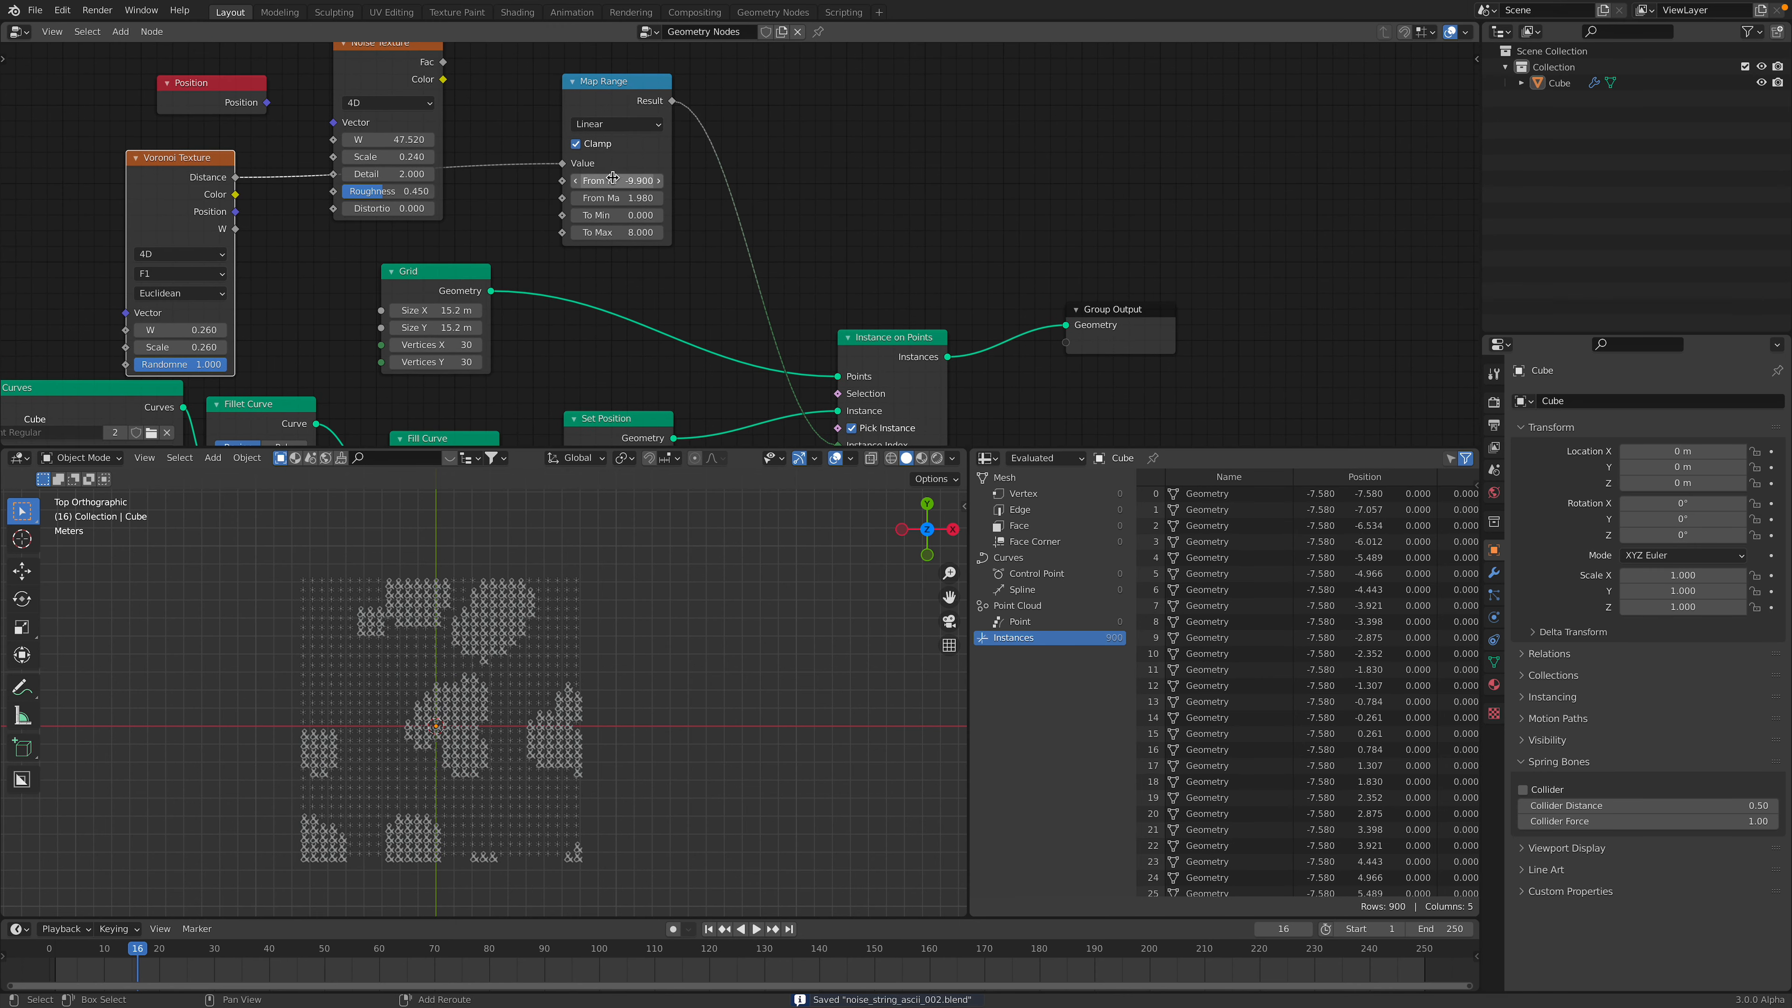
pyautogui.moveTo(613, 180)
pyautogui.mouseDown()
pyautogui.moveTo(656, 198)
pyautogui.moveTo(599, 180)
pyautogui.moveTo(626, 181)
pyautogui.mouseUp()
pyautogui.hotkey('ctrl', 's')
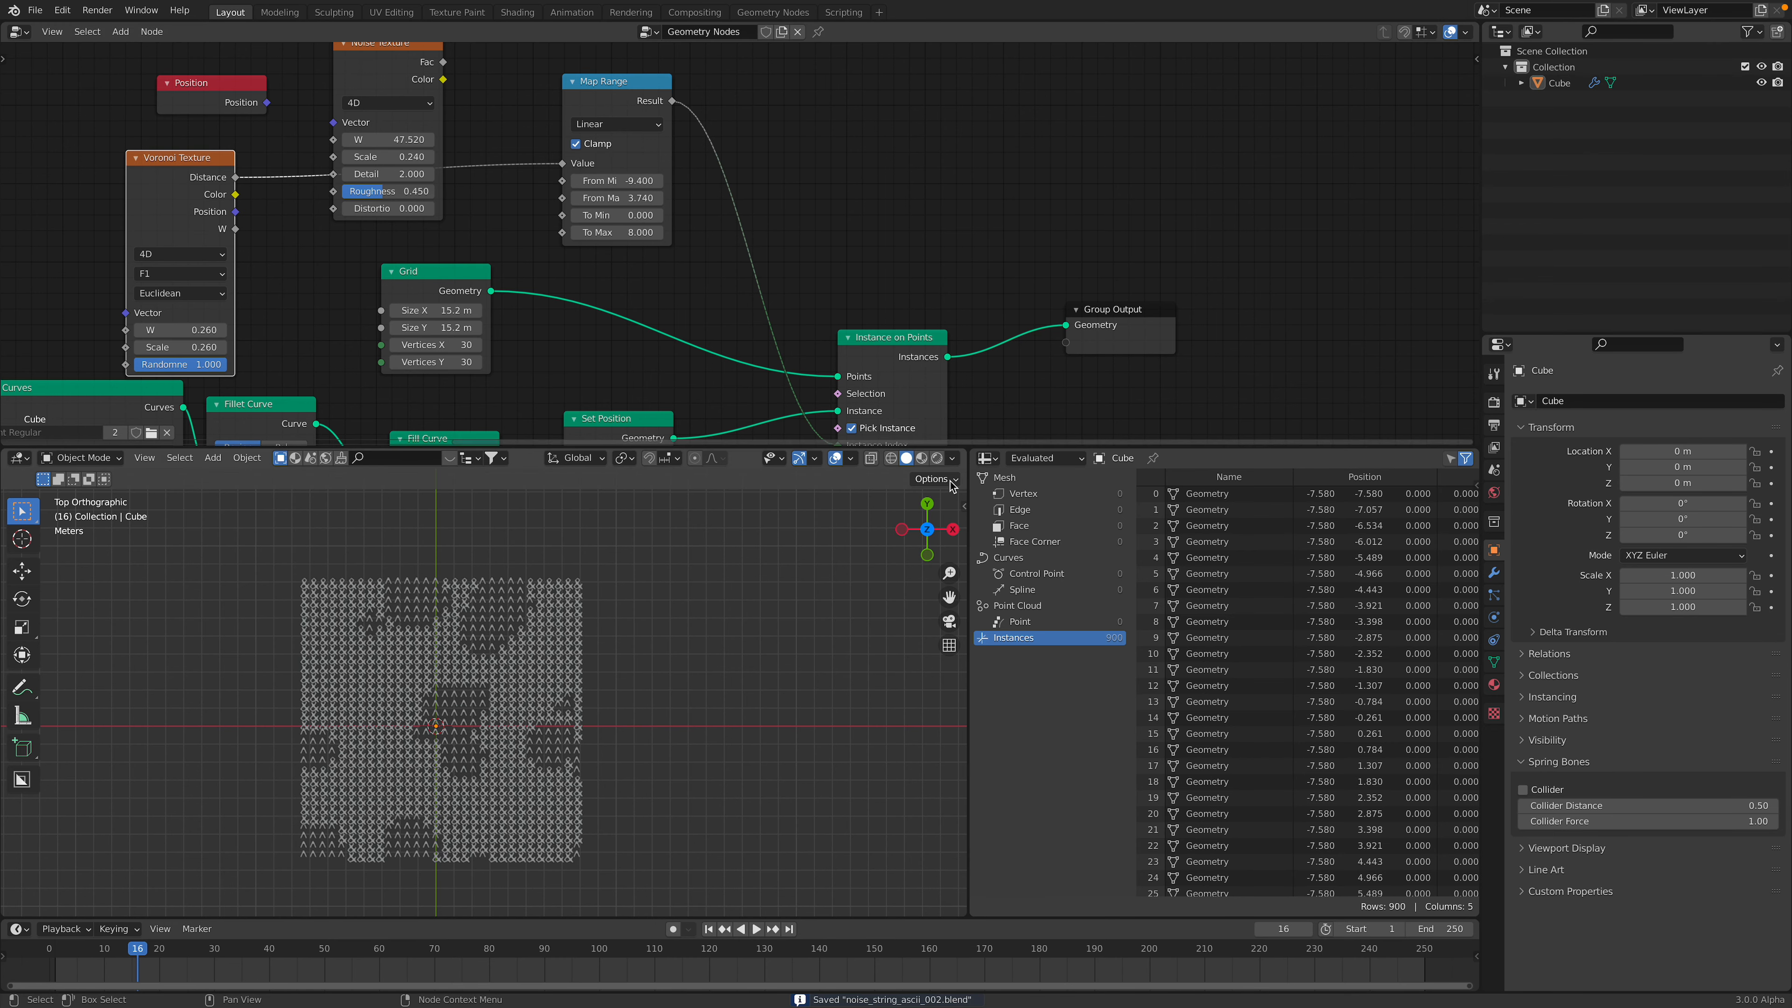
# - Enlarge the node editor's height and reposition the Instance on Points, Group Output and Random Value nodes
pyautogui.moveTo(986, 458); pyautogui.dragTo(986, 546)
pyautogui.moveTo(849, 402); pyautogui.dragTo(862, 206, button='middle')
pyautogui.scroll(-1, 861, 272)
pyautogui.moveTo(912, 216); pyautogui.dragTo(907, 220)
pyautogui.click(1085, 206)
pyautogui.scroll(-3, 939, 244)
pyautogui.moveTo(702, 393); pyautogui.dragTo(737, 390)
pyautogui.scroll(1, 720, 392)
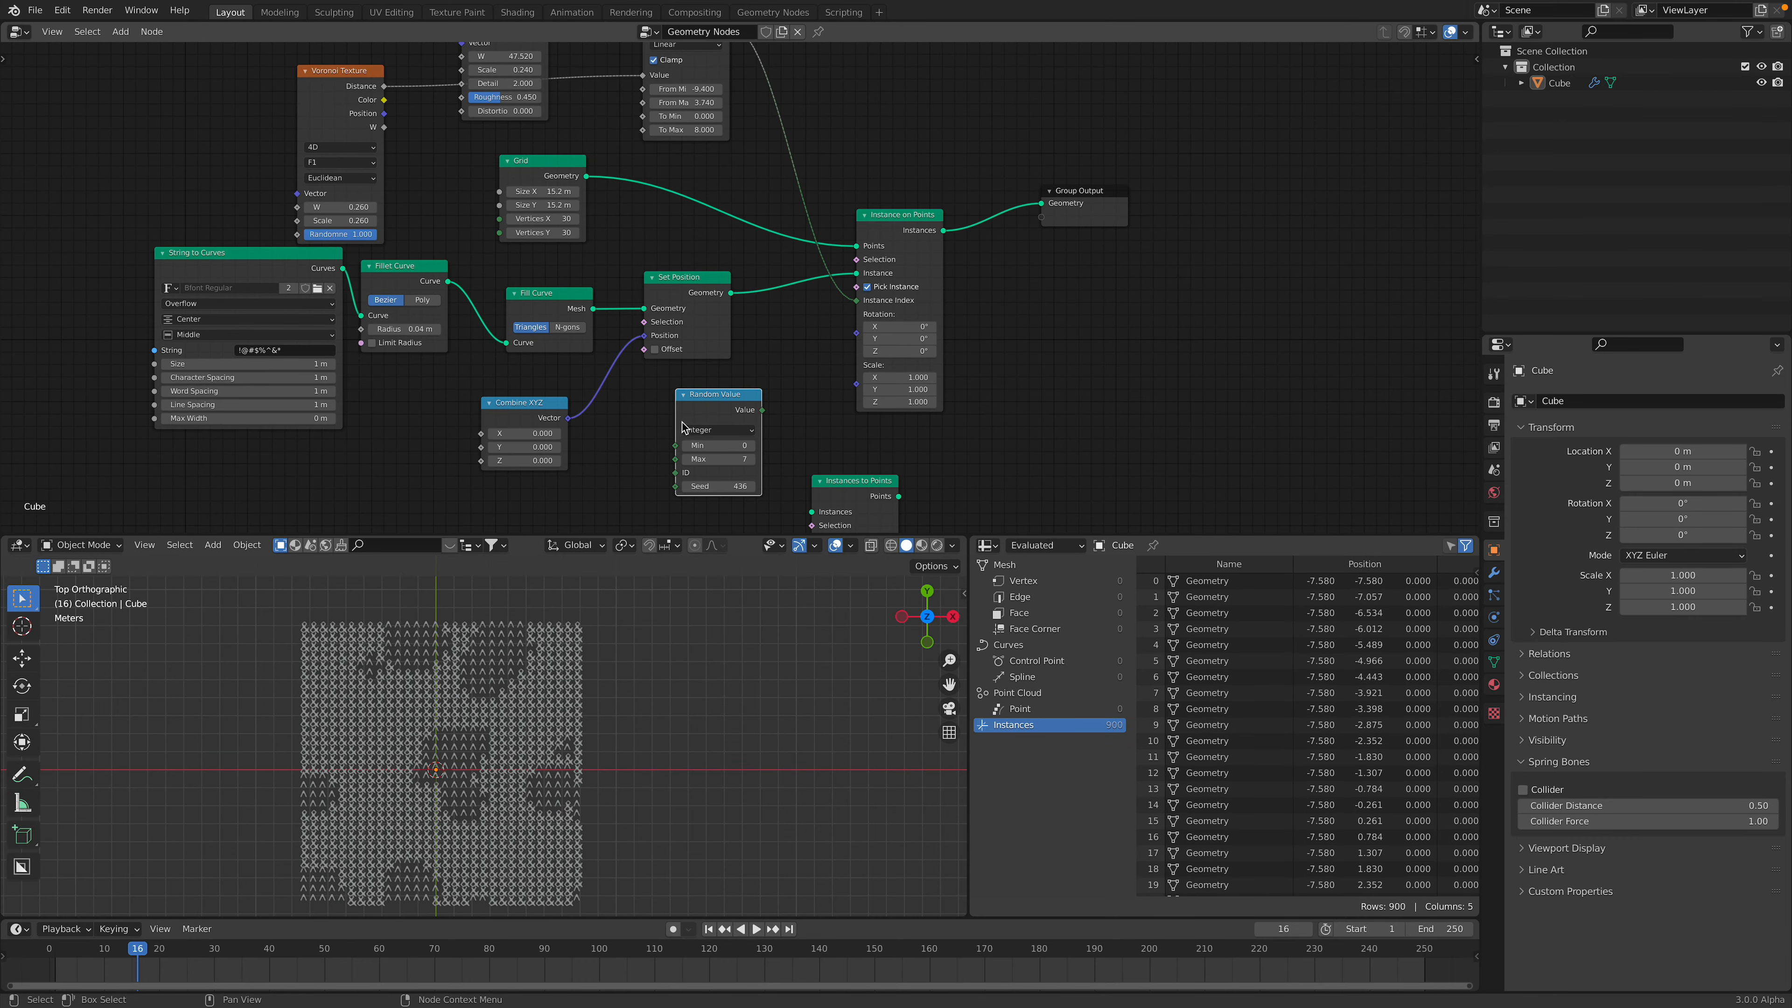
# - Space out the Set Position, Fill Curve, Fillet Curve and String to Curves nodes
pyautogui.moveTo(681, 428); pyautogui.dragTo(695, 459, button='middle')
pyautogui.moveTo(695, 324); pyautogui.dragTo(733, 324)
pyautogui.moveTo(573, 330); pyautogui.dragTo(585, 323)
pyautogui.moveTo(447, 306); pyautogui.dragTo(463, 311)
pyautogui.scroll(2, 462, 310)
pyautogui.moveTo(338, 311); pyautogui.dragTo(363, 307, button='middle')
pyautogui.moveTo(219, 282); pyautogui.dragTo(207, 288)
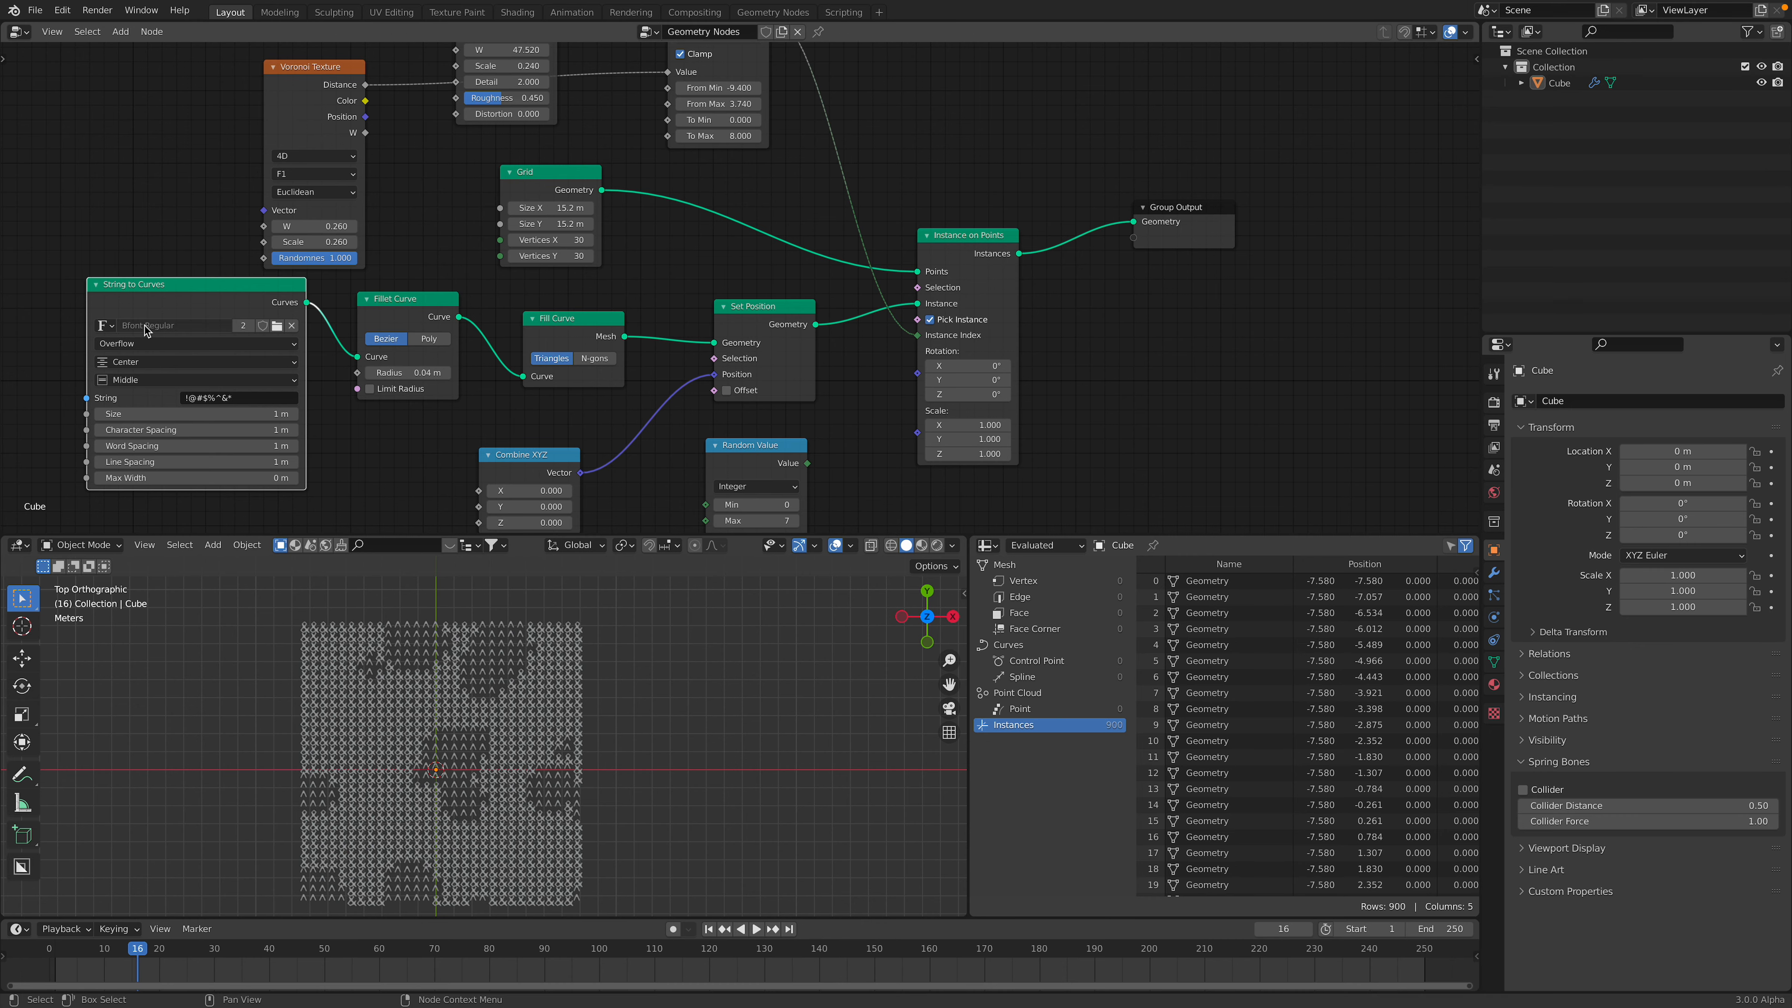
# - Load the Noto Sans JP Bold font from the _FONT/Noto_Sans_JP folder into the String to Curves node
pyautogui.moveTo(178, 324); pyautogui.dragTo(330, 285, button='middle')
pyautogui.scroll(2, 282, 290)
pyautogui.scroll(3, 330, 285)
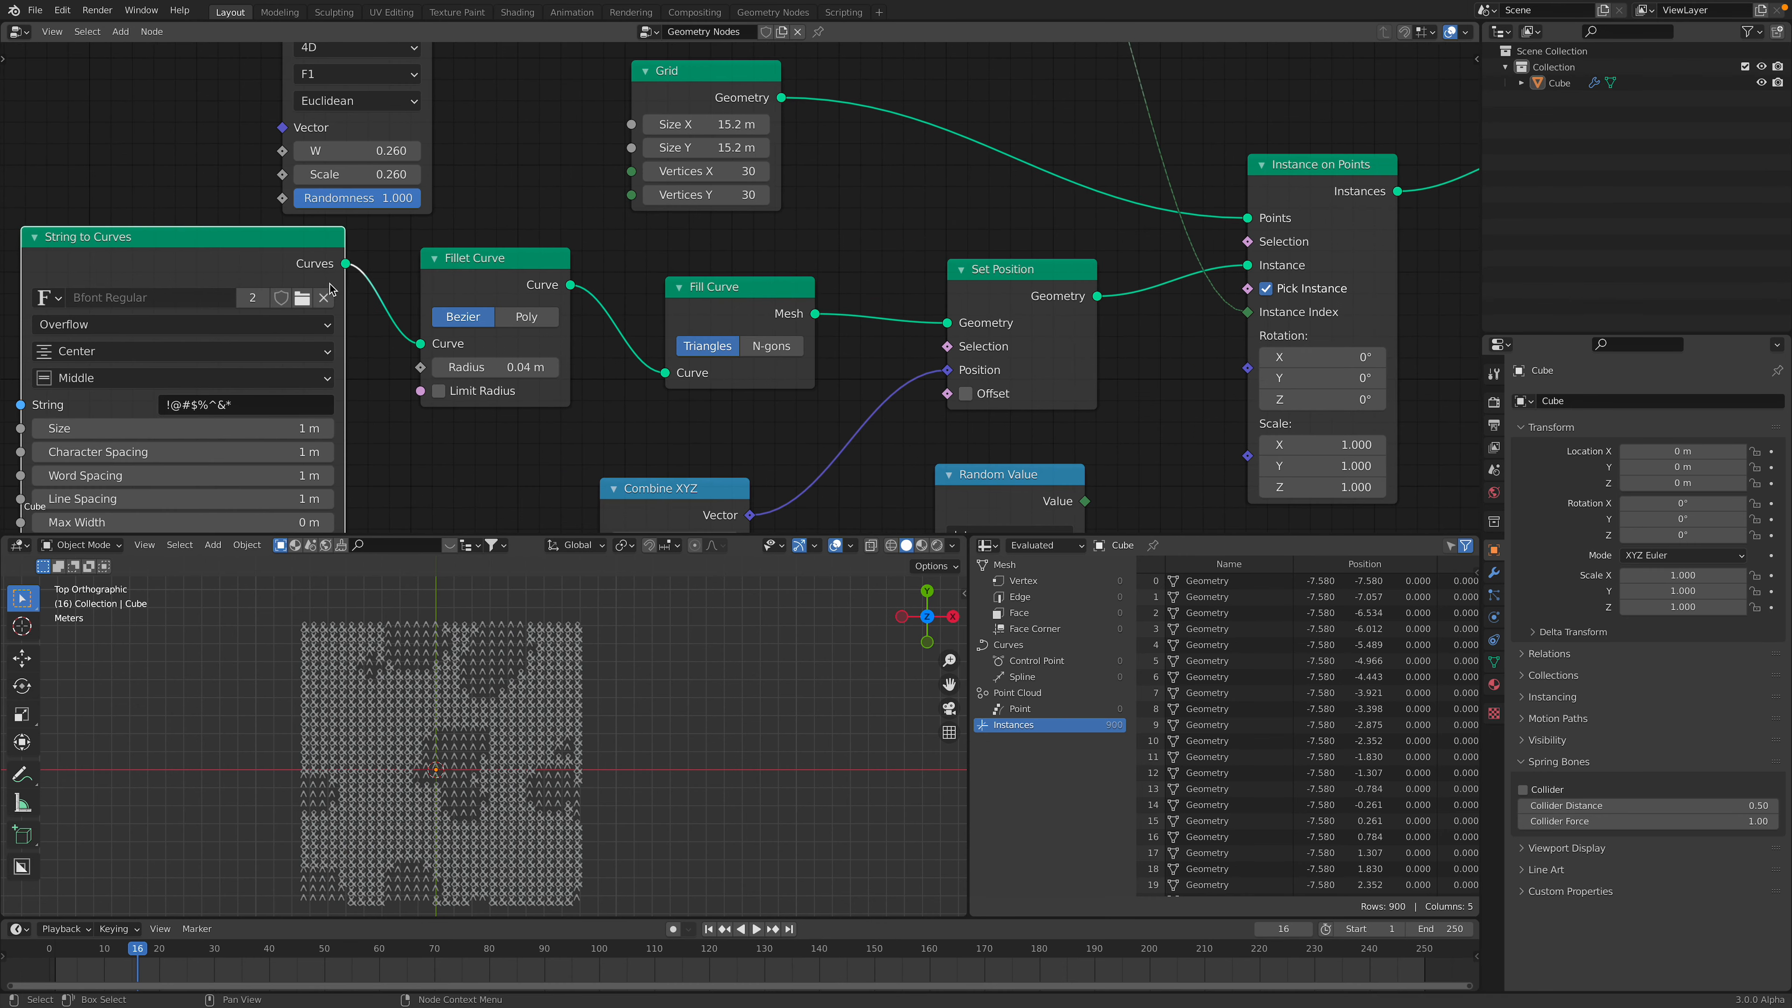
pyautogui.click(303, 299)
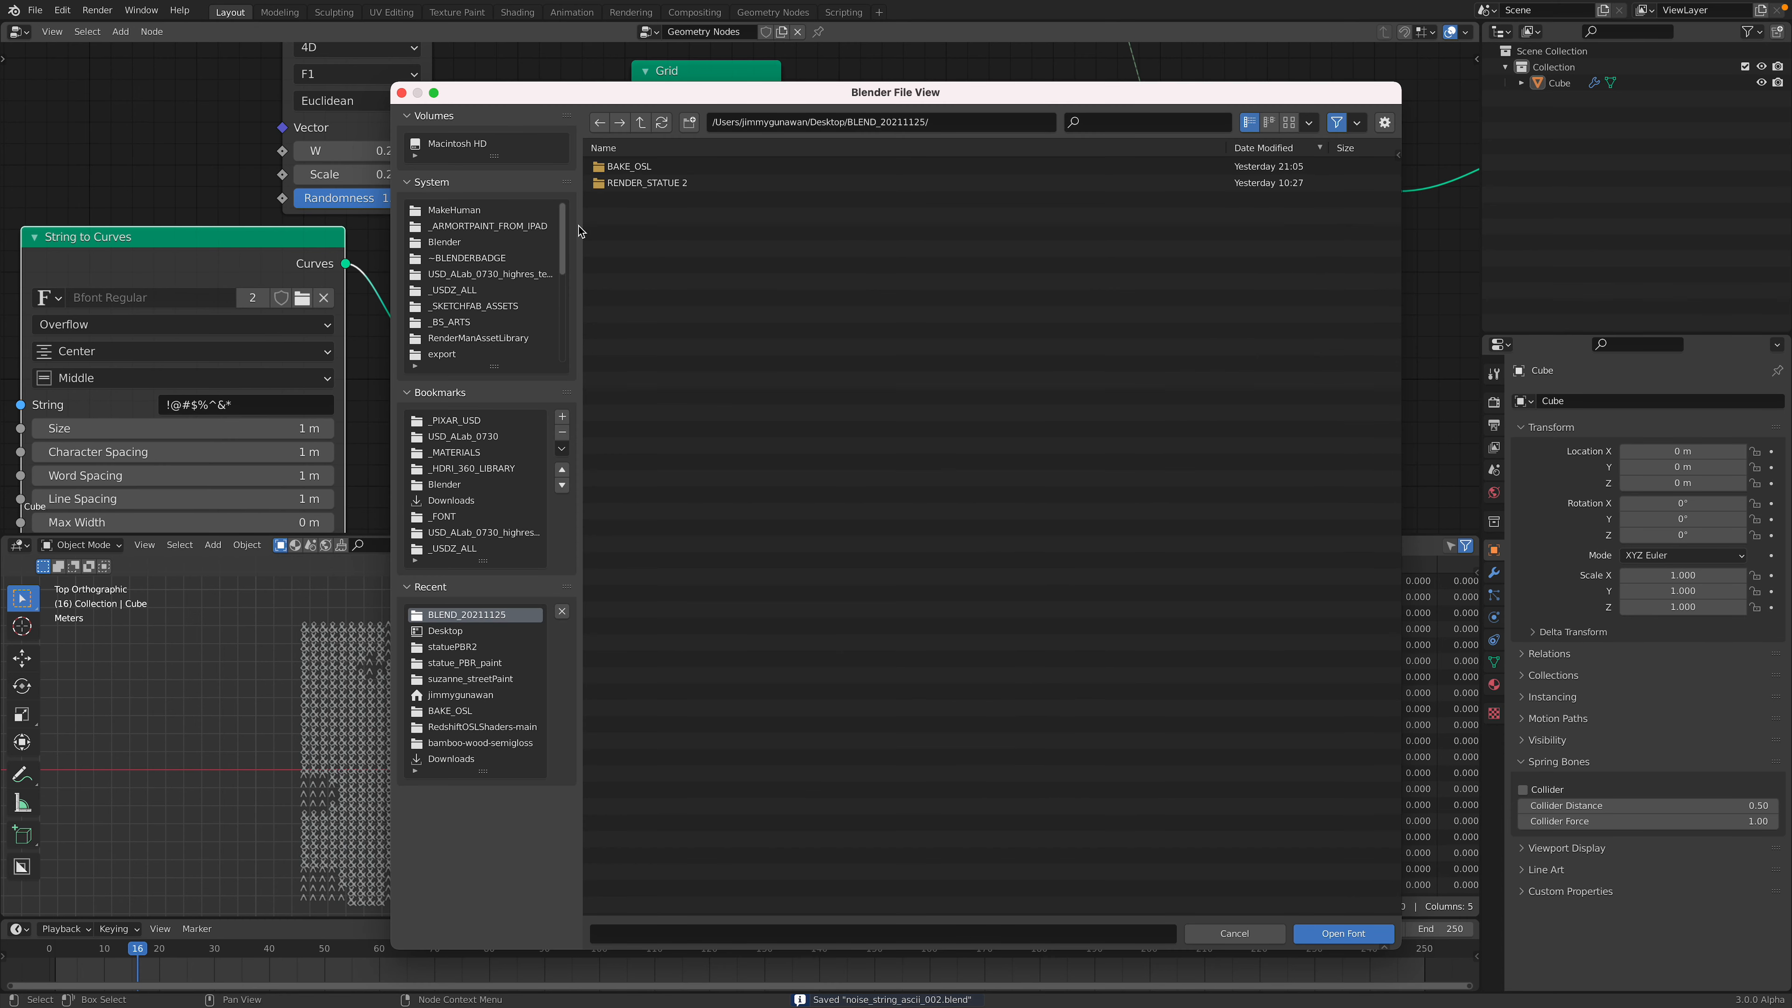
pyautogui.click(477, 518)
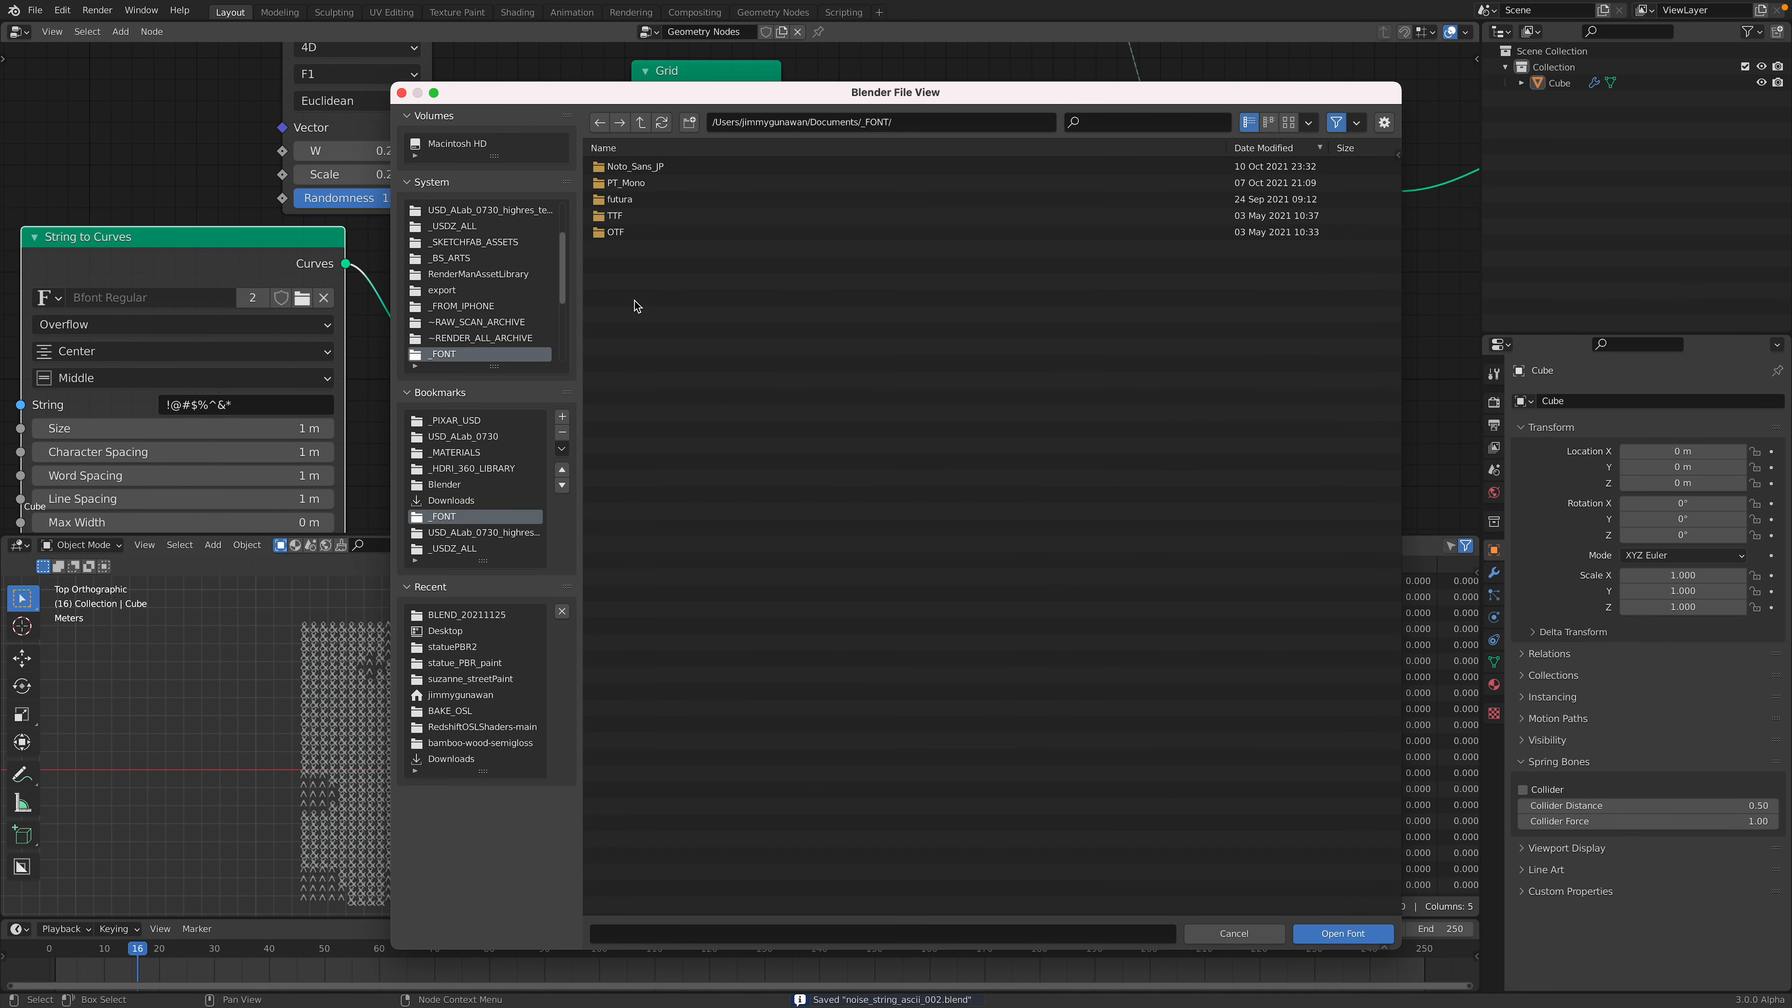
pyautogui.click(688, 185)
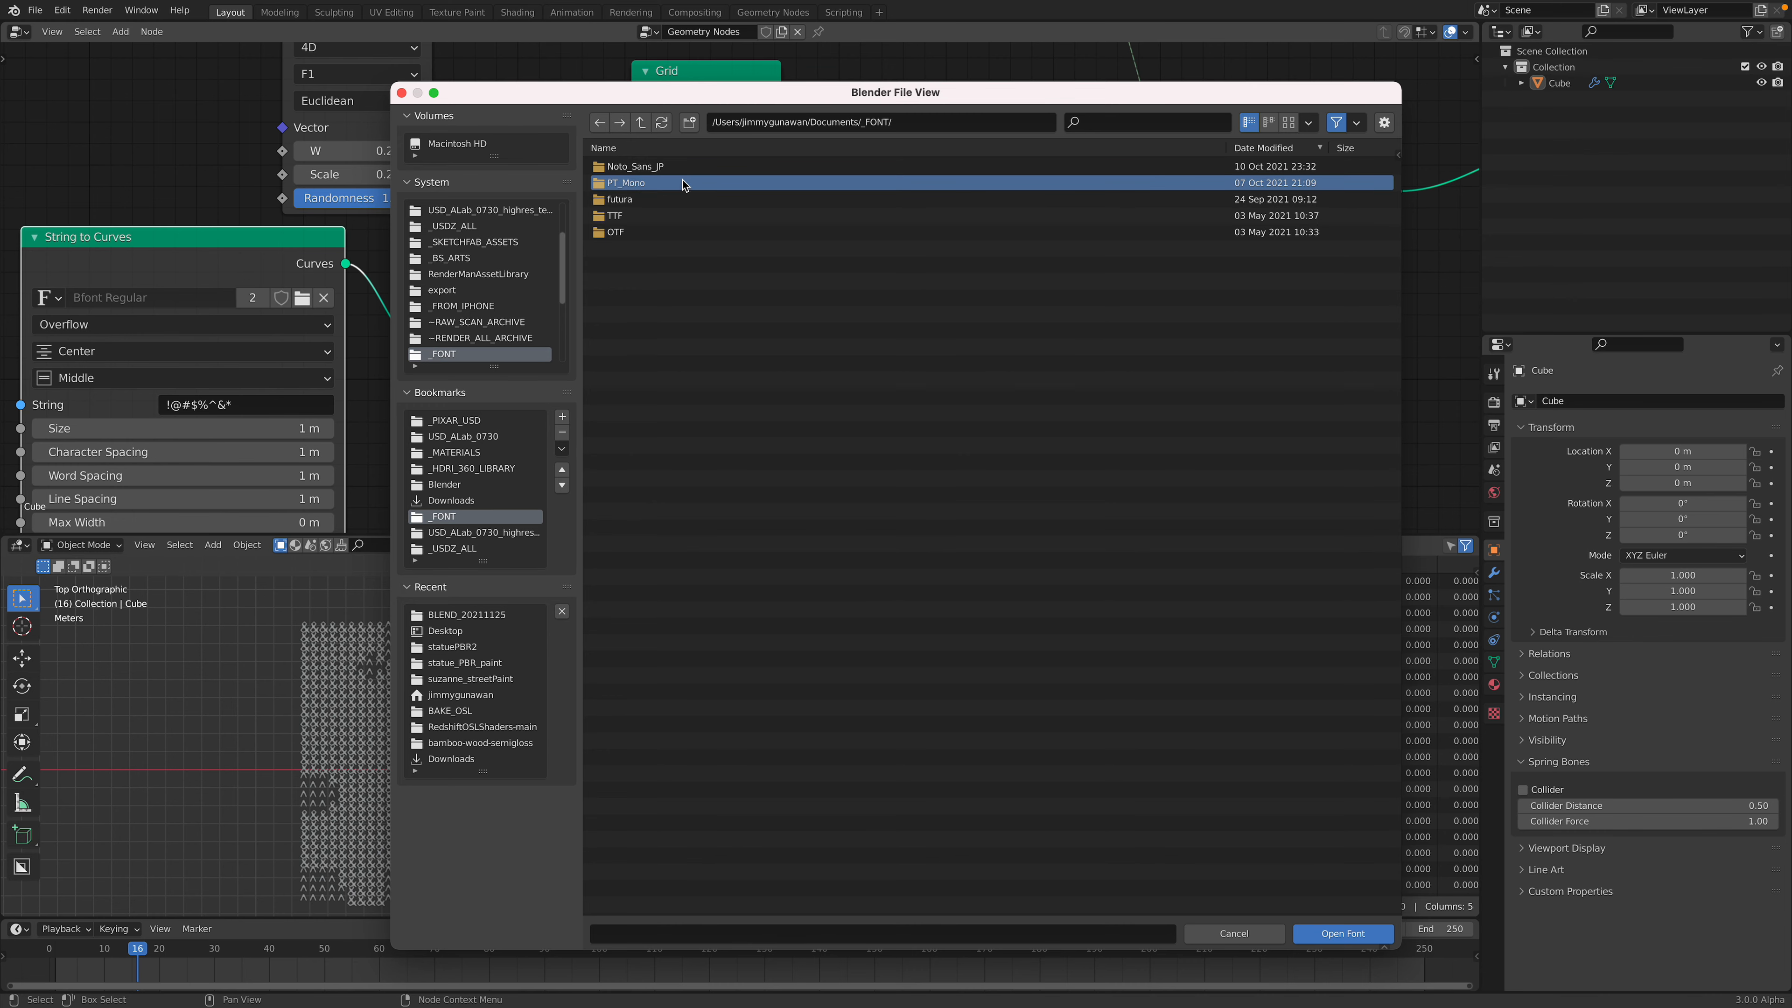
pyautogui.doubleClick(681, 167)
pyautogui.doubleClick(681, 185)
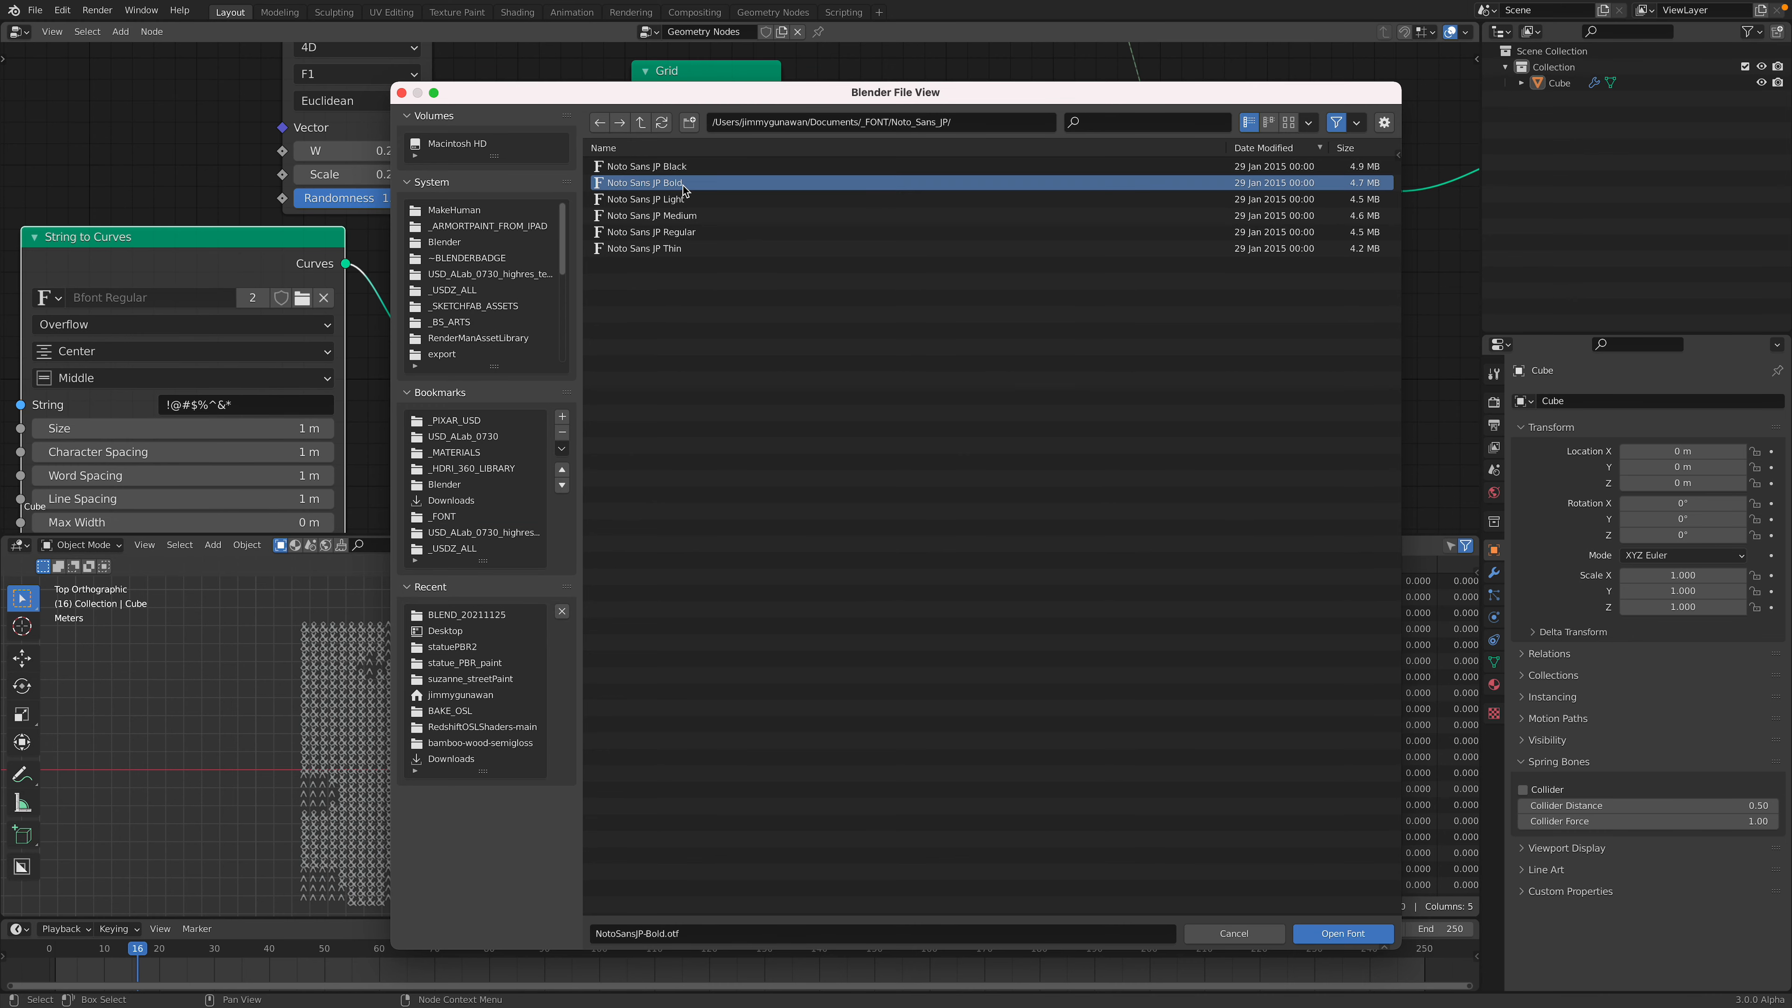
pyautogui.scroll(1, 603, 749)
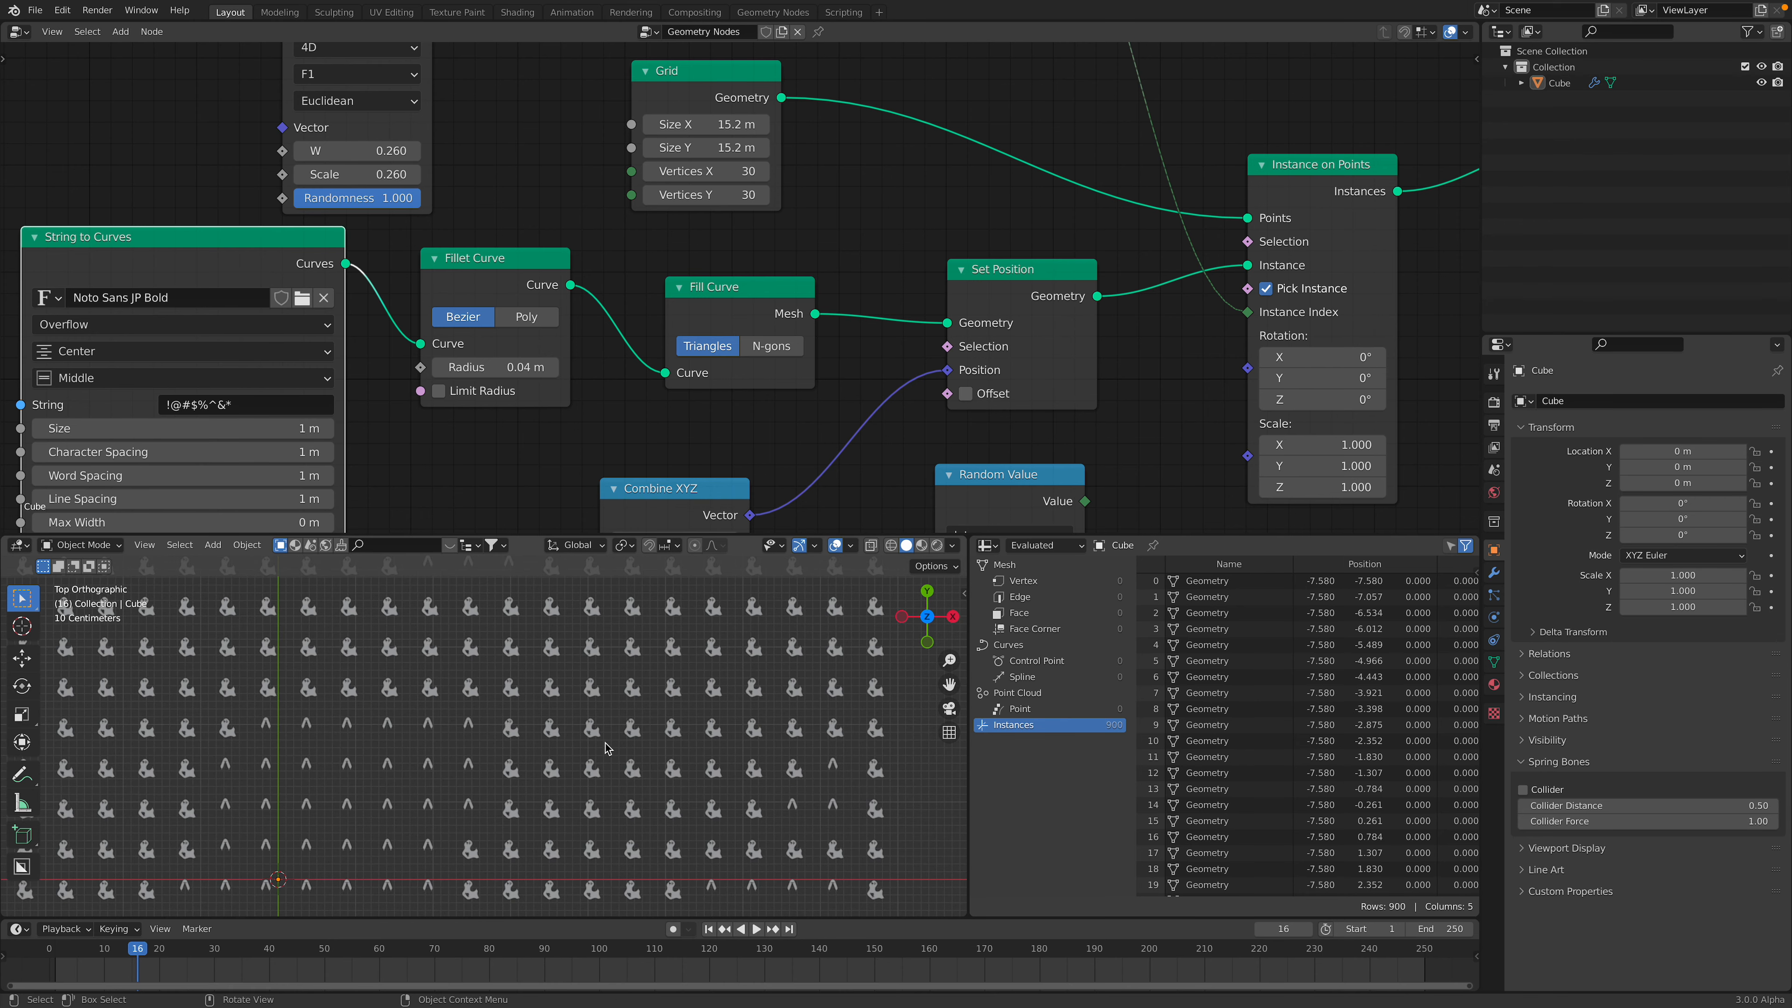
# - Set the String to Curves node's Size to 2 m and save the file
pyautogui.moveTo(493, 254); pyautogui.dragTo(645, 140, button='middle')
pyautogui.keyDown('shift'); pyautogui.moveTo(330, 314); pyautogui.dragTo(473, 345); pyautogui.keyUp('shift')
pyautogui.scroll(-3, 739, 286)
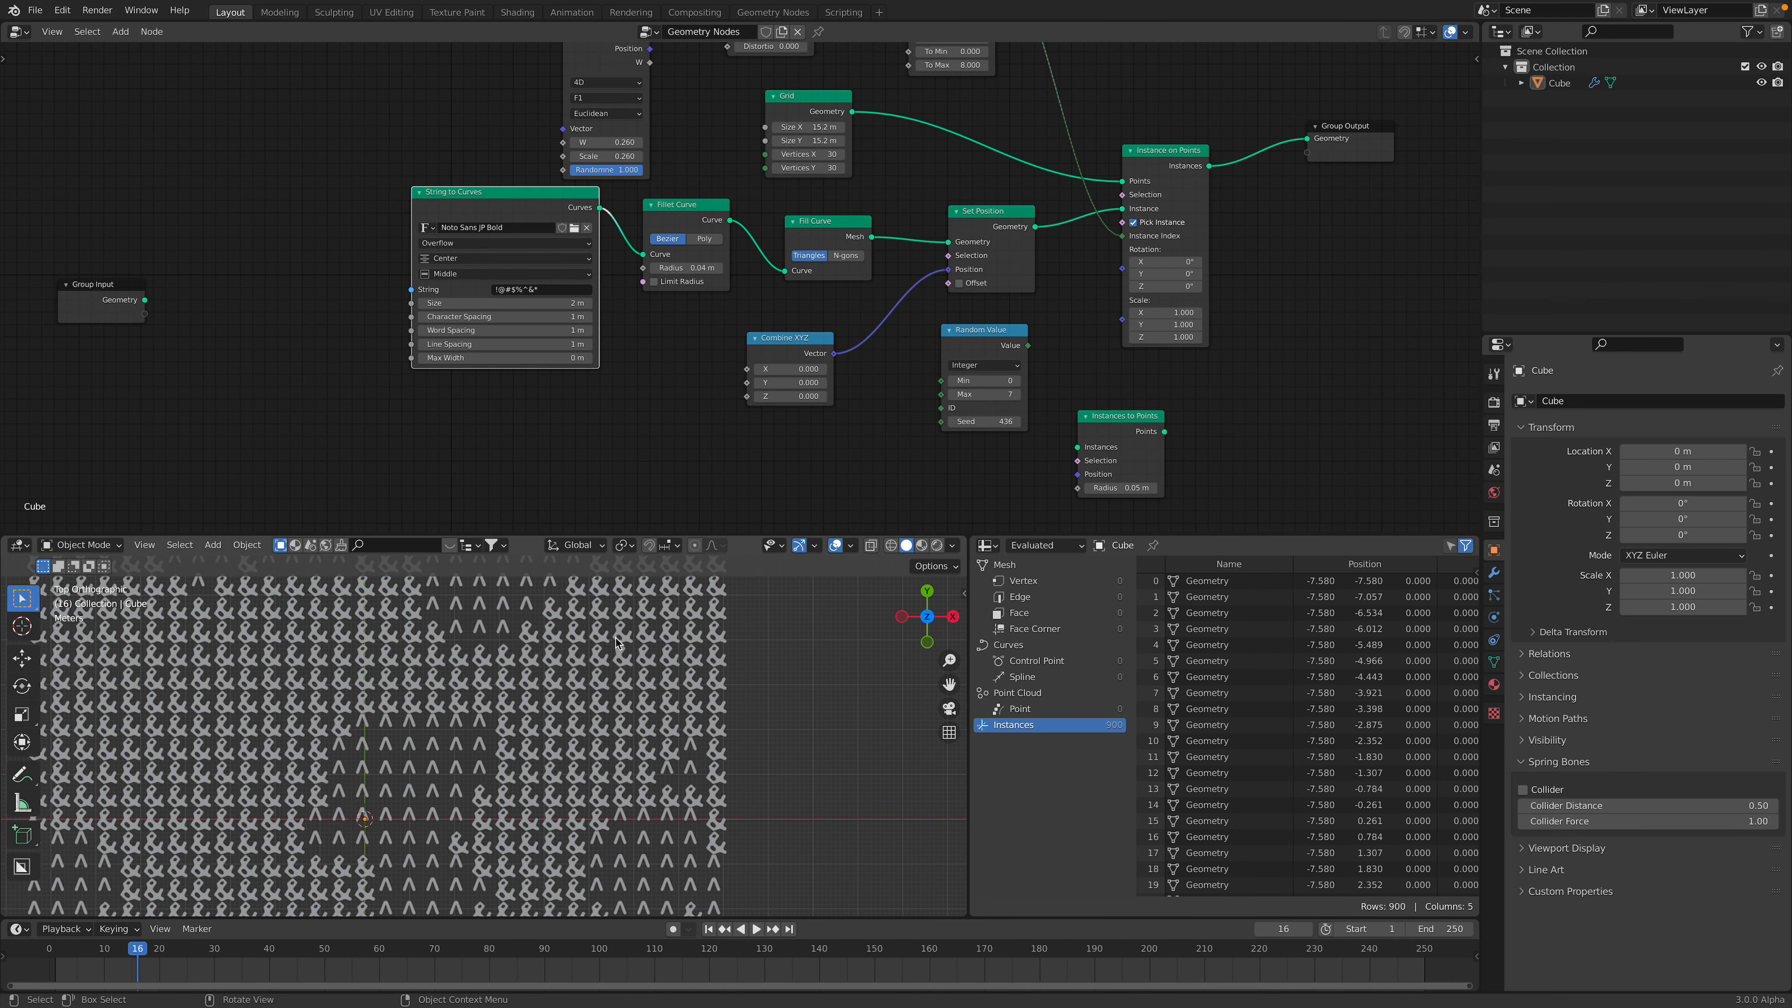
pyautogui.scroll(-3, 615, 642)
pyautogui.hotkey('ctrl', 's')
# - Line up the String to Curves, Fillet Curve, Fill Curve and Set Position nodes closer together, and shift the Random Value node
pyautogui.moveTo(495, 247); pyautogui.dragTo(329, 277, button='middle')
pyautogui.moveTo(330, 230); pyautogui.dragTo(325, 245)
pyautogui.moveTo(359, 242); pyautogui.dragTo(268, 272, button='middle')
pyautogui.moveTo(267, 263); pyautogui.dragTo(266, 270)
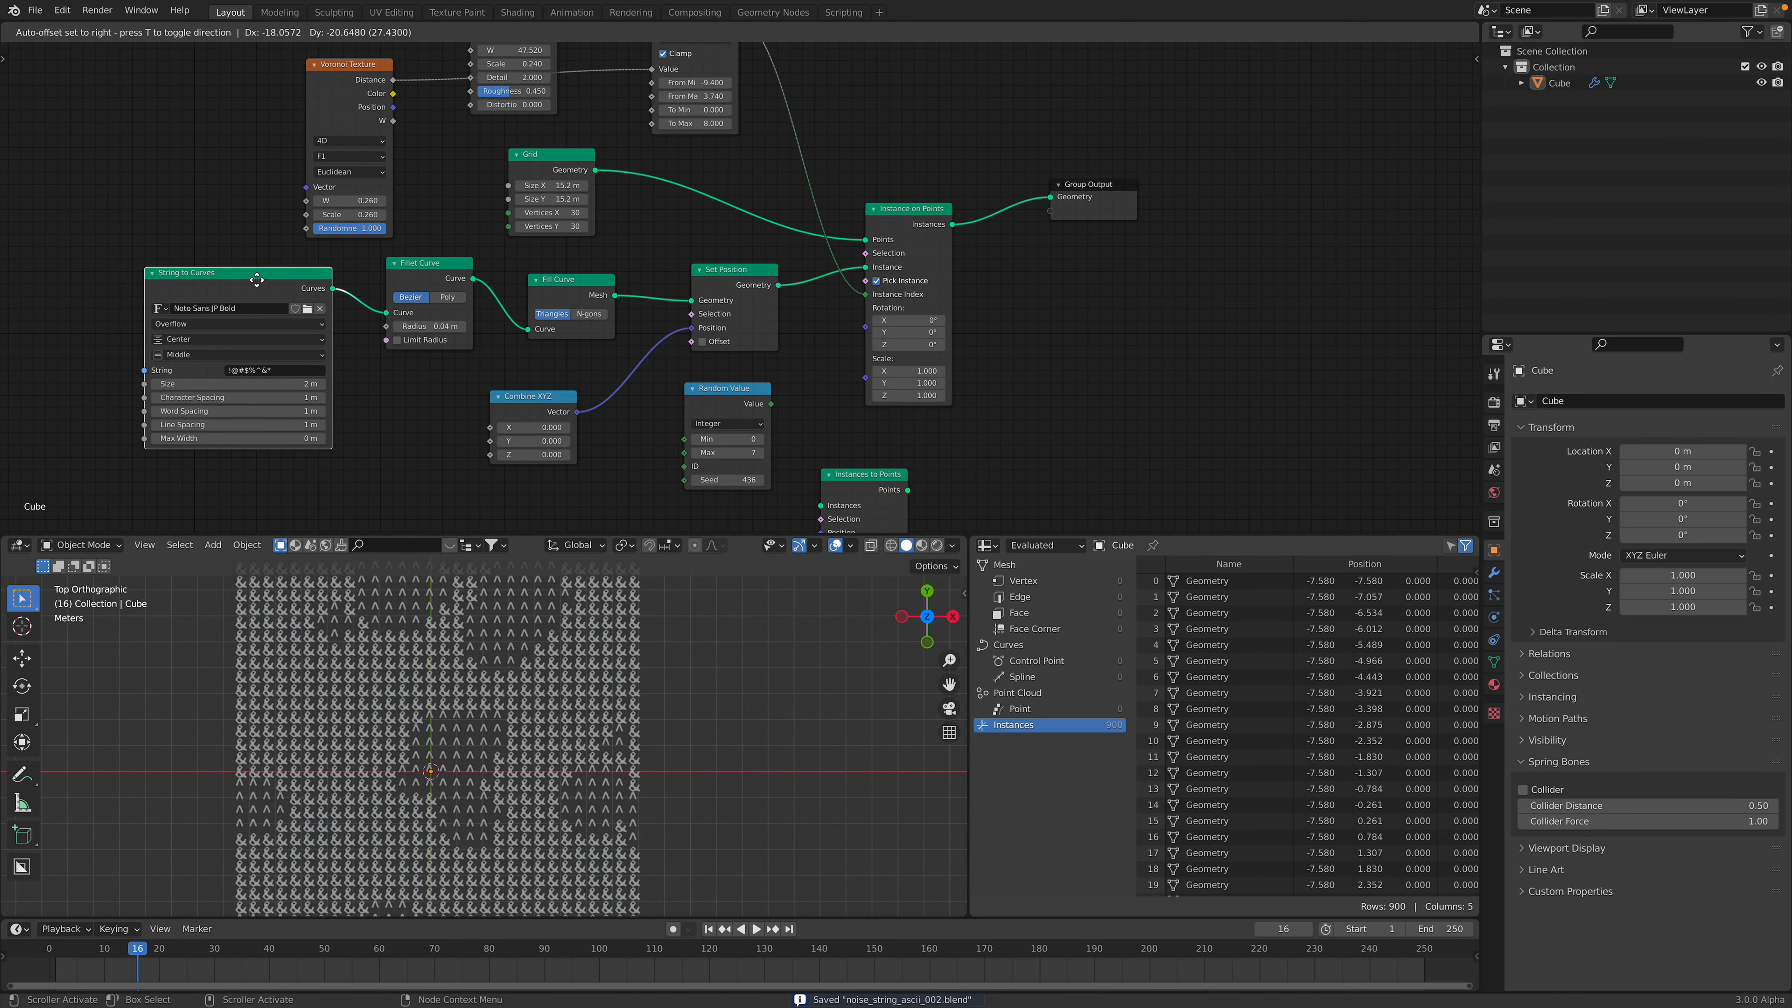
pyautogui.scroll(1, 212, 367)
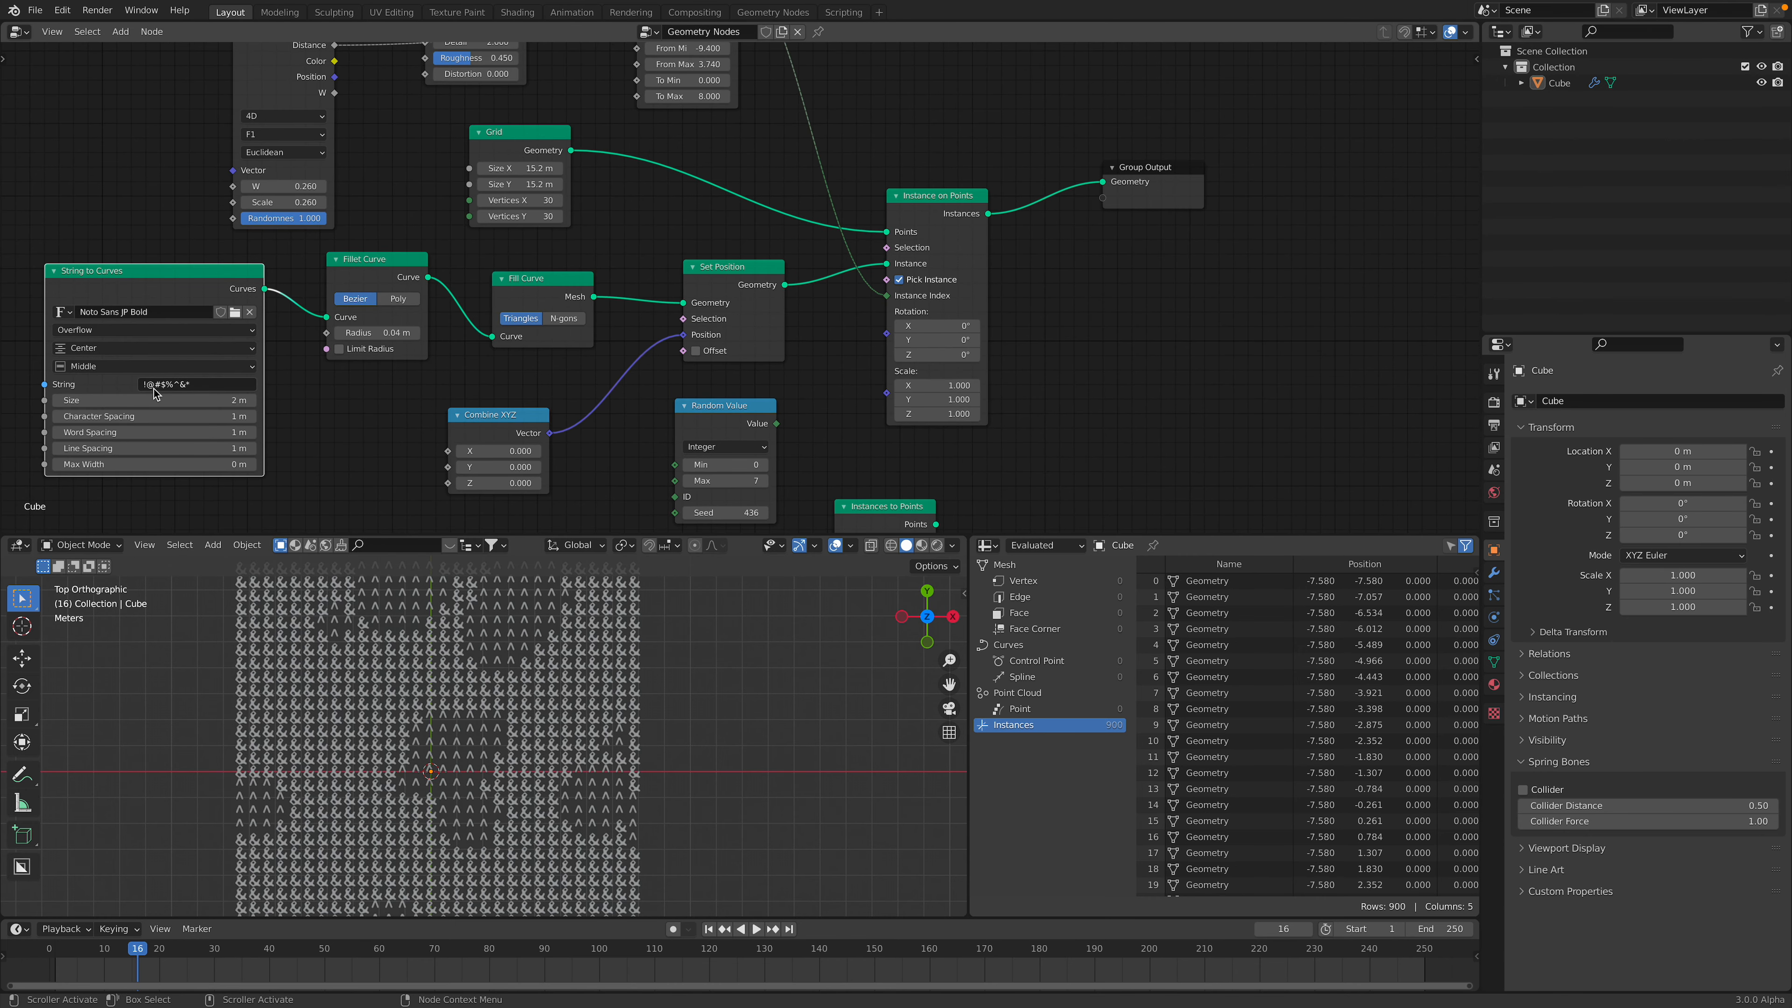
pyautogui.moveTo(378, 264); pyautogui.dragTo(356, 281)
pyautogui.moveTo(525, 278); pyautogui.dragTo(469, 284)
pyautogui.moveTo(482, 296); pyautogui.dragTo(484, 292)
pyautogui.moveTo(719, 312); pyautogui.dragTo(655, 329)
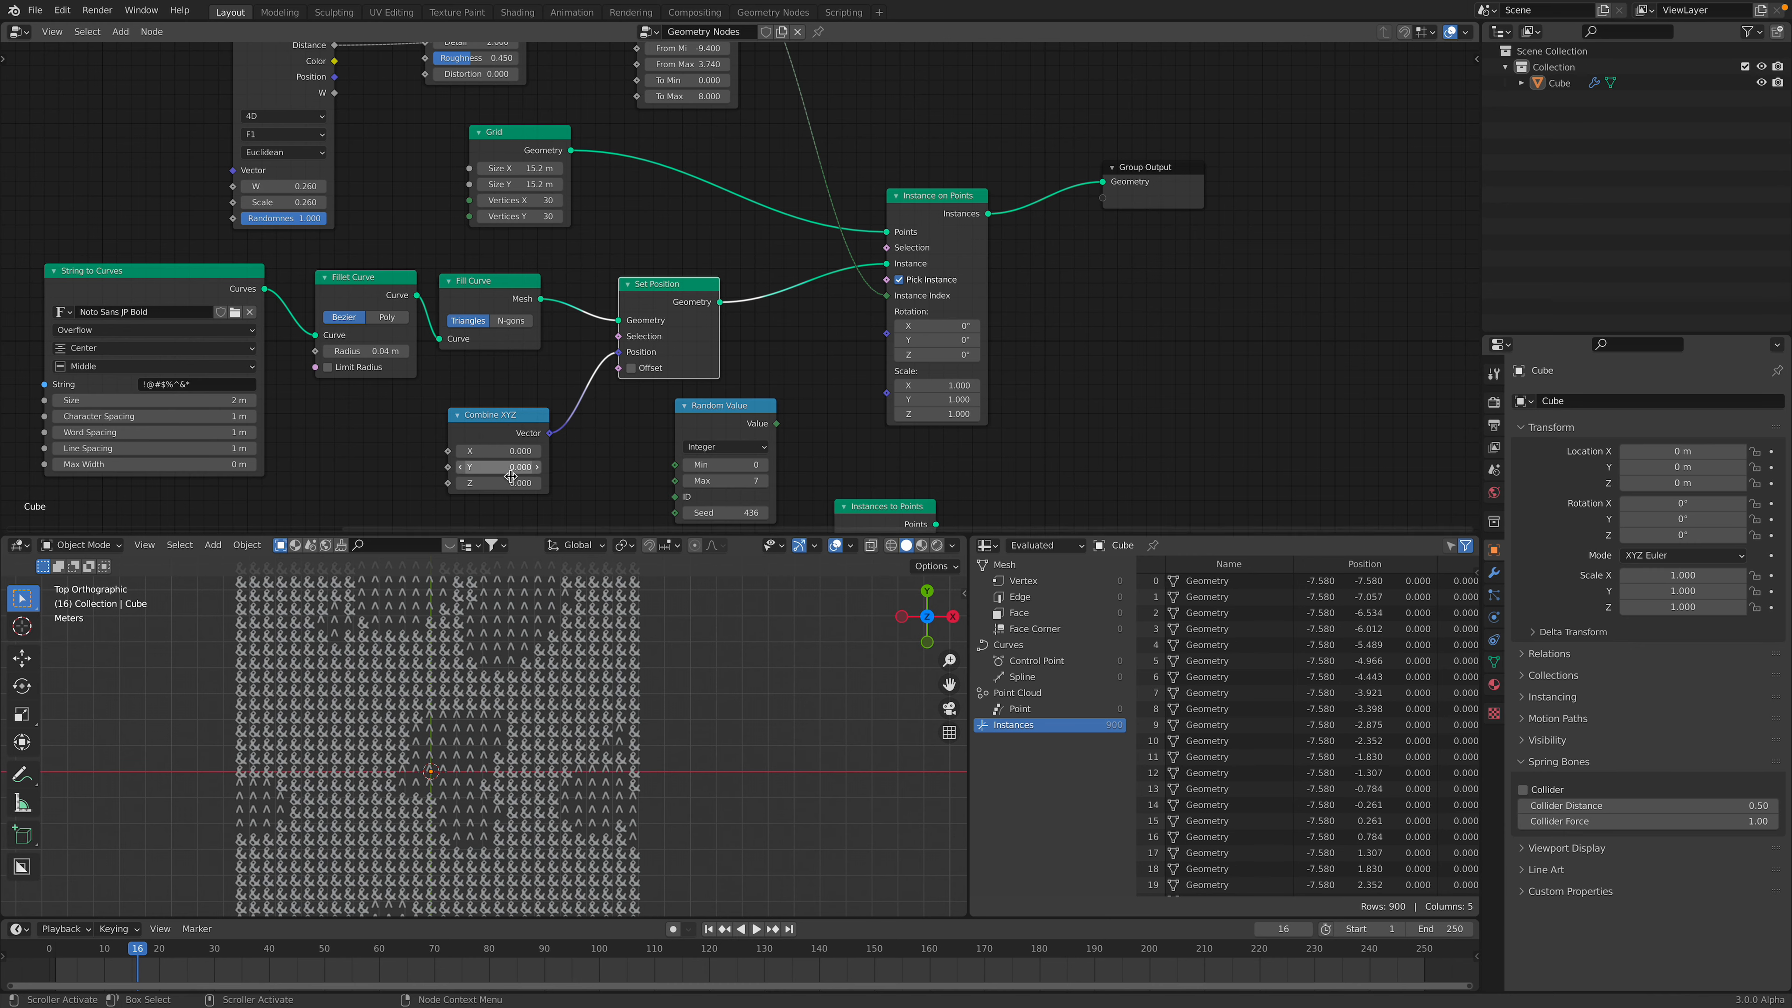
pyautogui.moveTo(559, 442); pyautogui.dragTo(489, 416, button='middle')
pyautogui.moveTo(663, 380); pyautogui.dragTo(630, 379)
pyautogui.moveTo(609, 261); pyautogui.dragTo(605, 253)
# - Reposition the Instance on Points and Group Output nodes, and place the Grid node above Set Position
pyautogui.moveTo(654, 265); pyautogui.dragTo(514, 288, button='middle')
pyautogui.click(738, 202)
pyautogui.moveTo(737, 202); pyautogui.dragTo(743, 175)
pyautogui.moveTo(709, 156); pyautogui.dragTo(728, 240, button='middle')
pyautogui.scroll(-1, 709, 209)
pyautogui.moveTo(1001, 254); pyautogui.dragTo(974, 257)
pyautogui.moveTo(710, 227); pyautogui.dragTo(883, 236, button='middle')
pyautogui.scroll(1, 851, 231)
pyautogui.moveTo(538, 221); pyautogui.dragTo(699, 241)
pyautogui.moveTo(663, 300); pyautogui.dragTo(666, 328, button='middle')
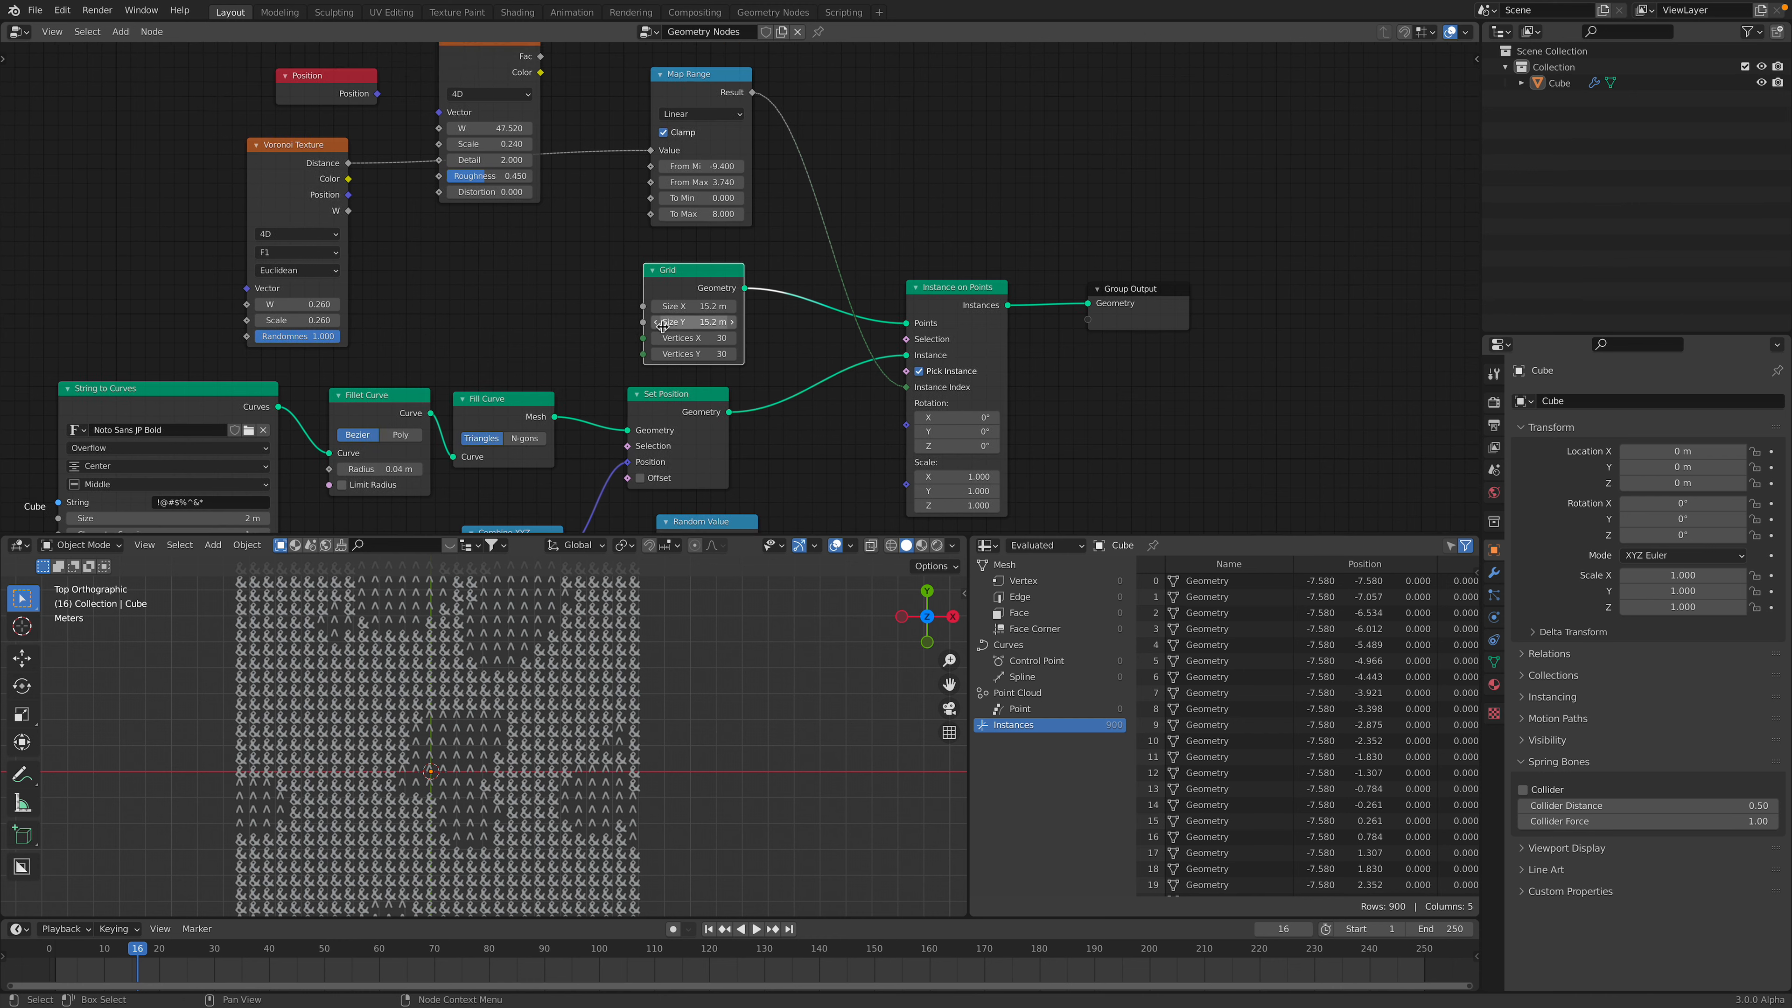
# - Set the Grid's Size X and Size Y to 15 m
pyautogui.click(681, 306)
pyautogui.write('15')
pyautogui.press('Return')
# - Adjust the Instance on Points and Map Range positions, and place the Noise Texture on the left side of the Voronoi Texture
pyautogui.moveTo(932, 288); pyautogui.dragTo(921, 281)
pyautogui.moveTo(713, 201); pyautogui.dragTo(750, 244, button='middle')
pyautogui.moveTo(711, 120); pyautogui.dragTo(701, 117)
pyautogui.moveTo(495, 112); pyautogui.dragTo(146, 135)
pyautogui.moveTo(289, 203); pyautogui.dragTo(361, 166)
pyautogui.moveTo(204, 127); pyautogui.dragTo(272, 176)
pyautogui.moveTo(430, 152); pyautogui.dragTo(426, 163)
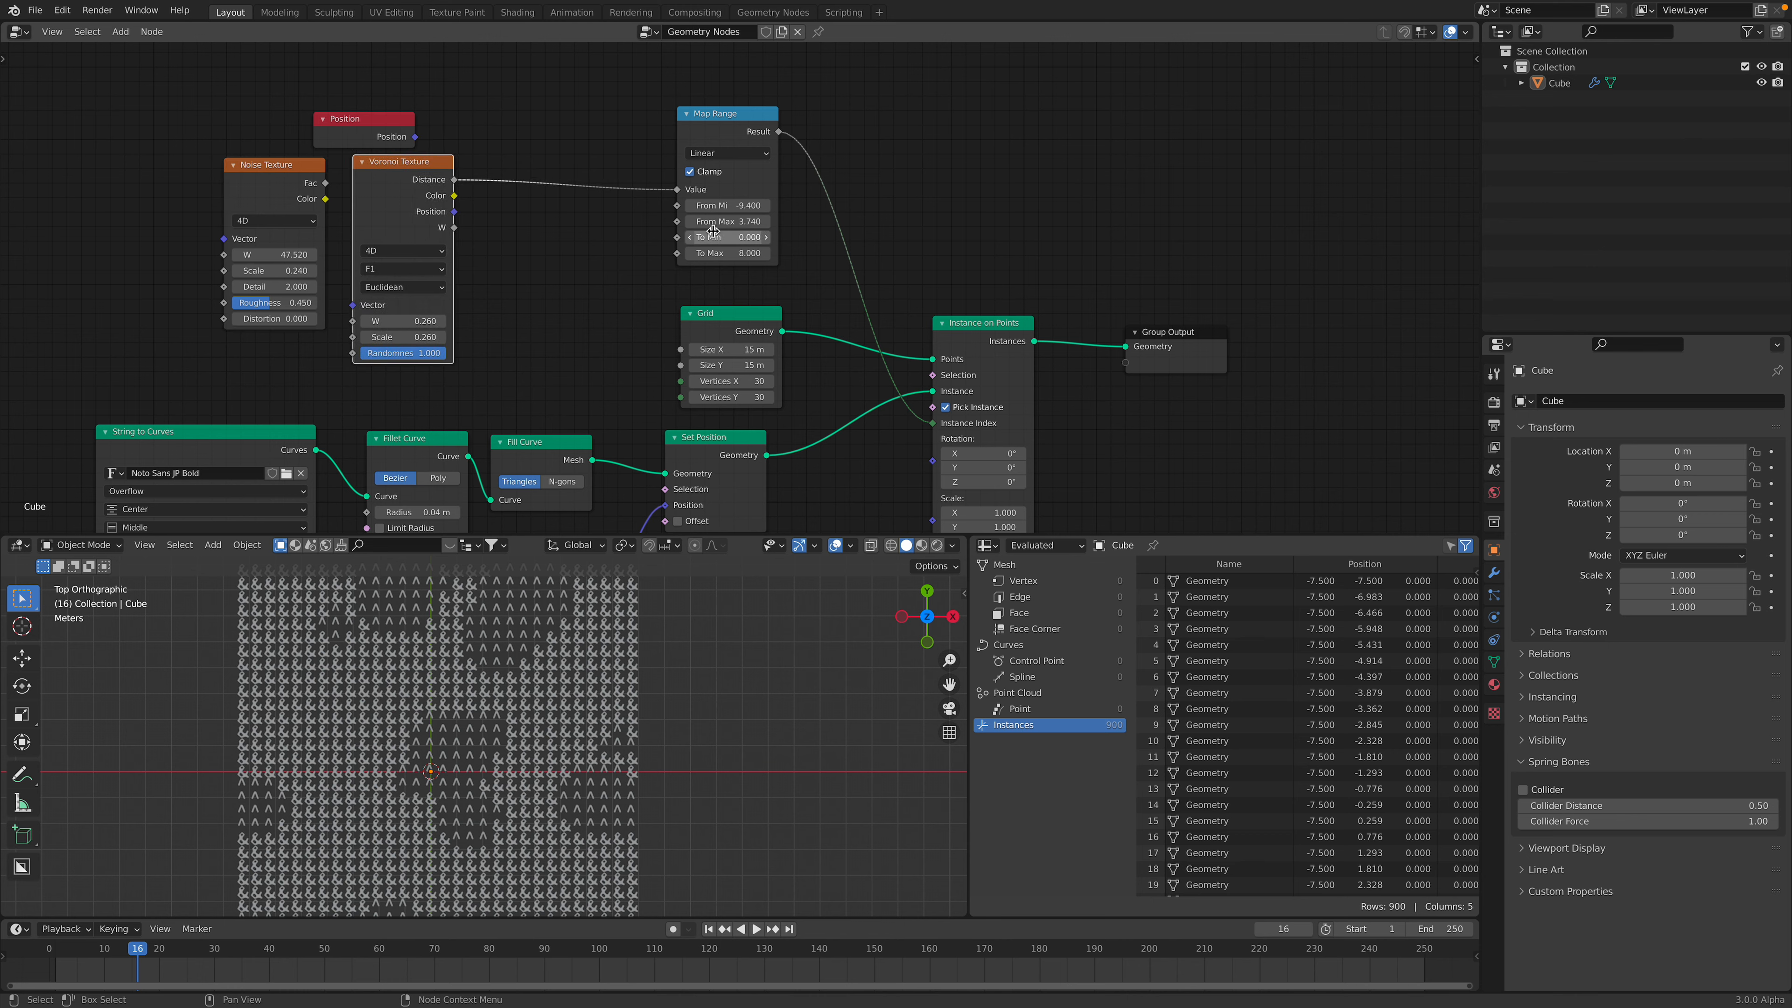
# - Set the Map Range's From Min to -9.200 and From Max to 3.800, and save the file
pyautogui.moveTo(734, 211)
pyautogui.mouseDown()
pyautogui.moveTo(810, 216)
pyautogui.moveTo(726, 220)
pyautogui.mouseUp()
pyautogui.keyDown('shift'); pyautogui.click(748, 213); pyautogui.keyUp('shift')
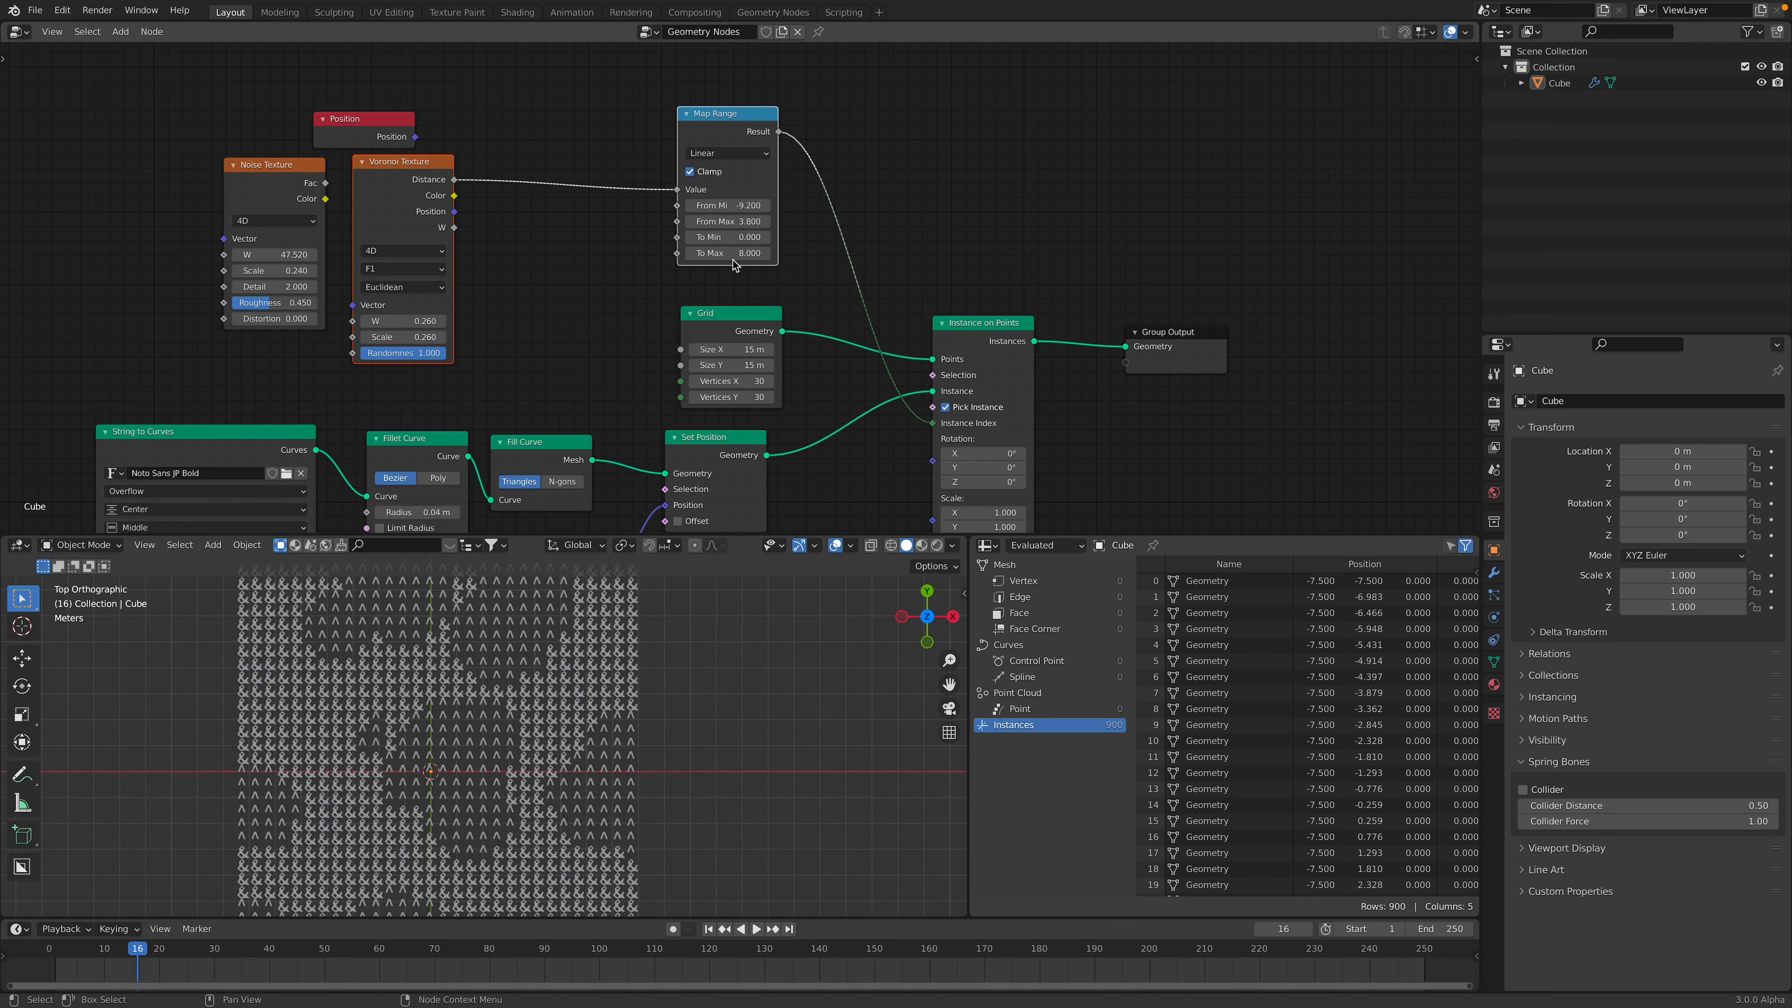
pyautogui.click(705, 173)
pyautogui.scroll(-2, 827, 230)
pyautogui.moveTo(844, 248); pyautogui.dragTo(827, 187, button='middle')
pyautogui.scroll(-2, 605, 727)
pyautogui.keyDown('shift'); pyautogui.moveTo(612, 726); pyautogui.dragTo(662, 664, button='middle'); pyautogui.keyUp('shift')
pyautogui.scroll(1, 661, 710)
pyautogui.hotkey('ctrl', 's')
# - Set the Voronoi Texture's W to -3.460 and place the node between the Noise Texture and the Map Range
pyautogui.moveTo(463, 395); pyautogui.dragTo(471, 363, button='middle')
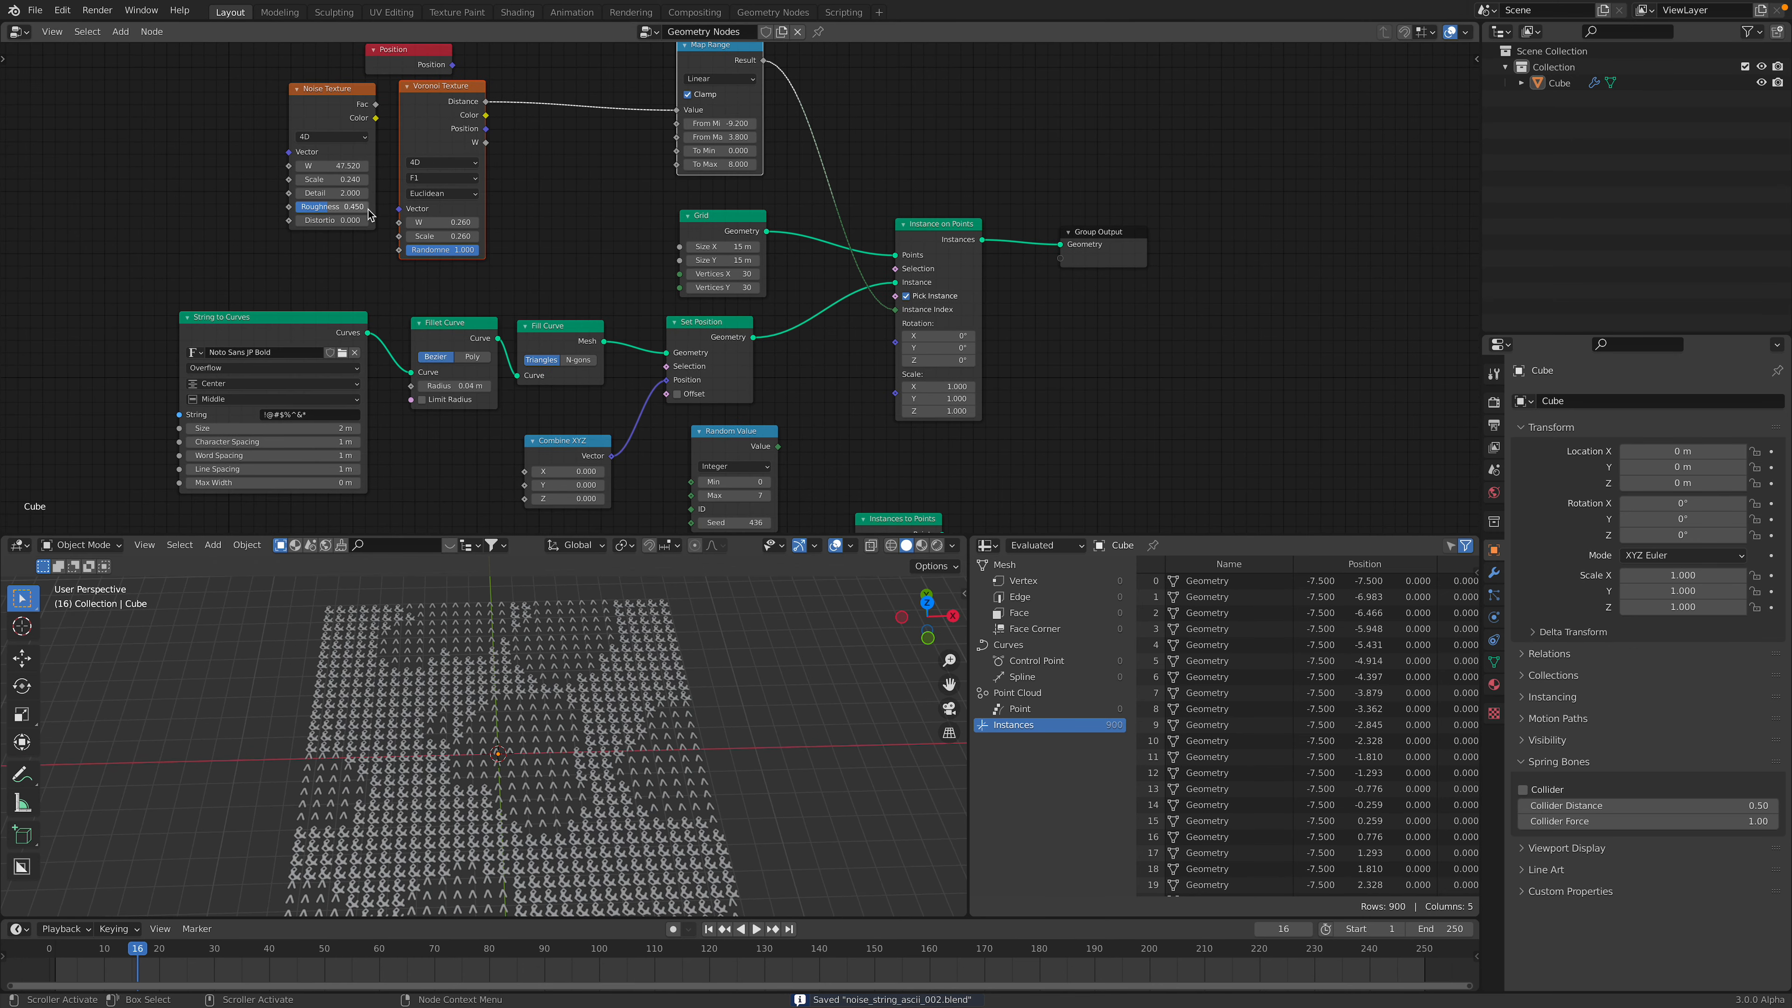
pyautogui.scroll(1, 371, 214)
pyautogui.moveTo(385, 220); pyautogui.dragTo(339, 220)
pyautogui.moveTo(656, 118); pyautogui.dragTo(650, 168, button='middle')
pyautogui.moveTo(711, 92); pyautogui.dragTo(691, 99)
pyautogui.moveTo(379, 132); pyautogui.dragTo(496, 133)
# - Move the Map Range node closer to the Voronoi Texture, and set its From Min to -8.300 and From Max to 1.860
pyautogui.click(661, 95)
pyautogui.moveTo(788, 86); pyautogui.dragTo(684, 98)
pyautogui.scroll(2, 685, 98)
pyautogui.moveTo(638, 156); pyautogui.dragTo(674, 173)
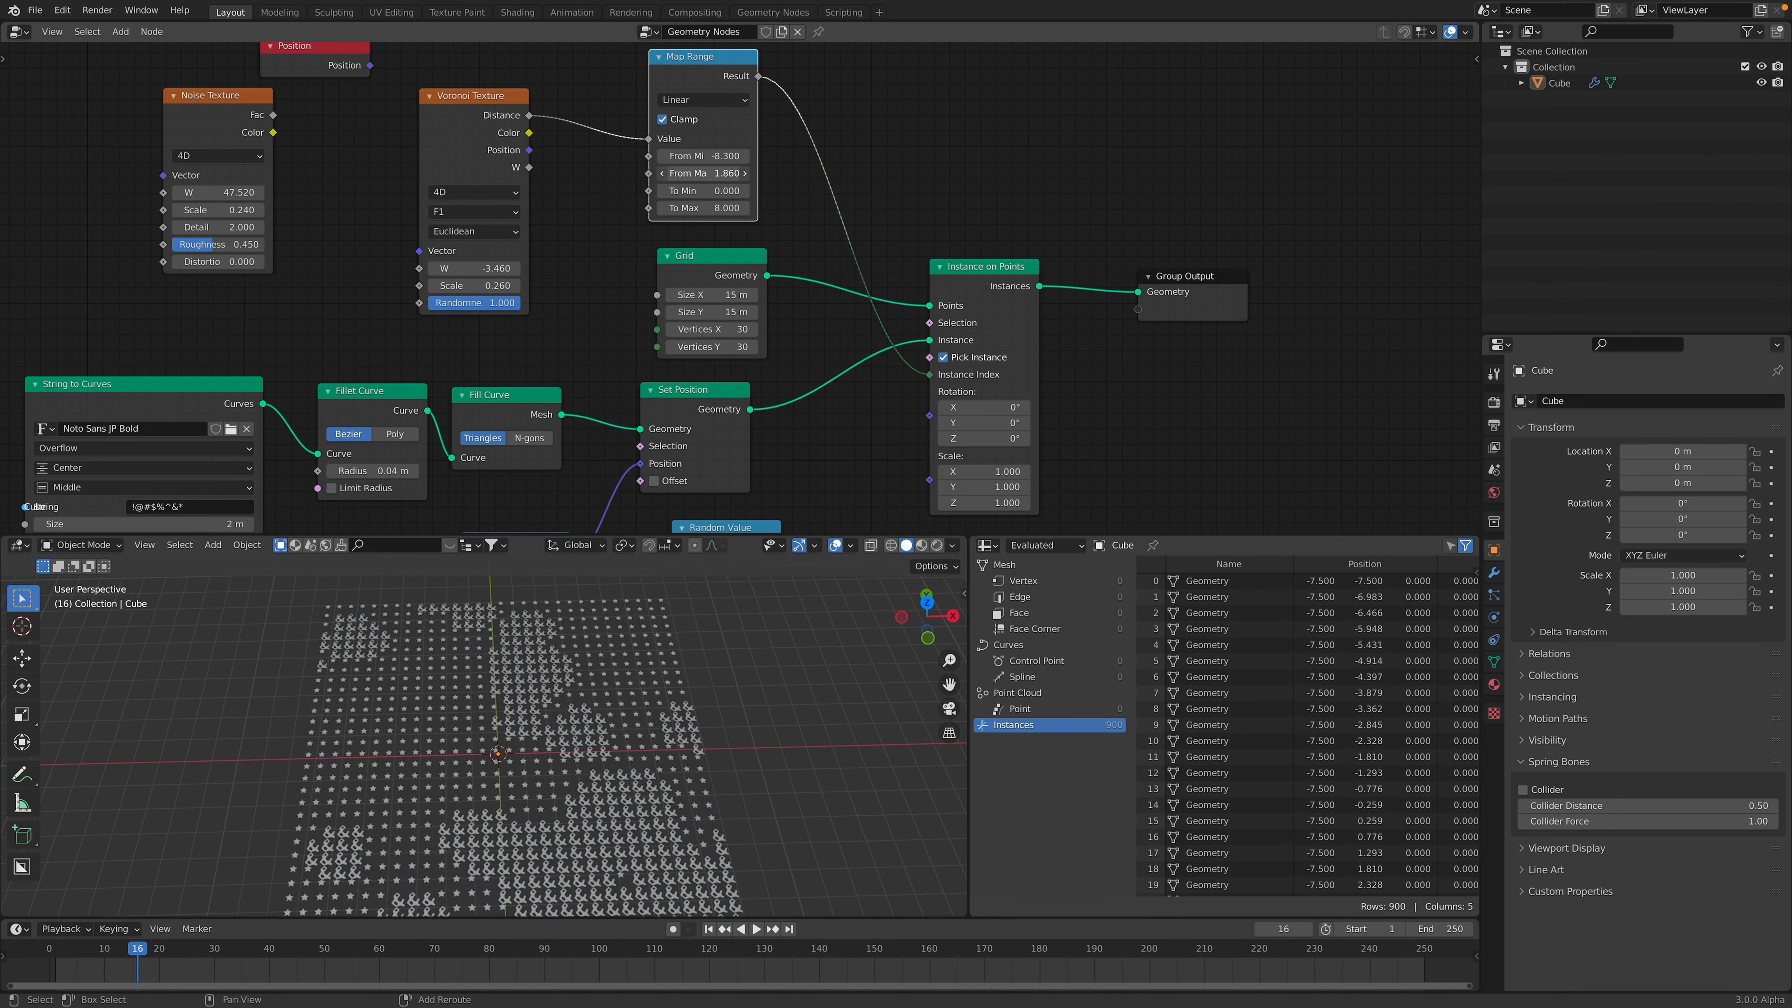
# - Move the Instance on Points node up, and turn its Pick Instance option off and back on
pyautogui.moveTo(1032, 266); pyautogui.dragTo(1039, 227)
pyautogui.scroll(-1, 988, 283)
pyautogui.moveTo(930, 325); pyautogui.dragTo(915, 306, button='middle')
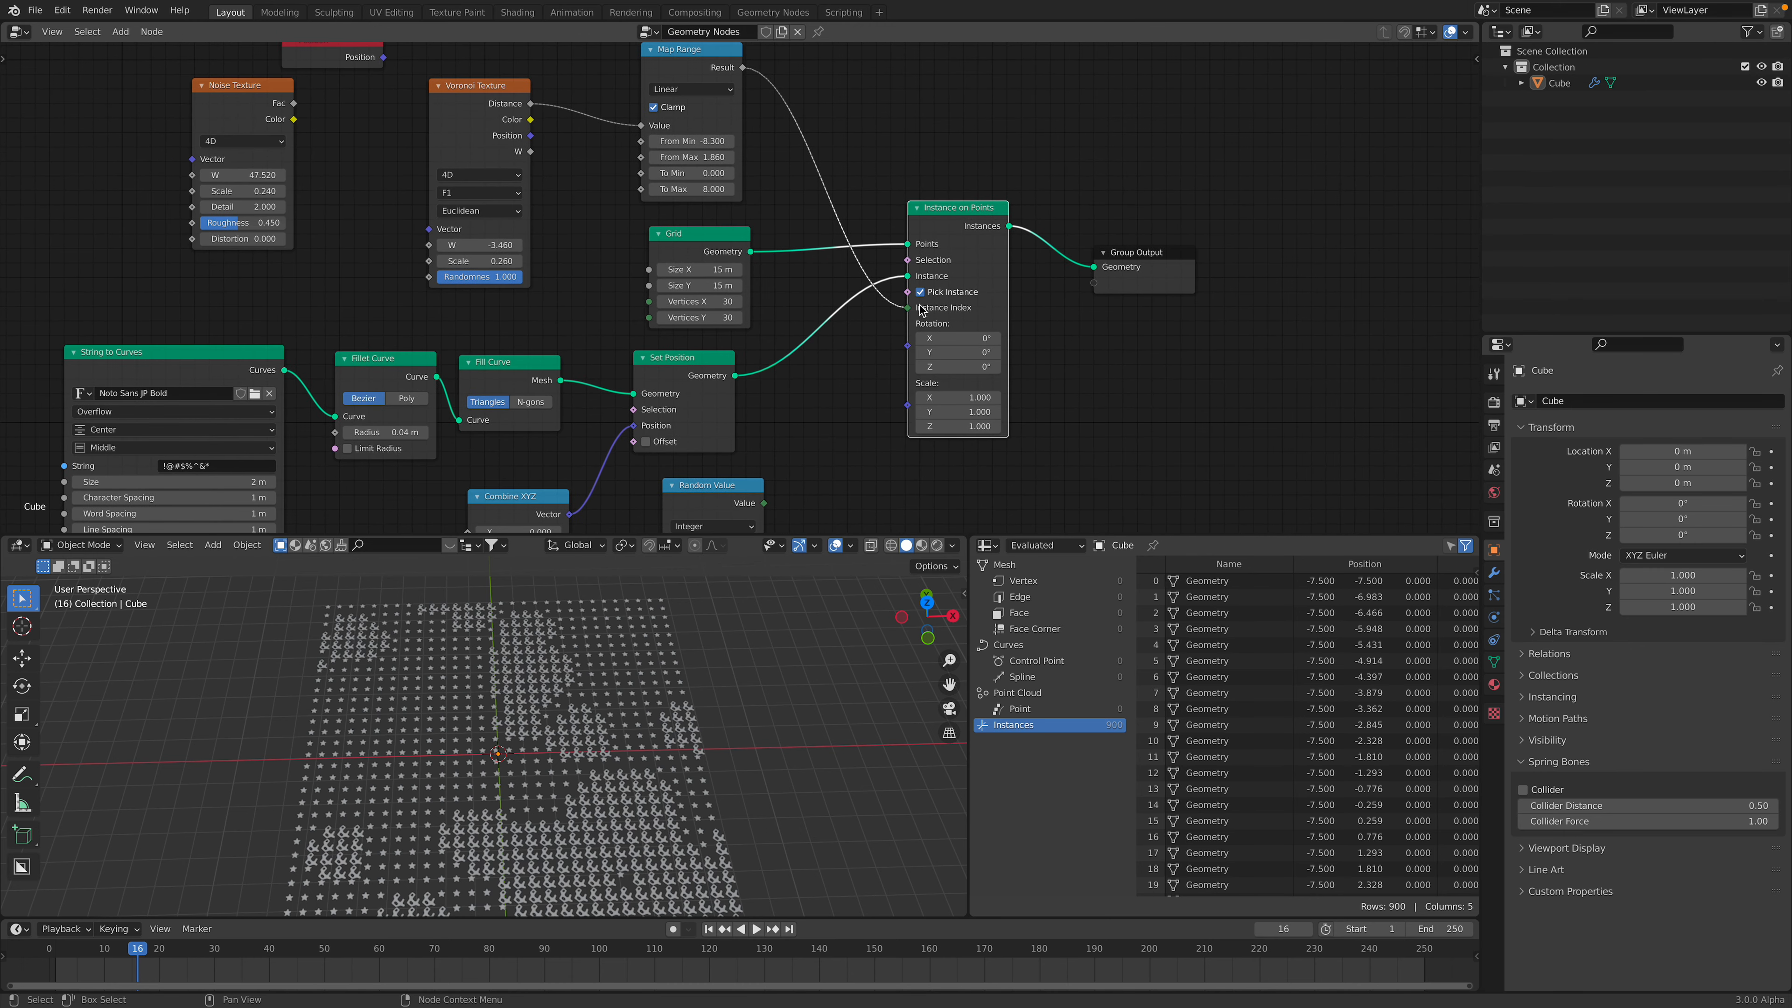
pyautogui.click(921, 290)
pyautogui.click(920, 291)
# - Reposition the Set Position node below the Grid node and save the file
pyautogui.moveTo(725, 369); pyautogui.dragTo(755, 323)
pyautogui.hotkey('ctrl', 's')
pyautogui.moveTo(845, 354); pyautogui.dragTo(797, 333, button='middle')
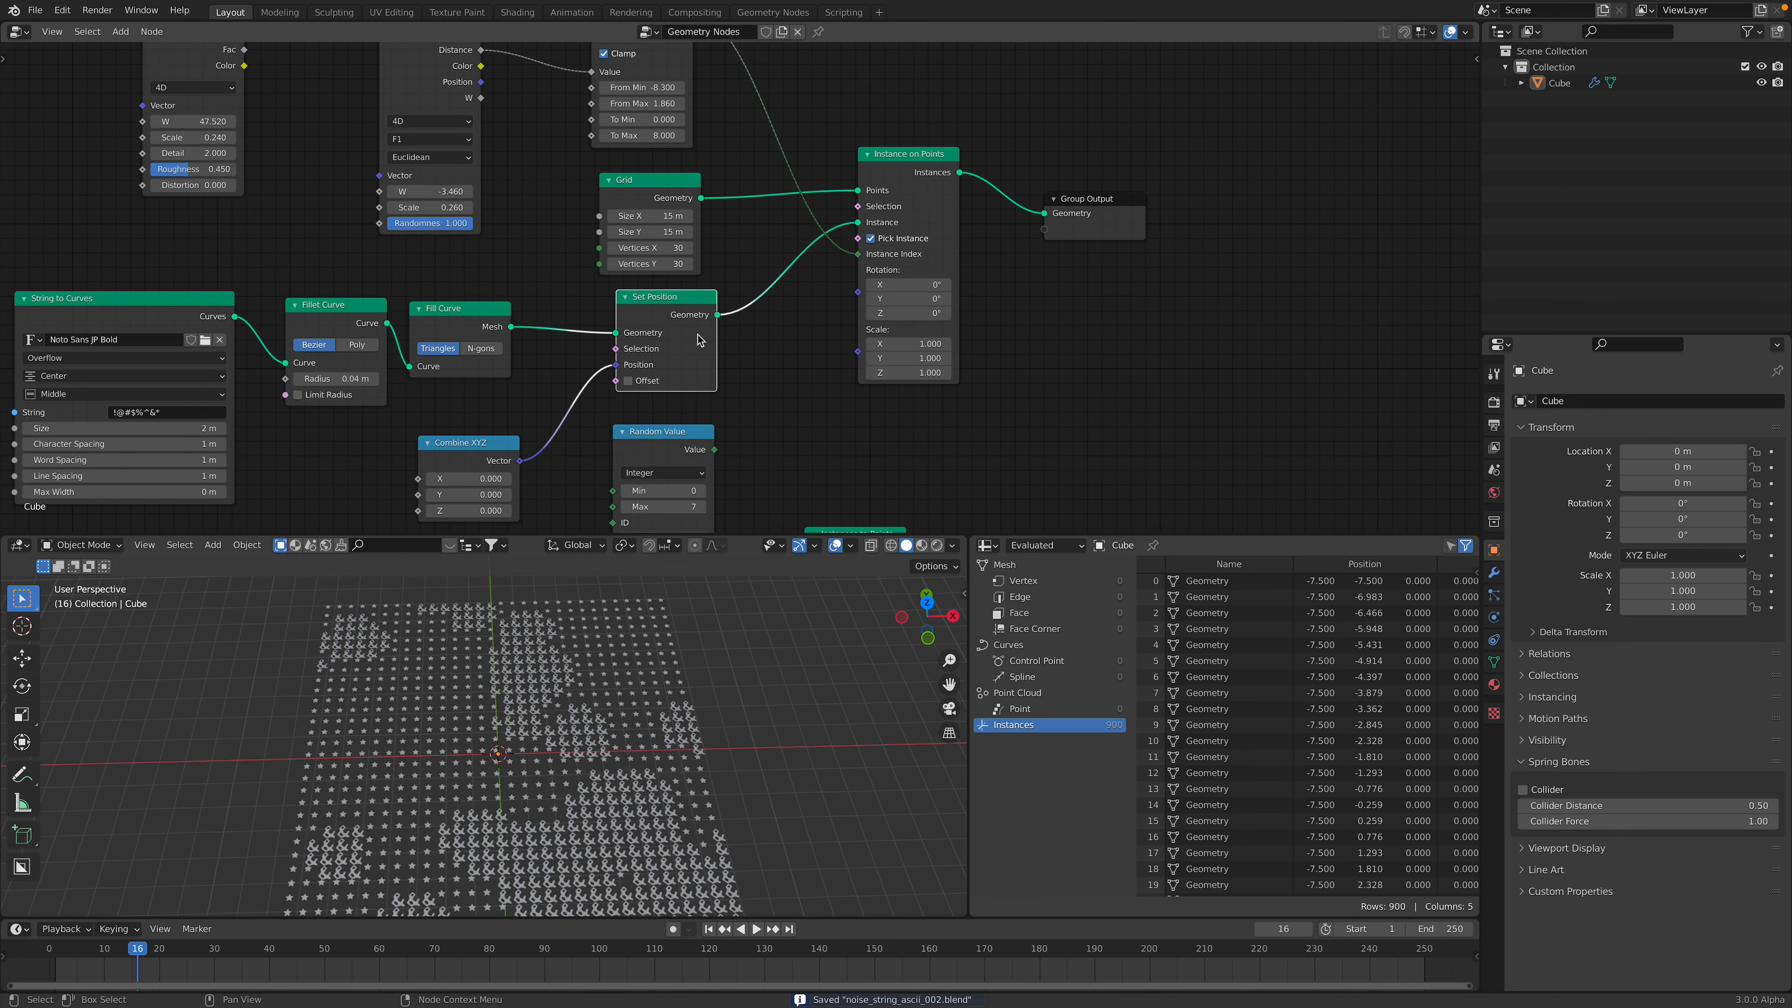
pyautogui.moveTo(698, 334); pyautogui.dragTo(679, 338)
# - Insert a Float to Integer node in Round mode between the Map Range's Result and the Instance Index, and save the file
pyautogui.moveTo(744, 190); pyautogui.dragTo(719, 321, button='middle')
pyautogui.hotkey('shift', 'a')
pyautogui.click(786, 160)
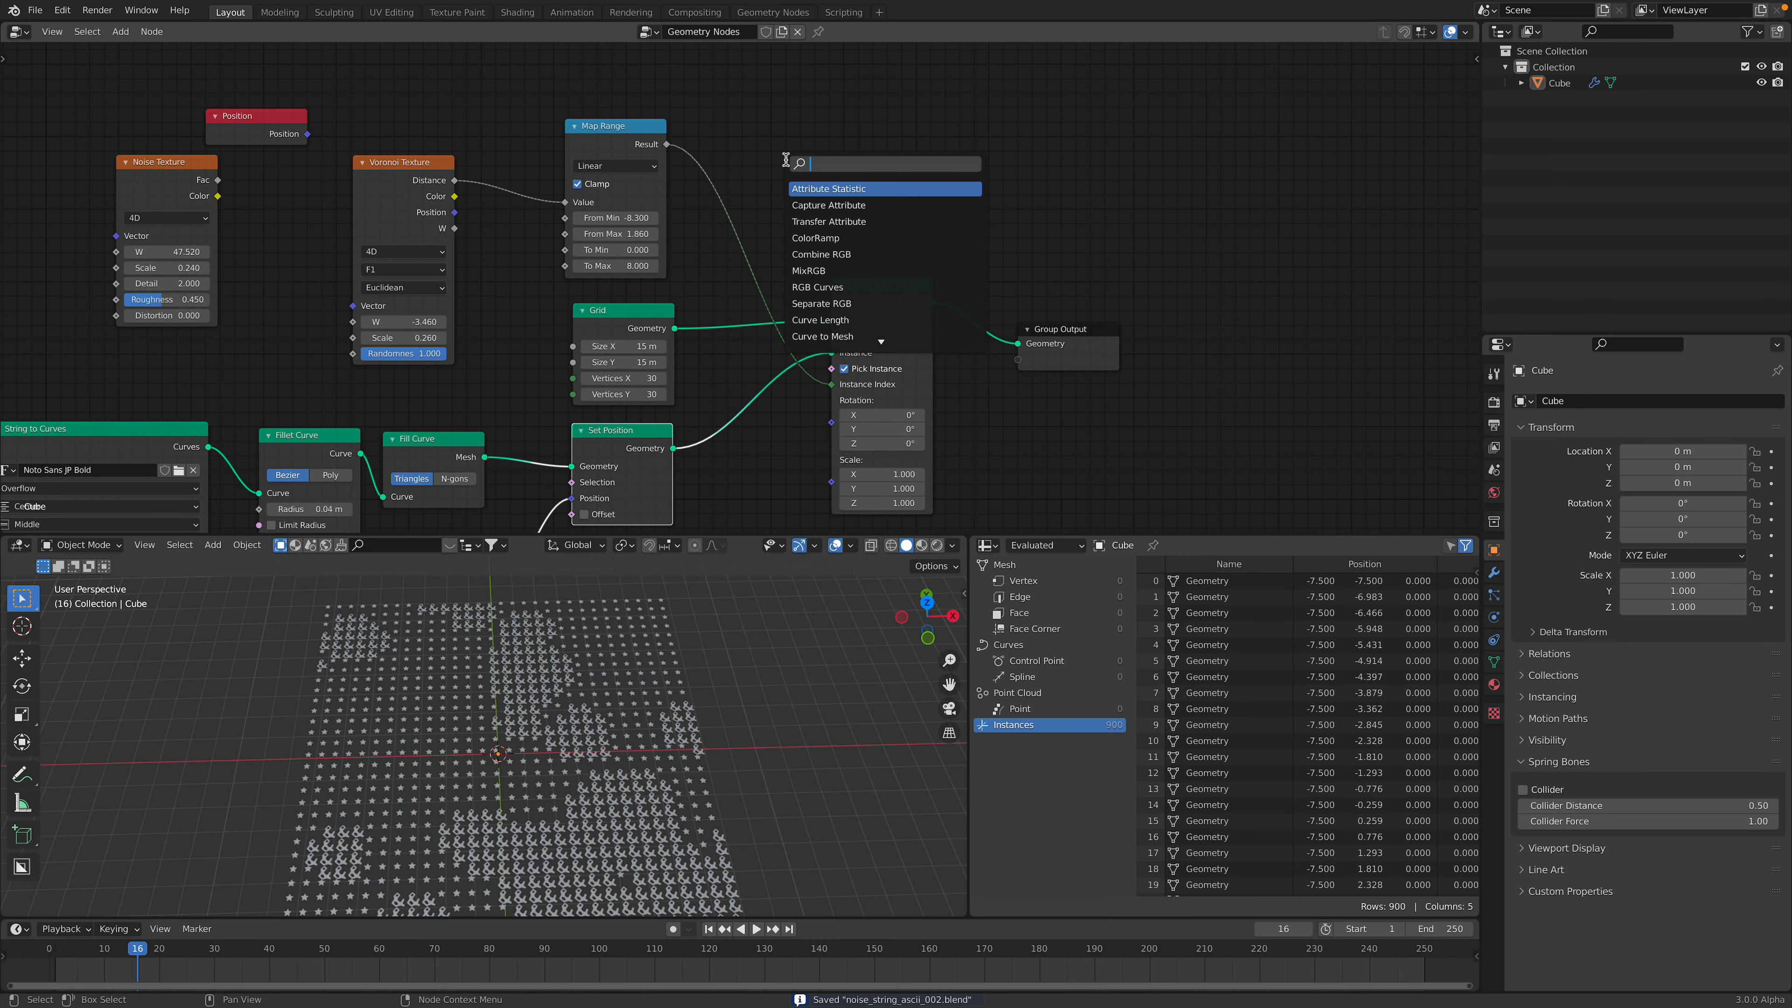
pyautogui.write('float')
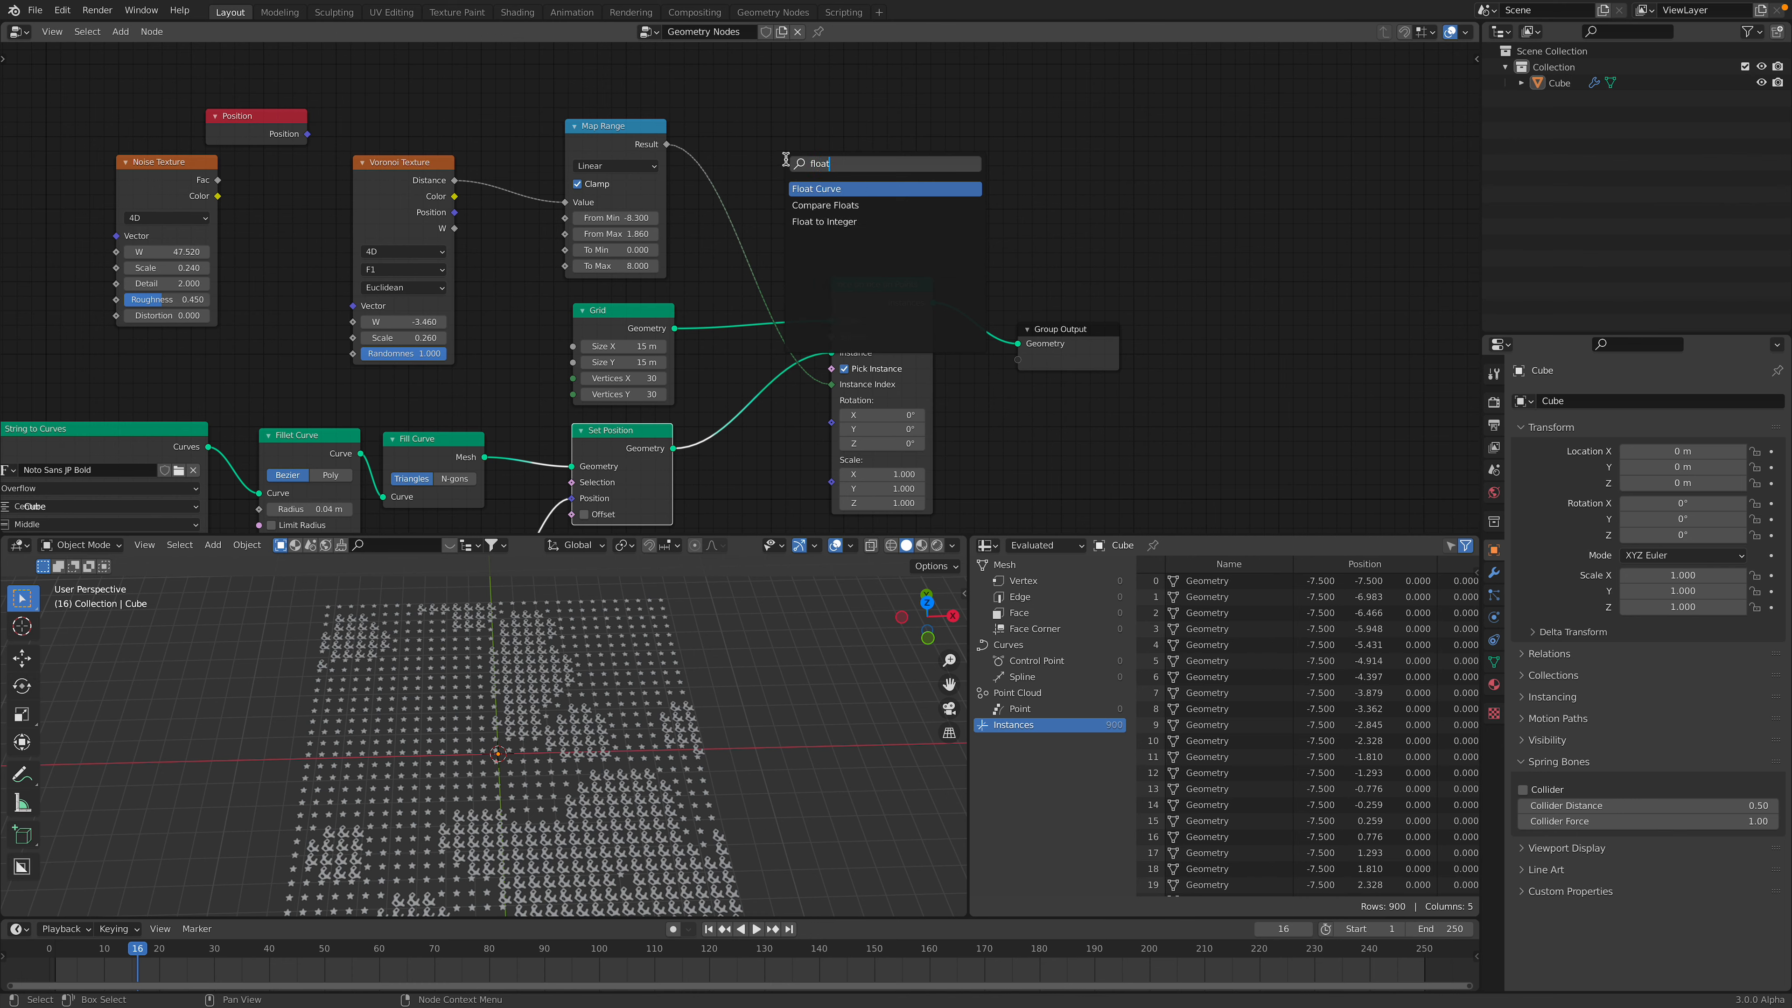
pyautogui.press('Down')
pyautogui.press('Down')
pyautogui.press('Return')
pyautogui.click(708, 176)
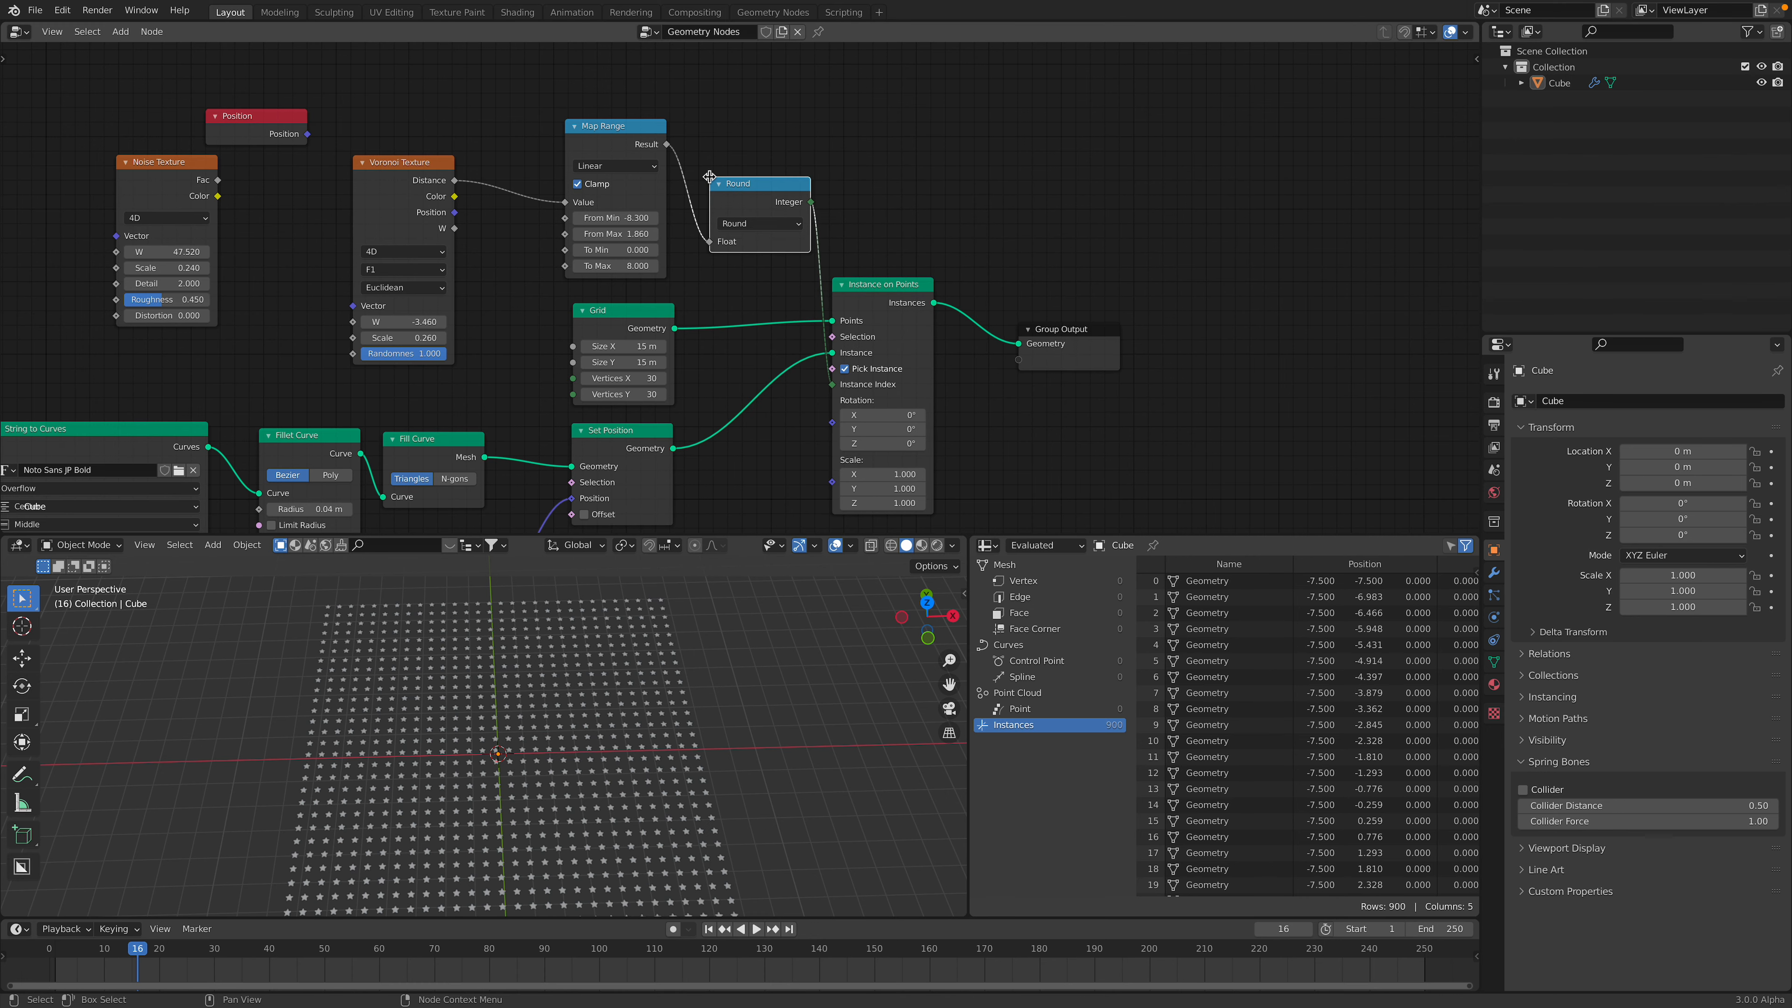
pyautogui.hotkey('ctrl', 's')
# - Set the Map Range's From Min to 0.300 and From Max to 0.980
pyautogui.keyDown('shift'); pyautogui.moveTo(614, 219); pyautogui.dragTo(579, 234); pyautogui.keyUp('shift')
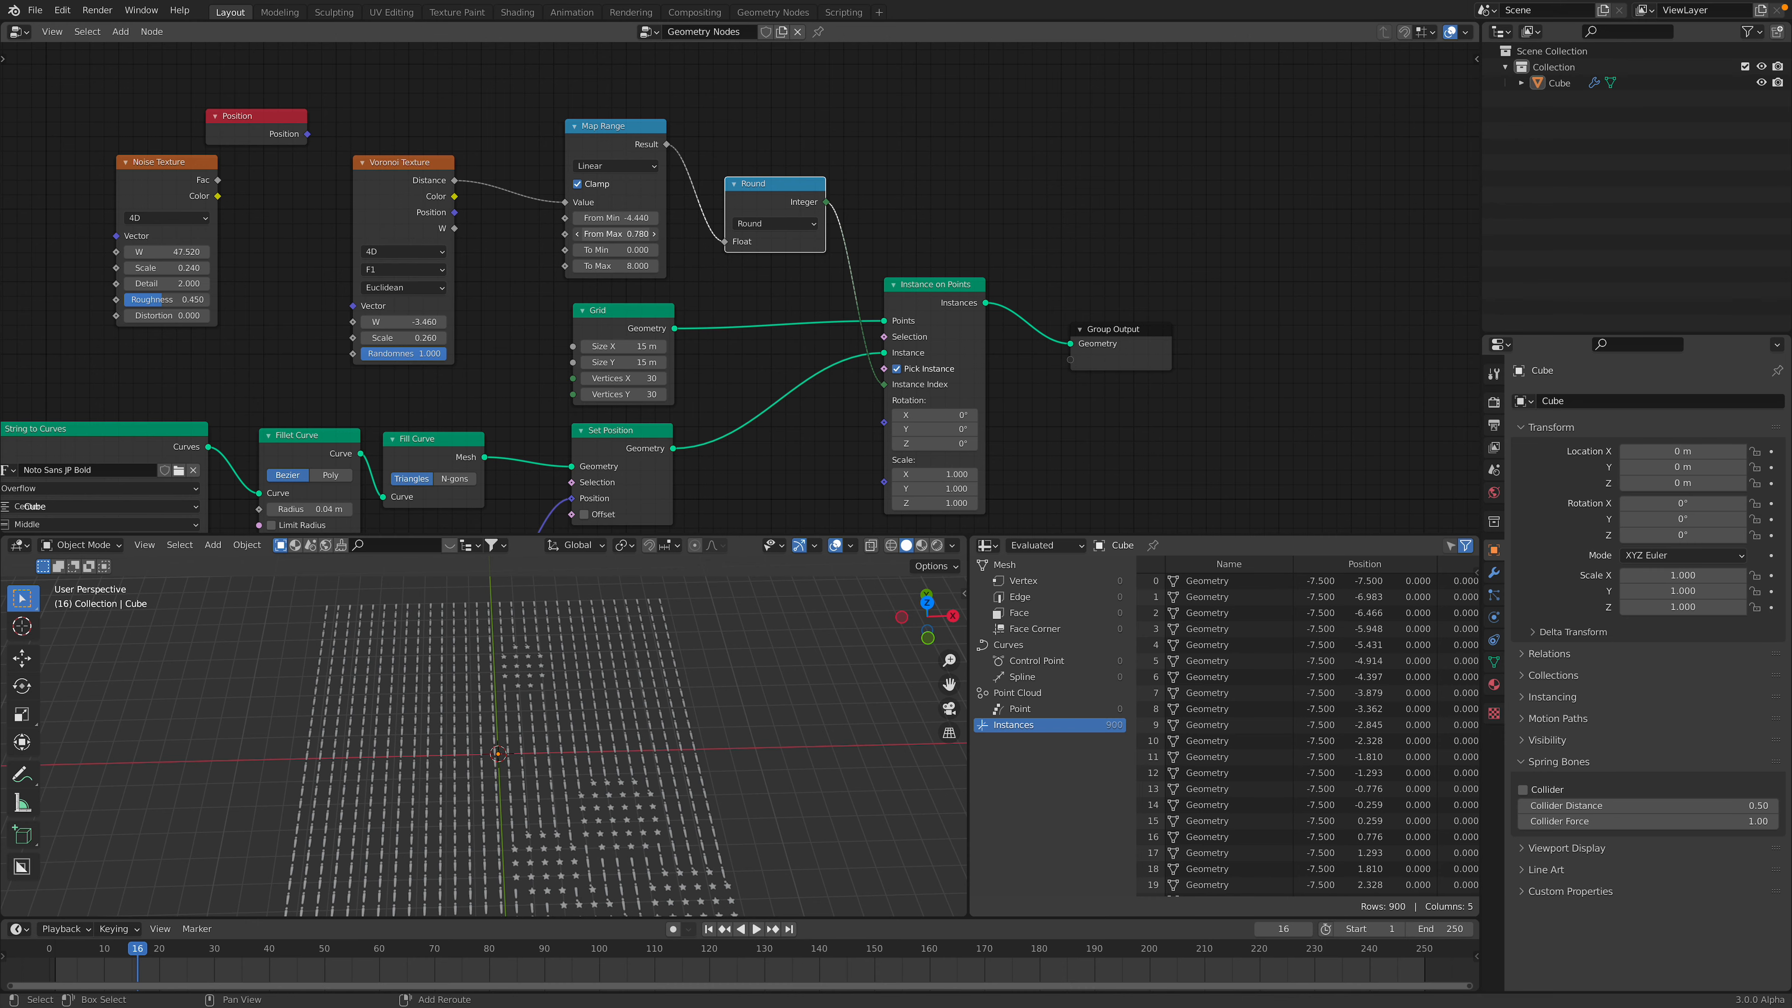
pyautogui.scroll(1, 592, 134)
pyautogui.moveTo(597, 130); pyautogui.dragTo(576, 131)
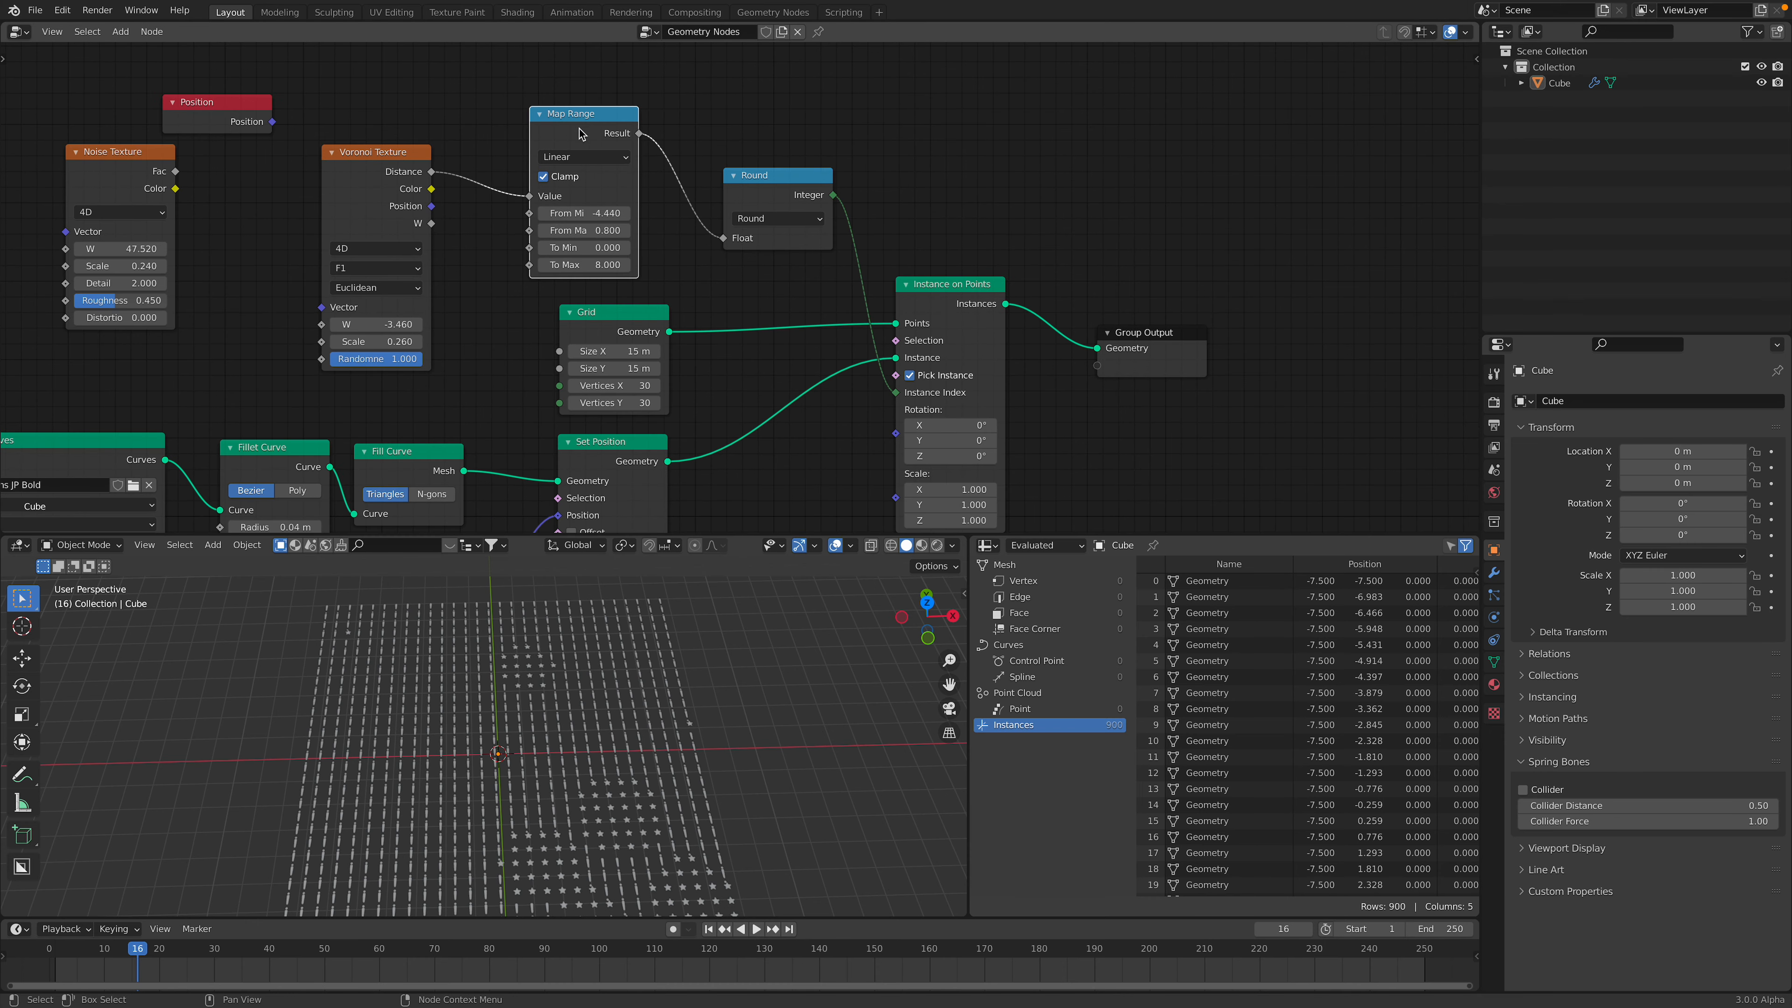
pyautogui.moveTo(584, 213); pyautogui.dragTo(705, 213)
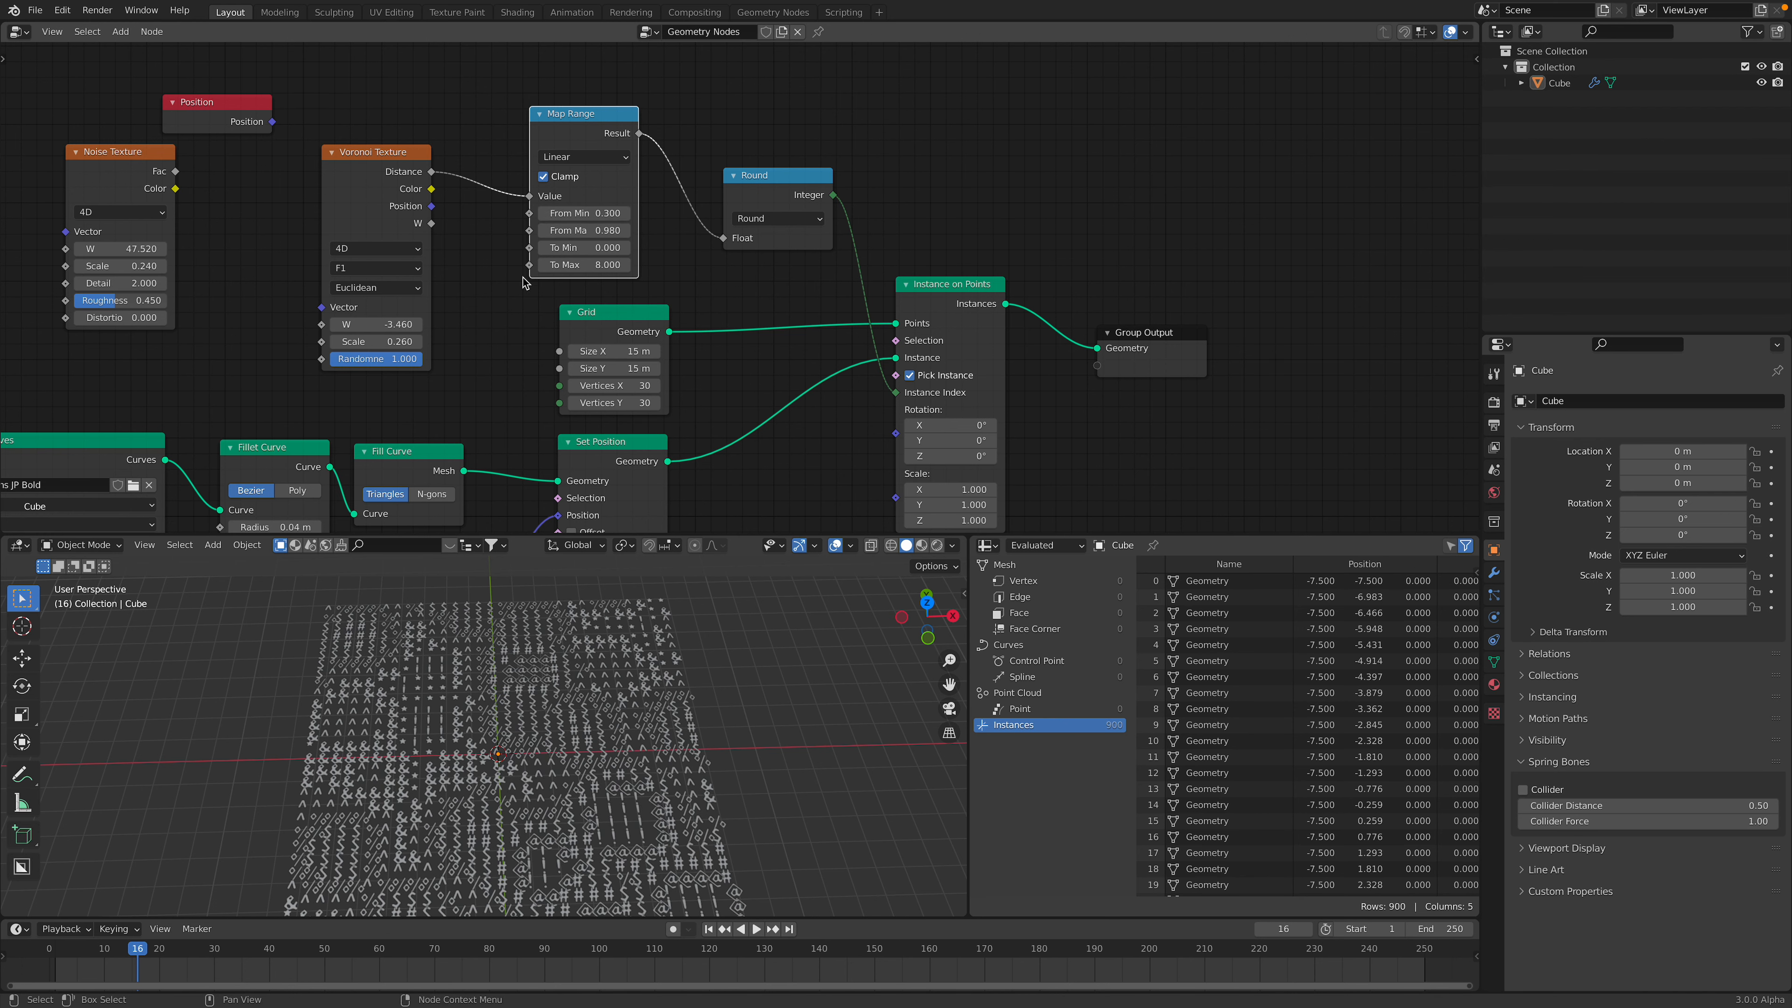
# - Move the Voronoi Texture node closer to the Map Range, set its W to 38.940, and save the file
pyautogui.moveTo(383, 166); pyautogui.dragTo(408, 142)
pyautogui.moveTo(649, 618); pyautogui.dragTo(627, 752, button='middle')
pyautogui.hotkey('ctrl', 's')
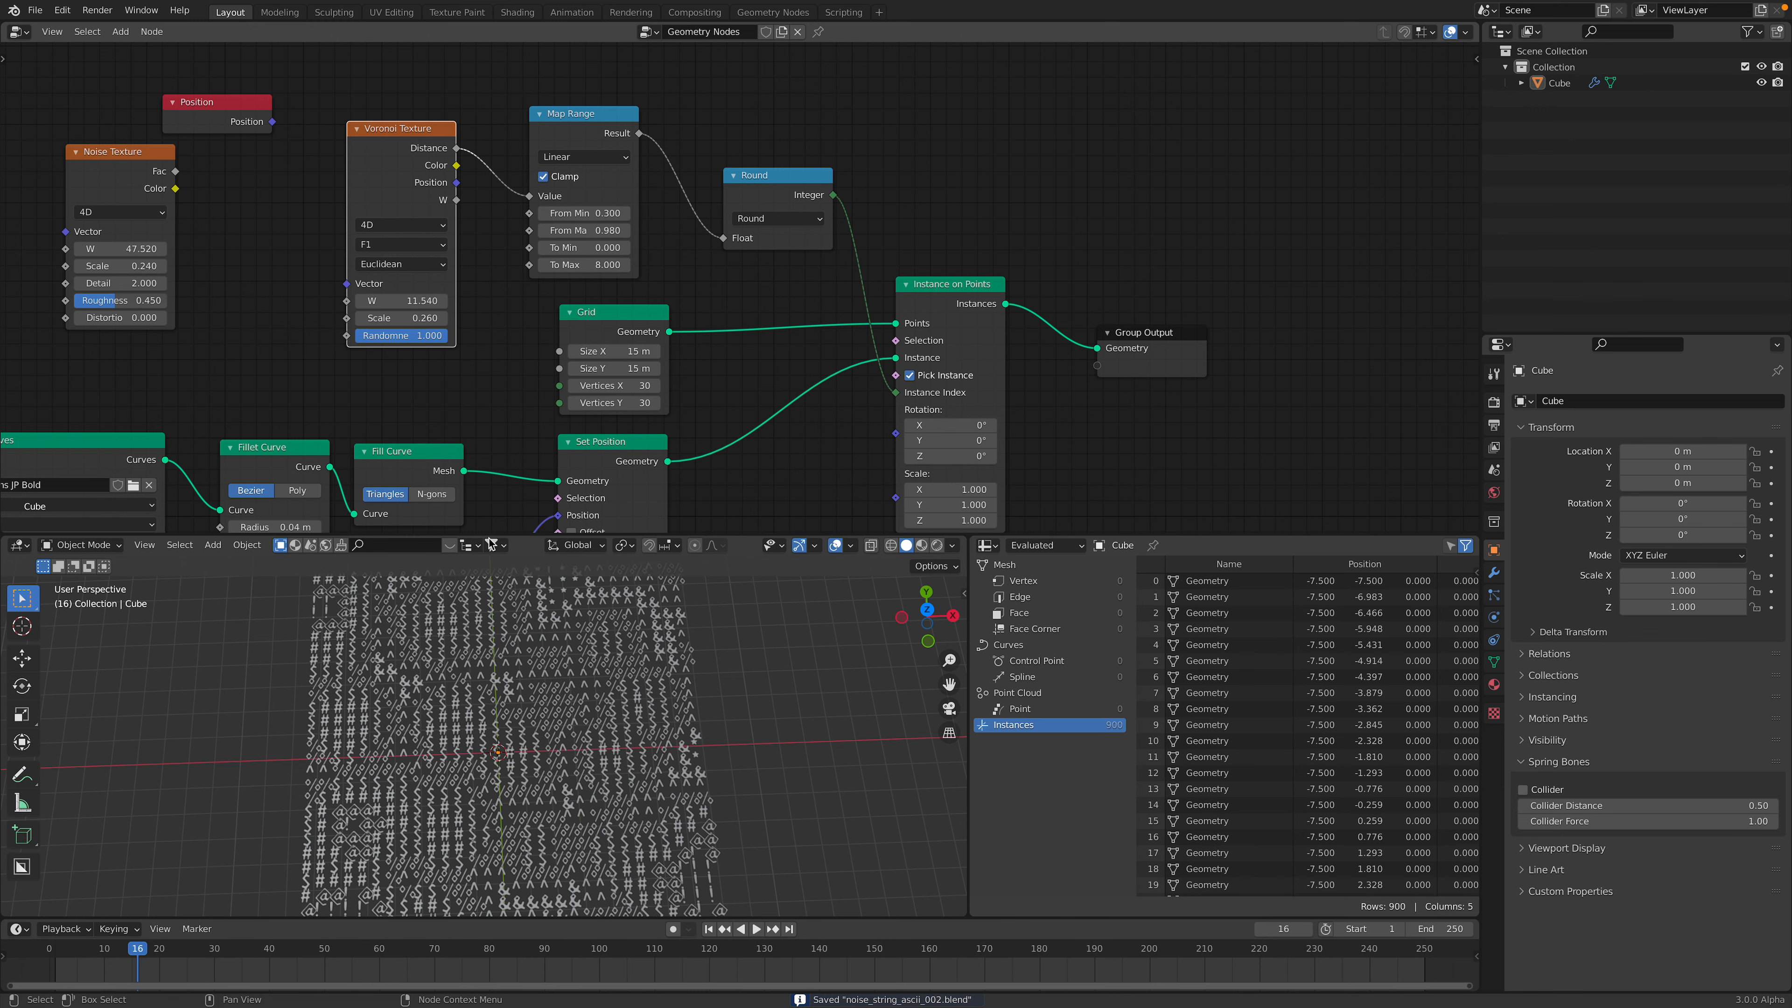
pyautogui.moveTo(391, 293); pyautogui.dragTo(409, 295)
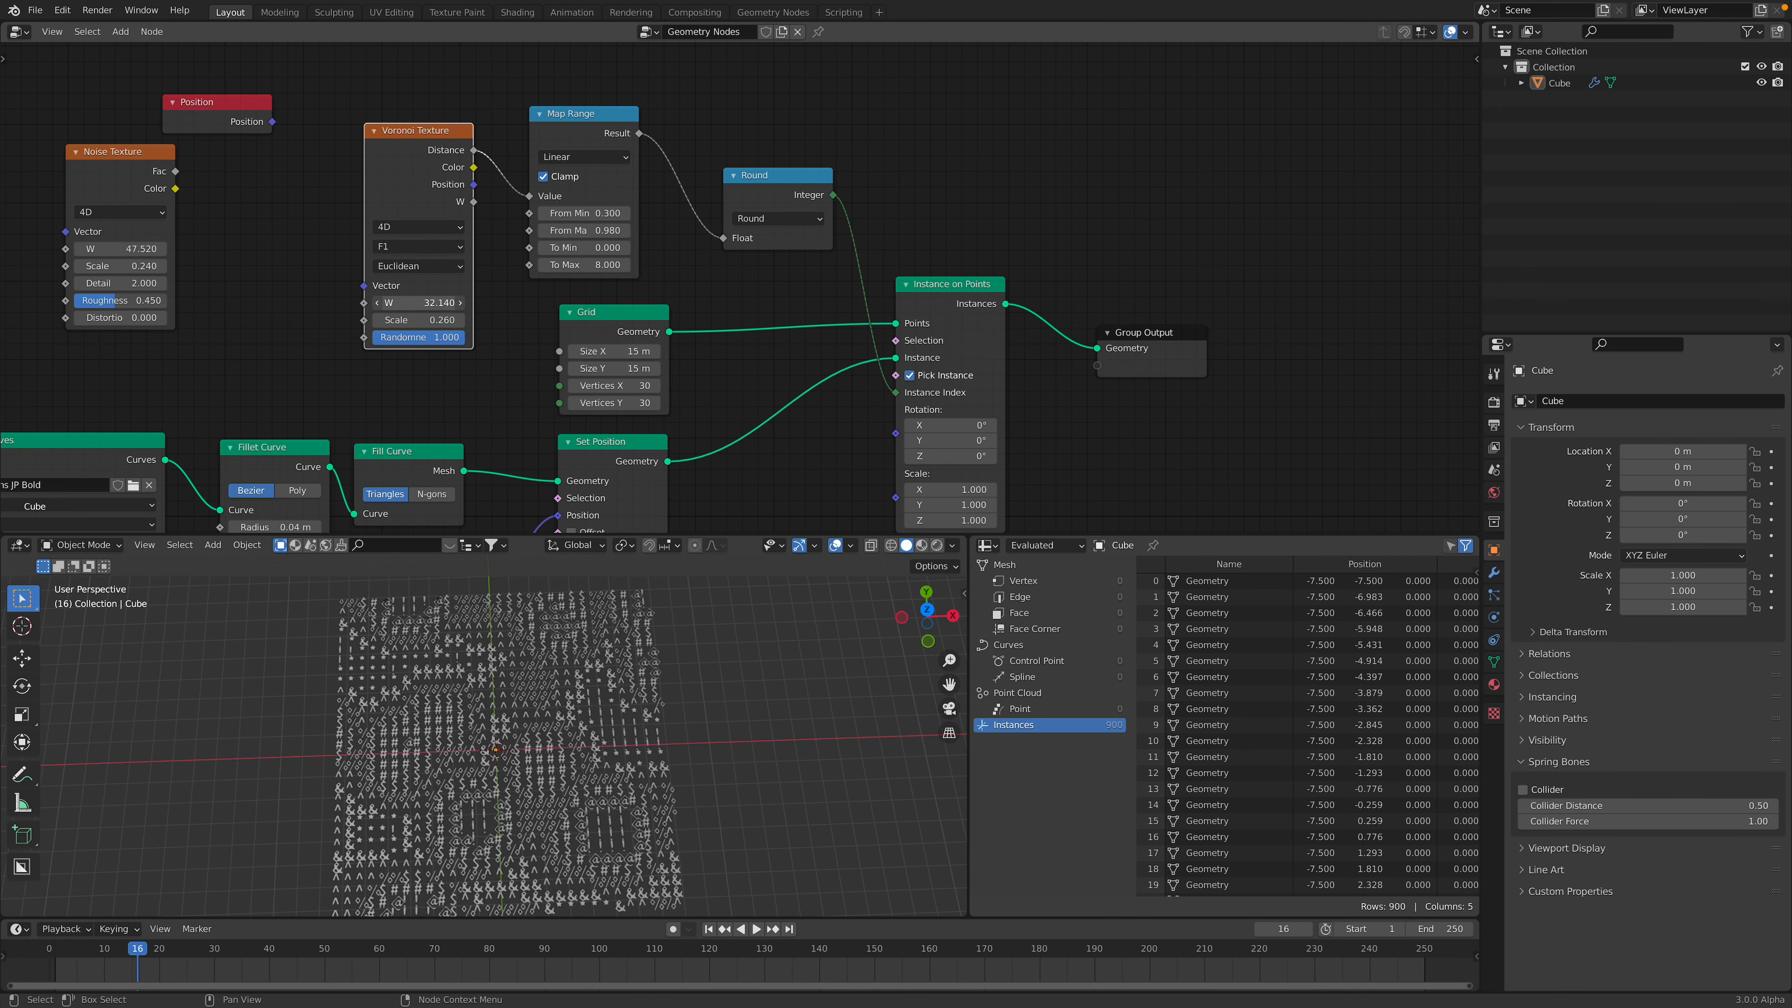
# - Connect the Noise Texture's Fac to the Map Range's Value, and set the texture's Scale to 0.120 and W to 91.520
pyautogui.moveTo(155, 180); pyautogui.dragTo(529, 196)
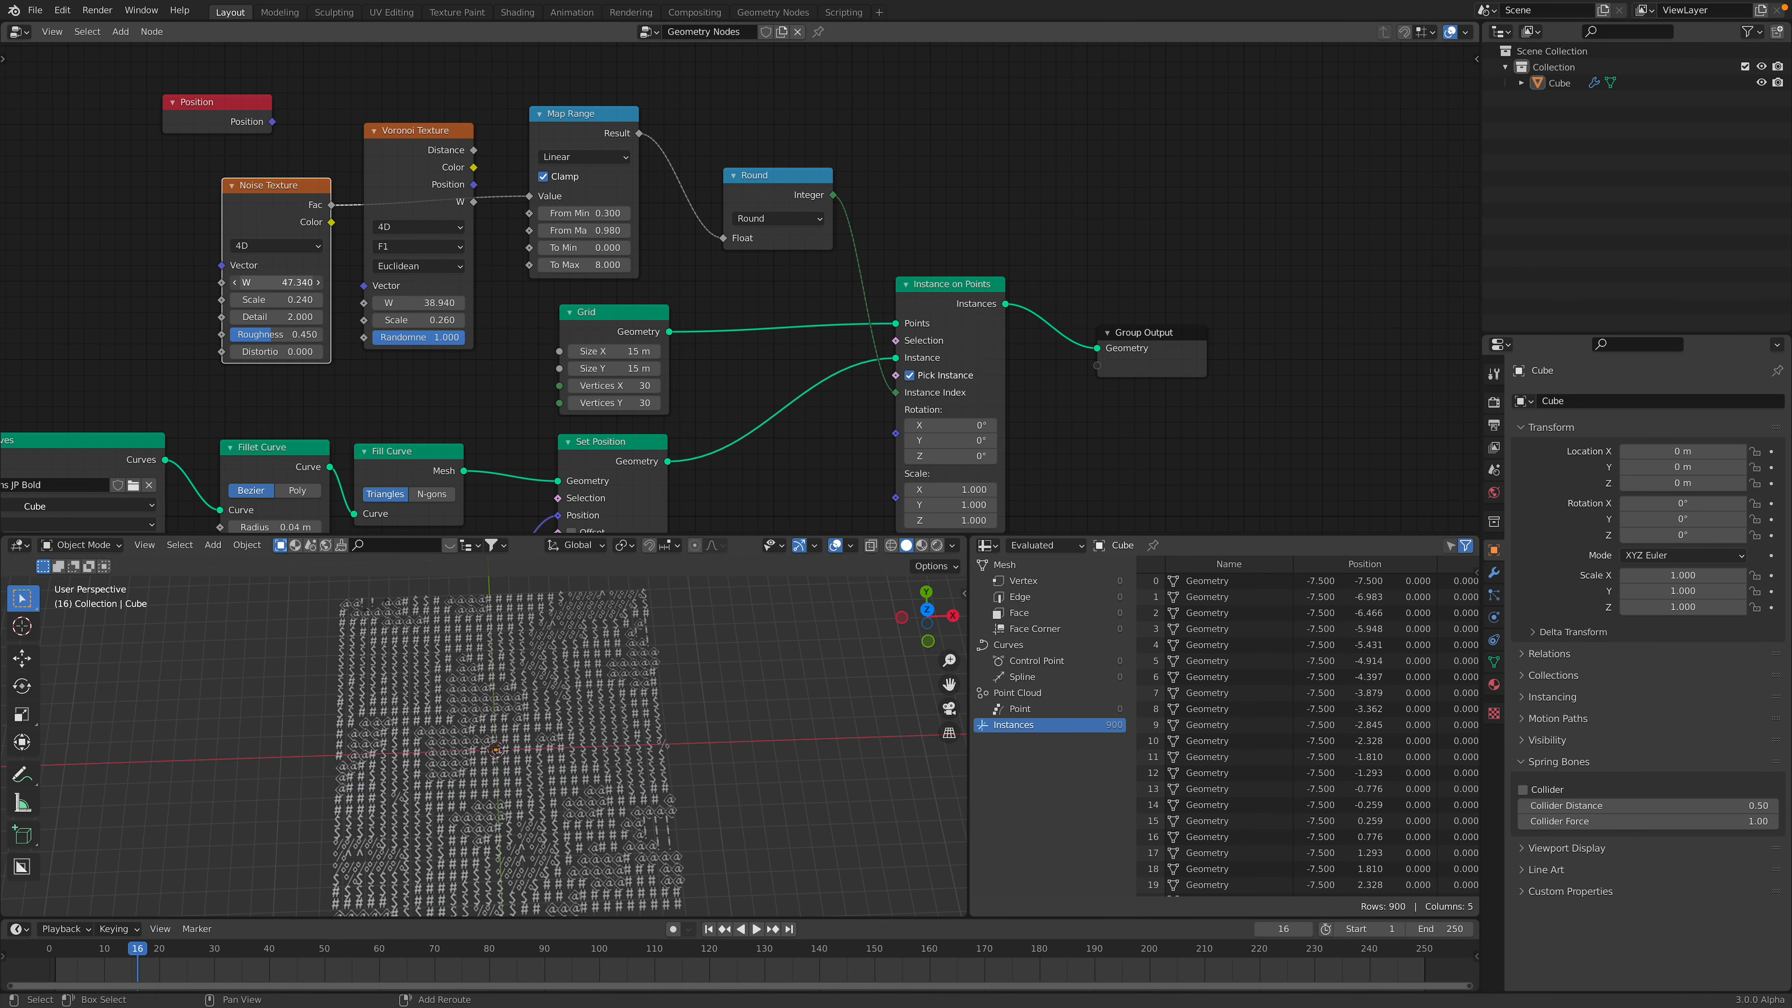
pyautogui.moveTo(276, 282)
pyautogui.mouseDown()
pyautogui.moveTo(310, 283)
pyautogui.moveTo(254, 300)
pyautogui.mouseUp()
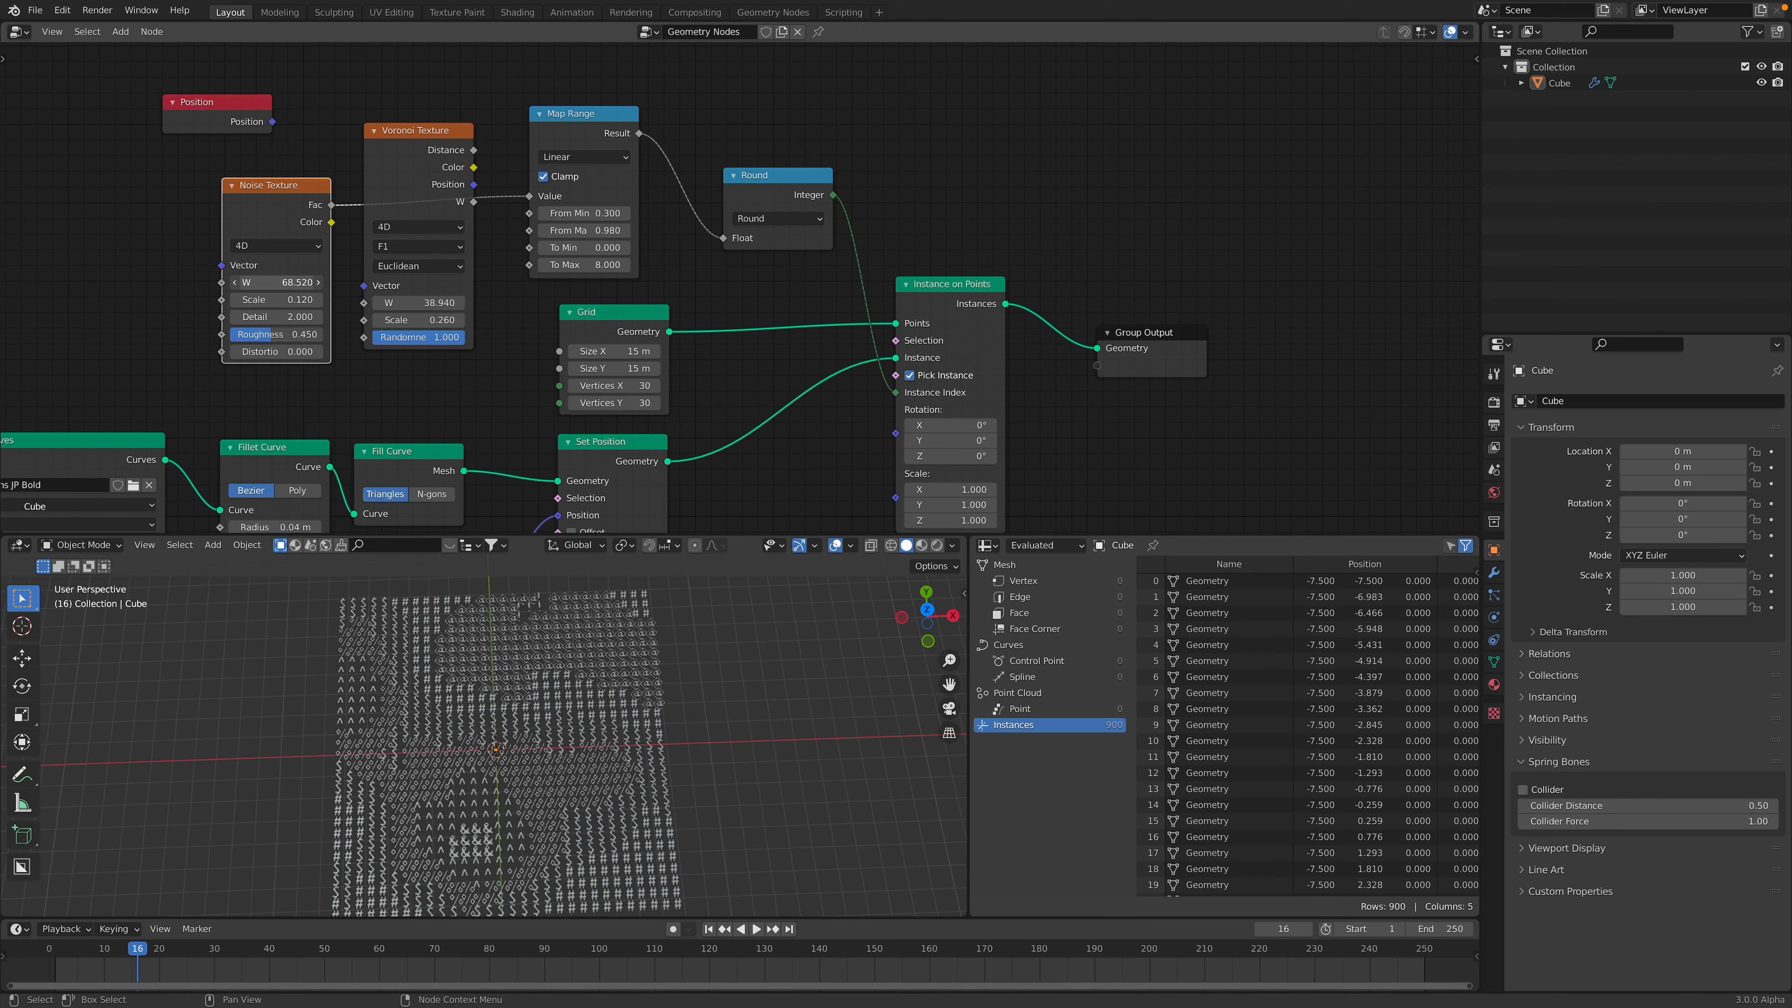
pyautogui.hotkey('ctrl', 's')
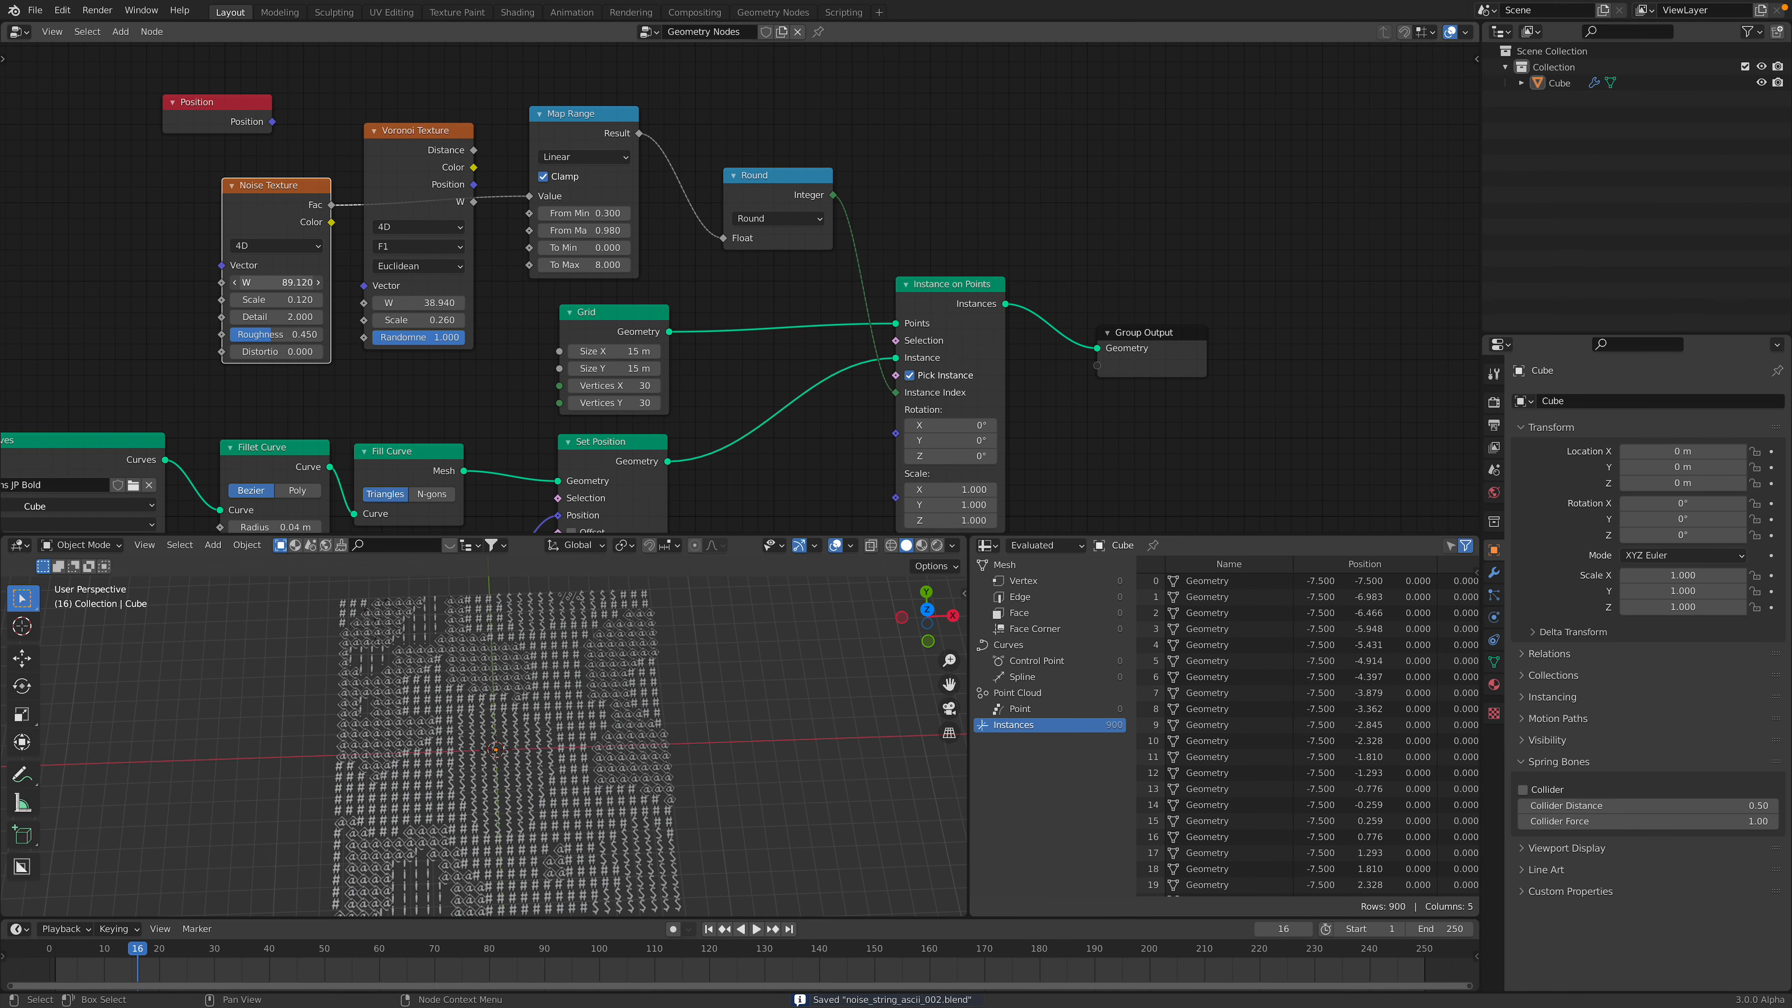
pyautogui.moveTo(300, 283); pyautogui.dragTo(384, 283)
# - Set the Map Range's From Min to 0.080 and From Max to 0.640, and the Noise Texture's W to 119.320
pyautogui.scroll(3, 500, 306)
pyautogui.moveTo(799, 171); pyautogui.dragTo(777, 173)
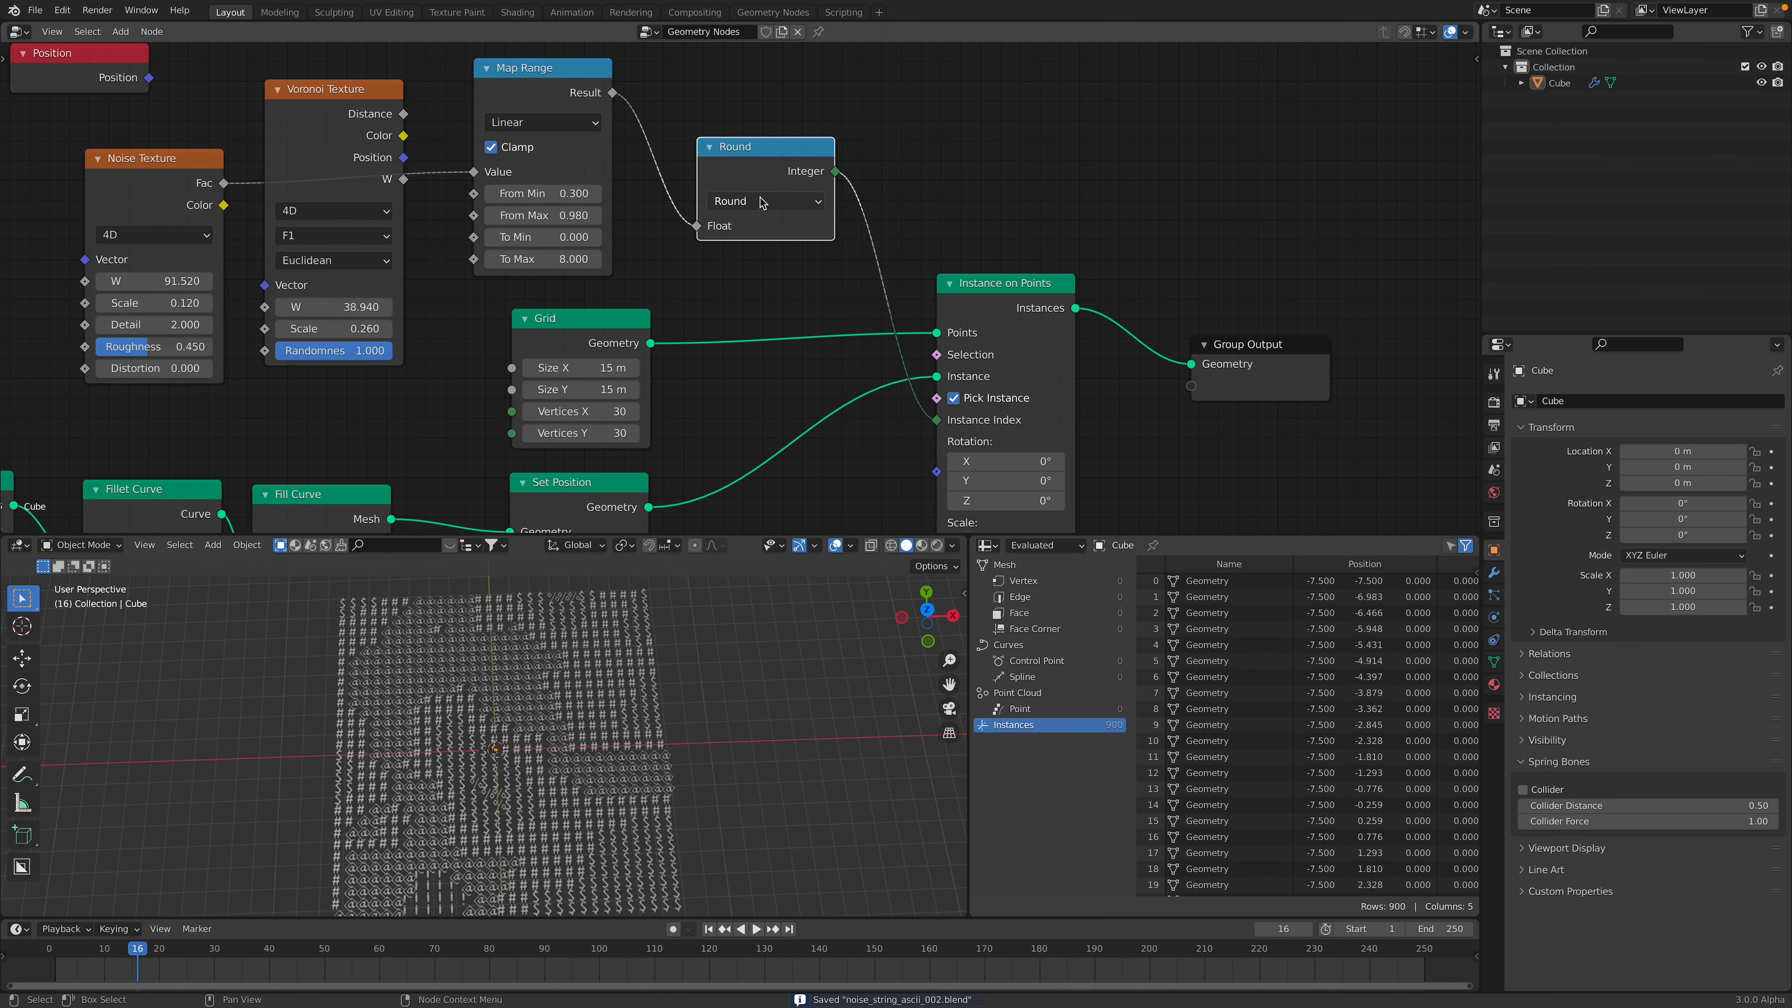
pyautogui.moveTo(542, 151); pyautogui.dragTo(547, 151)
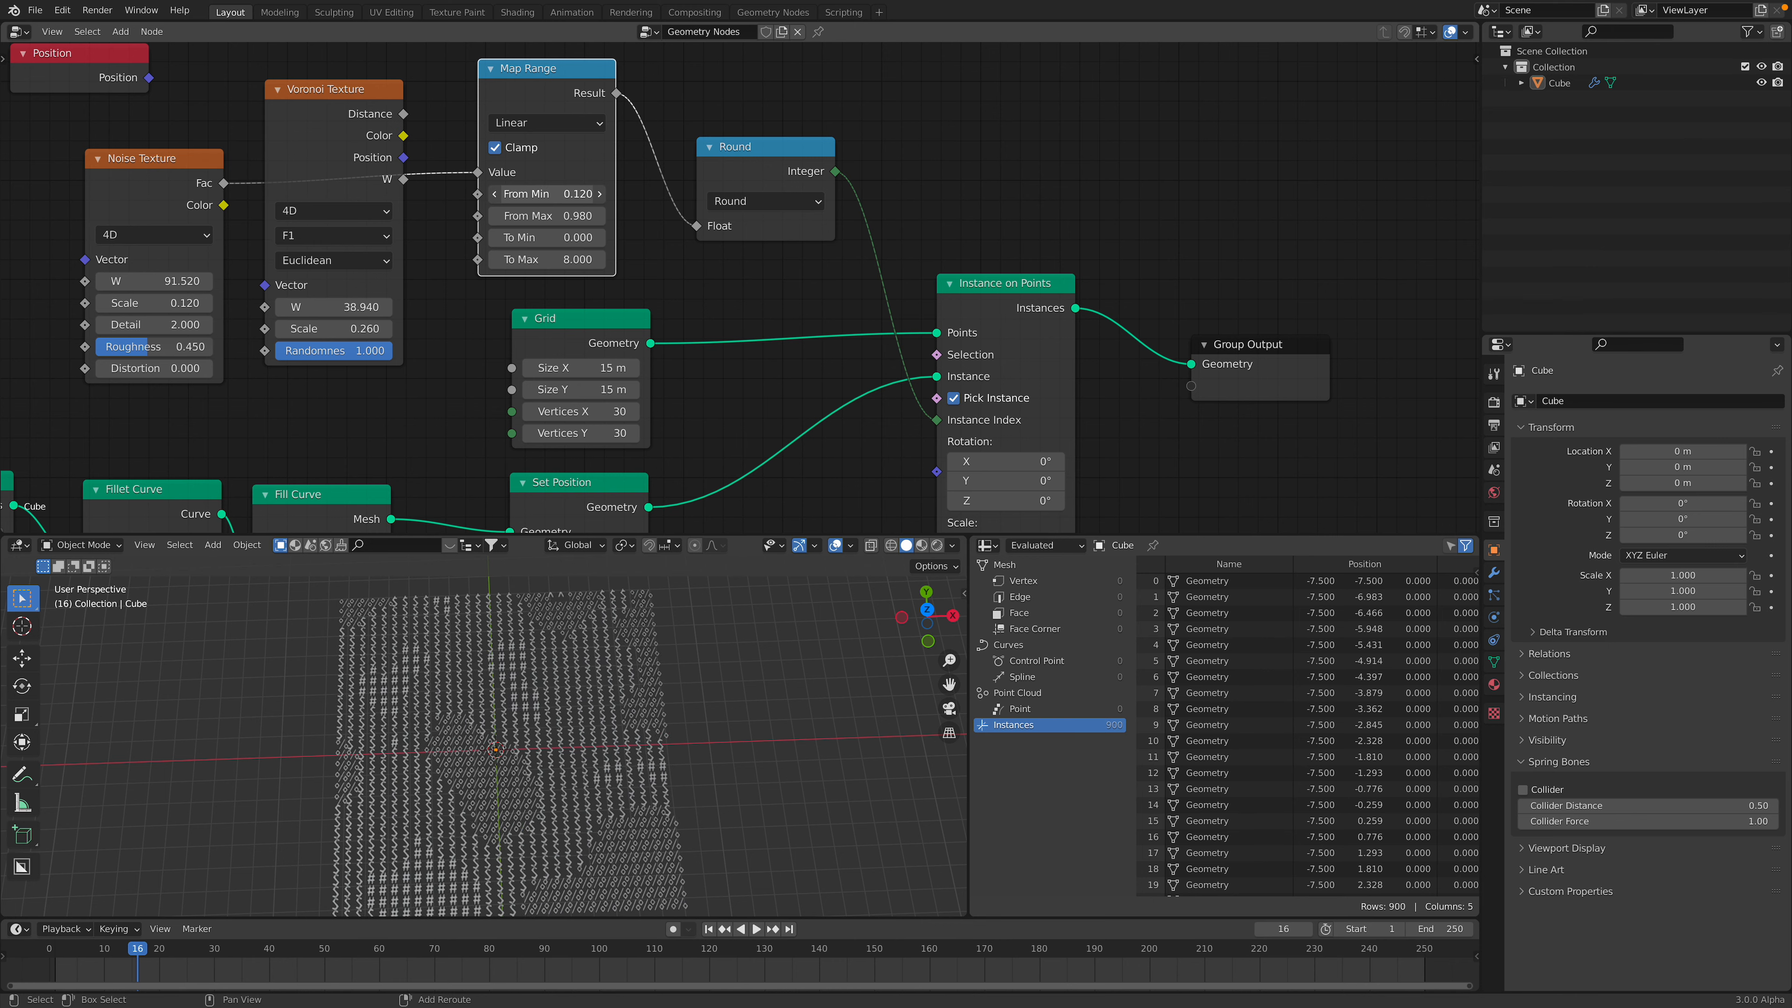
pyautogui.moveTo(546, 193); pyautogui.dragTo(490, 193)
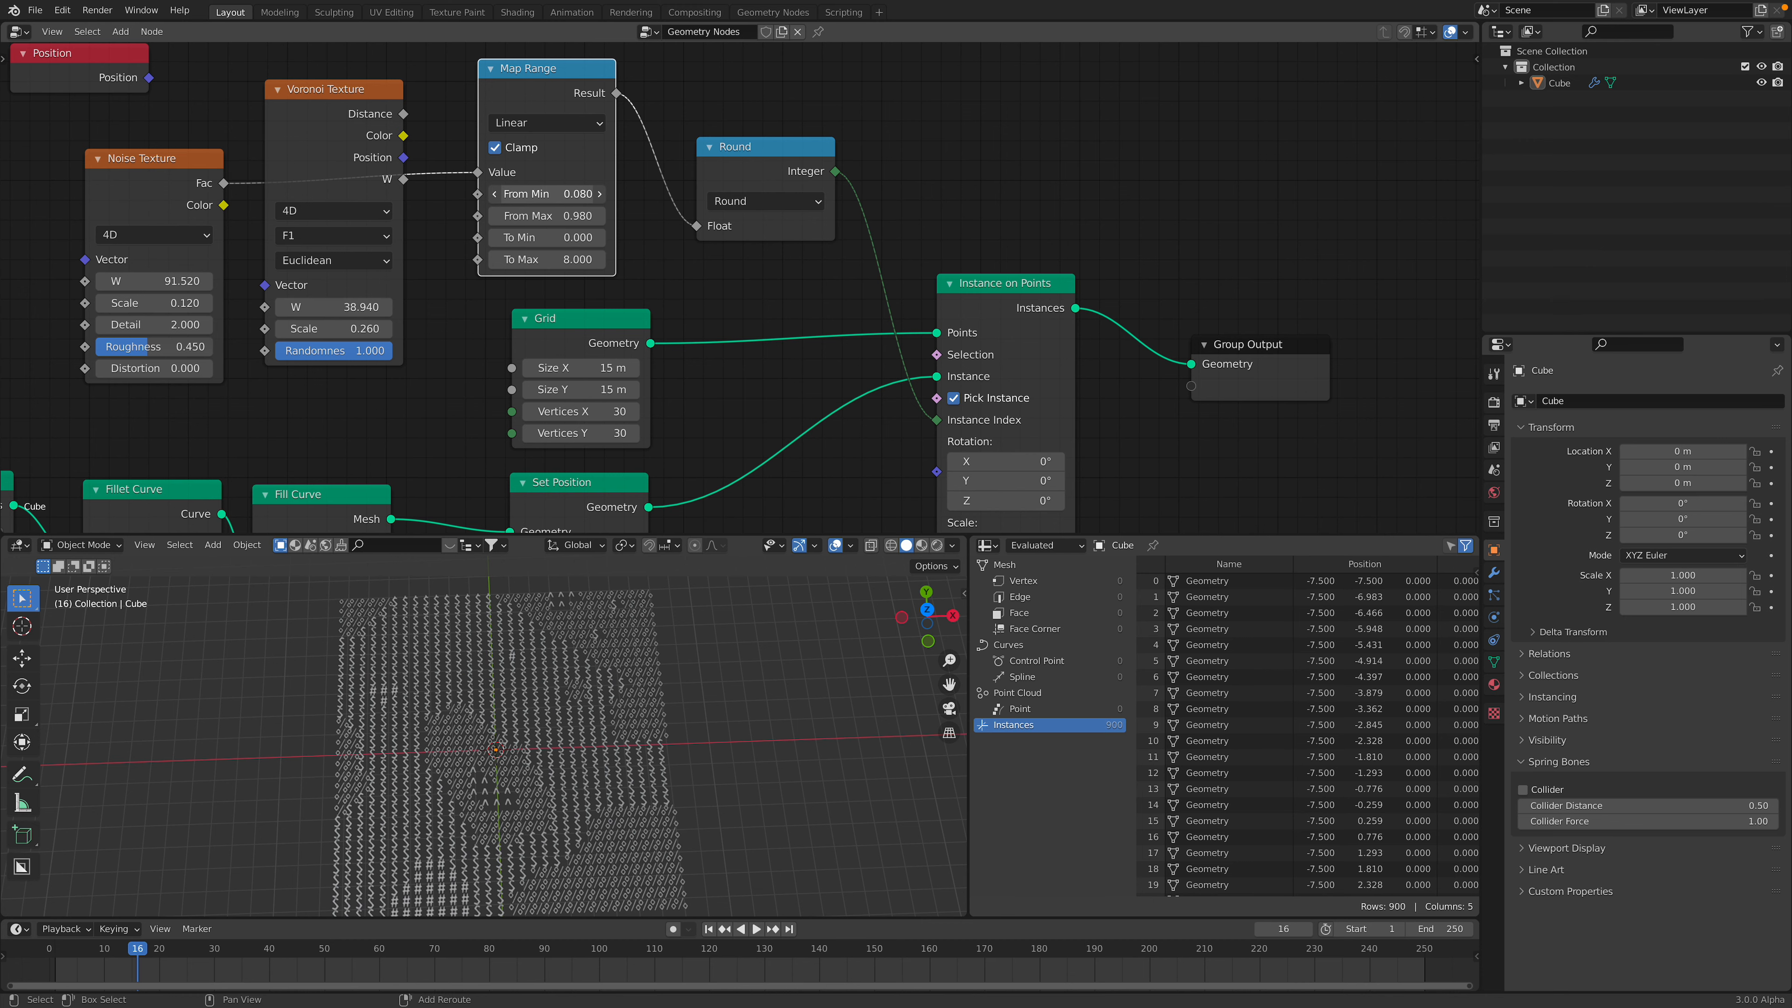
pyautogui.moveTo(531, 98); pyautogui.dragTo(525, 104)
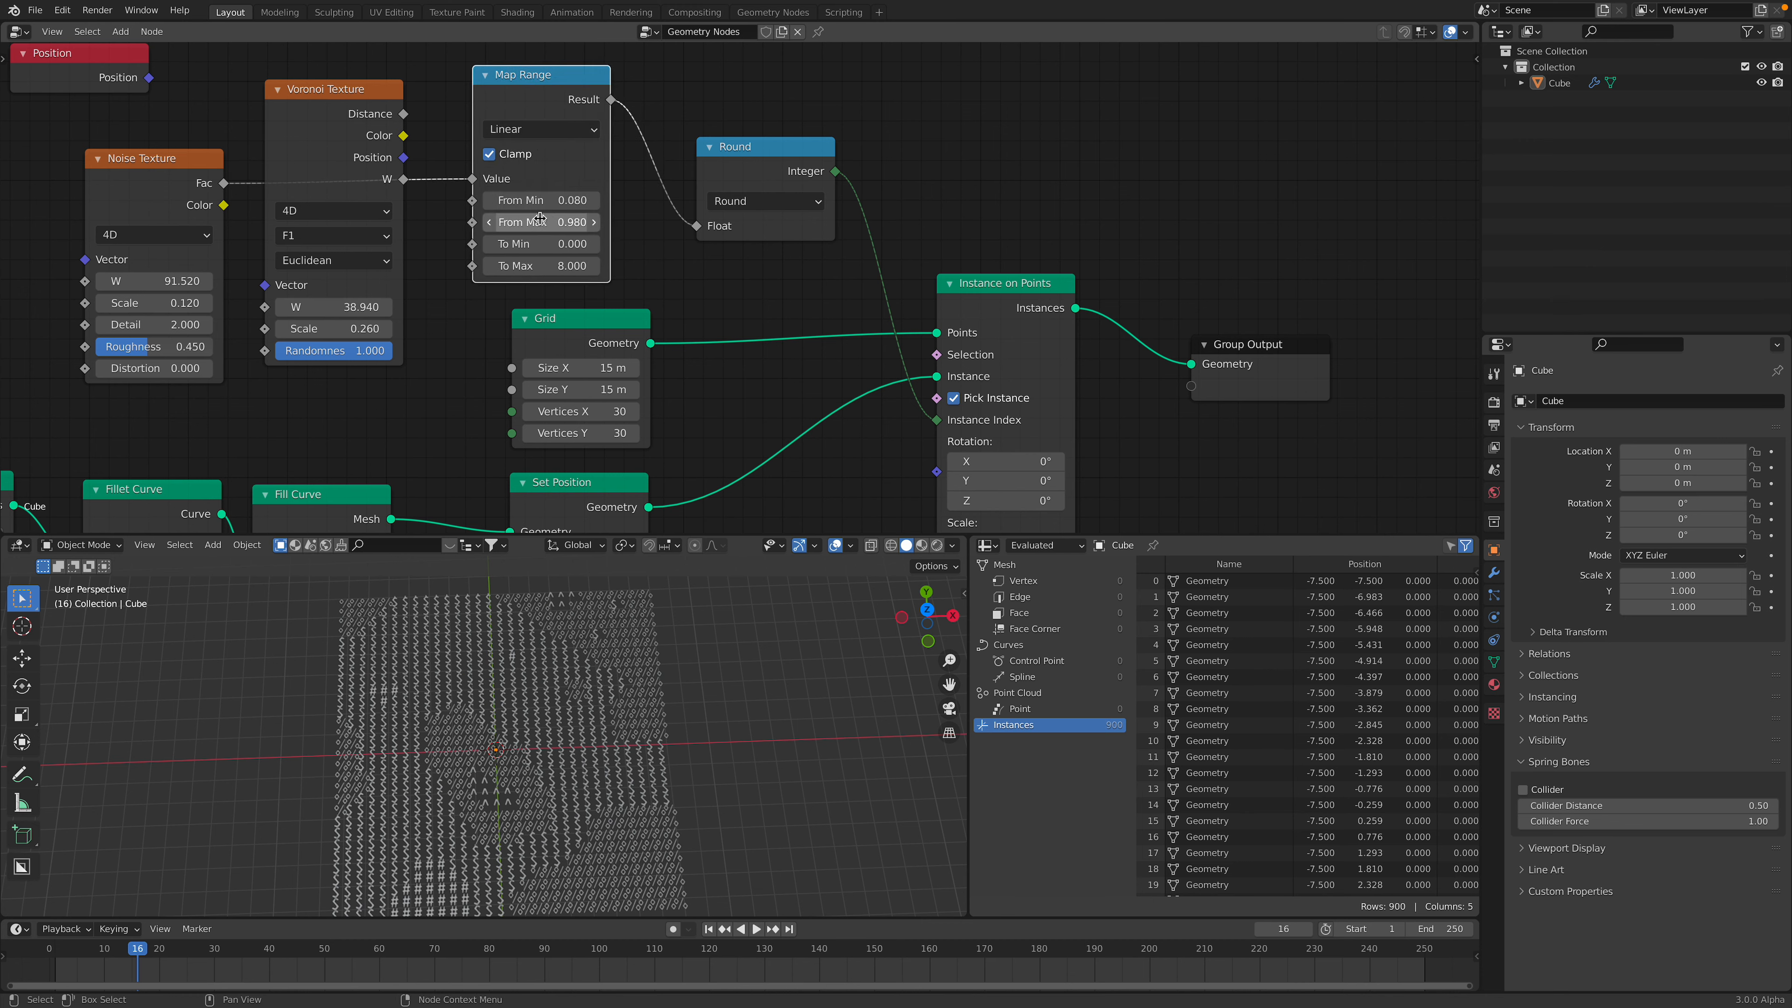
pyautogui.moveTo(536, 221); pyautogui.dragTo(476, 222)
pyautogui.moveTo(522, 177); pyautogui.dragTo(569, 164, button='middle')
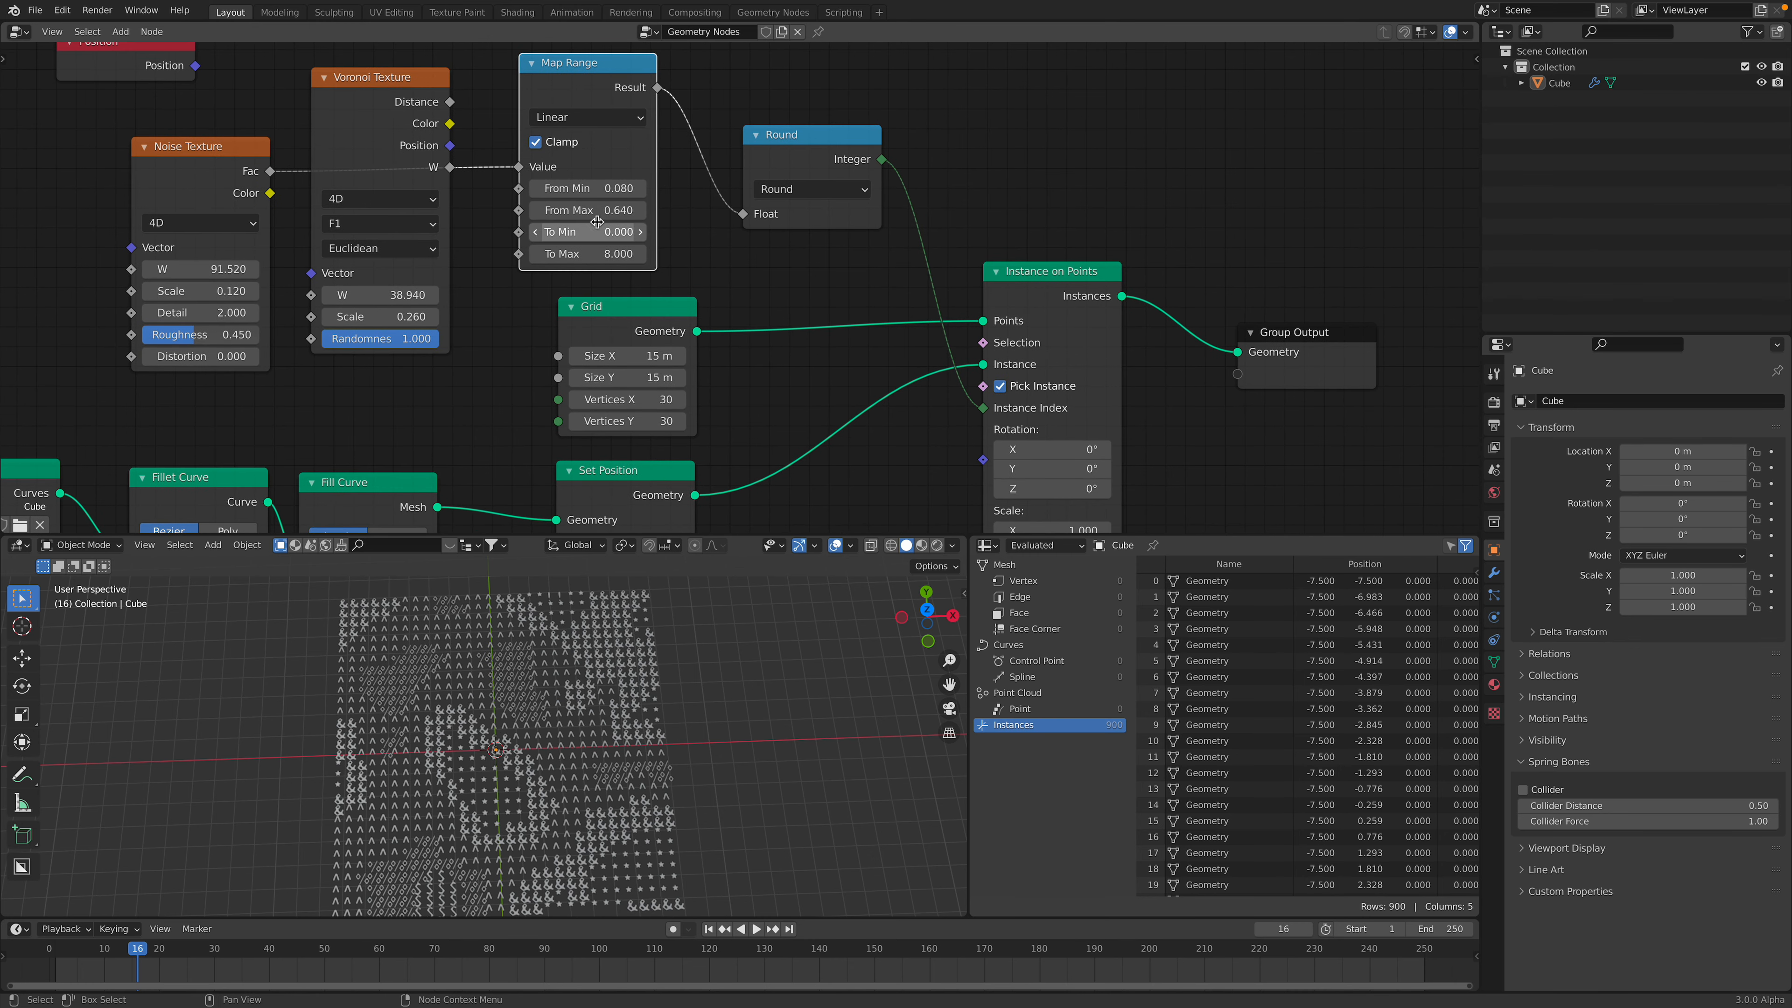
pyautogui.moveTo(201, 269); pyautogui.dragTo(270, 269)
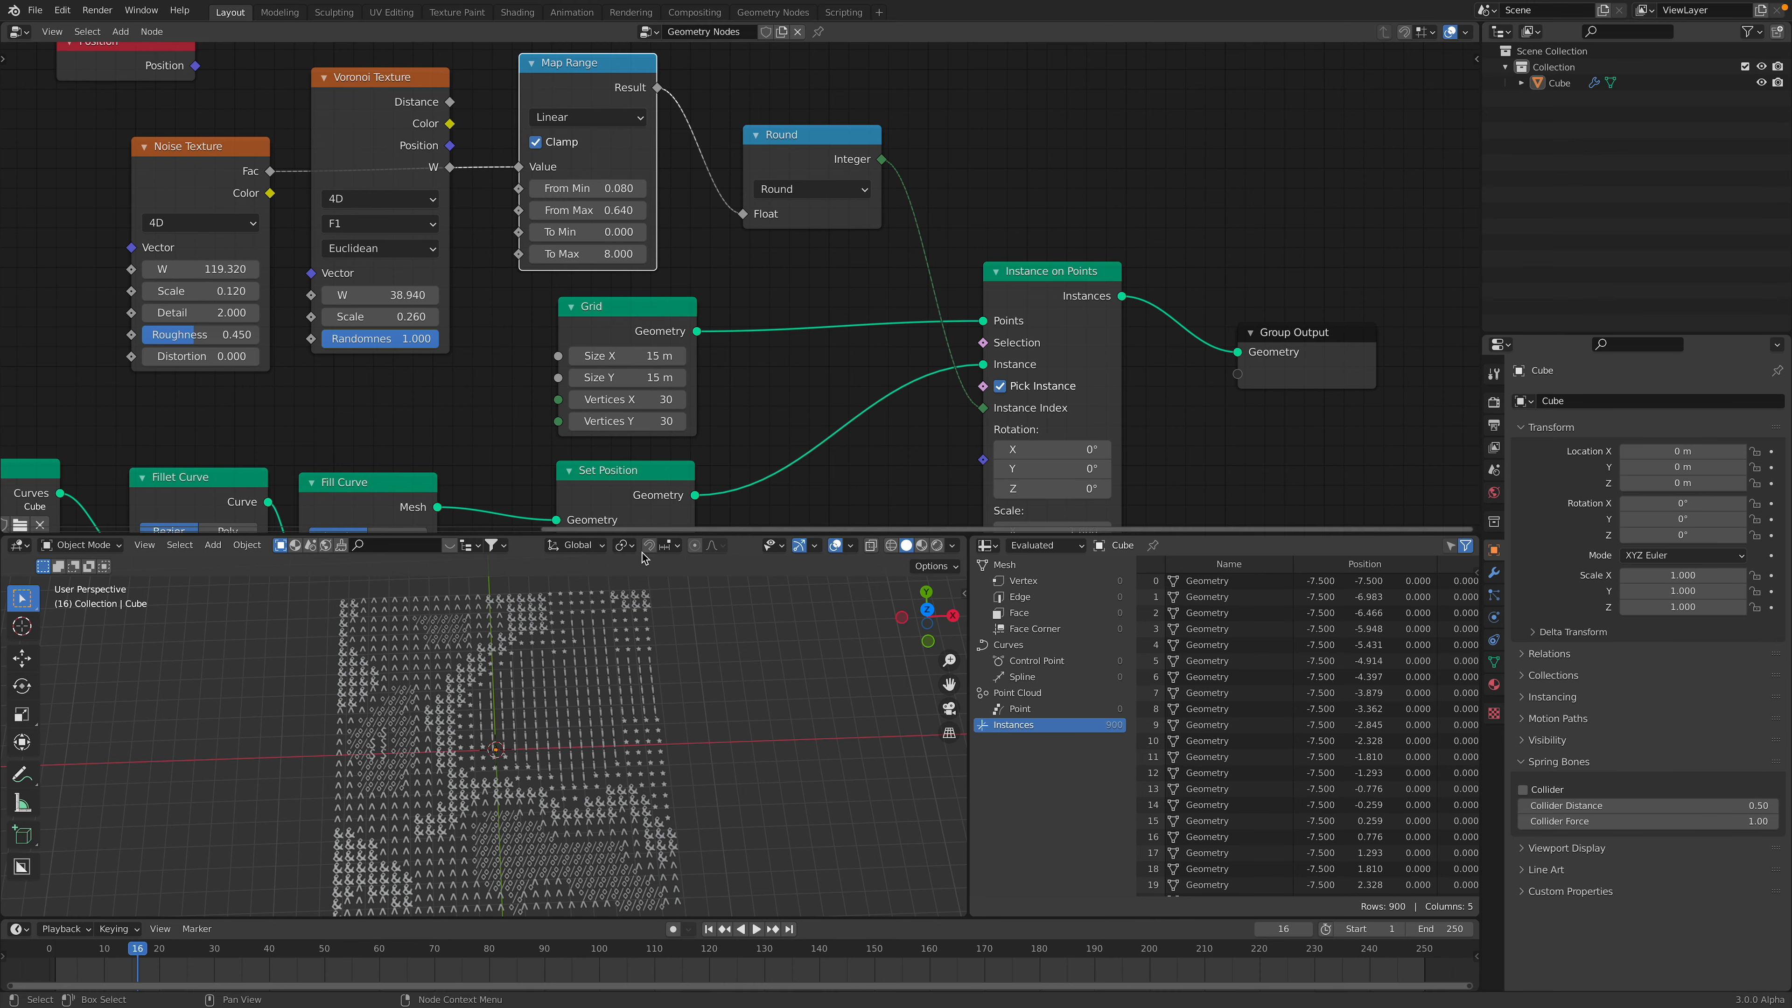
# - Add a Value node beside the Noise Texture, above the String to Curves node
pyautogui.moveTo(353, 352); pyautogui.dragTo(587, 319, button='middle')
pyautogui.moveTo(238, 280); pyautogui.dragTo(379, 287, button='middle')
pyautogui.hotkey('shift', 'a')
pyautogui.click(243, 239)
pyautogui.write('va')
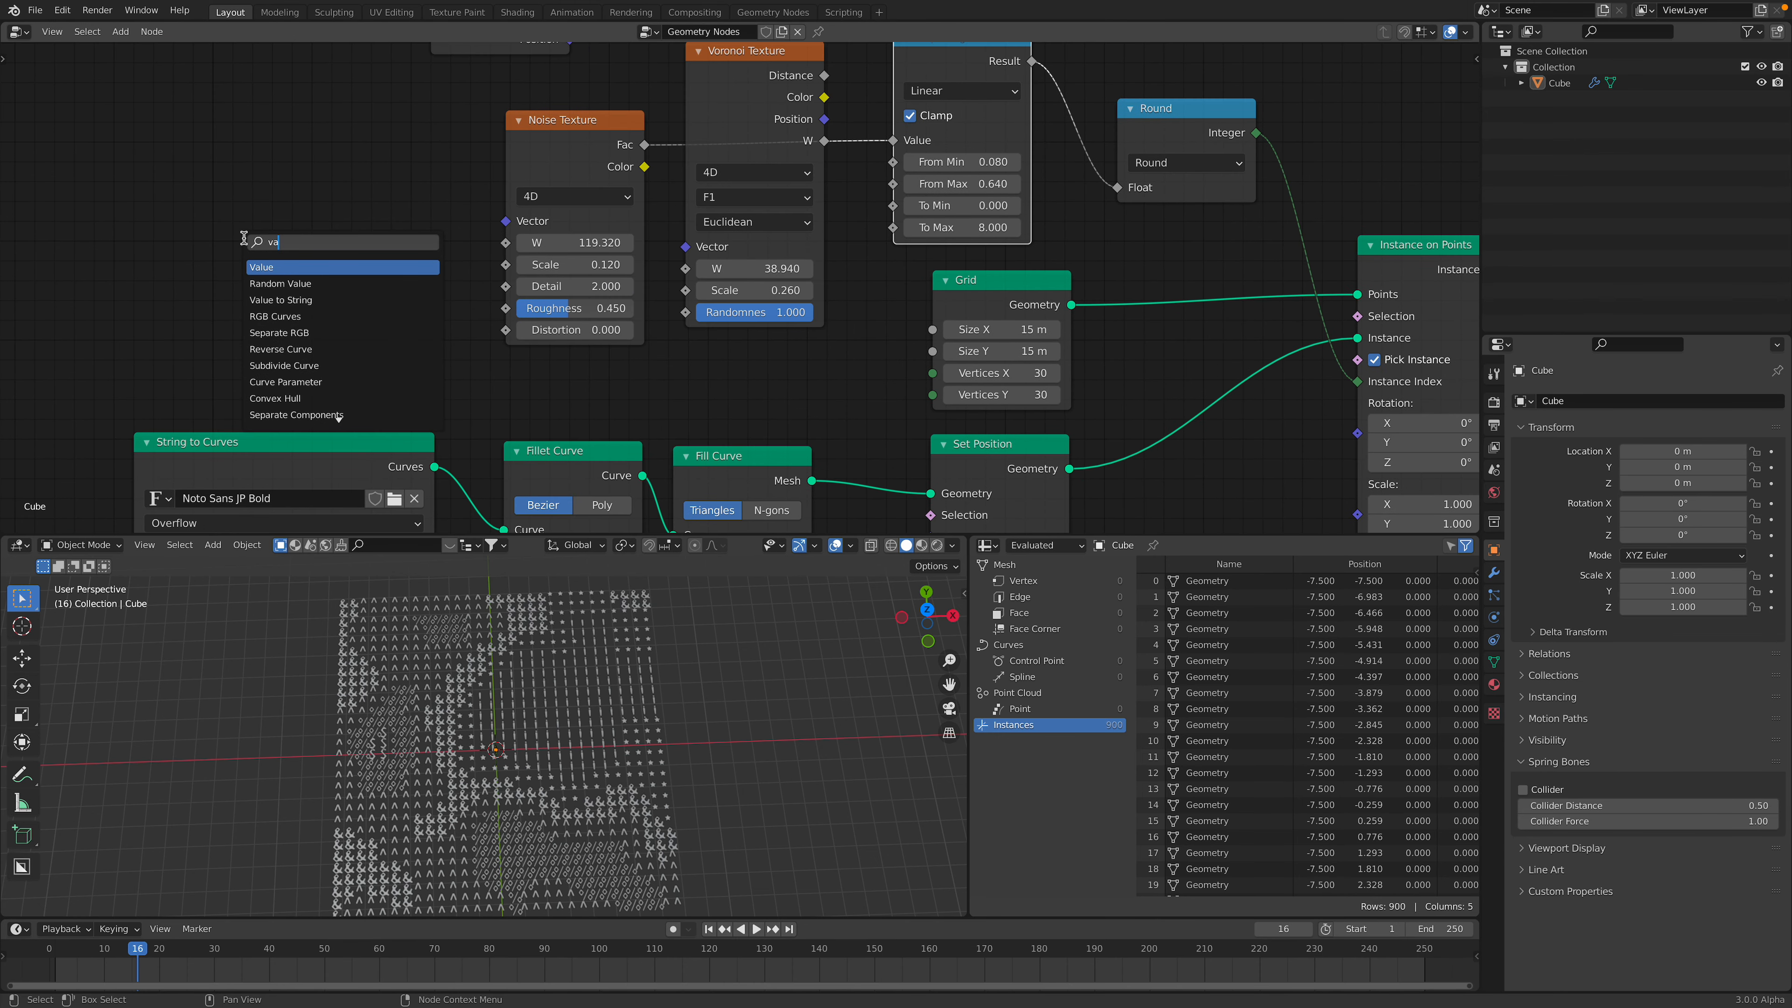
pyautogui.press('Return')
pyautogui.click(170, 203)
# - Drive the Value node with #frame, connect it to the Noise Texture's W, and preview the animation
pyautogui.click(261, 270)
pyautogui.write('#frame')
pyautogui.press('Return')
pyautogui.moveTo(308, 234); pyautogui.dragTo(505, 242)
pyautogui.press('space')
pyautogui.press('space')
# - Insert a Math node set to Multiply between the Value node and the Noise Texture's W
pyautogui.hotkey('shift', 'a')
pyautogui.click(324, 240)
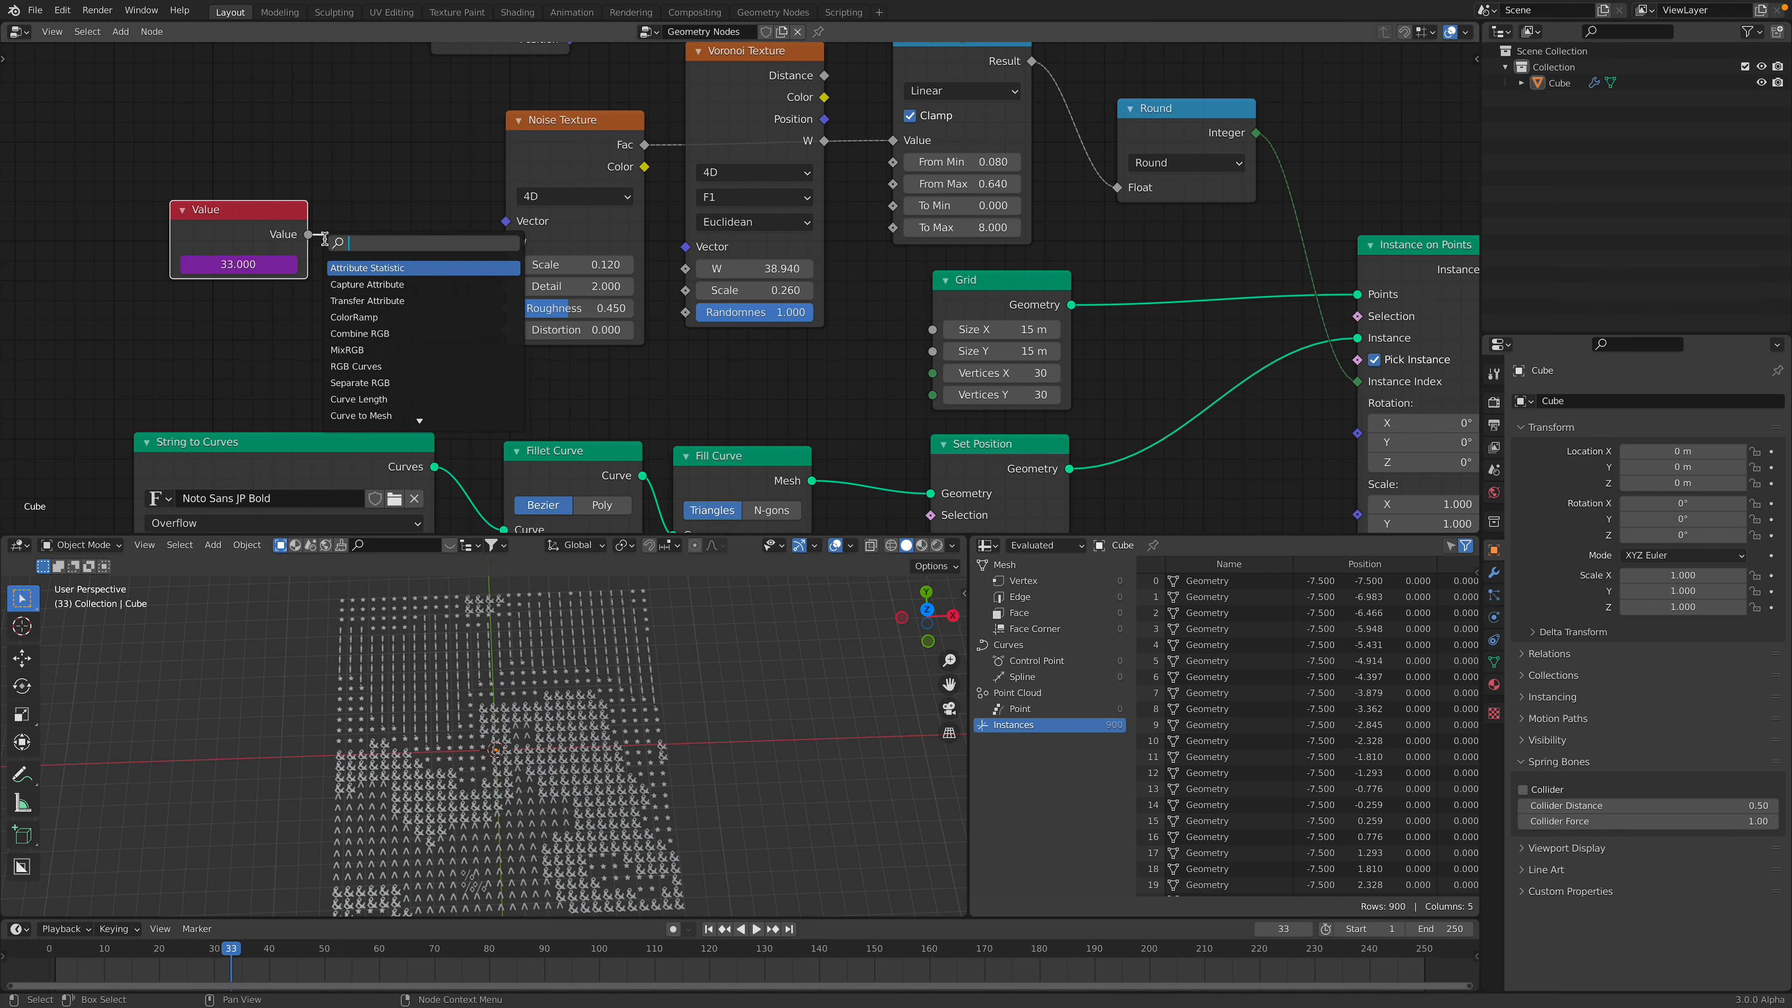
pyautogui.write('math')
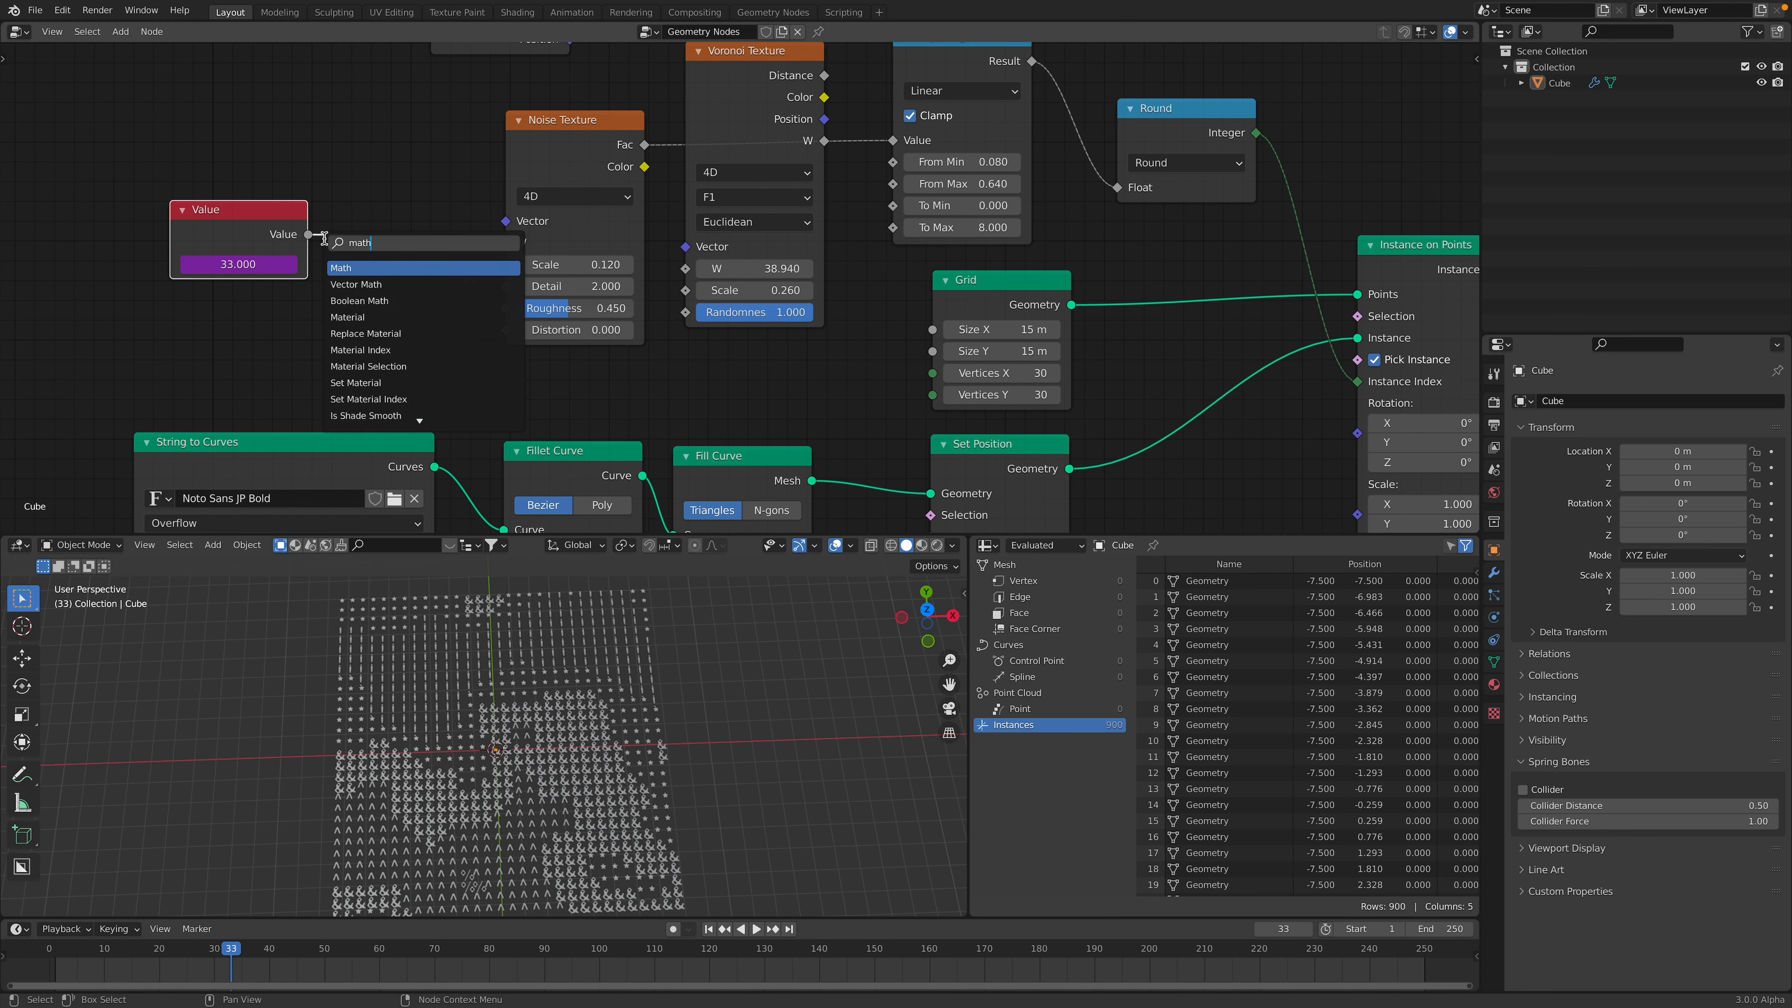
pyautogui.press('Return')
pyautogui.click(451, 247)
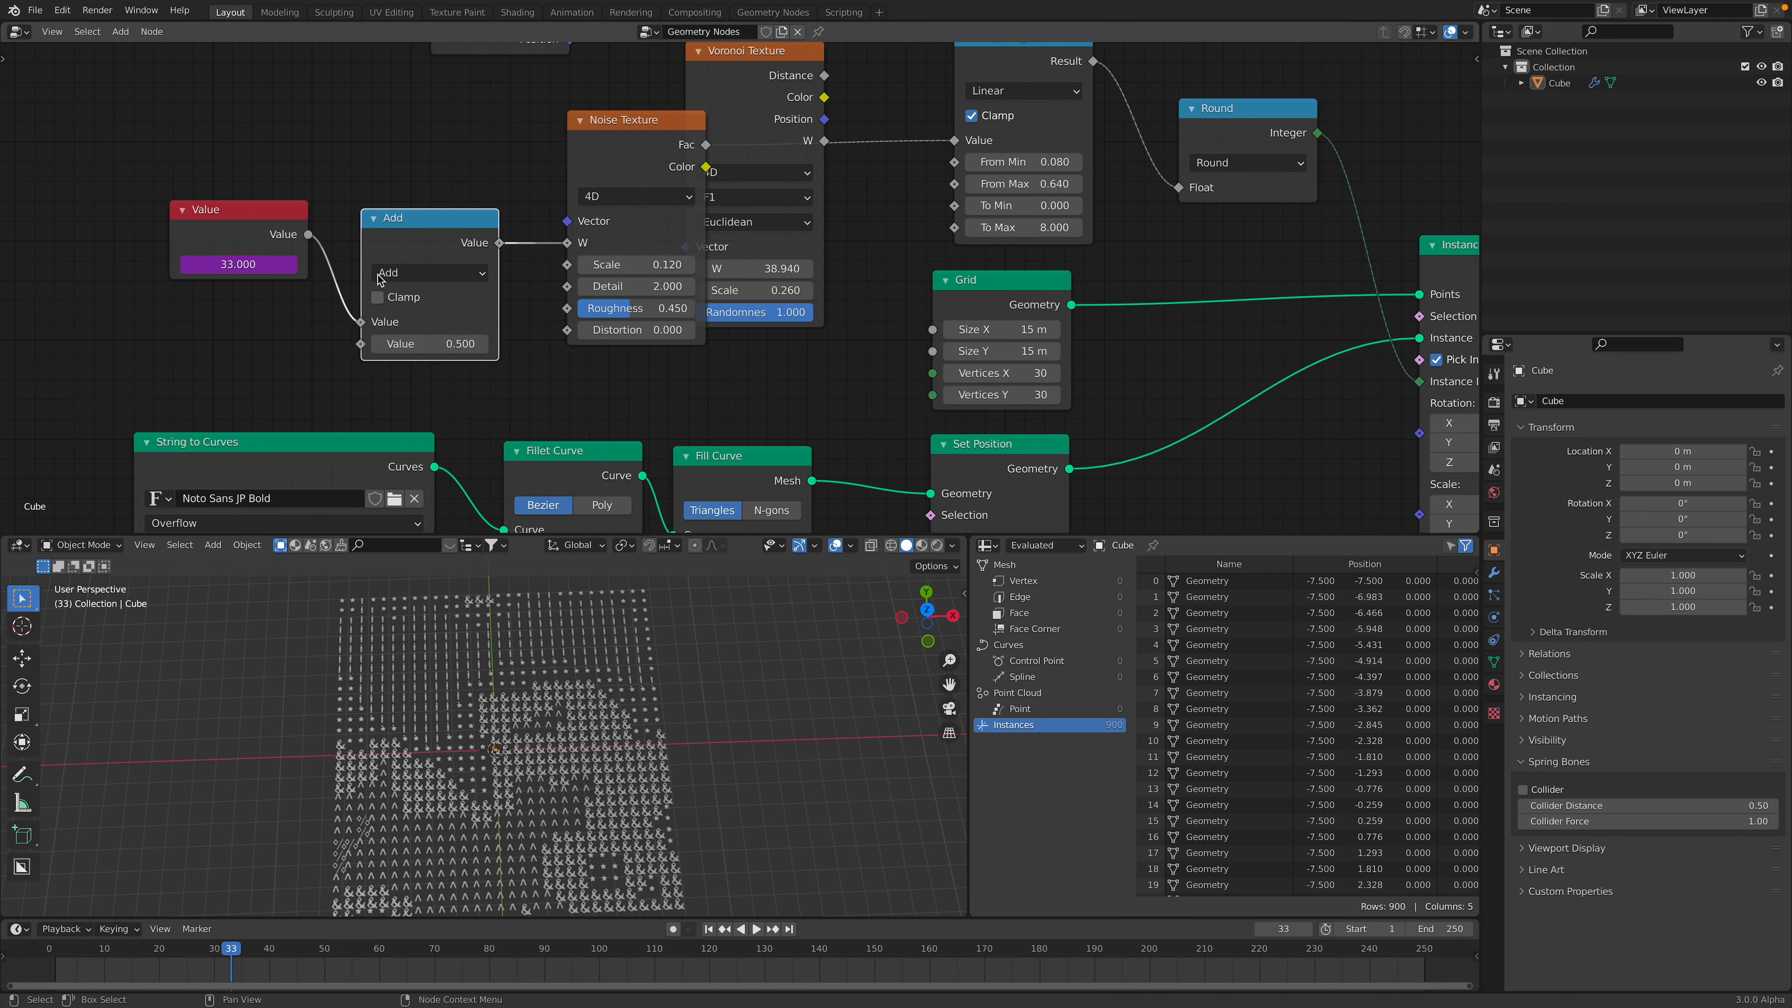
pyautogui.click(456, 271)
pyautogui.click(443, 372)
# - Set the Multiply node's factor to 0.240, play the animation and save the file
pyautogui.click(456, 345)
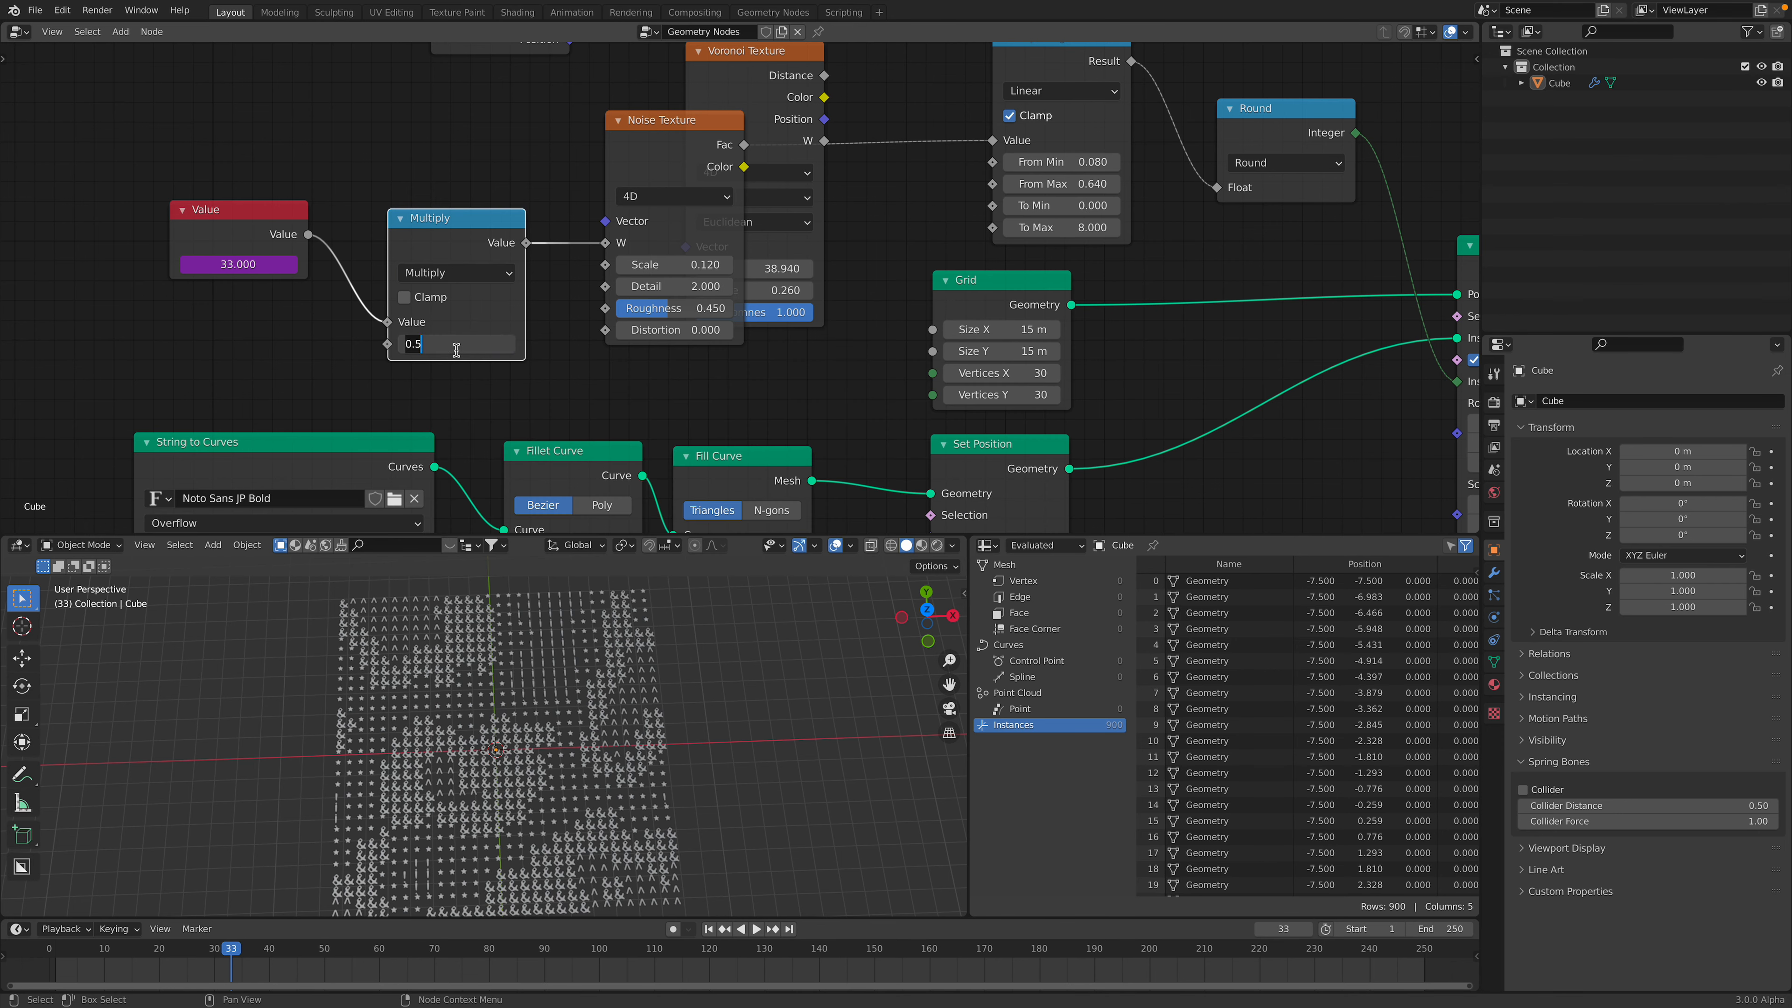
pyautogui.write('0.18')
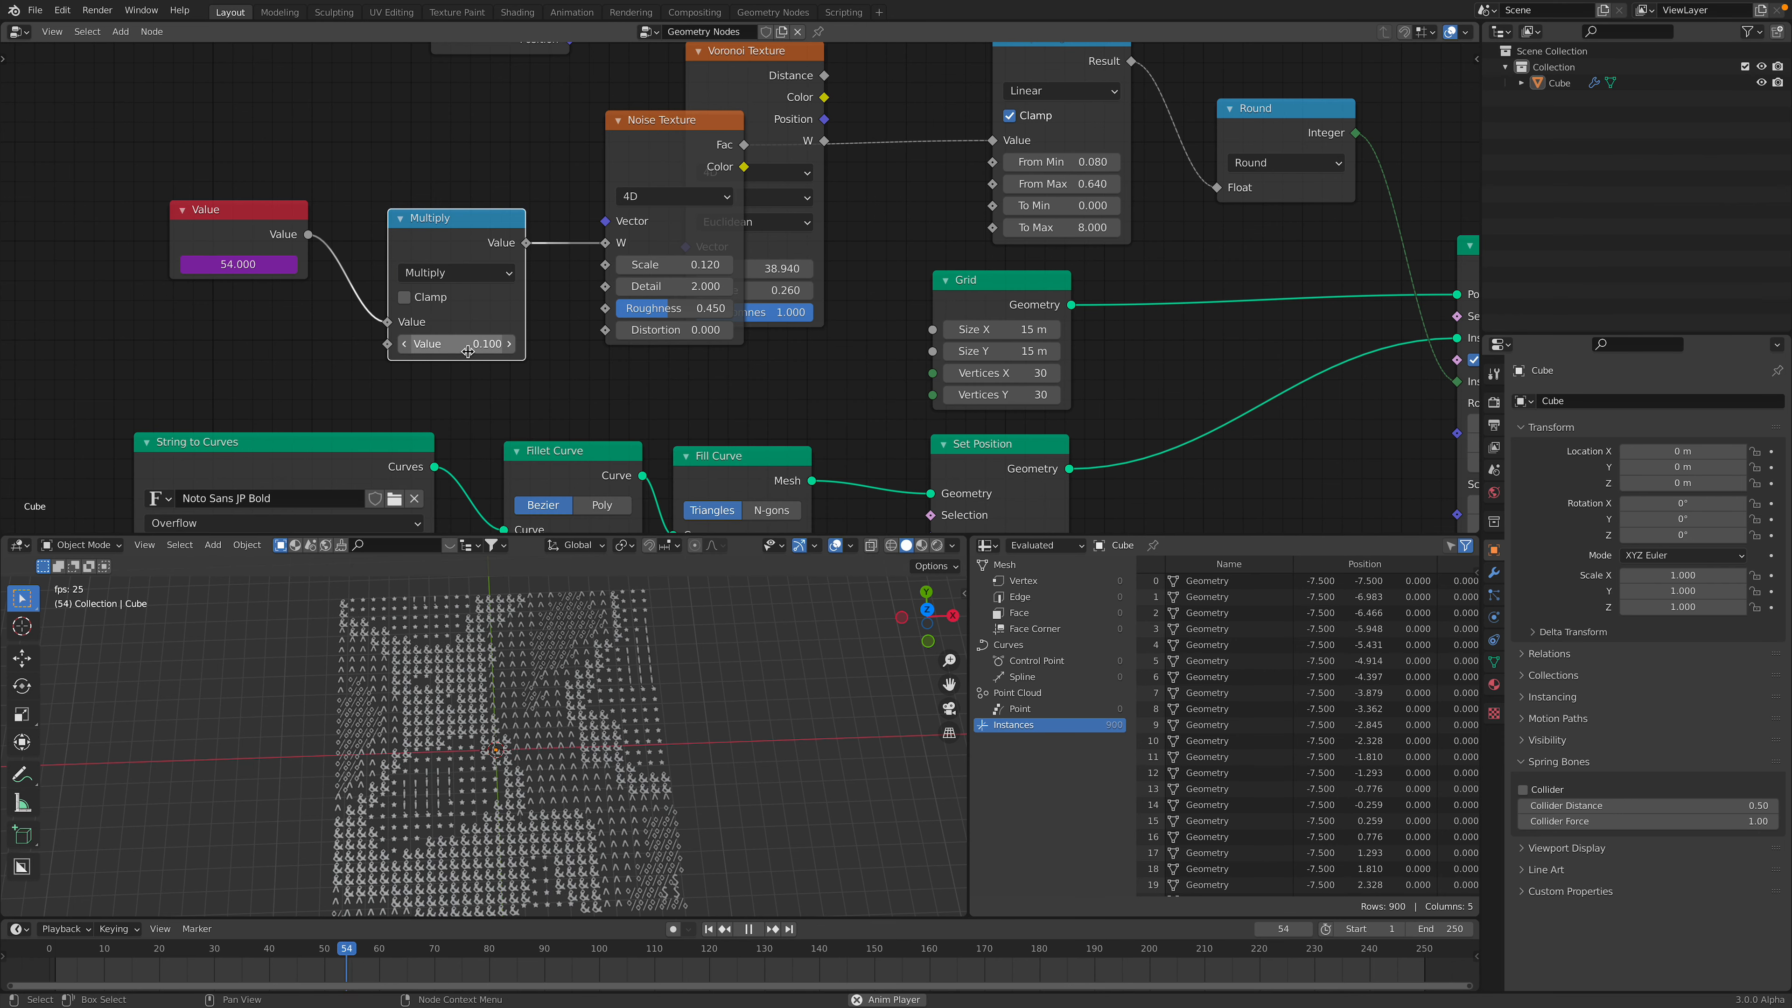
pyautogui.press('Return')
pyautogui.moveTo(457, 344); pyautogui.dragTo(480, 344)
pyautogui.press('space')
pyautogui.moveTo(695, 711); pyautogui.dragTo(704, 693, button='middle')
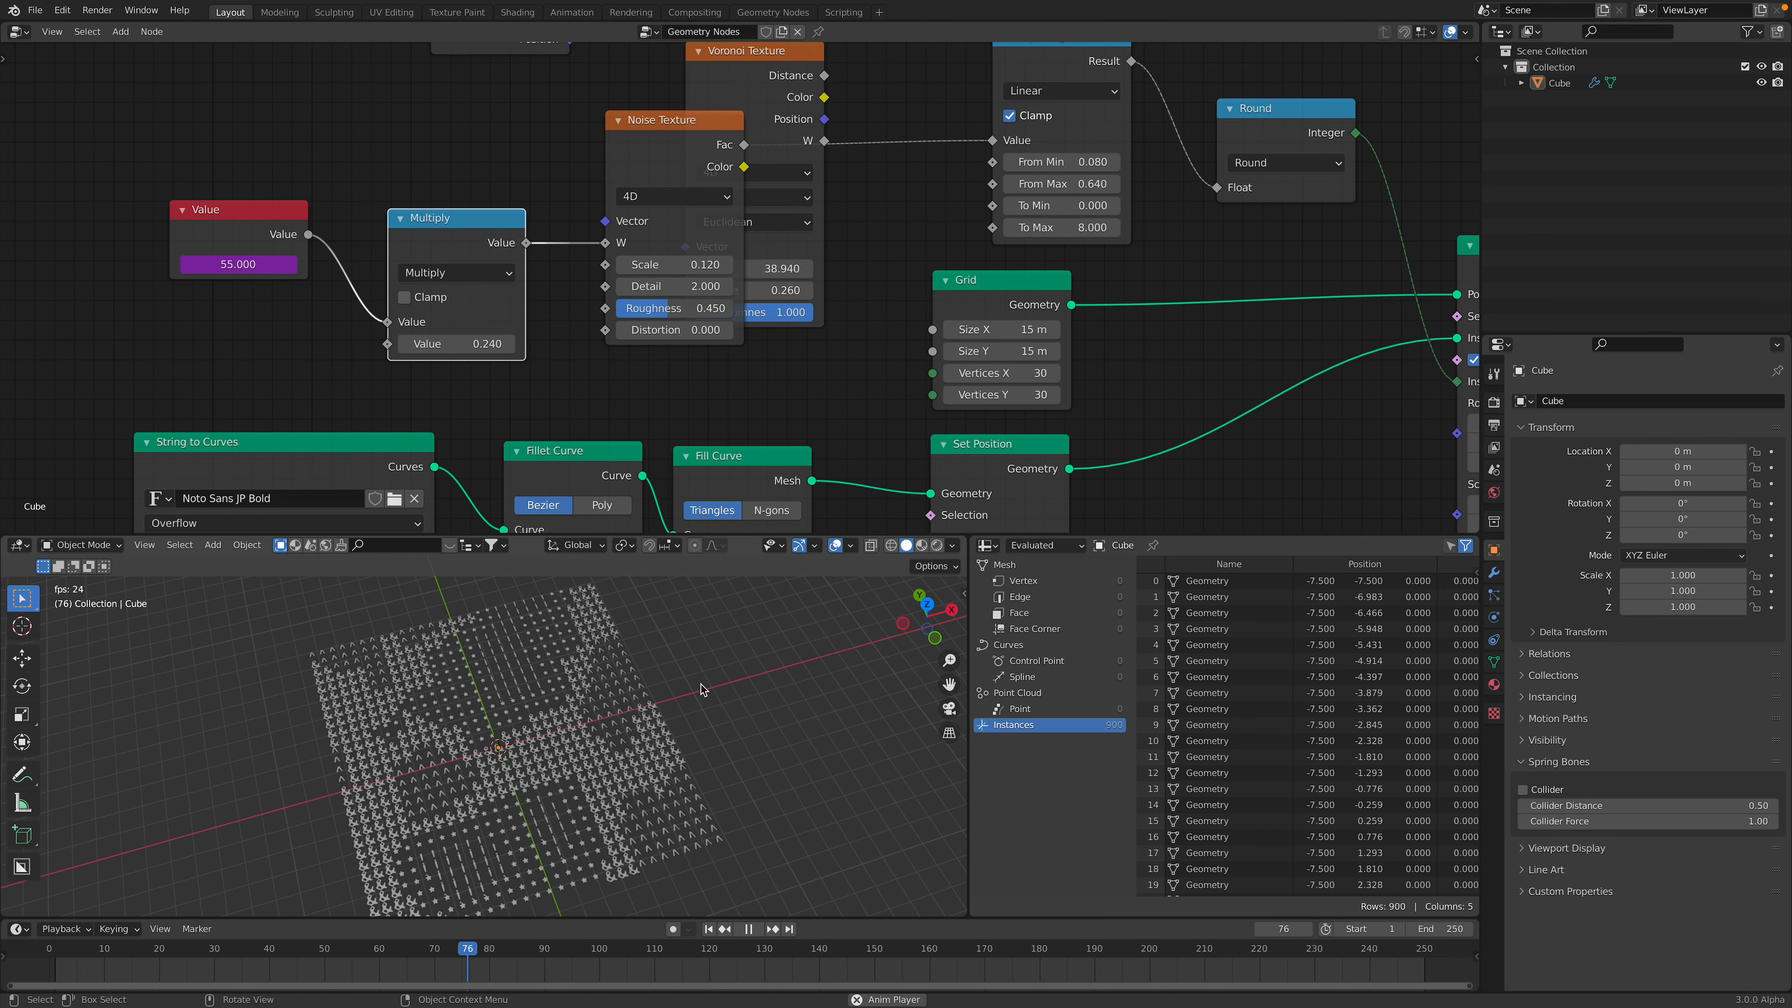
pyautogui.hotkey('ctrl', 's')
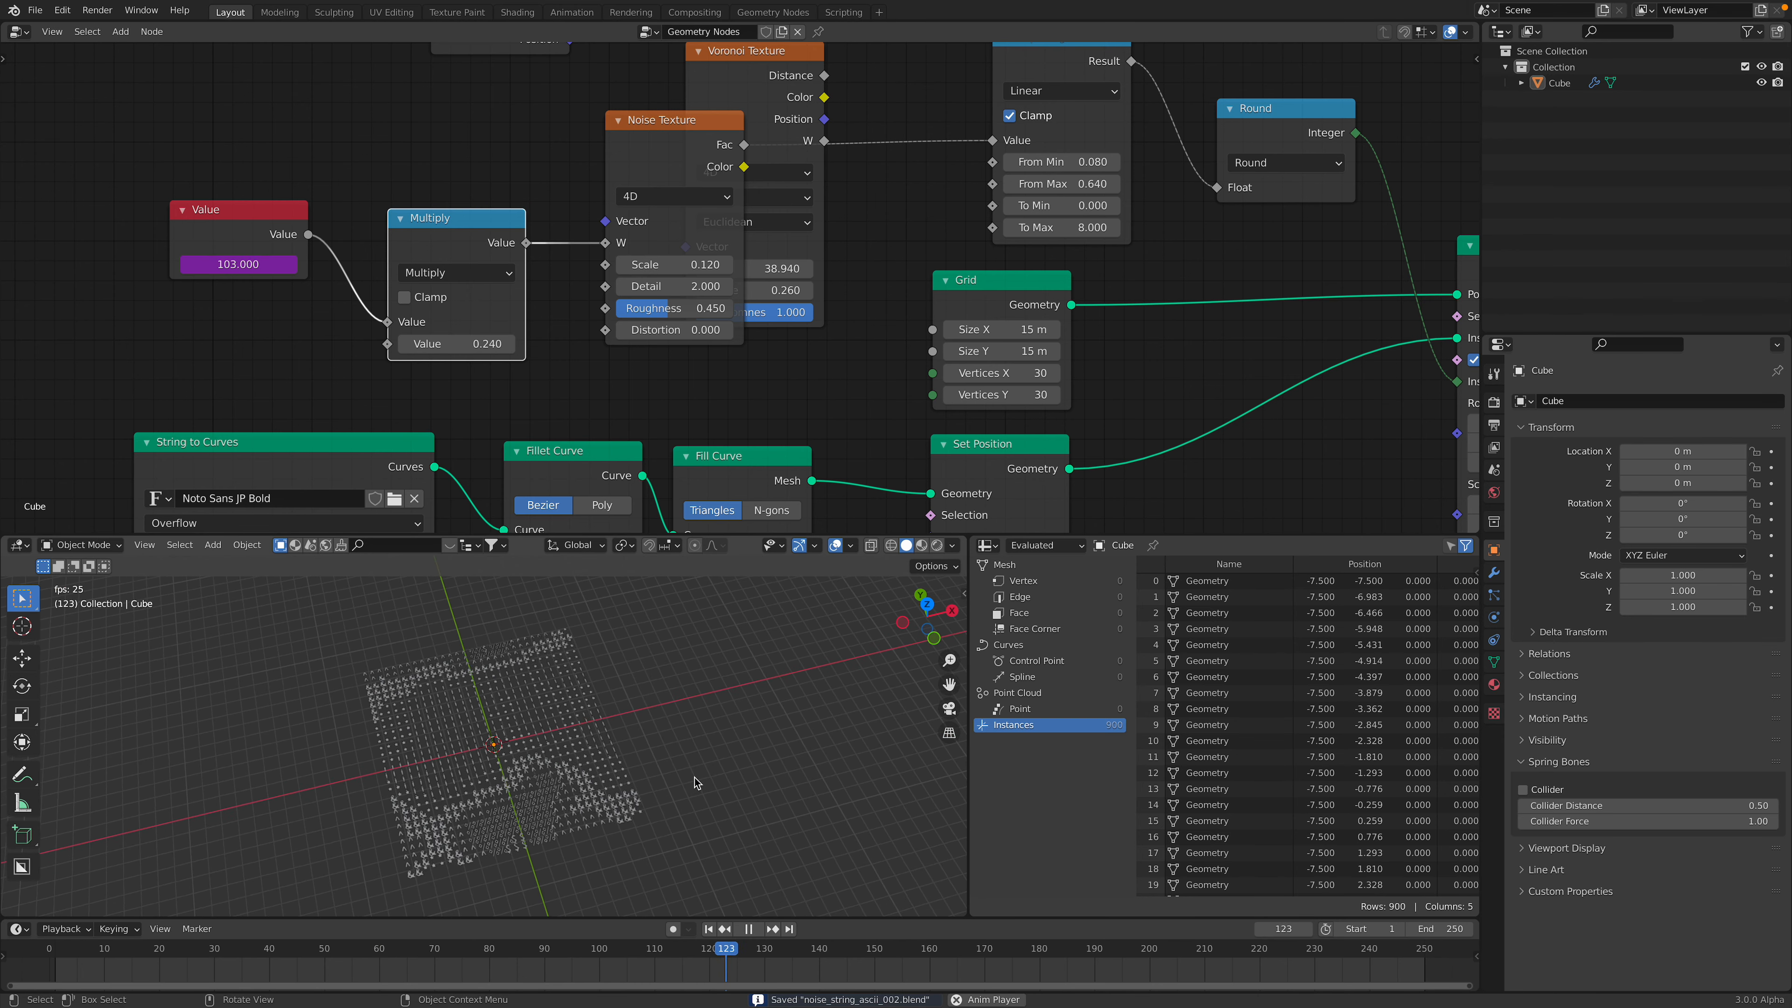
# - Review the animated character grid in a full-screen viewport, stop playback and save the file
pyautogui.hotkey('ctrl', 'alt', 'space')
pyautogui.scroll(2, 746, 717)
pyautogui.moveTo(746, 716); pyautogui.dragTo(741, 676, button='middle')
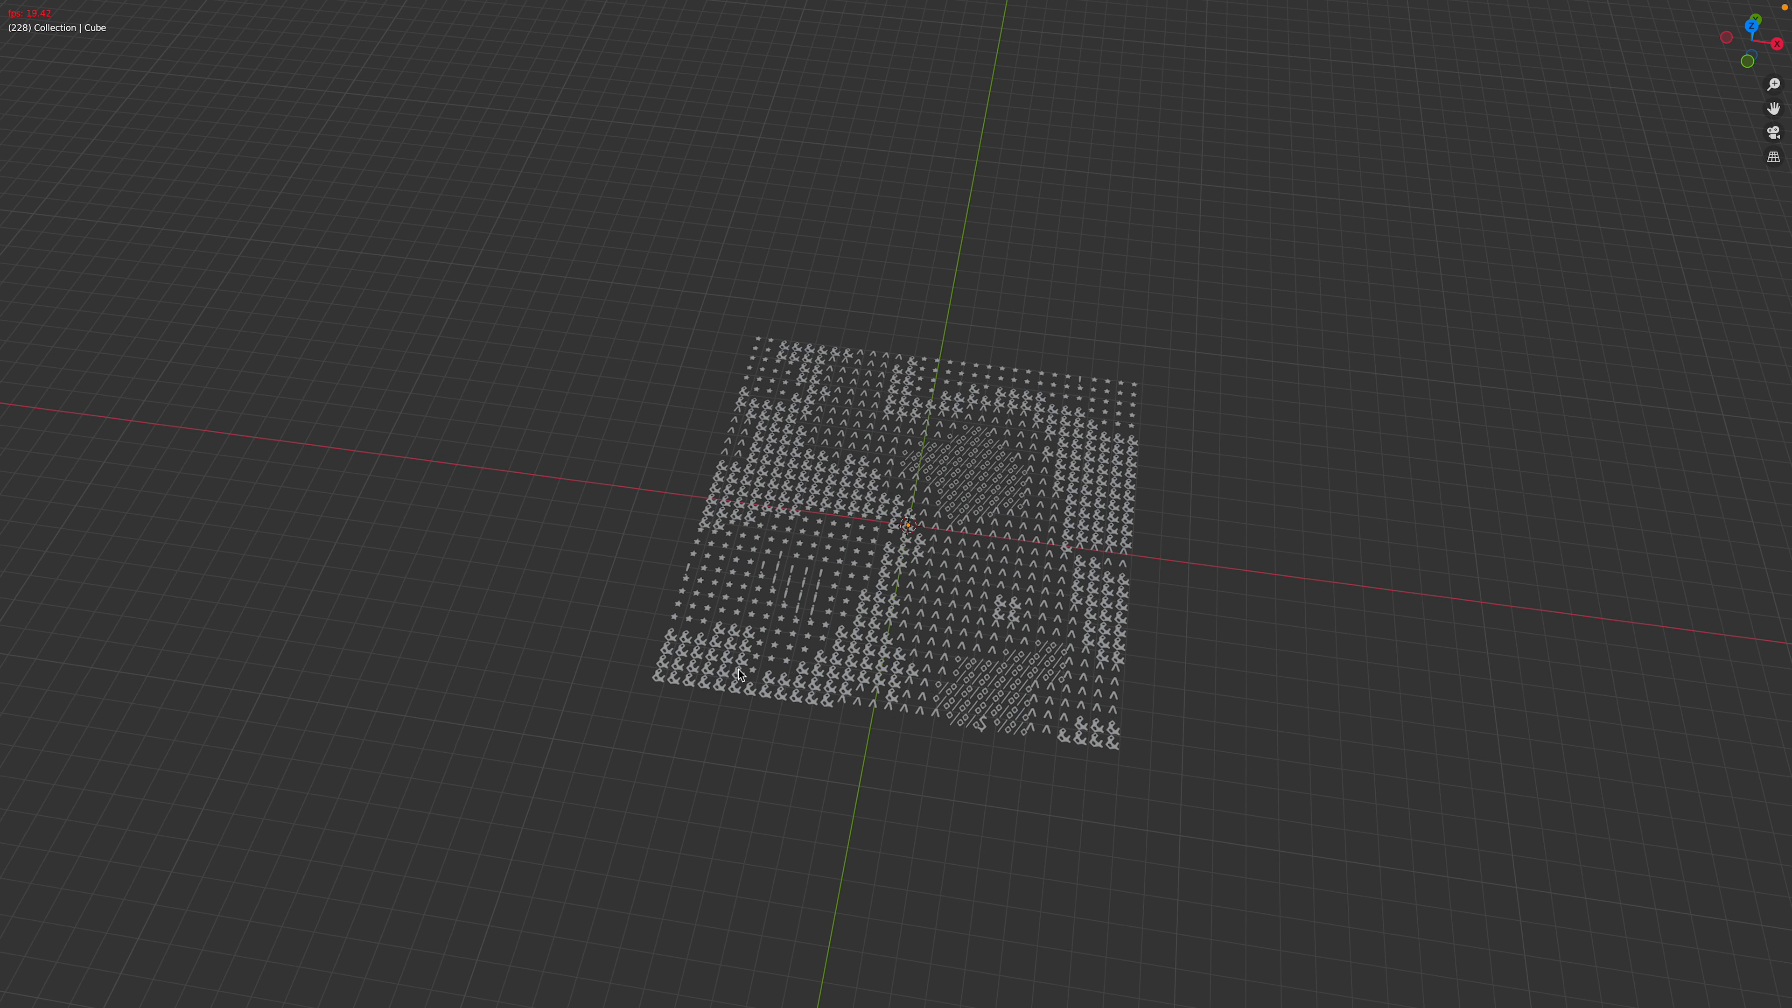
pyautogui.press('space')
pyautogui.hotkey('ctrl', 'alt', 'space')
pyautogui.hotkey('ctrl', 'a')
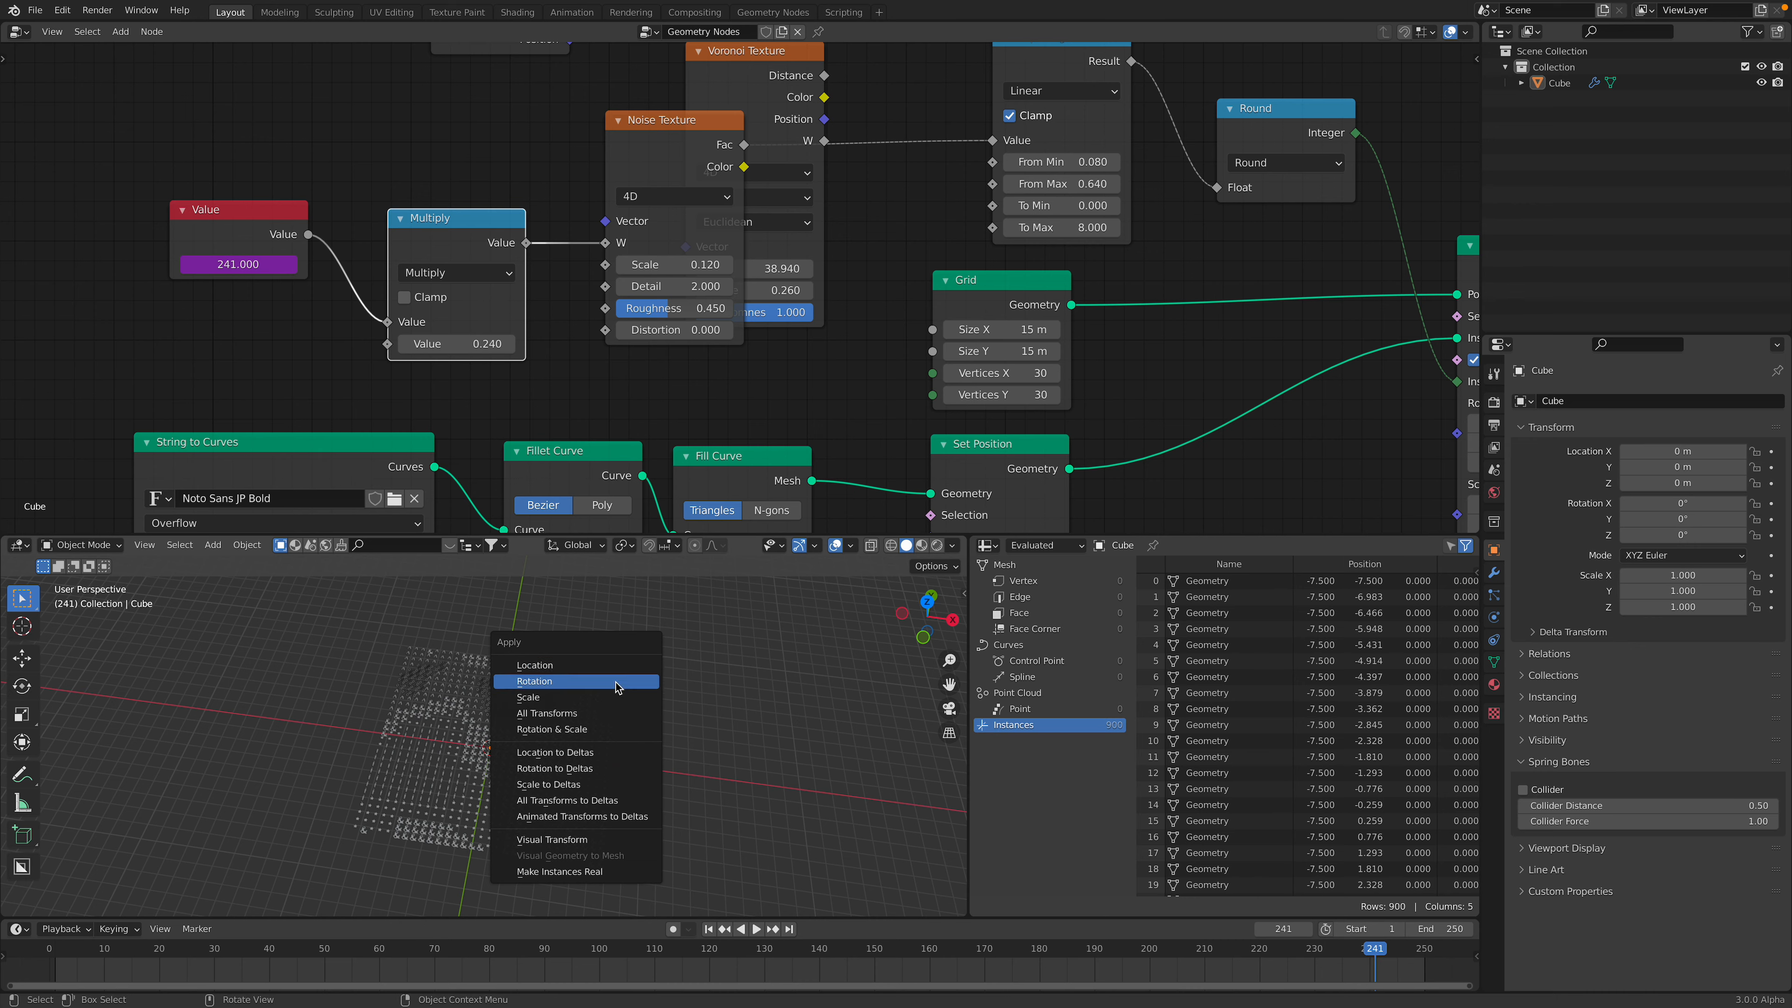
pyautogui.press('space')
pyautogui.scroll(3, 647, 690)
pyautogui.hotkey('ctrl', 's')
pyautogui.press('space')
# - Add a Cube mesh primitive node between the Set Position and Instance on Points nodes
pyautogui.moveTo(816, 113); pyautogui.dragTo(553, 209, button='middle')
pyautogui.scroll(-2, 707, 248)
pyautogui.moveTo(707, 248); pyautogui.dragTo(696, 89, button='middle')
pyautogui.moveTo(699, 203); pyautogui.dragTo(696, 204)
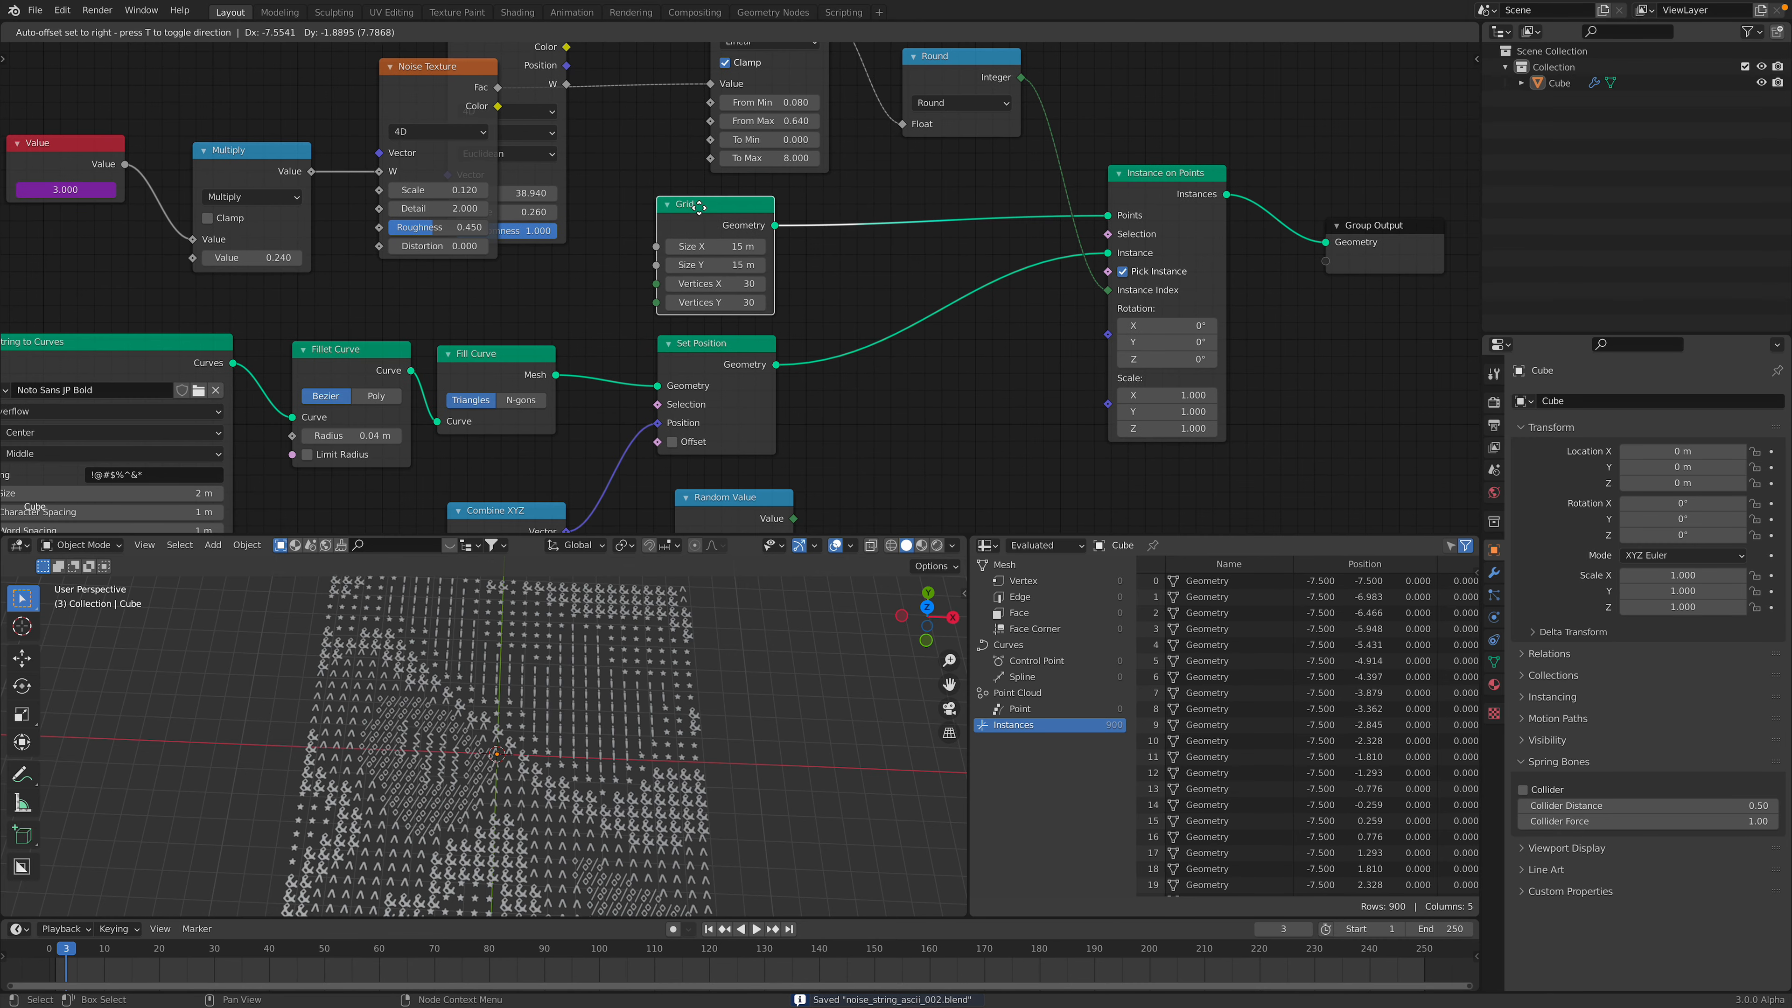
pyautogui.moveTo(926, 422); pyautogui.dragTo(859, 341, button='middle')
pyautogui.hotkey('shift', 'a')
pyautogui.write('sbox')
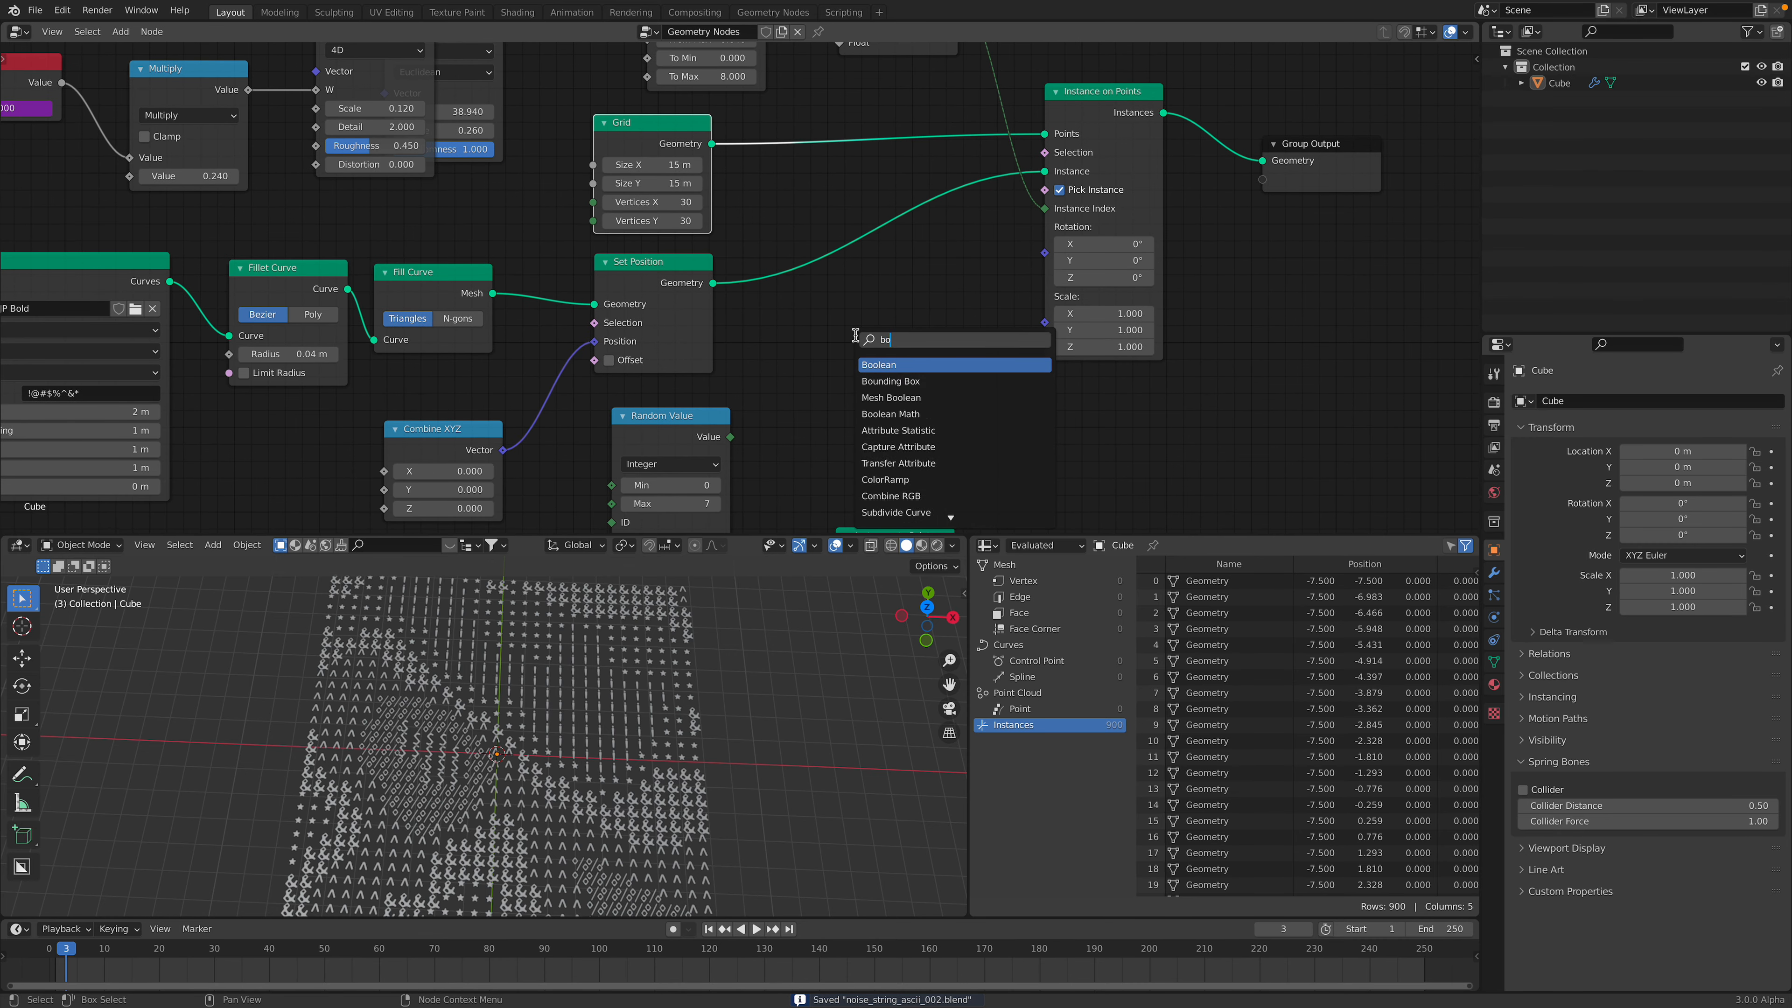
pyautogui.press('BackSpace')
pyautogui.press('BackSpace')
pyautogui.press('BackSpace')
pyautogui.write('cub')
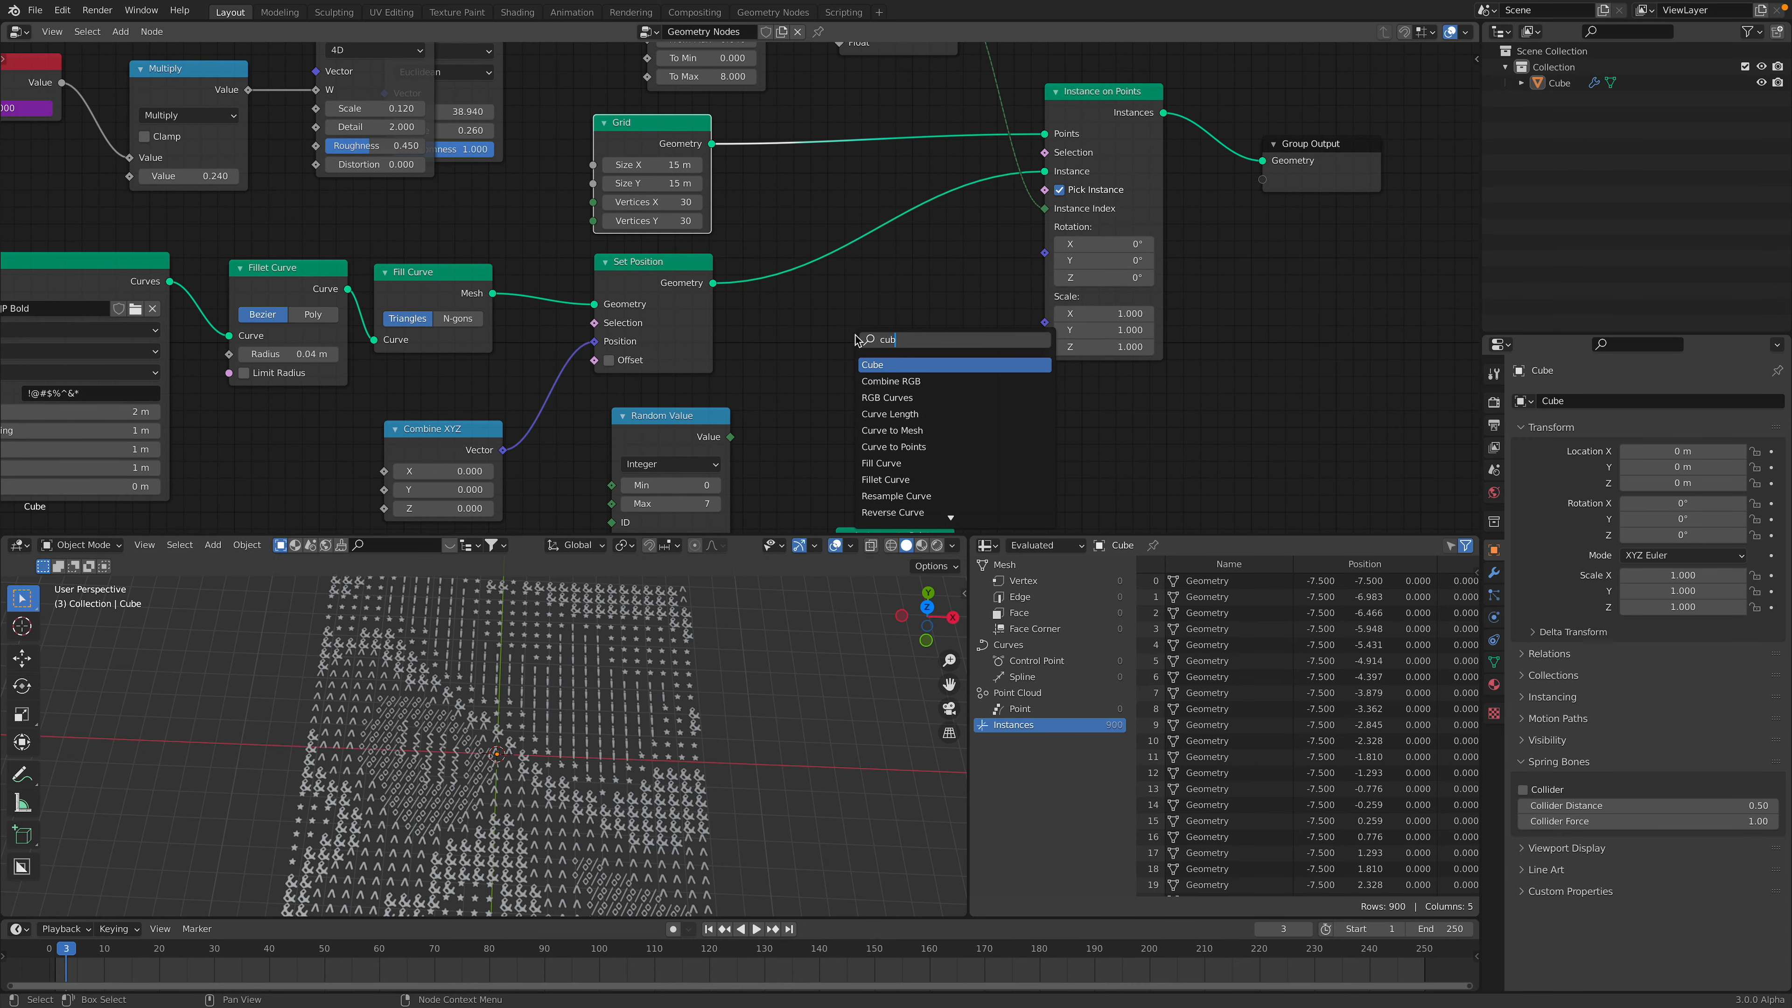
pyautogui.press('Return')
pyautogui.click(815, 312)
# - Connect the Cube's Geometry to the Points of Instance on Points, replacing the Grid, and set its X, Y and Z size to 5 m
pyautogui.moveTo(940, 344); pyautogui.dragTo(1043, 134)
pyautogui.moveTo(879, 381); pyautogui.dragTo(883, 438)
pyautogui.write('5')
pyautogui.press('Return')
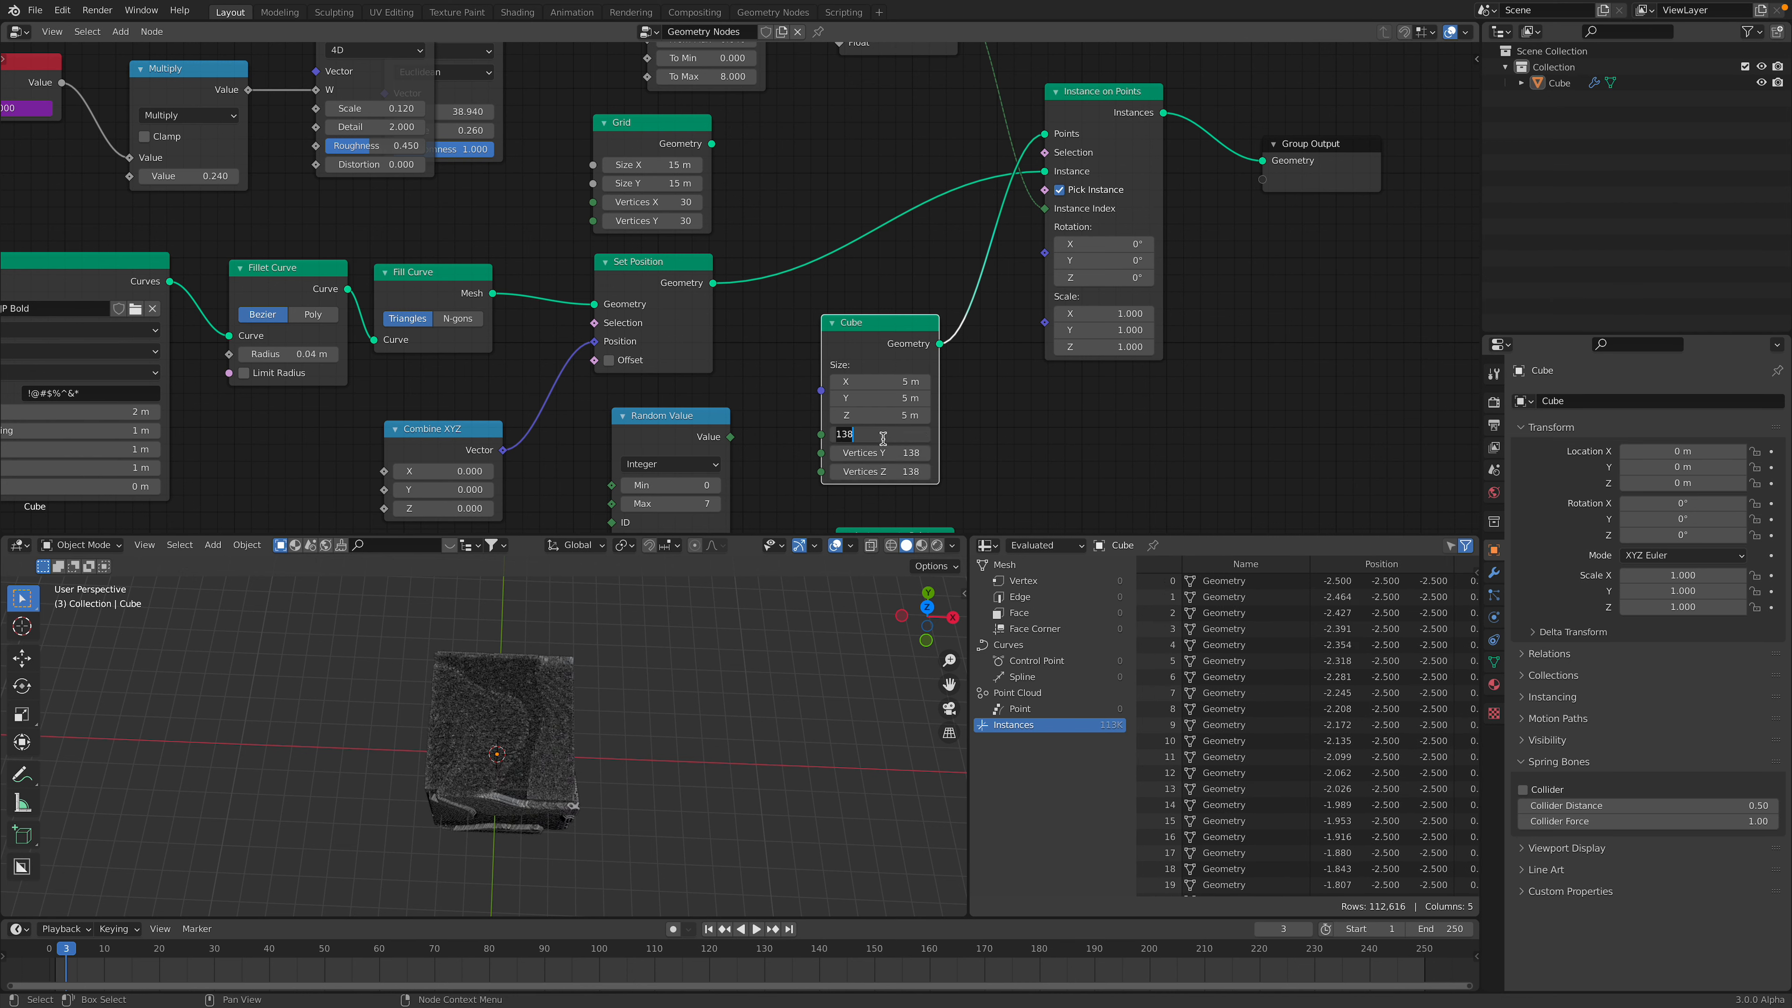
# - Set the Cube's Vertices X, Y and Z to 20 each
pyautogui.press('Tab')
pyautogui.write('10')
pyautogui.press('Tab')
pyautogui.write('0')
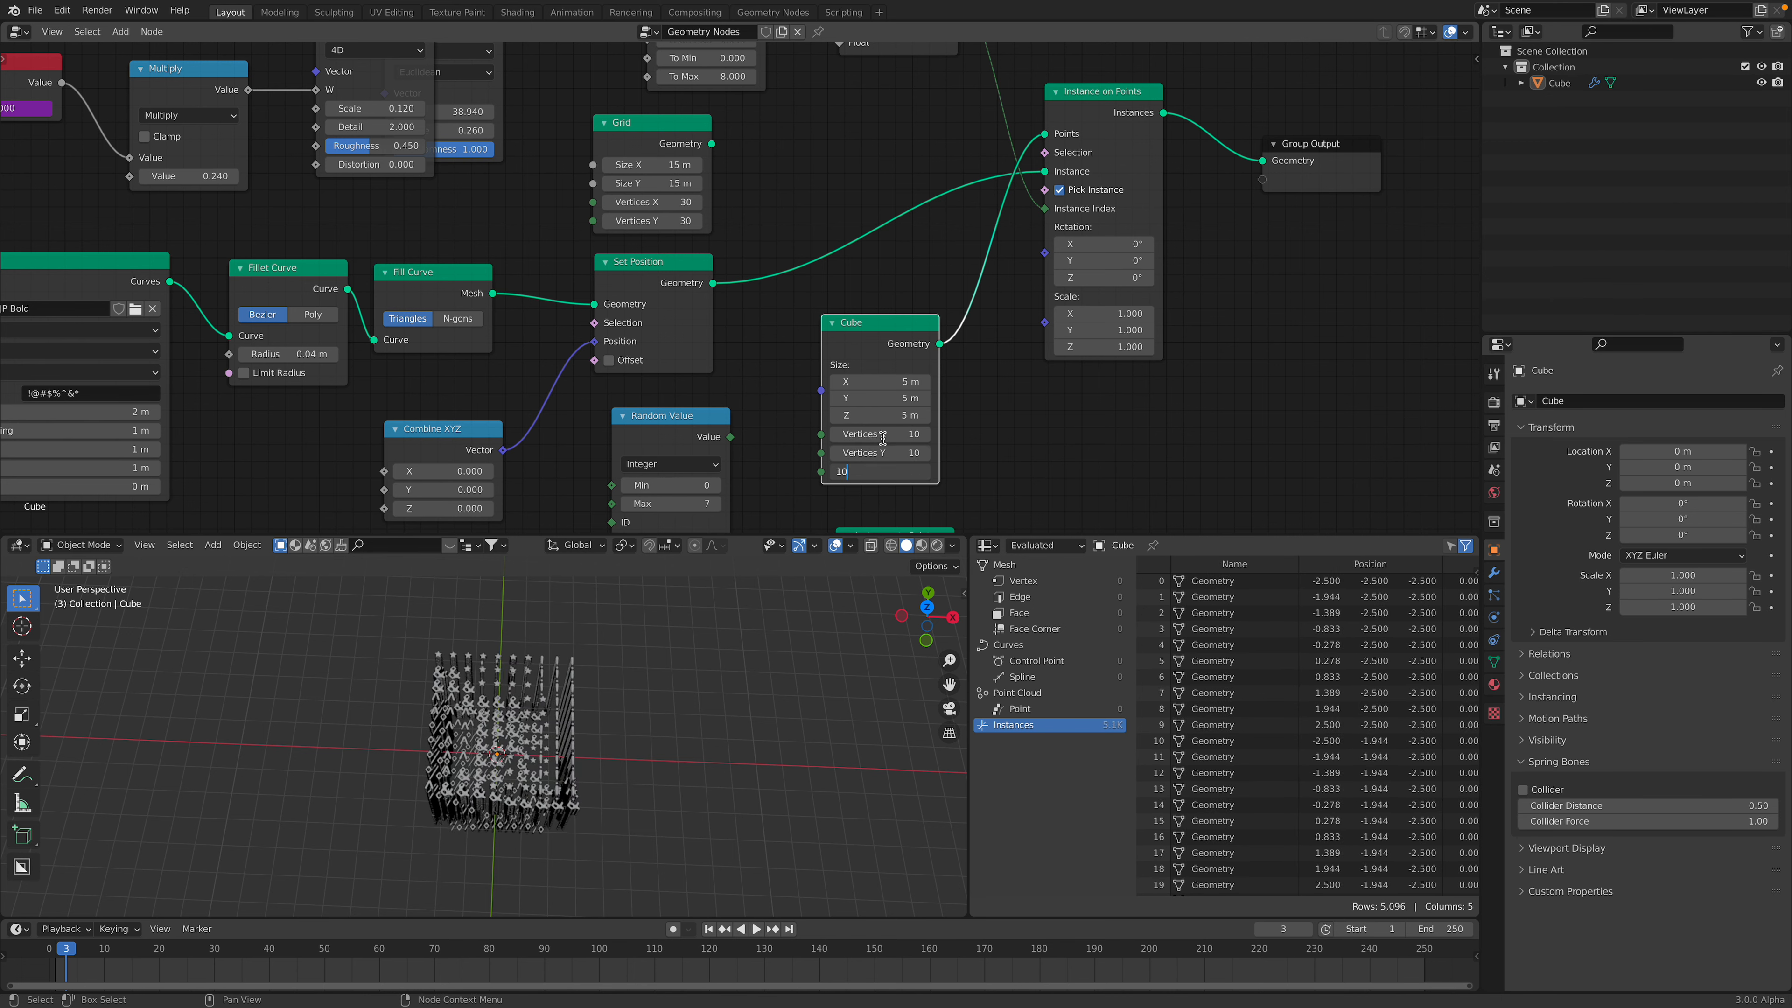
pyautogui.press('Return')
pyautogui.press('BackSpace')
pyautogui.press('BackSpace')
pyautogui.write('20')
pyautogui.press('Return')
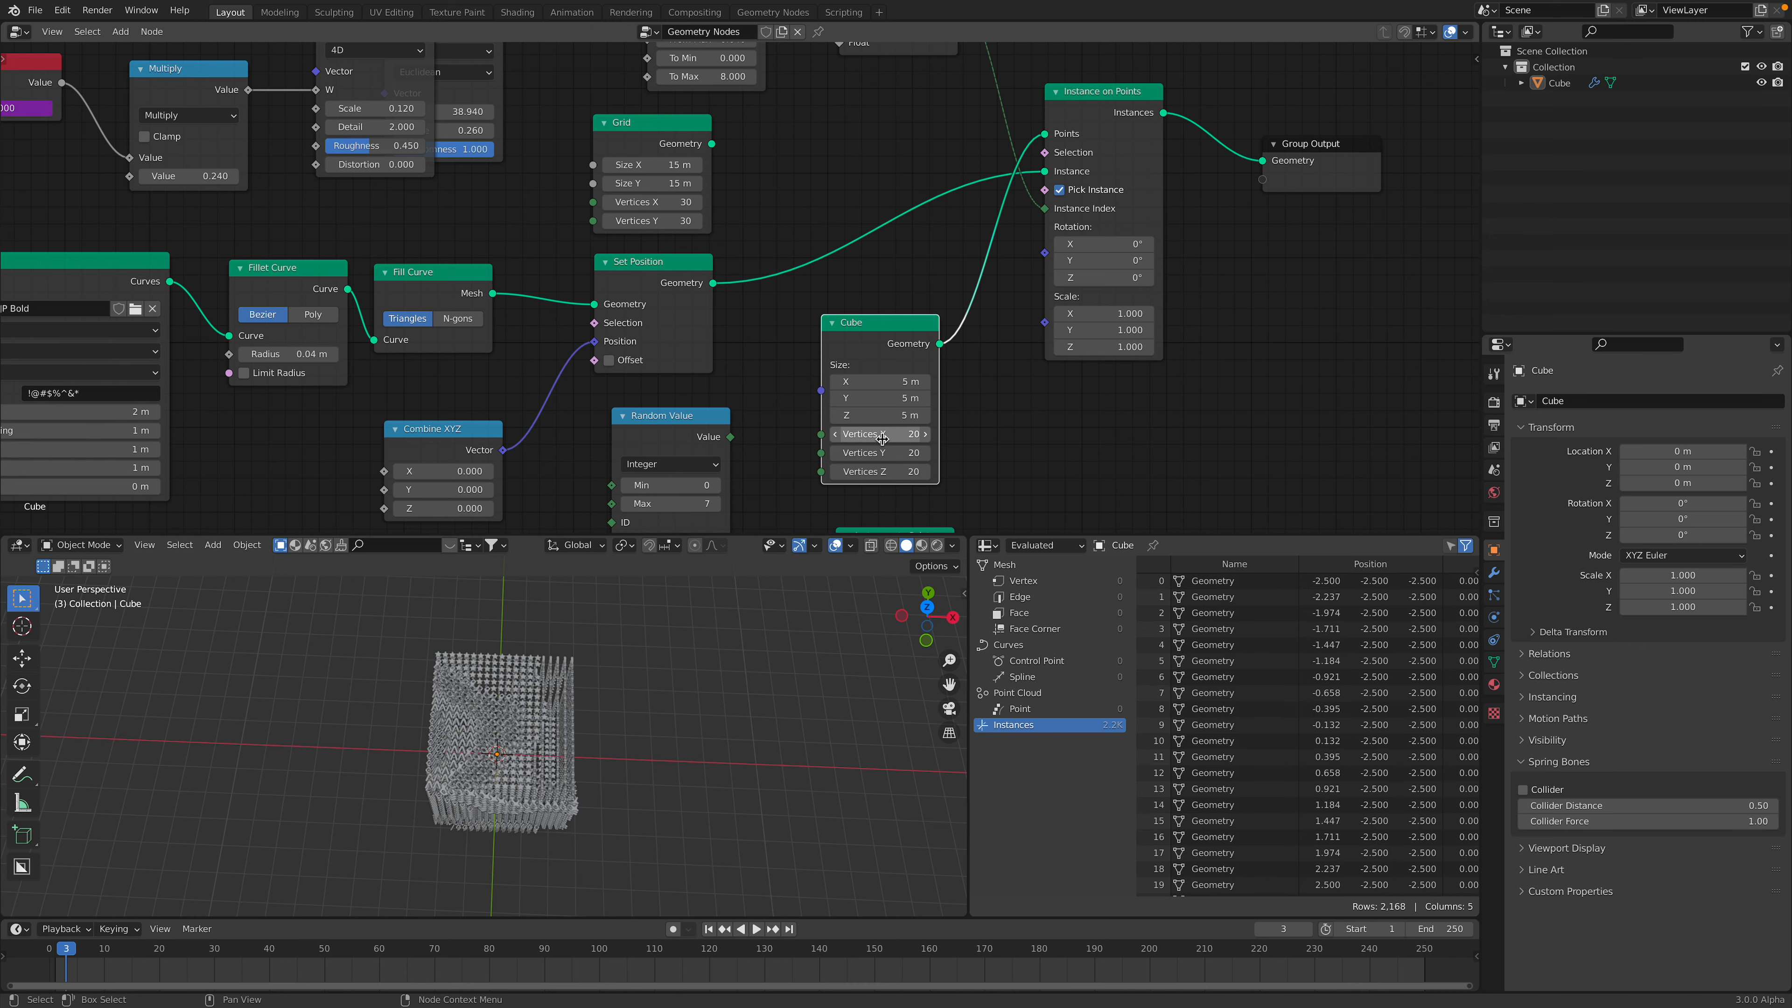
# - Preview the animated characters on the cube from an angle and save the file
pyautogui.moveTo(718, 719); pyautogui.dragTo(656, 737, button='middle')
pyautogui.press('space')
pyautogui.press('space')
pyautogui.hotkey('ctrl', 's')
# - Move the Group Output and Instance on Points nodes away from the Cube node to make room
pyautogui.scroll(-4, 1121, 353)
pyautogui.moveTo(1204, 181); pyautogui.dragTo(1401, 170)
pyautogui.moveTo(1035, 227); pyautogui.dragTo(1116, 218)
pyautogui.scroll(2, 1121, 219)
pyautogui.moveTo(1136, 222); pyautogui.dragTo(1093, 210, button='middle')
pyautogui.hotkey('shift', 'a')
pyautogui.press('s')
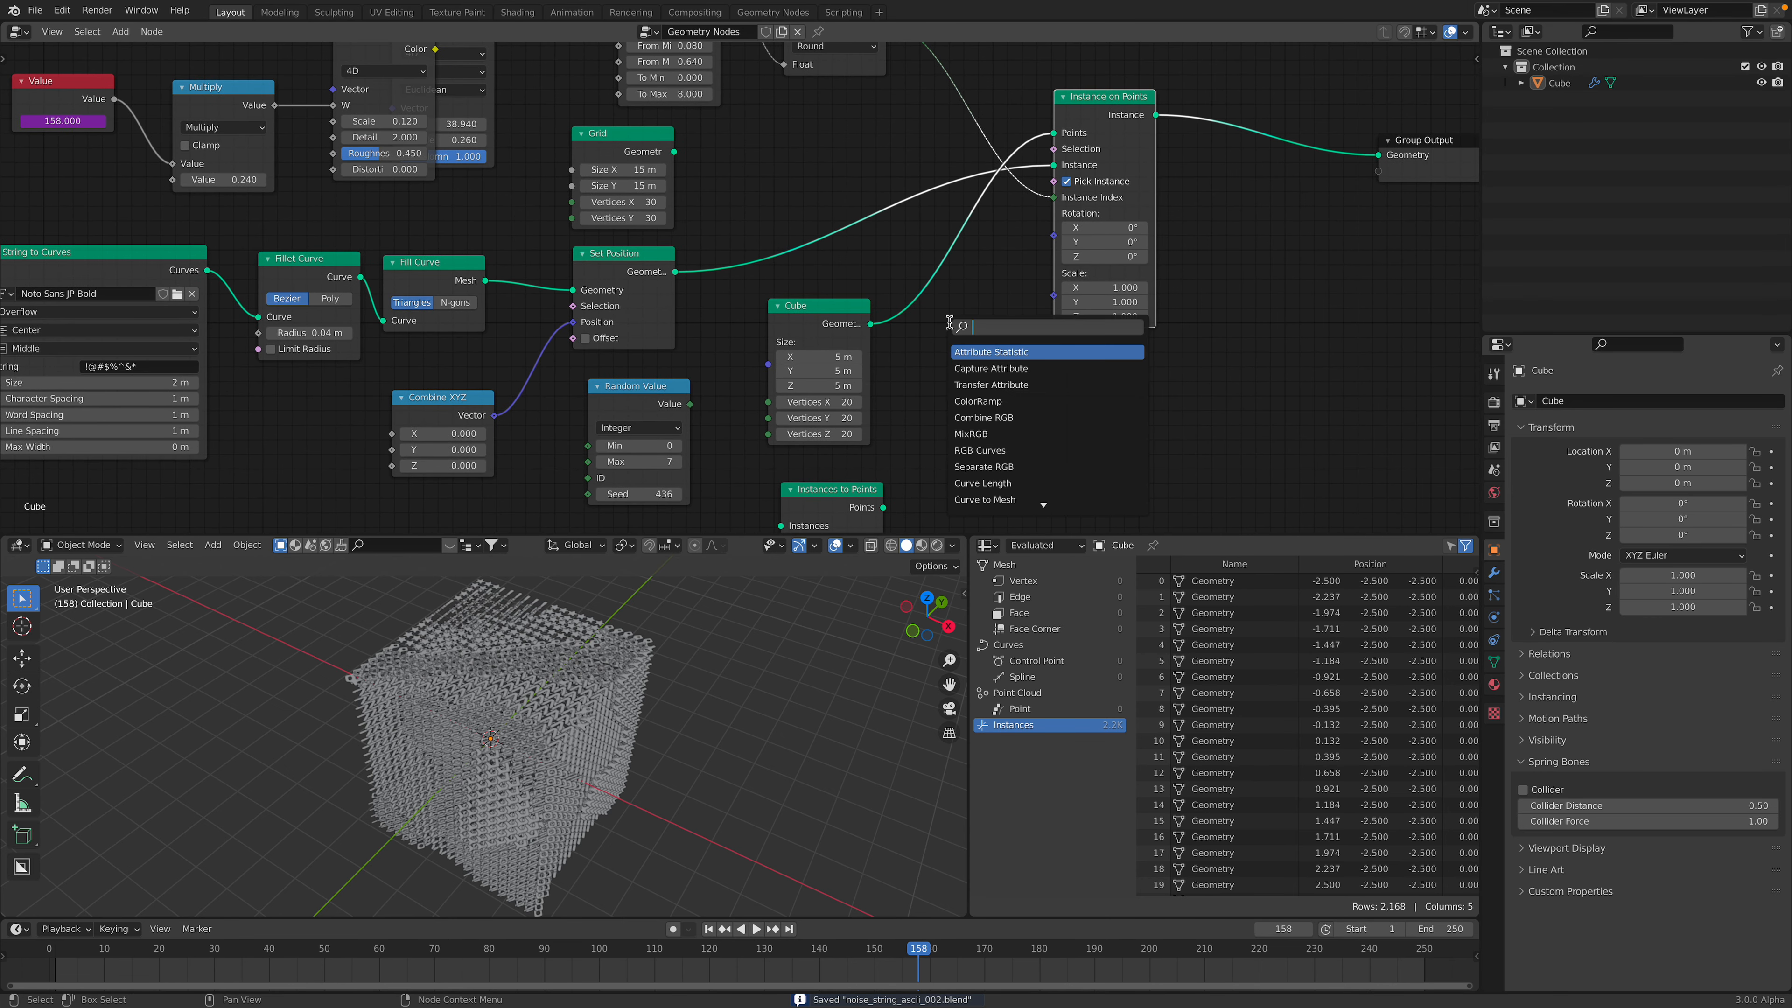
pyautogui.press('Escape')
# - Shift the Instance on Points node farther from the Cube node, closer to the Group Output
pyautogui.moveTo(800, 161); pyautogui.dragTo(790, 257, button='middle')
pyautogui.moveTo(819, 117); pyautogui.dragTo(801, 115)
pyautogui.moveTo(1096, 219); pyautogui.dragTo(1186, 228)
pyautogui.moveTo(1132, 344); pyautogui.dragTo(1080, 281, button='middle')
pyautogui.click(1069, 335)
# - Add a Normal node, connect it to the Rotation of Instance on Points, and preview the animation
pyautogui.moveTo(660, 704); pyautogui.dragTo(711, 659, button='middle')
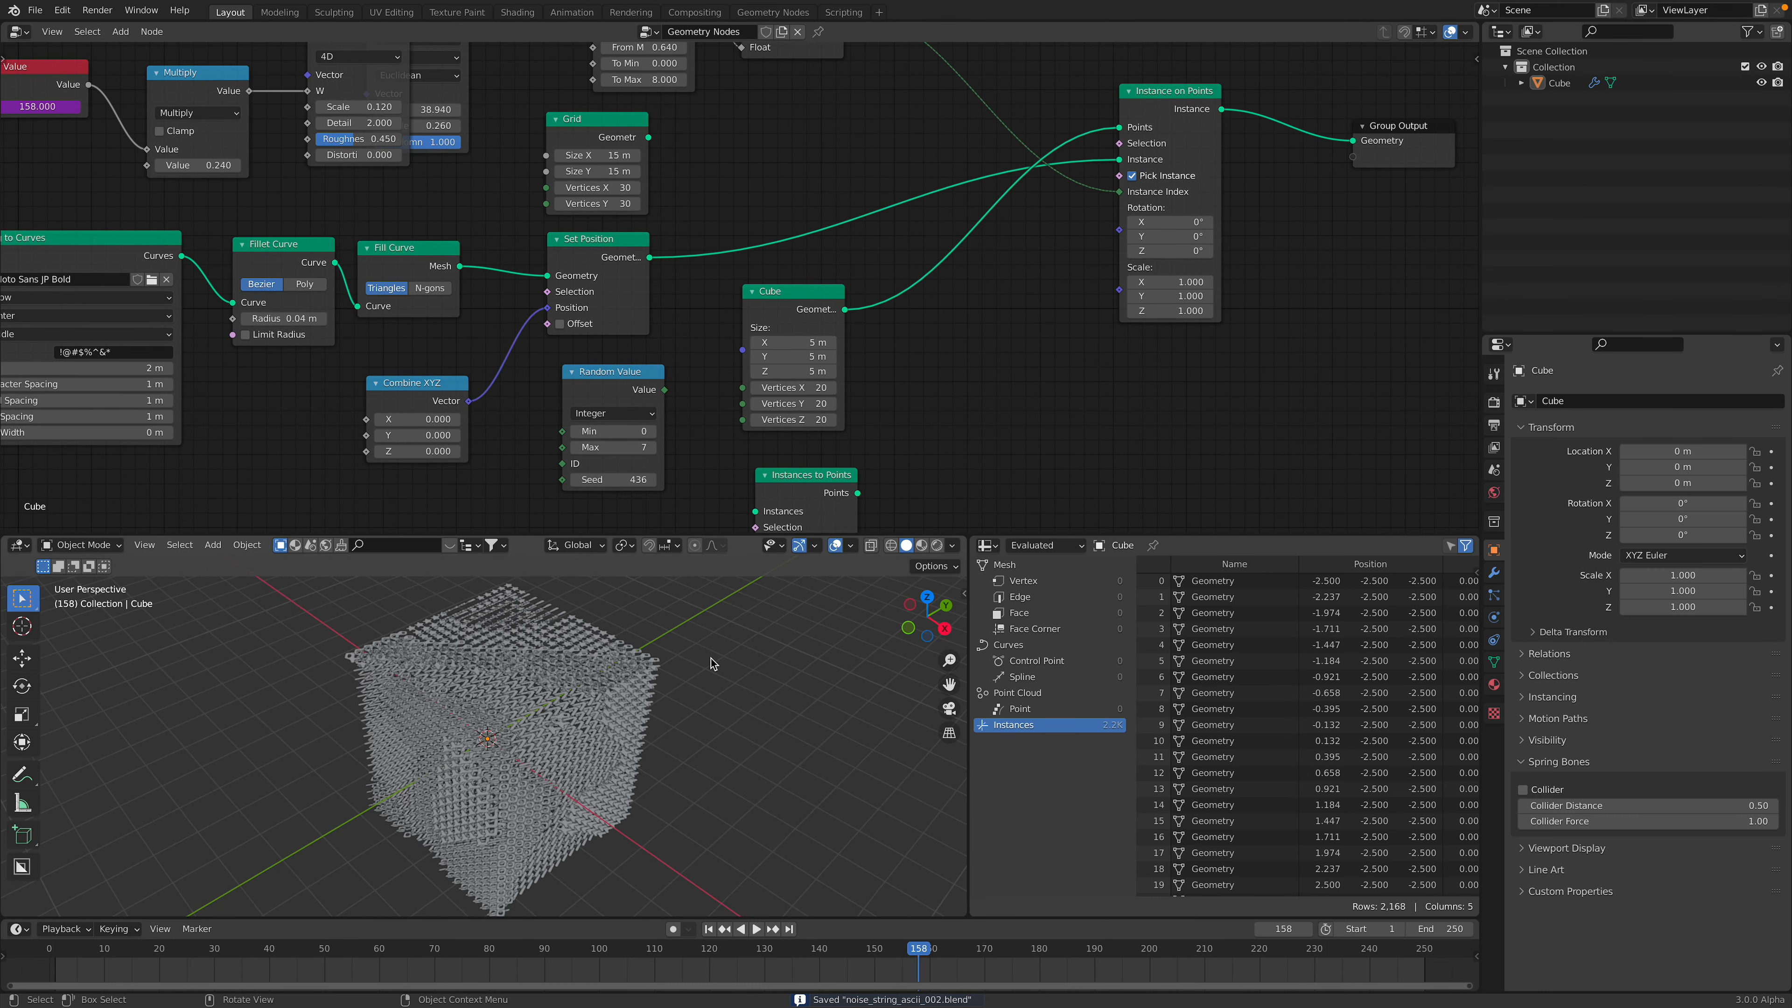
pyautogui.hotkey('shift', 'a')
pyautogui.press('s')
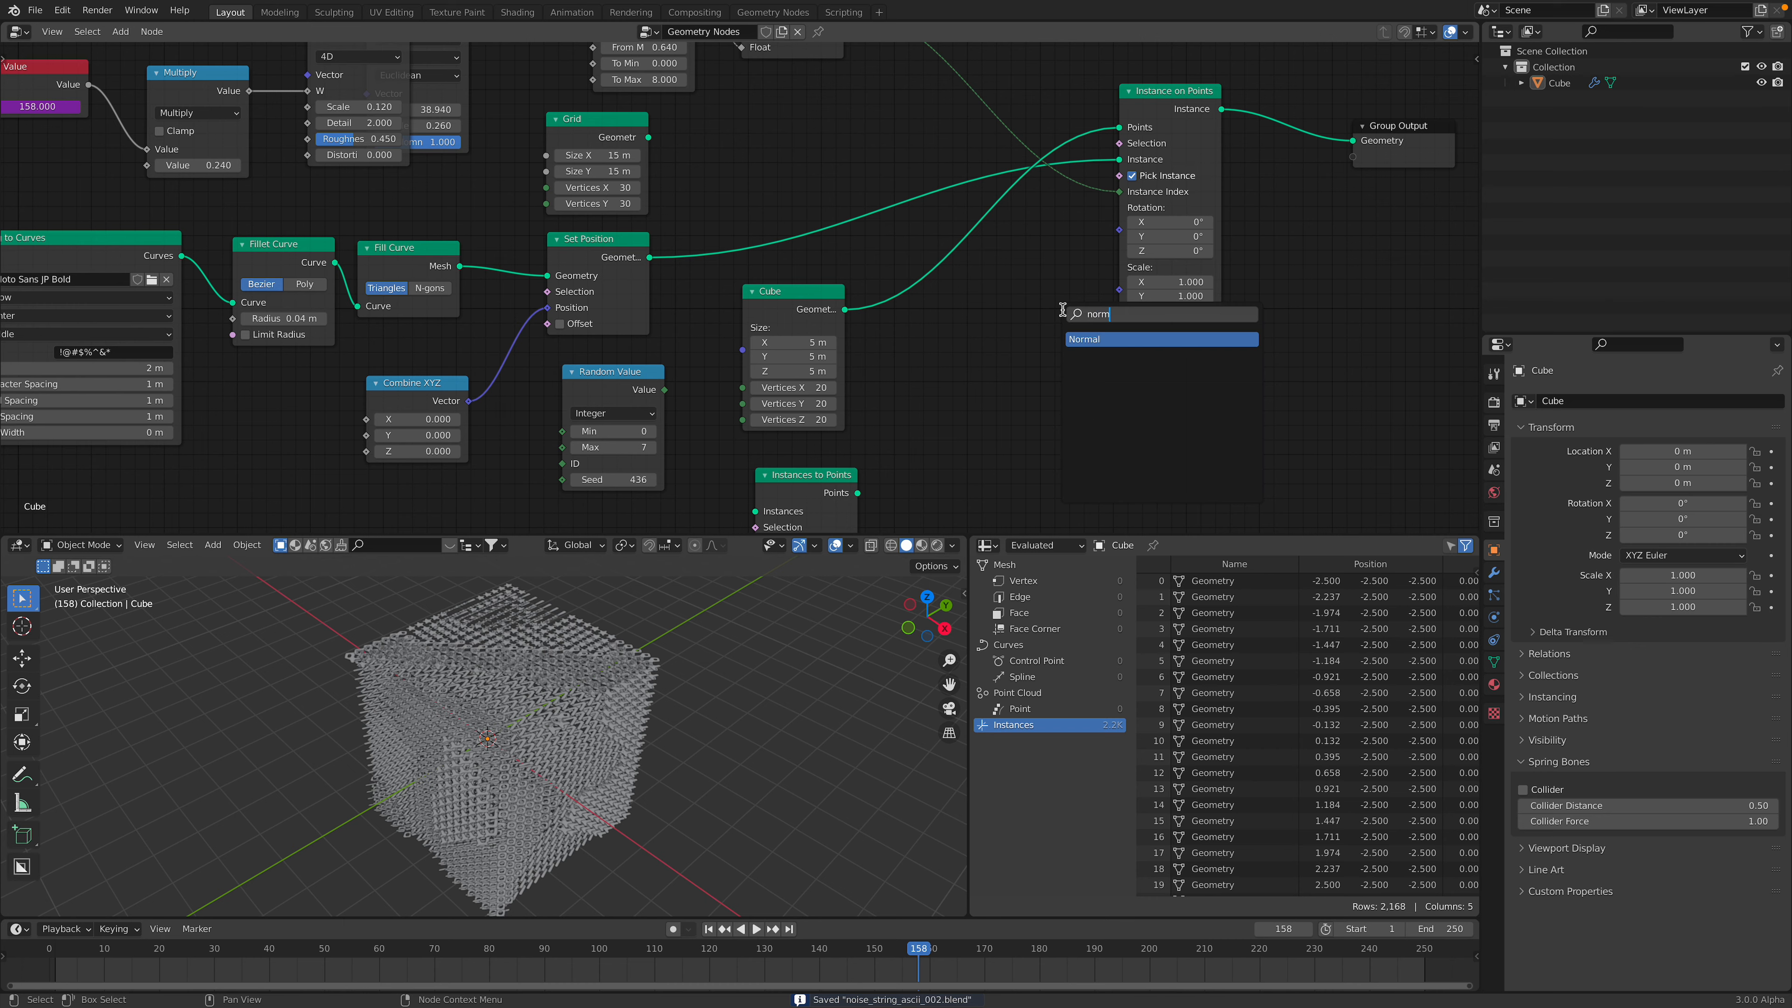
pyautogui.write('normal')
pyautogui.press('Return')
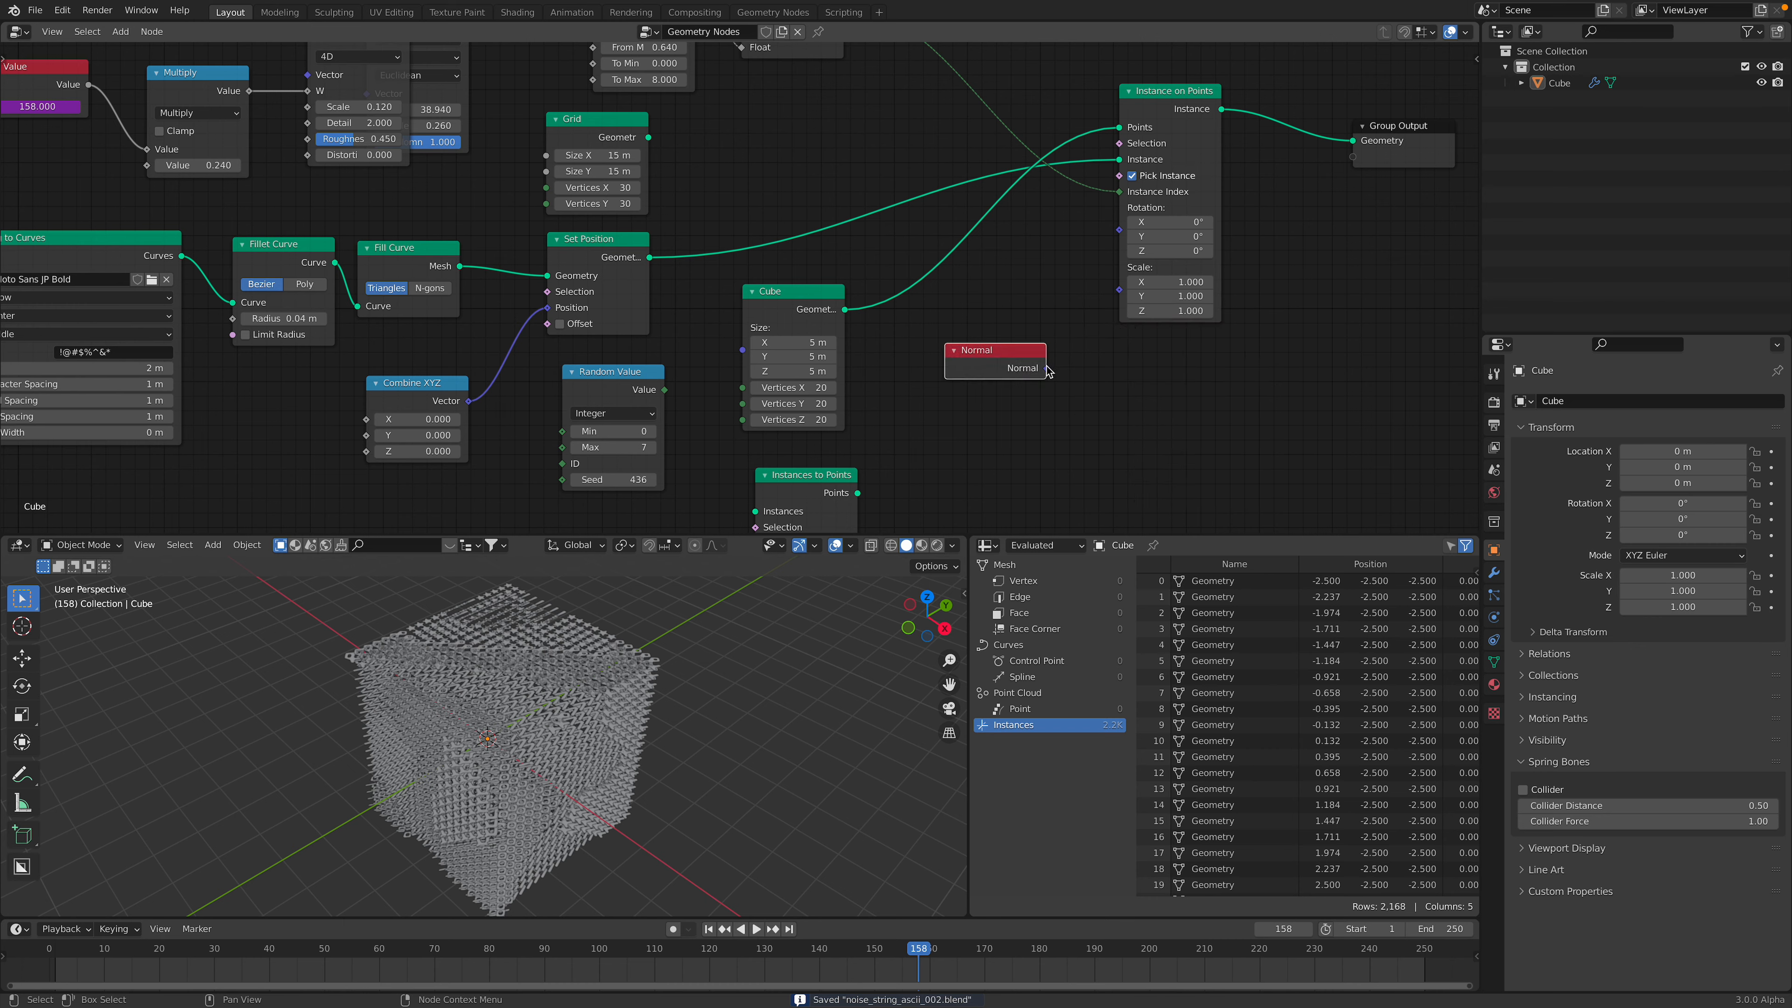
pyautogui.moveTo(1120, 236); pyautogui.dragTo(1120, 235)
pyautogui.press('space')
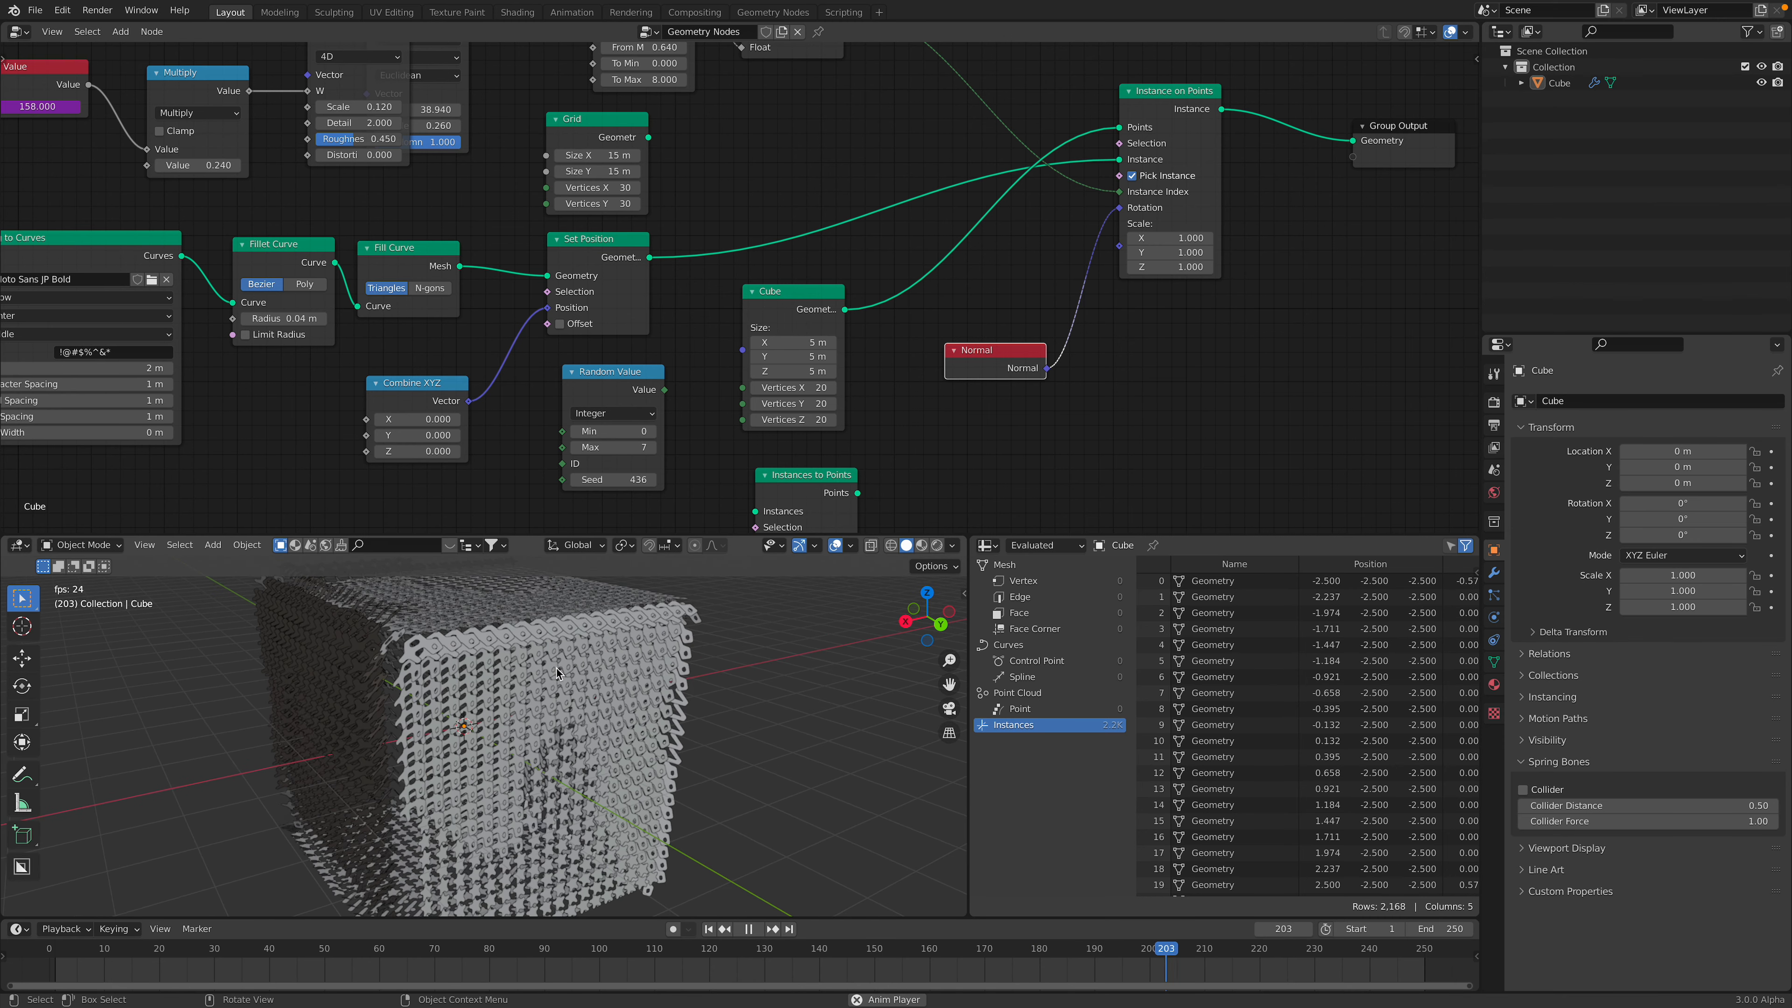
pyautogui.press('space')
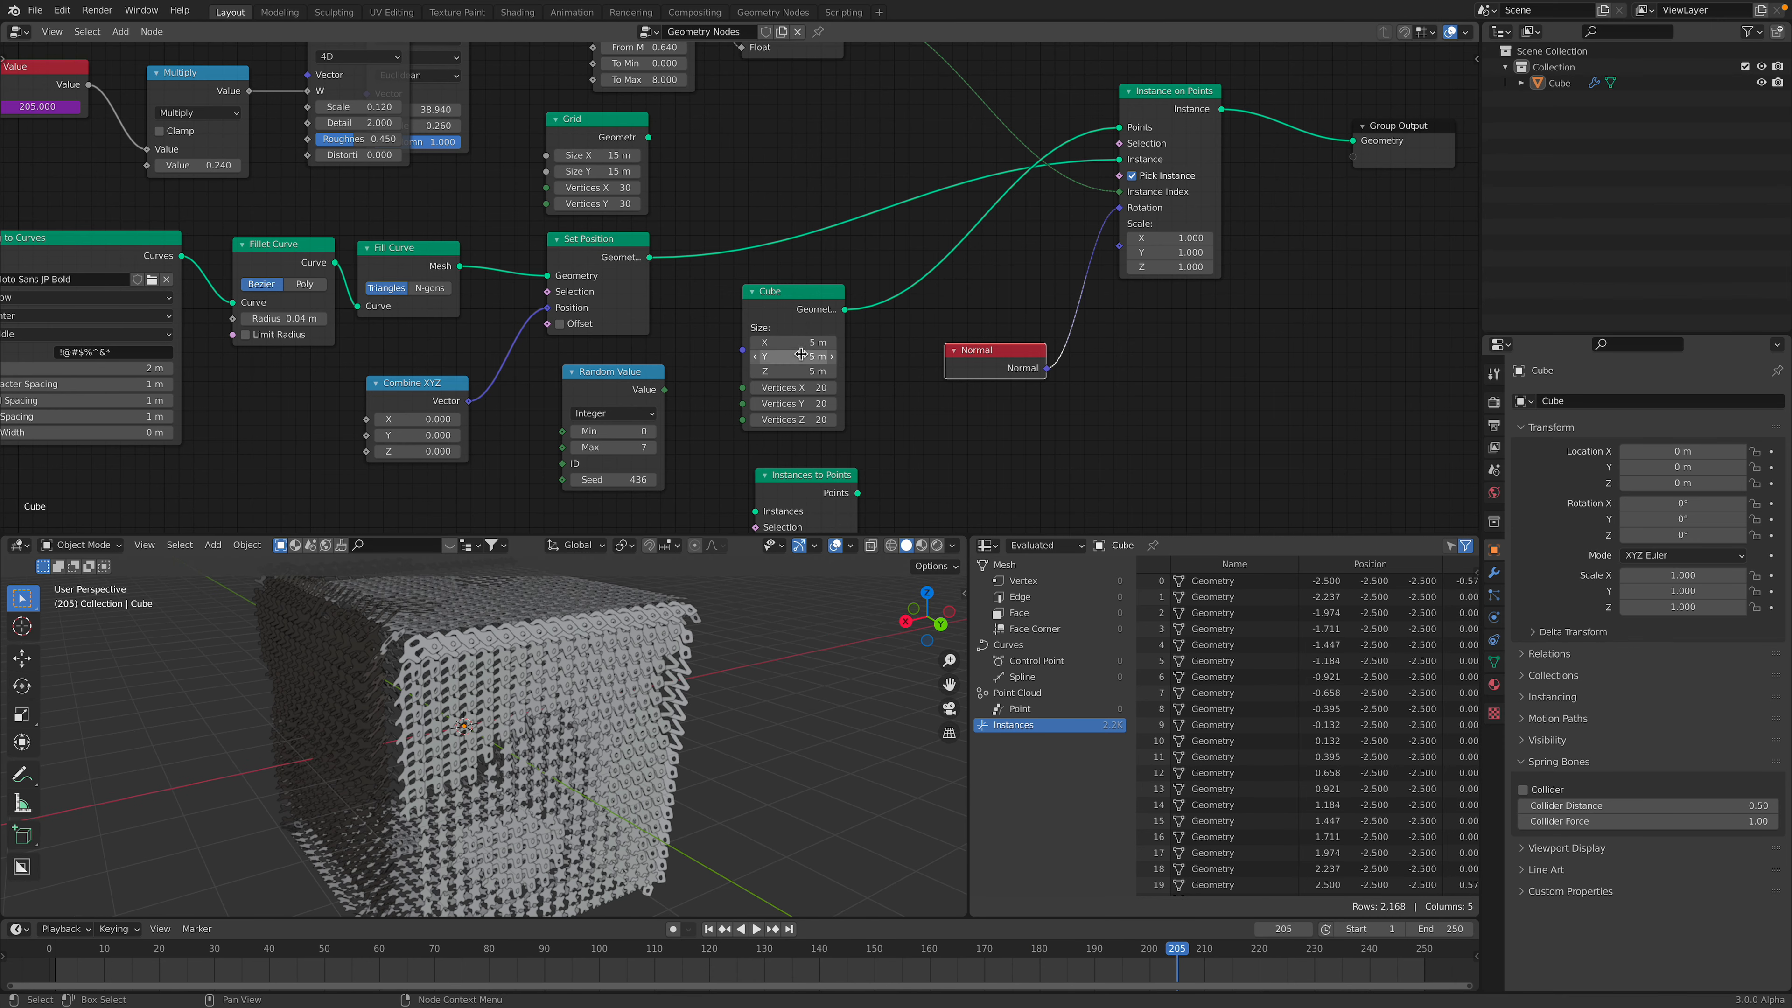
# - Set the Cube's X, Y and Z size to 9 m and preview the animation around the enlarged cube
pyautogui.moveTo(792, 343); pyautogui.dragTo(833, 371)
pyautogui.scroll(-6, 690, 727)
pyautogui.moveTo(689, 732); pyautogui.dragTo(536, 730, button='middle')
pyautogui.scroll(4, 568, 714)
pyautogui.press('space')
pyautogui.press('space')
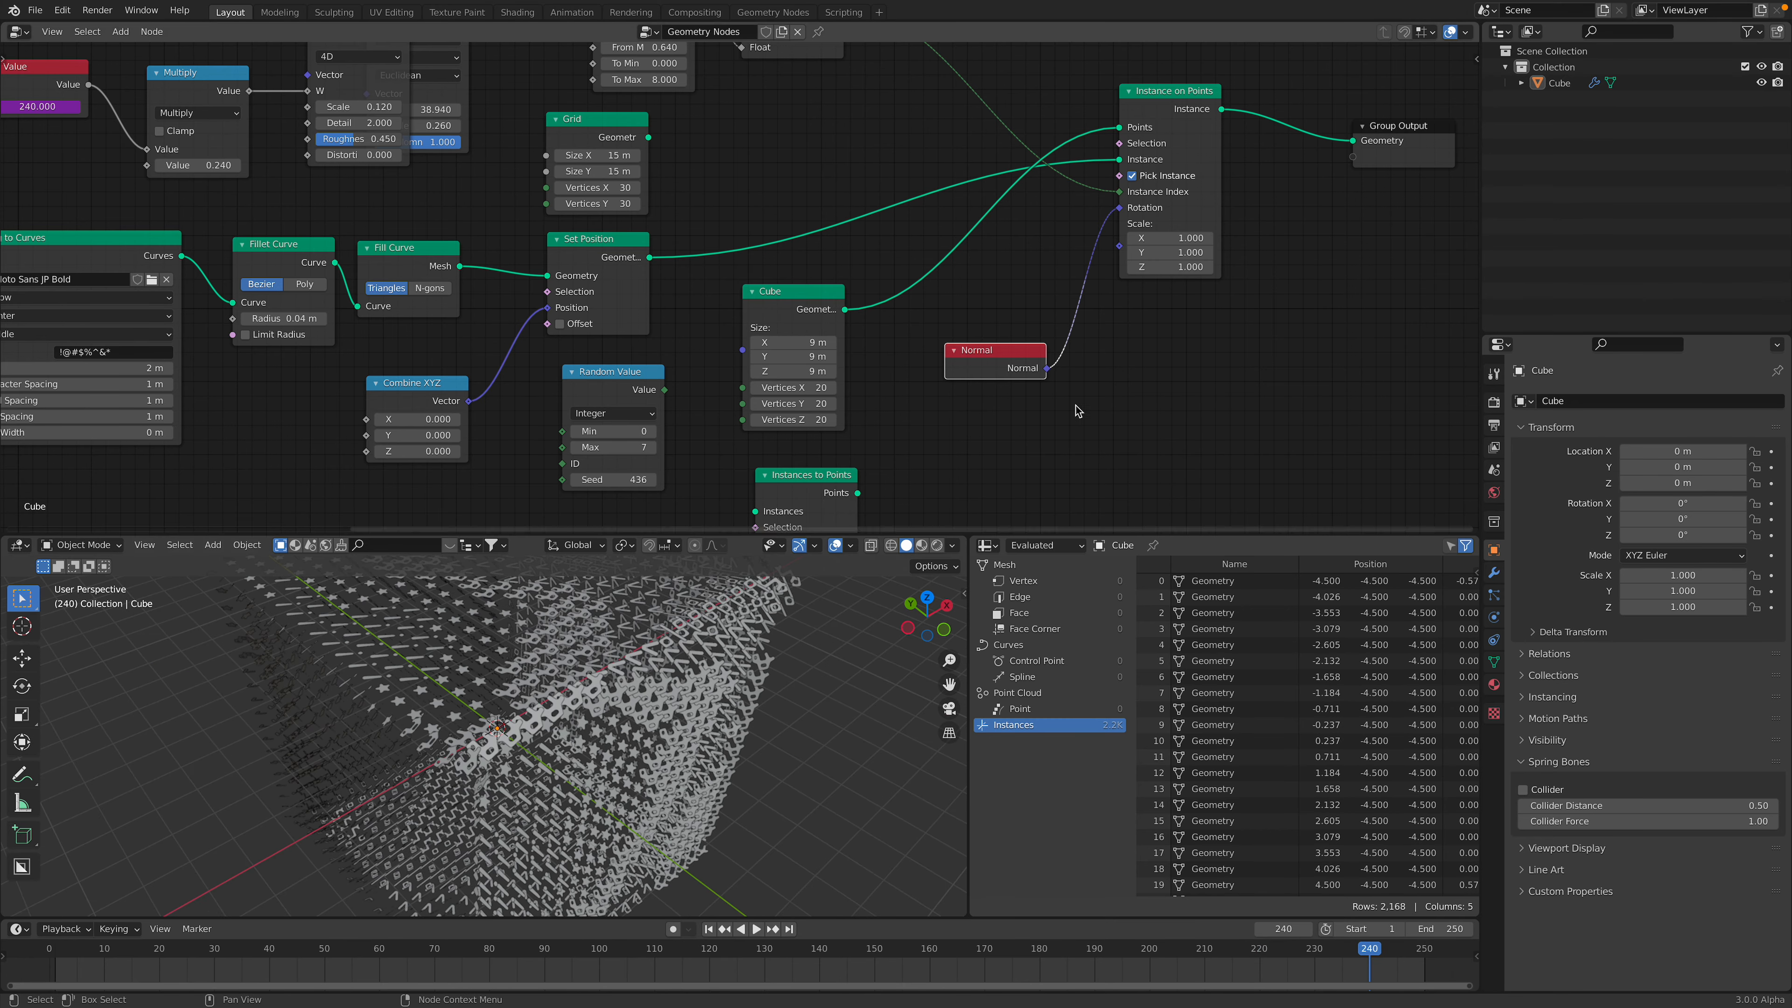
# - Add an Align Euler to Vector node between the Normal node and the Rotation input of Instance on Points
pyautogui.moveTo(1135, 379); pyautogui.dragTo(1065, 406, button='middle')
pyautogui.hotkey('shift', 'a')
pyautogui.click(1066, 406)
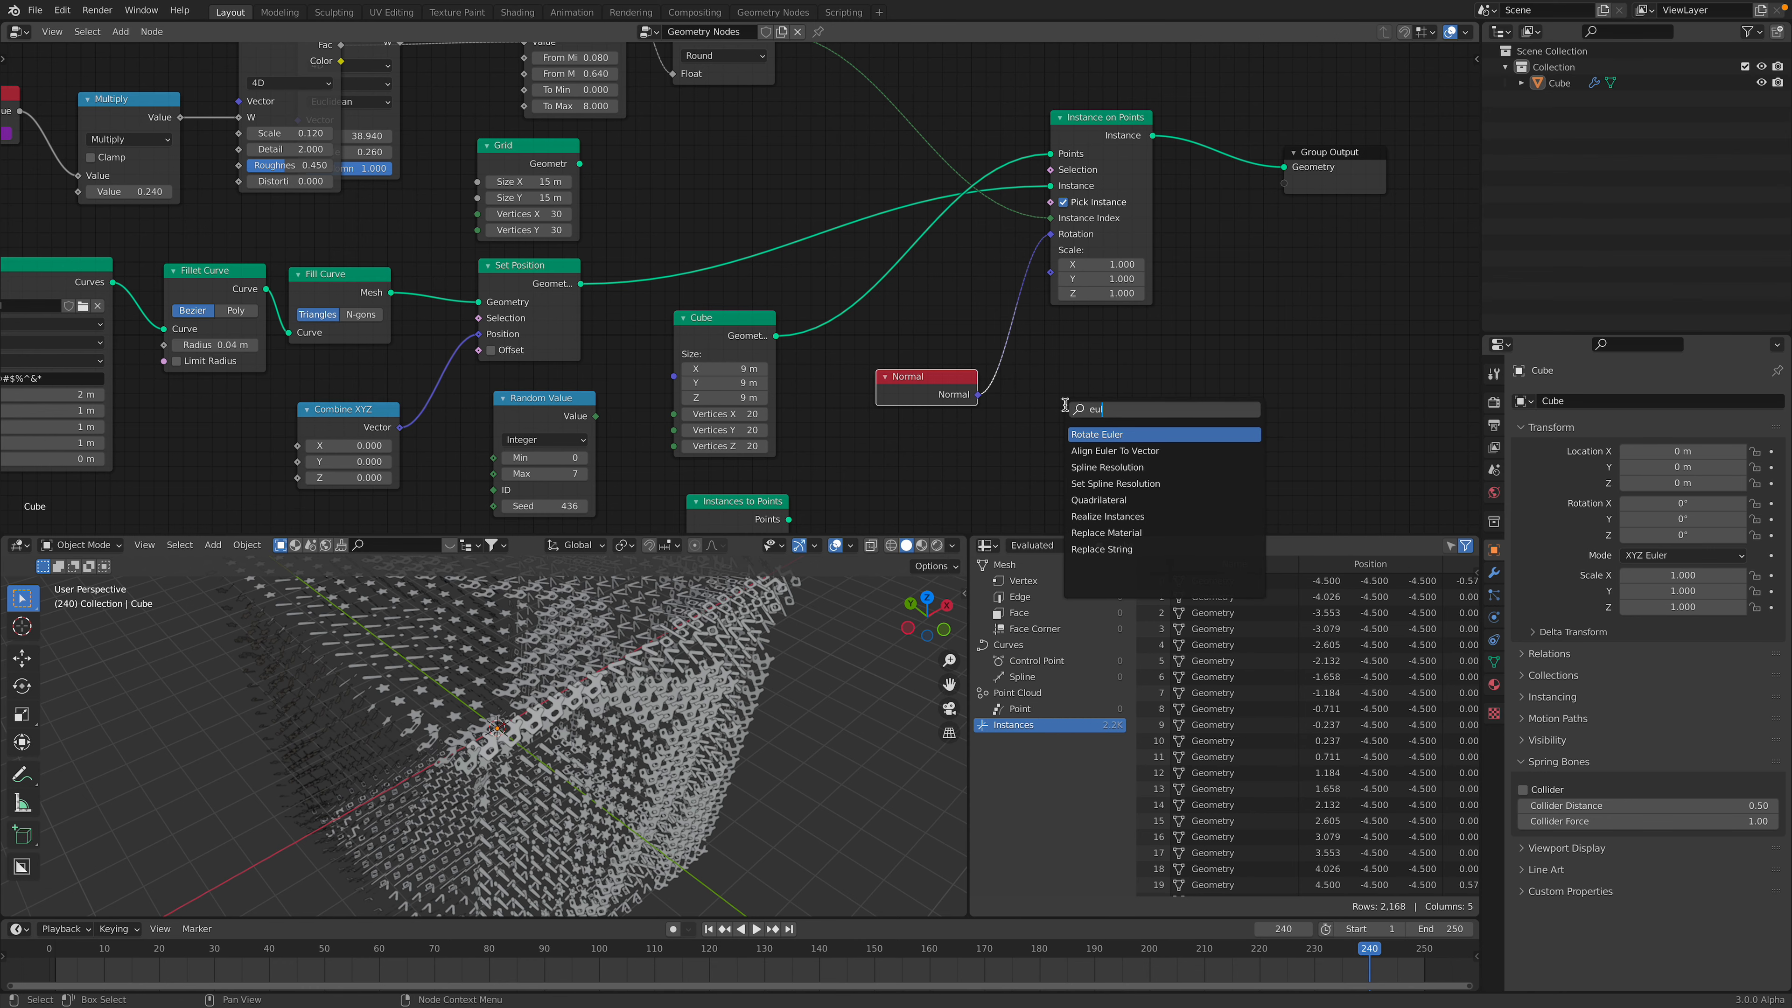
pyautogui.click(1101, 451)
pyautogui.click(1094, 389)
pyautogui.moveTo(1008, 405); pyautogui.dragTo(982, 361, button='middle')
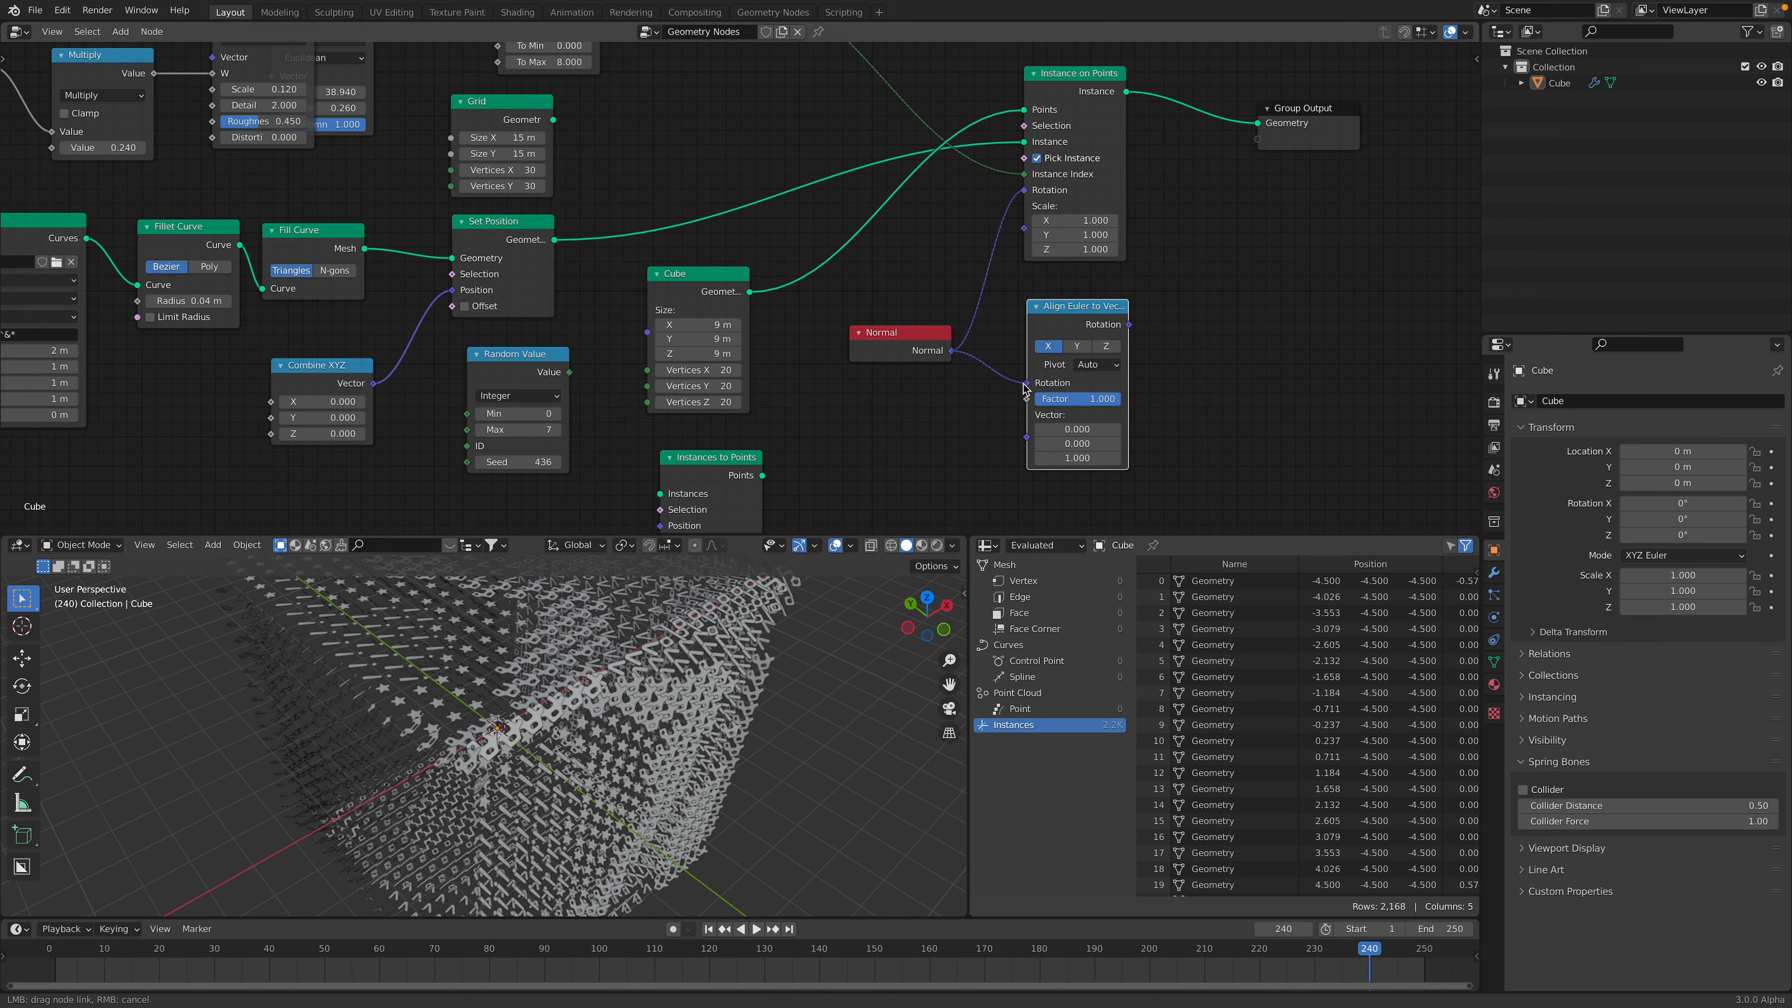
pyautogui.moveTo(1049, 198); pyautogui.dragTo(1034, 204)
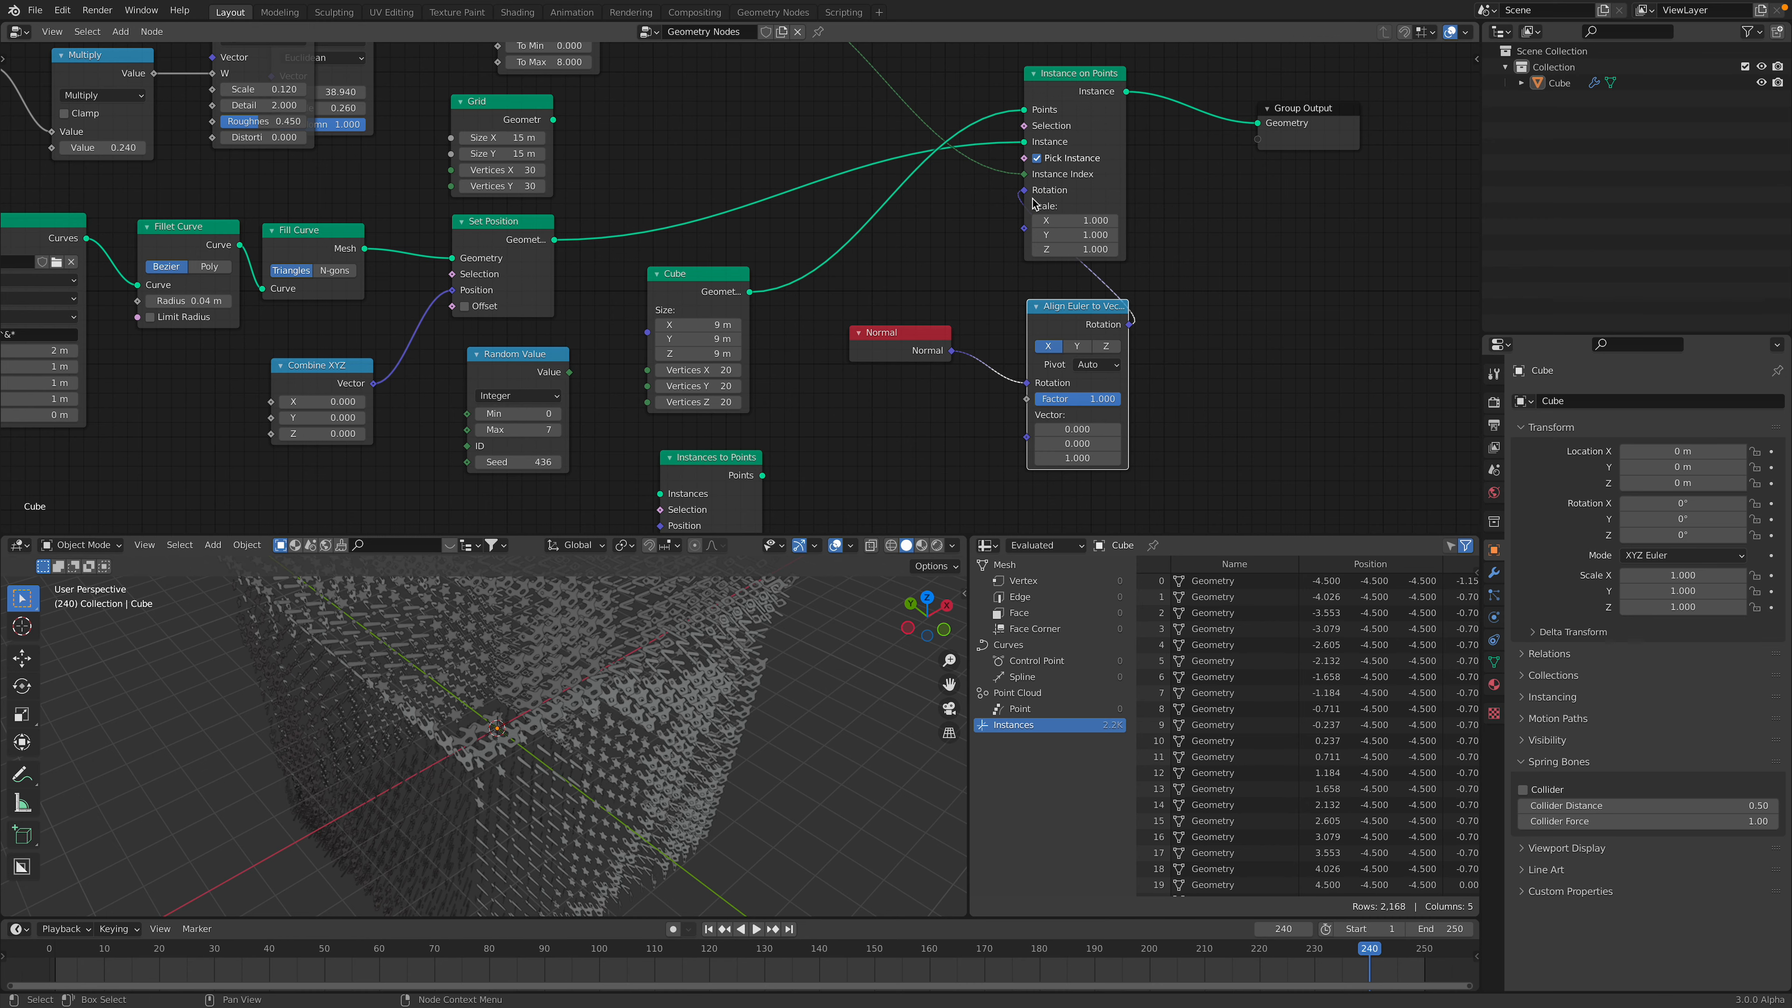
# - Rearrange the Normal and Align Euler to Vector nodes, reconnect Normal to the Vector input, and save the file
pyautogui.moveTo(932, 331); pyautogui.dragTo(875, 350)
pyautogui.moveTo(1075, 320); pyautogui.dragTo(960, 303)
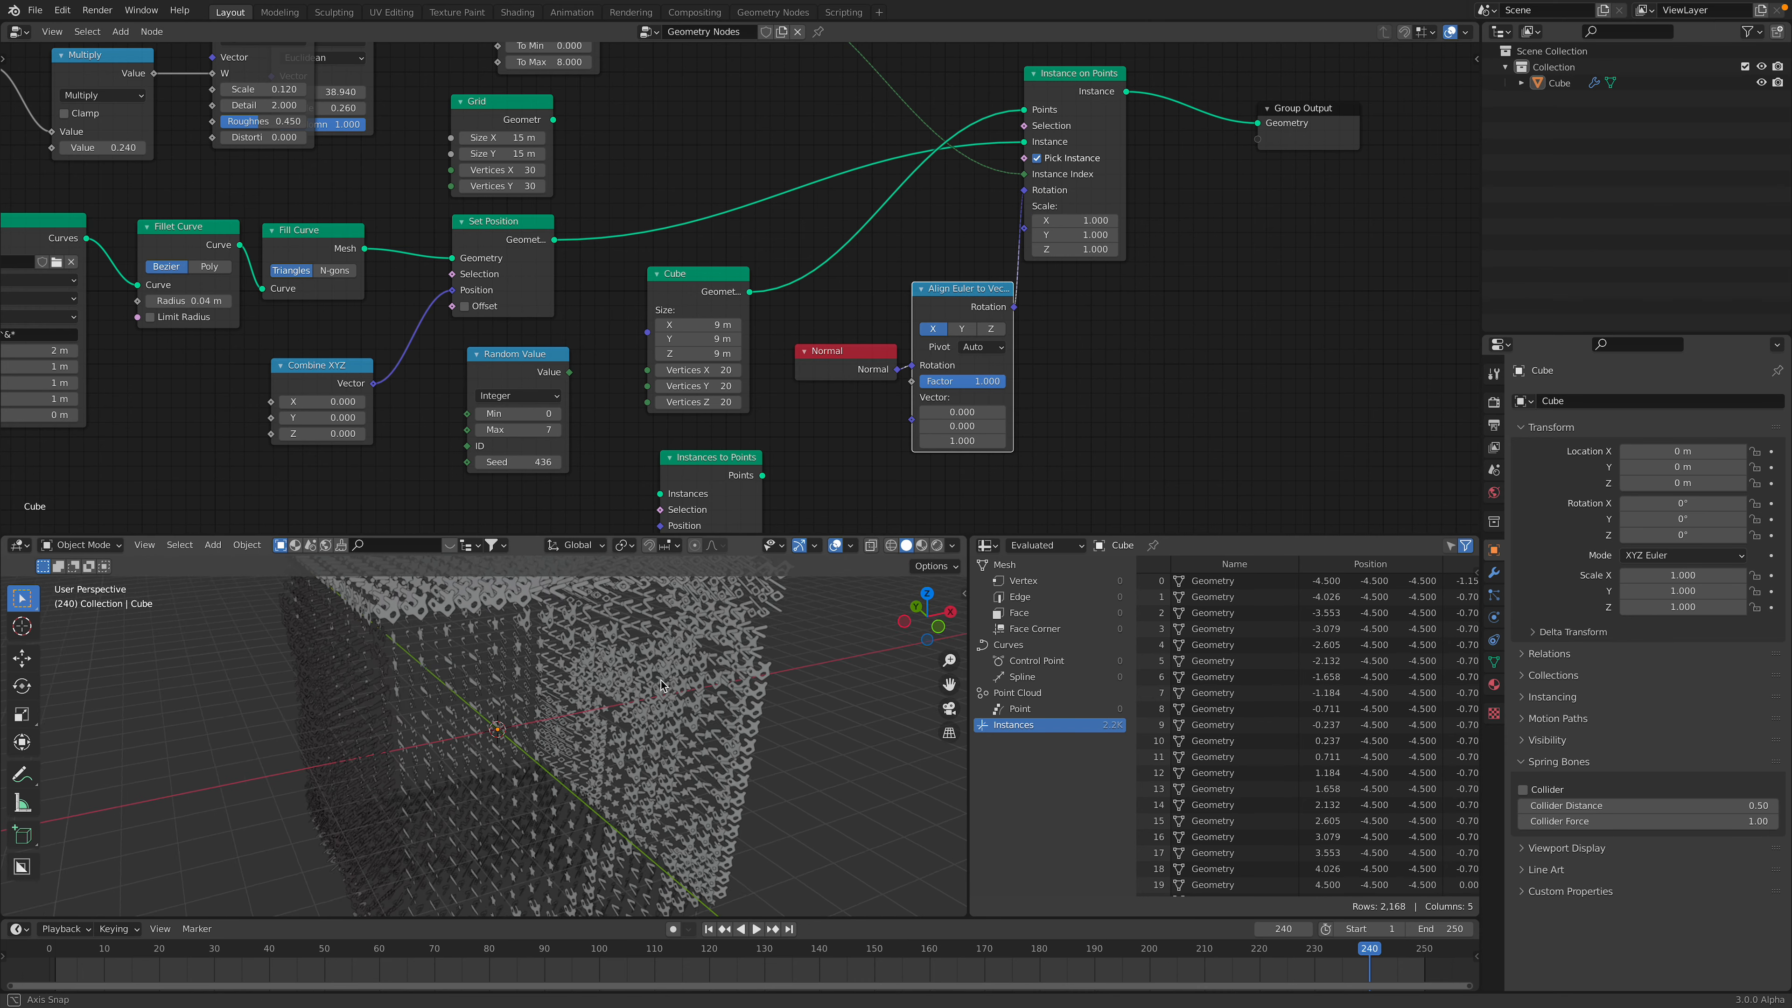
pyautogui.moveTo(913, 423)
pyautogui.mouseDown()
pyautogui.moveTo(876, 381)
pyautogui.moveTo(909, 424)
pyautogui.mouseUp()
pyautogui.moveTo(647, 680); pyautogui.dragTo(700, 694, button='middle')
pyautogui.press('super+s')
pyautogui.scroll(-2, 700, 694)
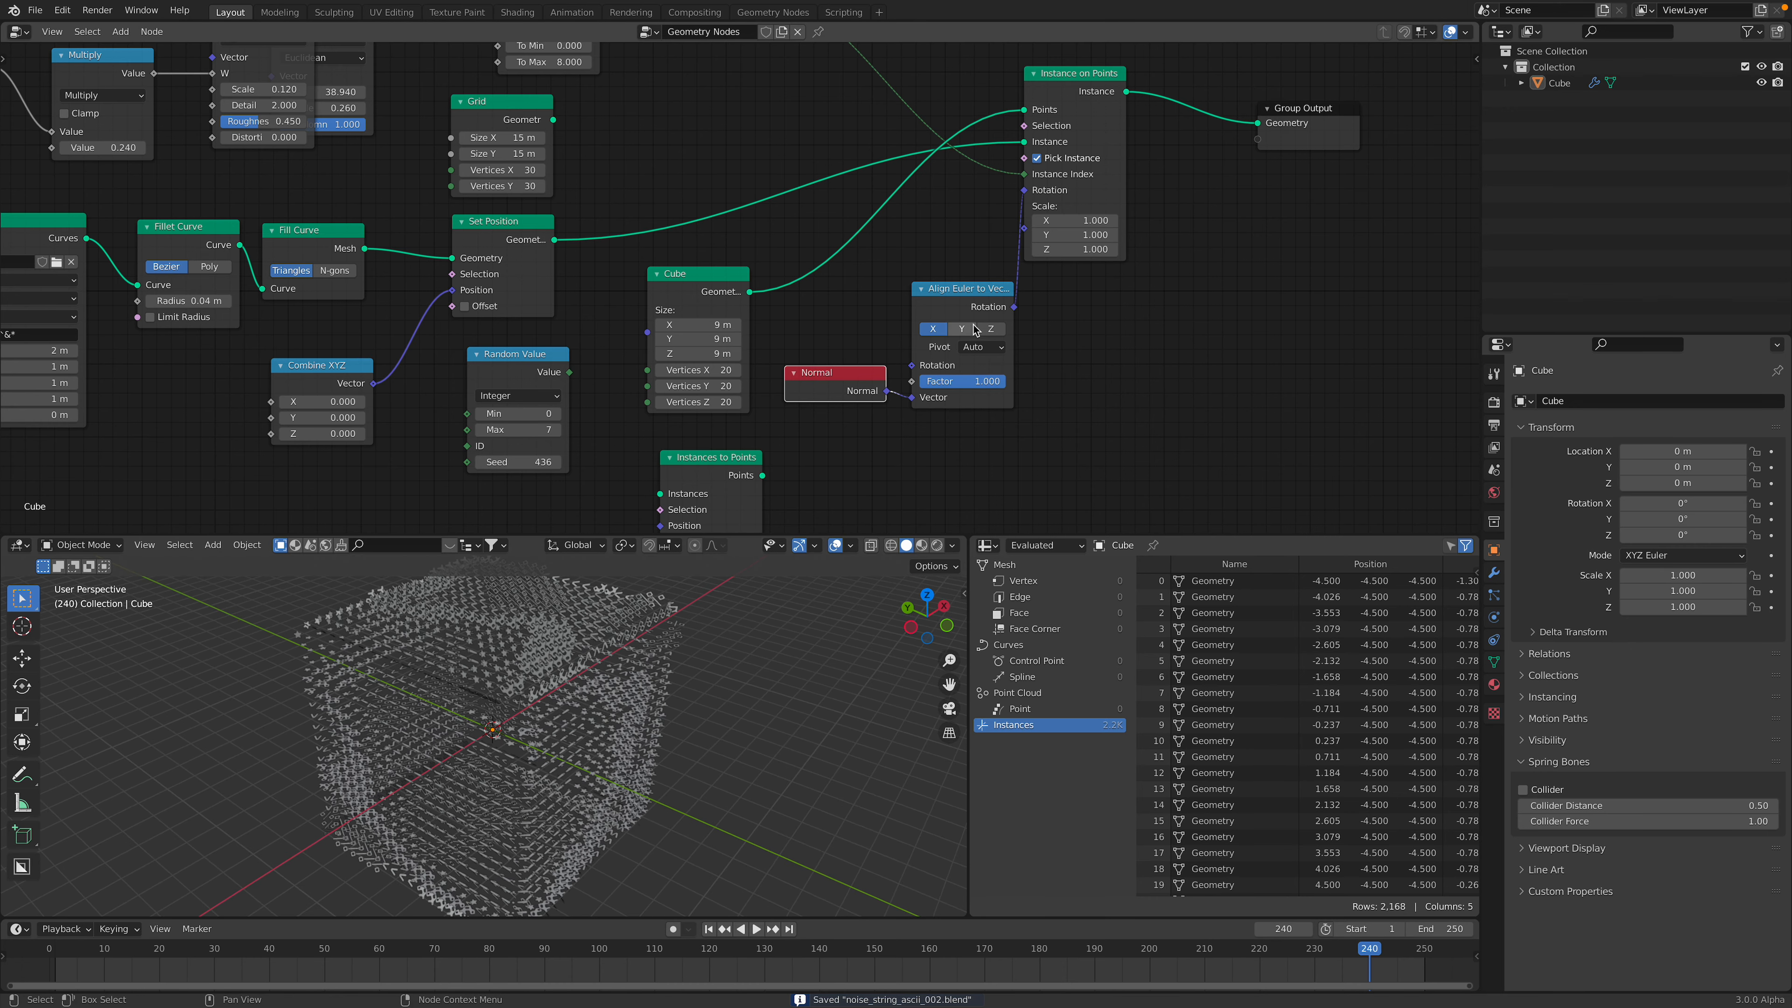
# - Set the Align Euler to Vector axis to Z and preview the animated characters around the cube
pyautogui.click(990, 329)
pyautogui.moveTo(750, 670); pyautogui.dragTo(811, 653, button='middle')
pyautogui.scroll(3, 775, 656)
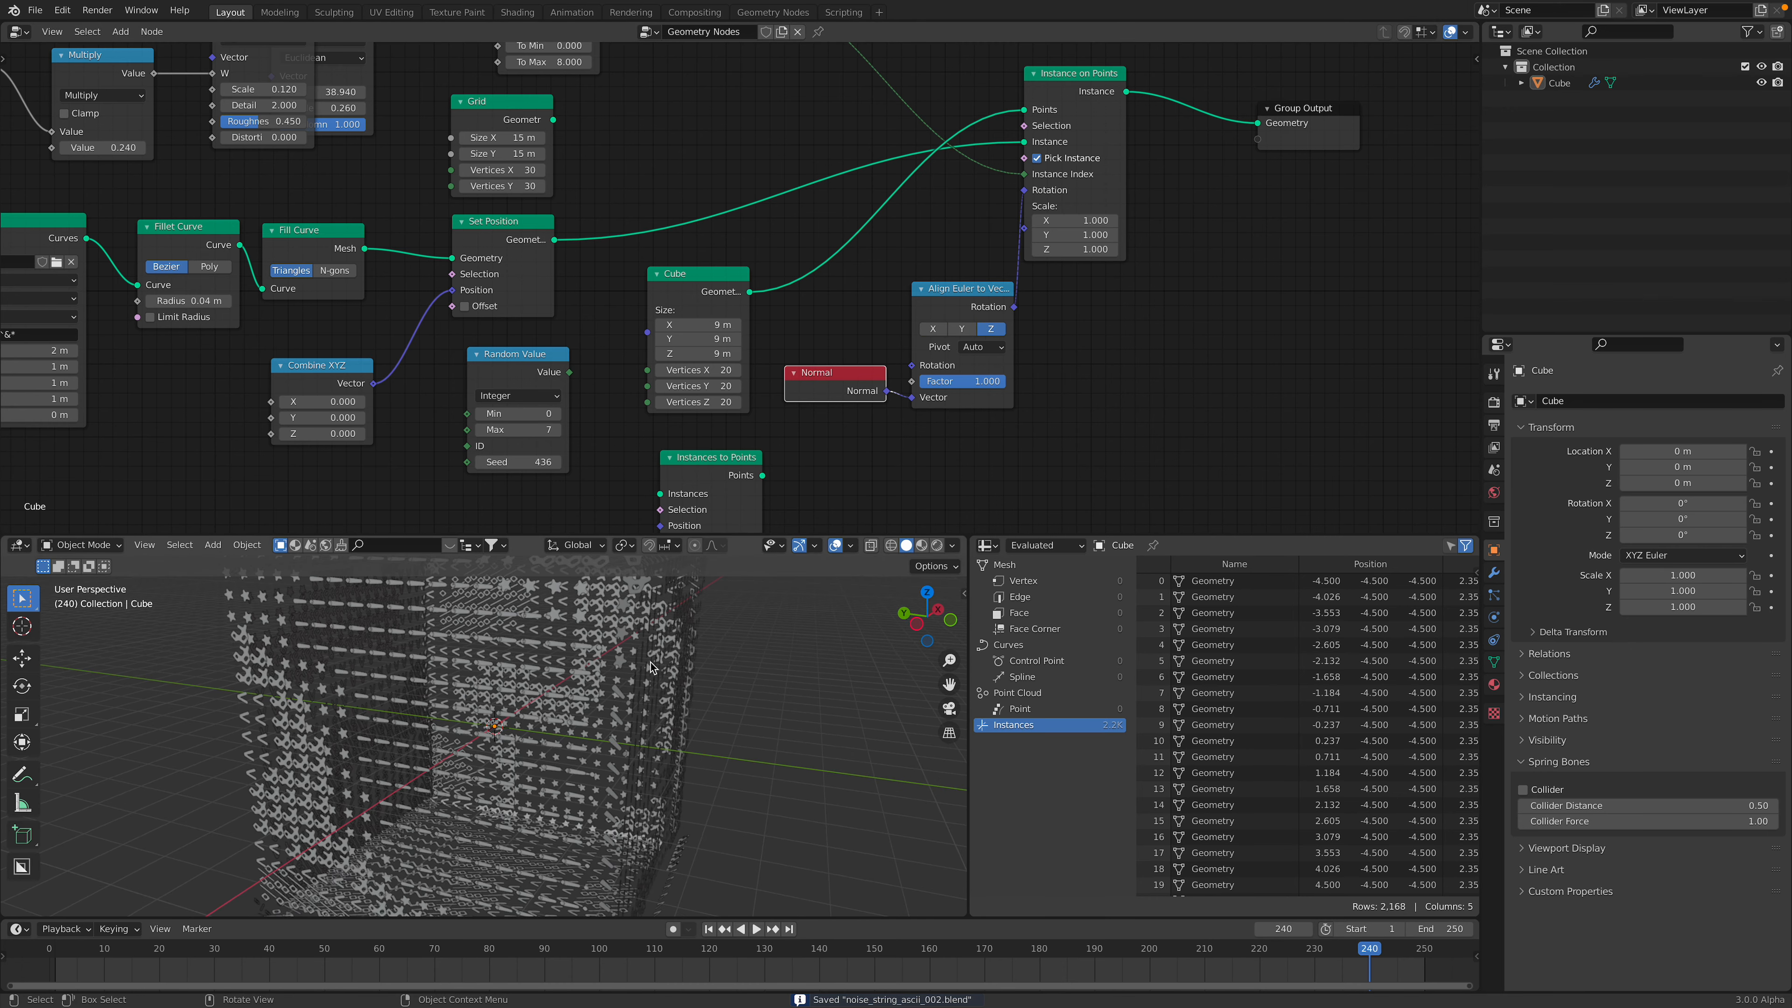
pyautogui.moveTo(635, 670); pyautogui.dragTo(466, 702, button='middle')
pyautogui.press('space')
pyautogui.scroll(-3, 480, 699)
pyautogui.press('space')
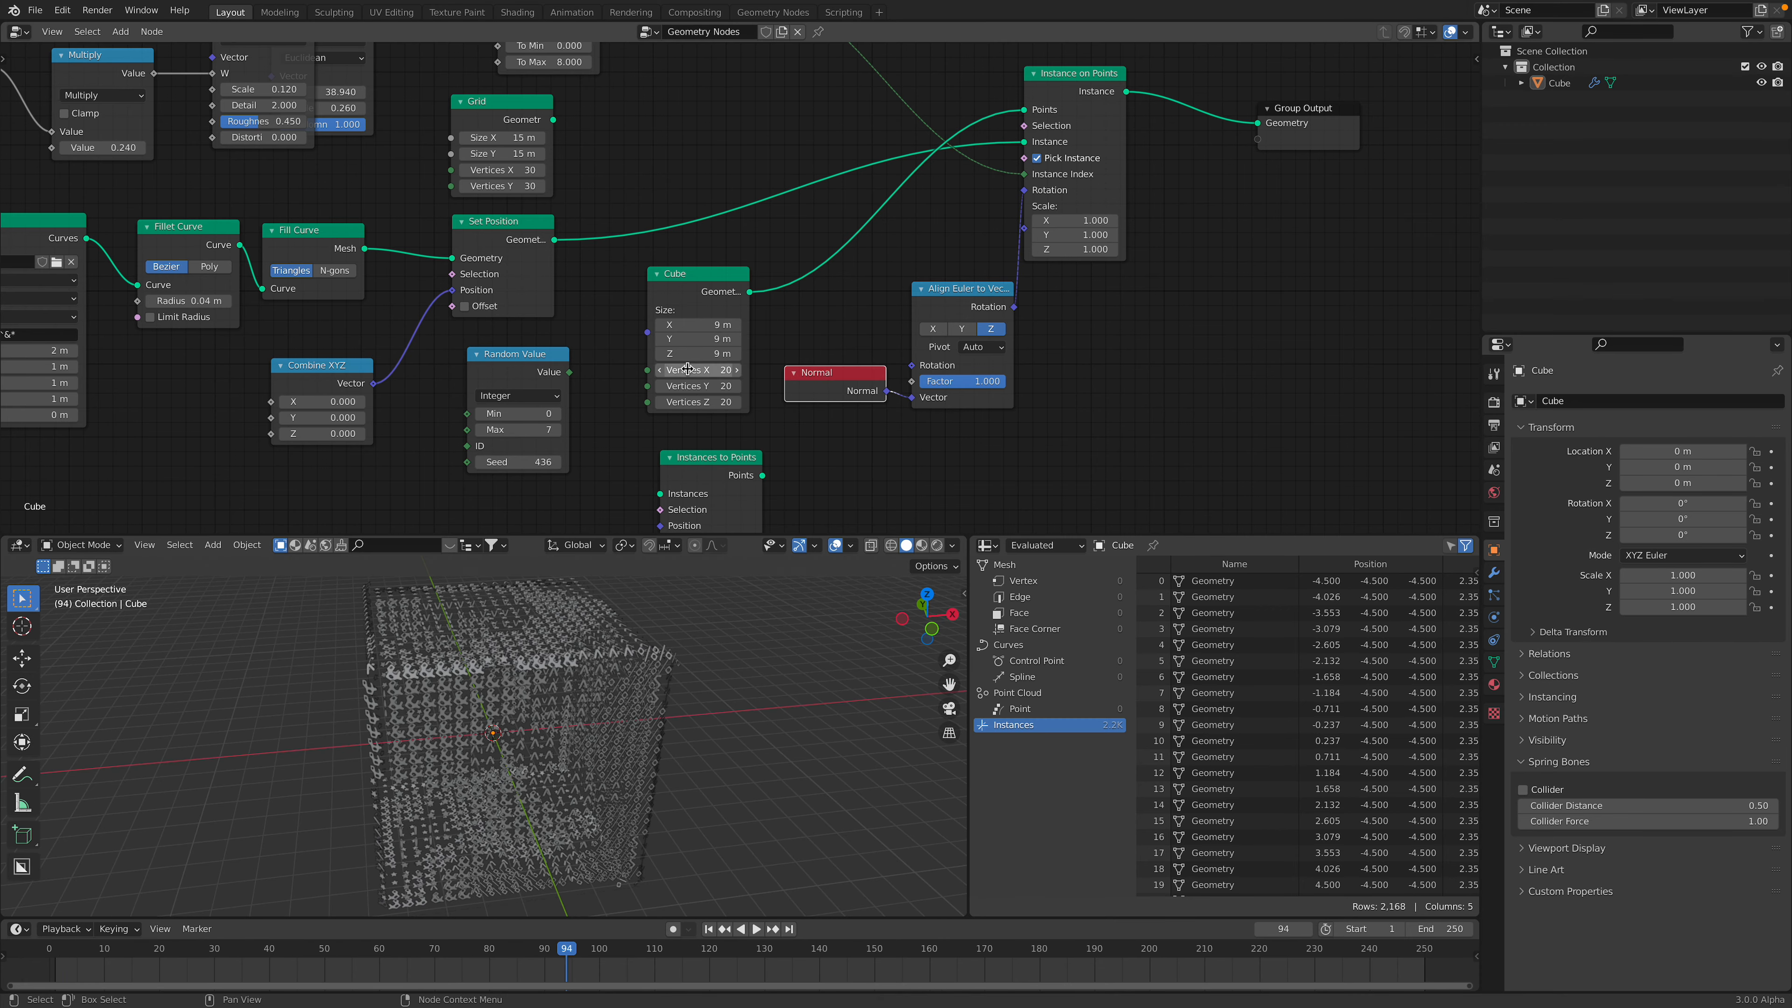
# - Set the Cube node's X, Y and Z vertices to 38 and save the file
pyautogui.moveTo(698, 370); pyautogui.dragTo(747, 402)
pyautogui.moveTo(536, 621); pyautogui.dragTo(649, 631, button='middle')
pyautogui.hotkey('ctrl', 's')
# - Play the animation and examine the character cube from several angles in a full-screen viewport, then save the file
pyautogui.press('space')
pyautogui.moveTo(452, 696); pyautogui.dragTo(685, 667, button='middle')
pyautogui.scroll(2, 521, 717)
pyautogui.scroll(-3, 603, 697)
pyautogui.hotkey('ctrl', 'alt', 'space')
pyautogui.moveTo(886, 593); pyautogui.dragTo(1007, 552, button='middle')
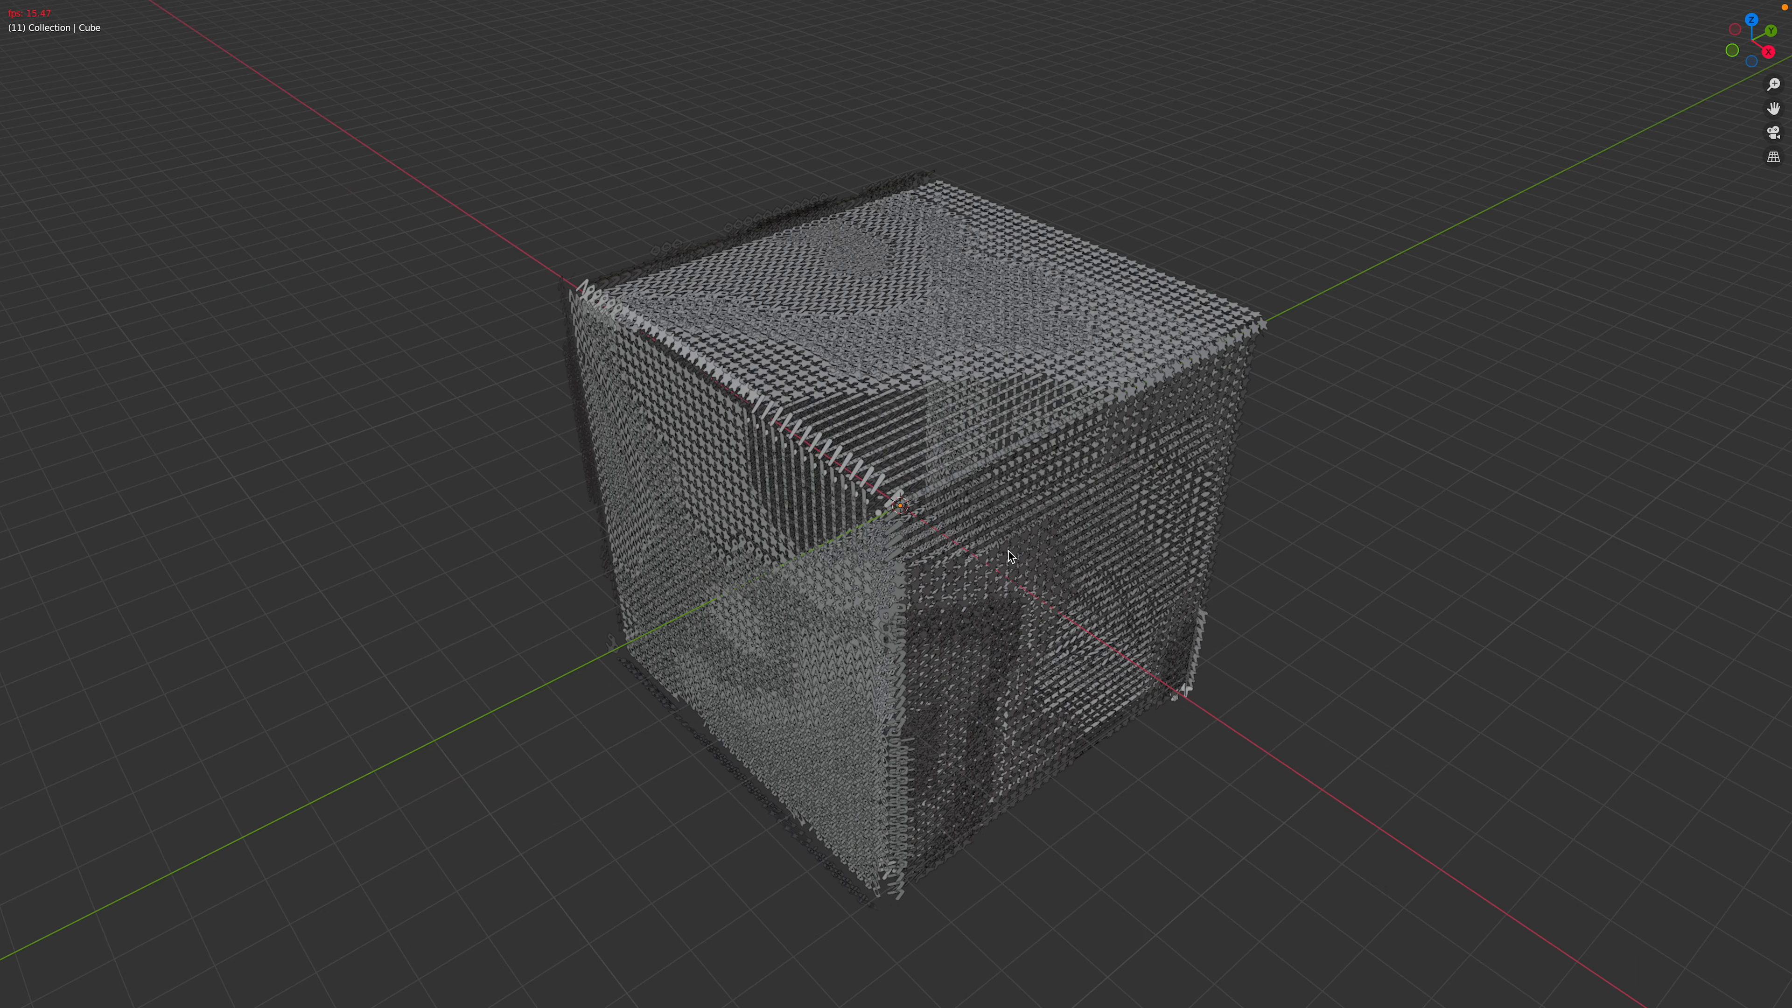
pyautogui.hotkey('ctrl', 'alt', 'space')
pyautogui.hotkey('ctrl', 's')
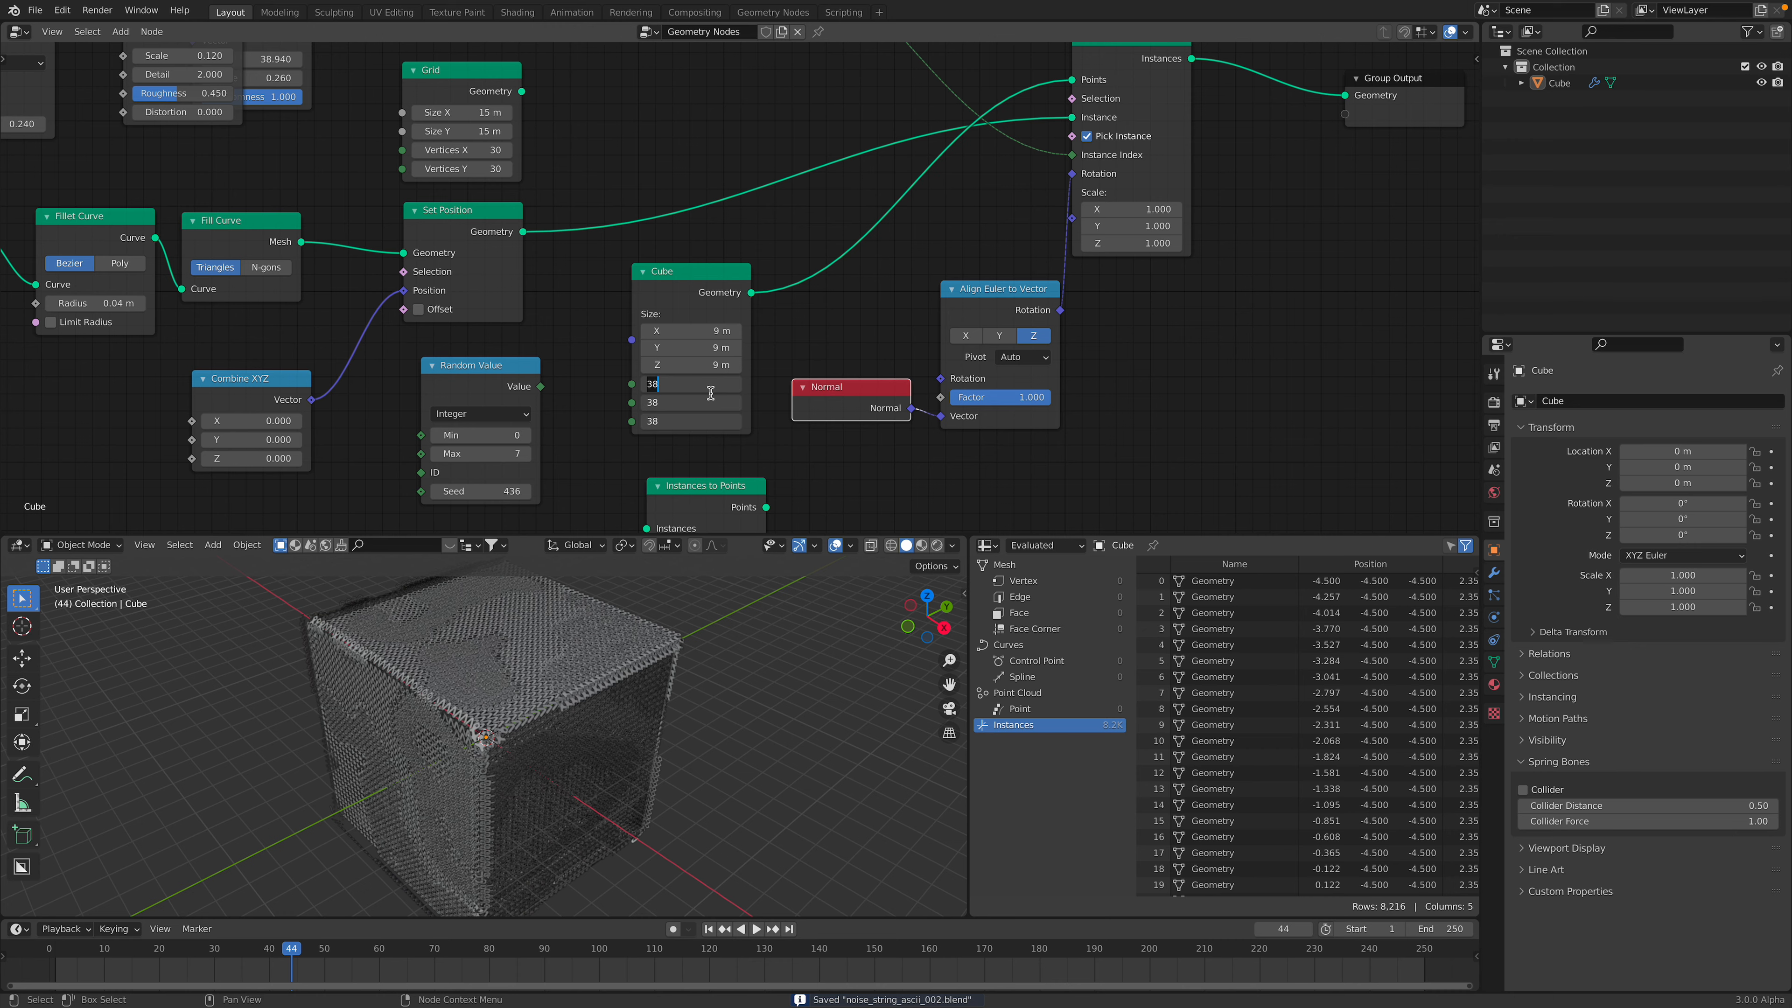
# - Set the Cube node's X, Y and Z vertices to 30
pyautogui.press('BackSpace')
pyautogui.write('0')
pyautogui.press('Return')
# - Select the cube object in the viewport and add a Solidify modifier to it
pyautogui.moveTo(637, 697); pyautogui.dragTo(634, 667, button='middle')
pyautogui.click(634, 658)
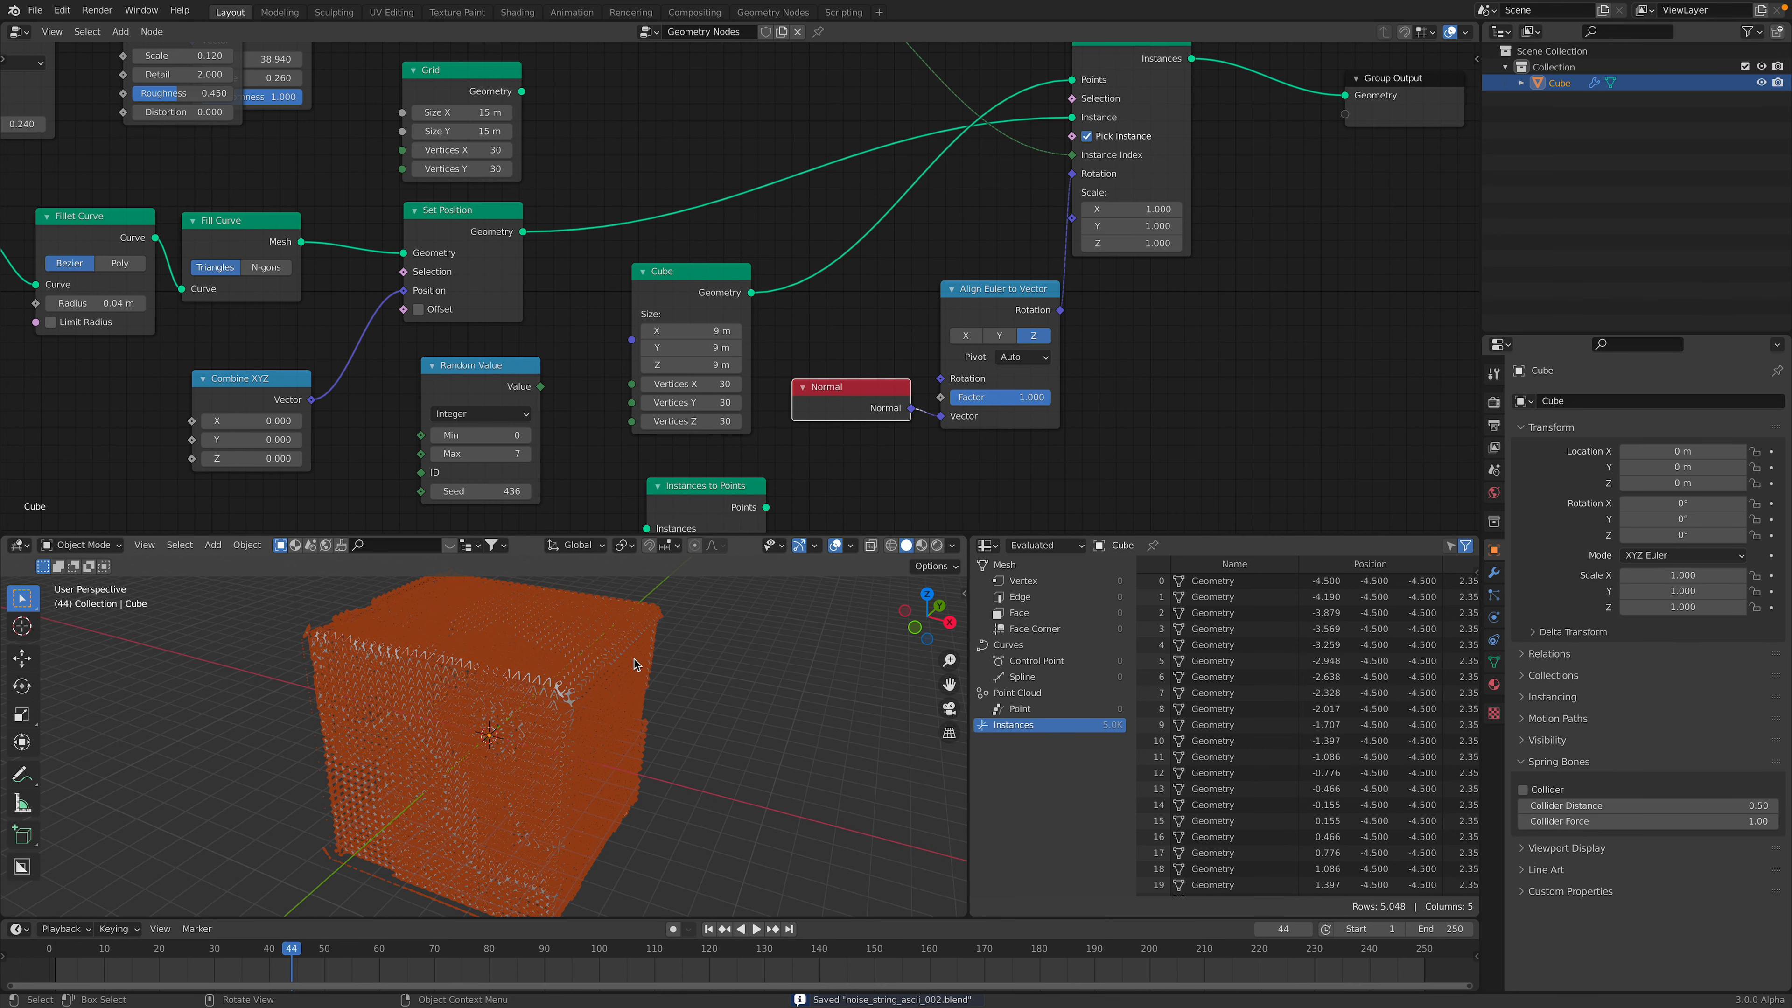
pyautogui.click(1493, 572)
pyautogui.click(1596, 400)
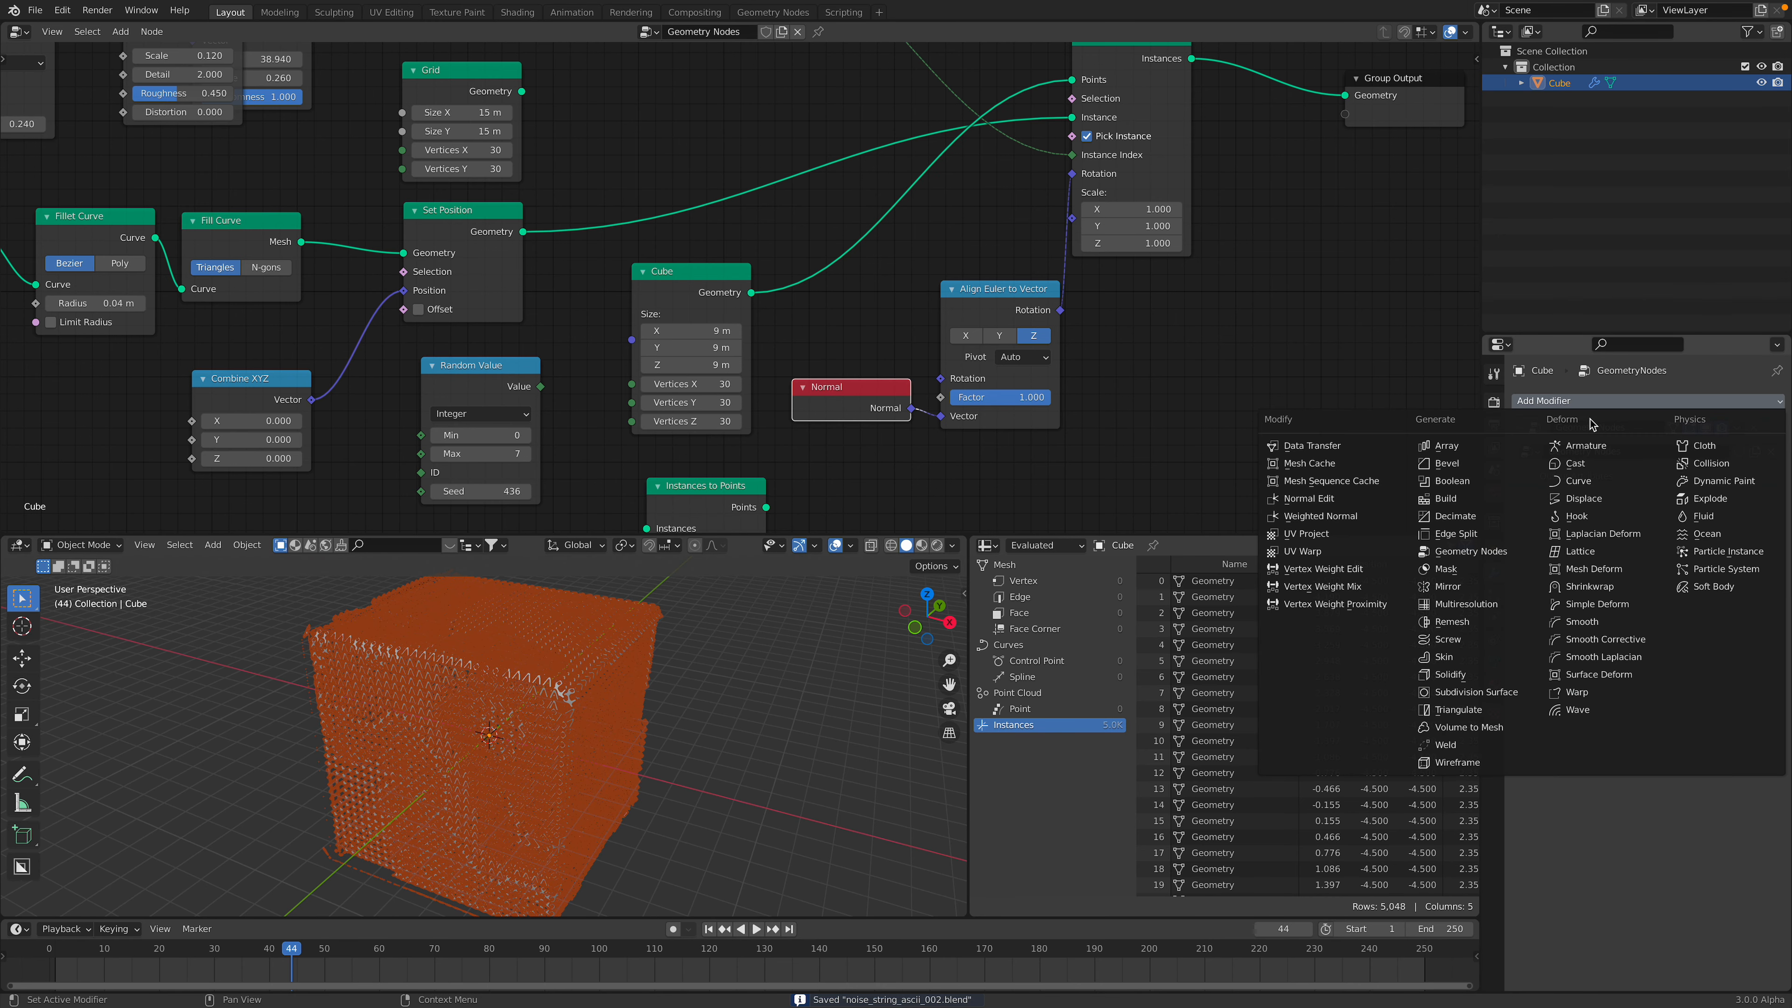
pyautogui.click(1500, 674)
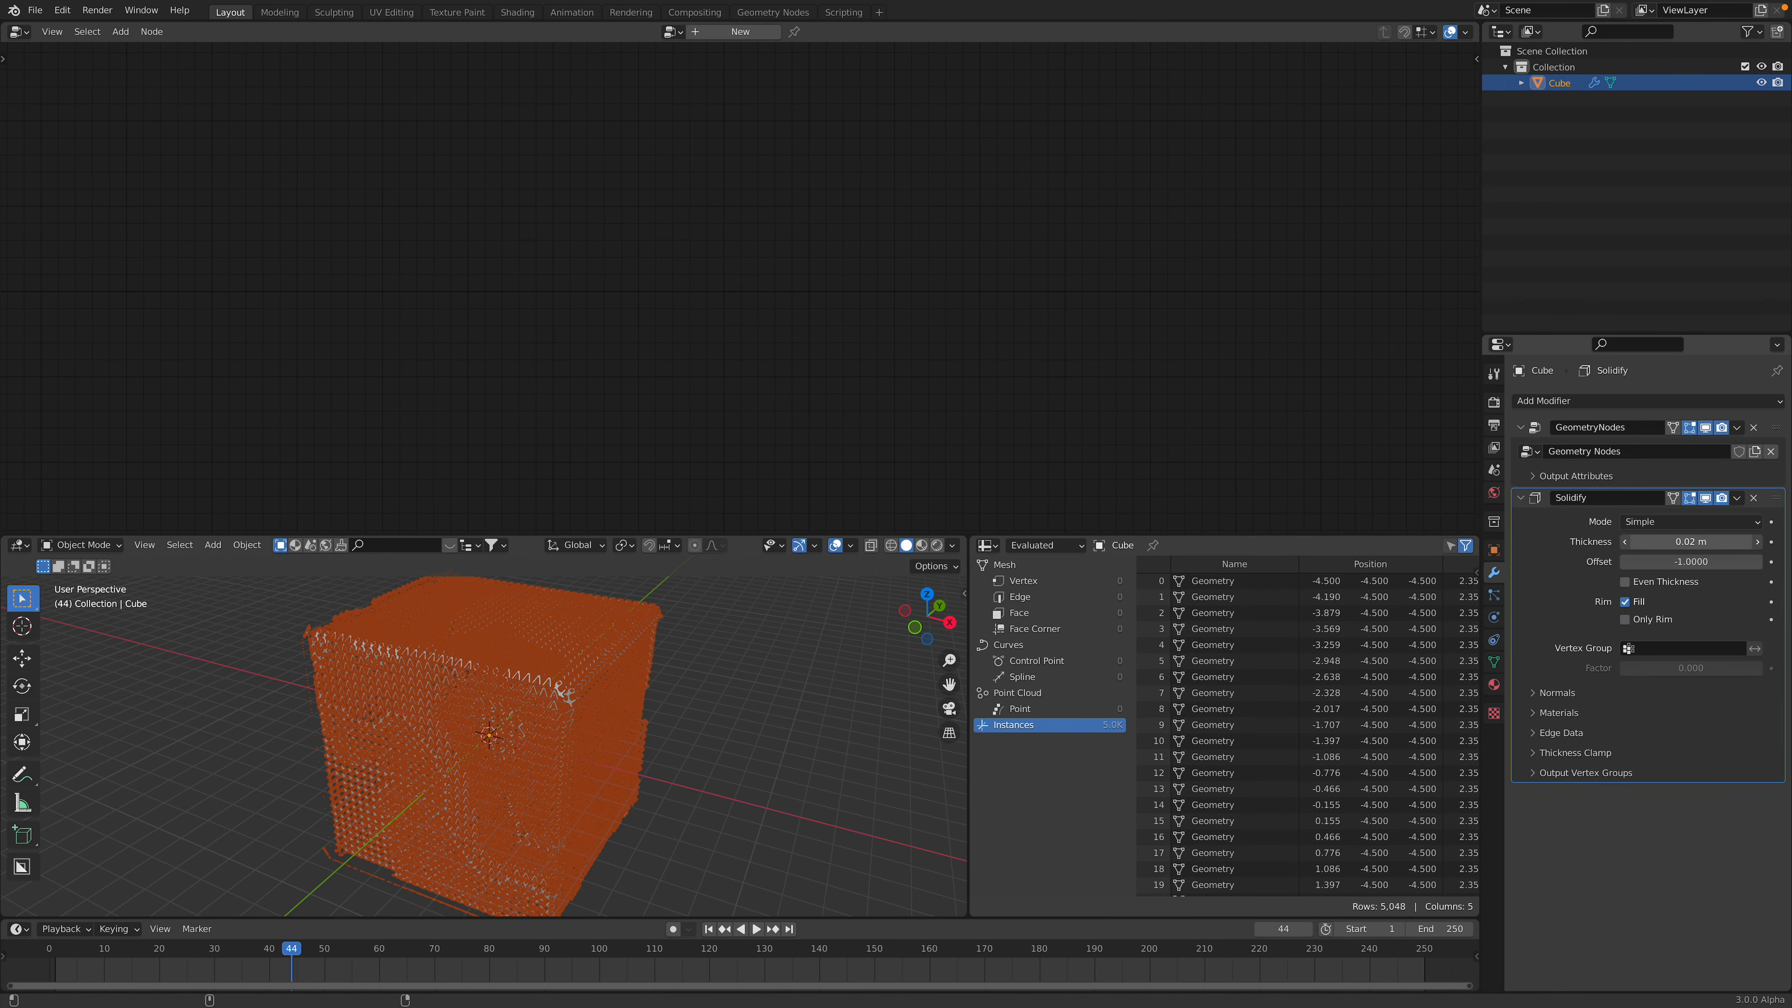
# - Try a Solidify thickness of 0.134 m, inspect the characters up close, set it to 0.018 m, and save the file
pyautogui.moveTo(1691, 541); pyautogui.dragTo(1694, 541)
pyautogui.moveTo(511, 741); pyautogui.dragTo(529, 739, button='middle')
pyautogui.scroll(4, 529, 738)
pyautogui.scroll(2, 741, 714)
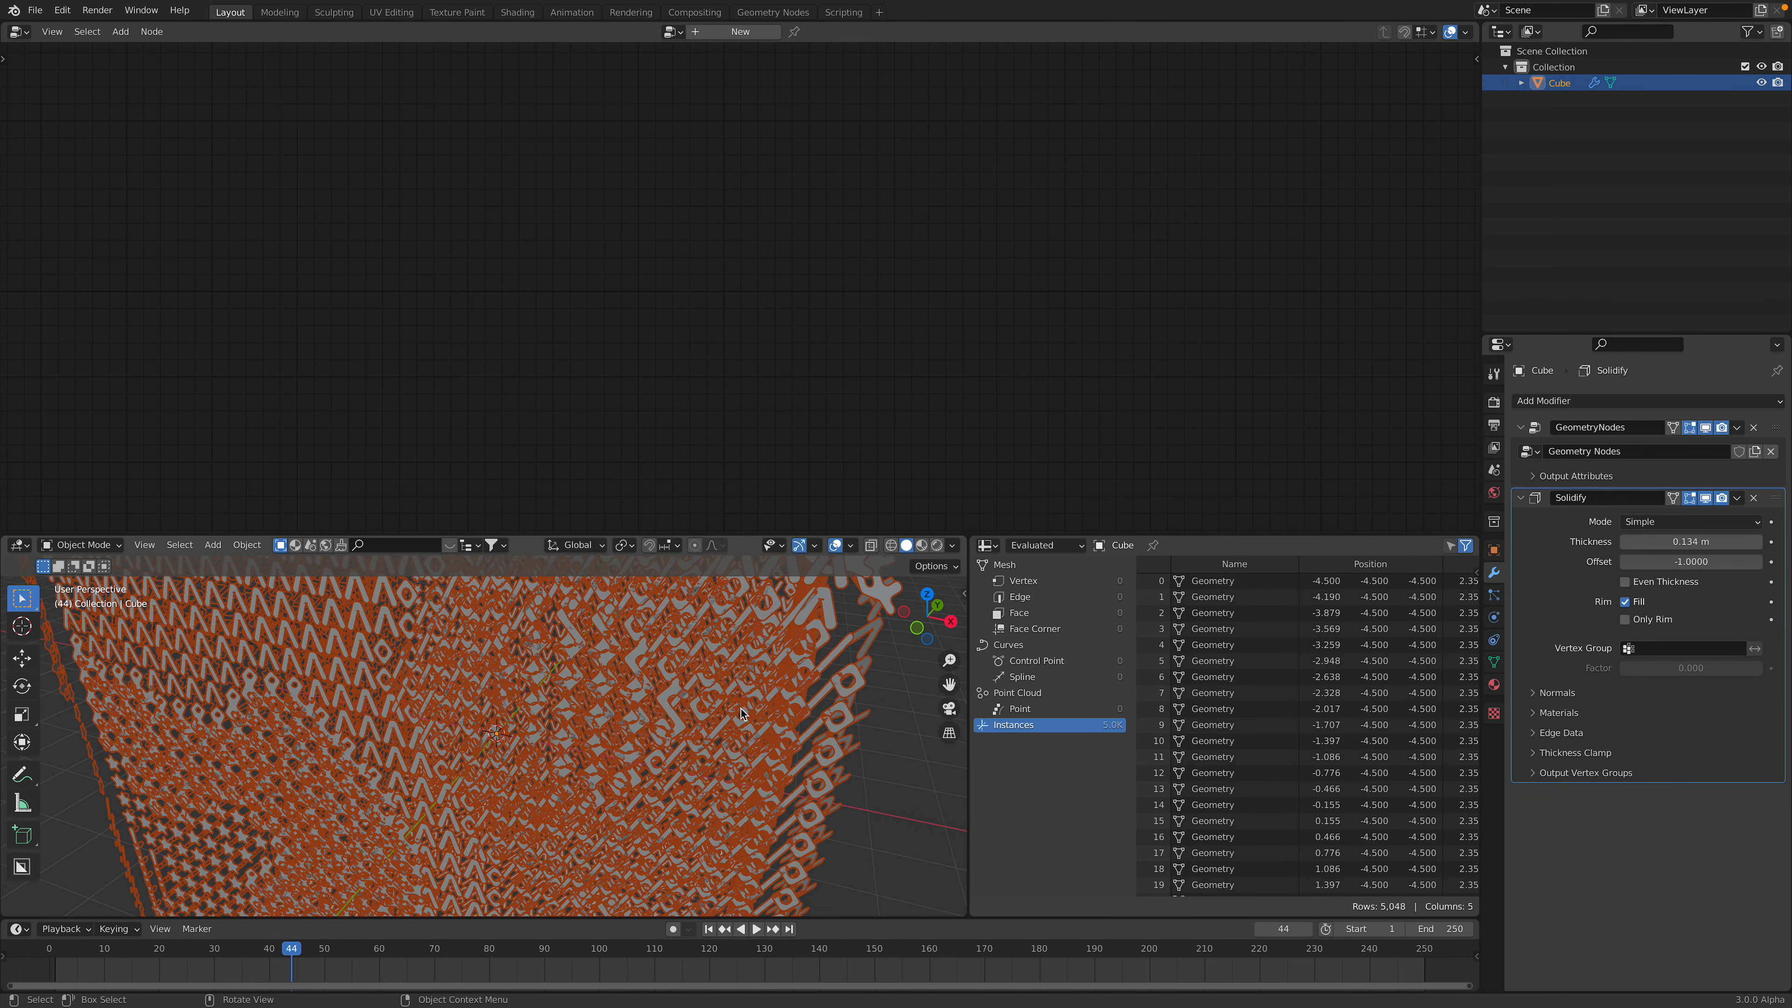
pyautogui.scroll(-4, 740, 715)
pyautogui.moveTo(741, 714); pyautogui.dragTo(707, 716, button='middle')
pyautogui.moveTo(1691, 541); pyautogui.dragTo(1668, 541)
pyautogui.hotkey('ctrl', 's')
# - Reopen the GeometryNodes modifier's node tree and add a Realize Instances node between Instance on Points and Group Output
pyautogui.click(1768, 429)
pyautogui.moveTo(949, 227); pyautogui.dragTo(352, 466, button='middle')
pyautogui.moveTo(754, 340); pyautogui.dragTo(821, 329)
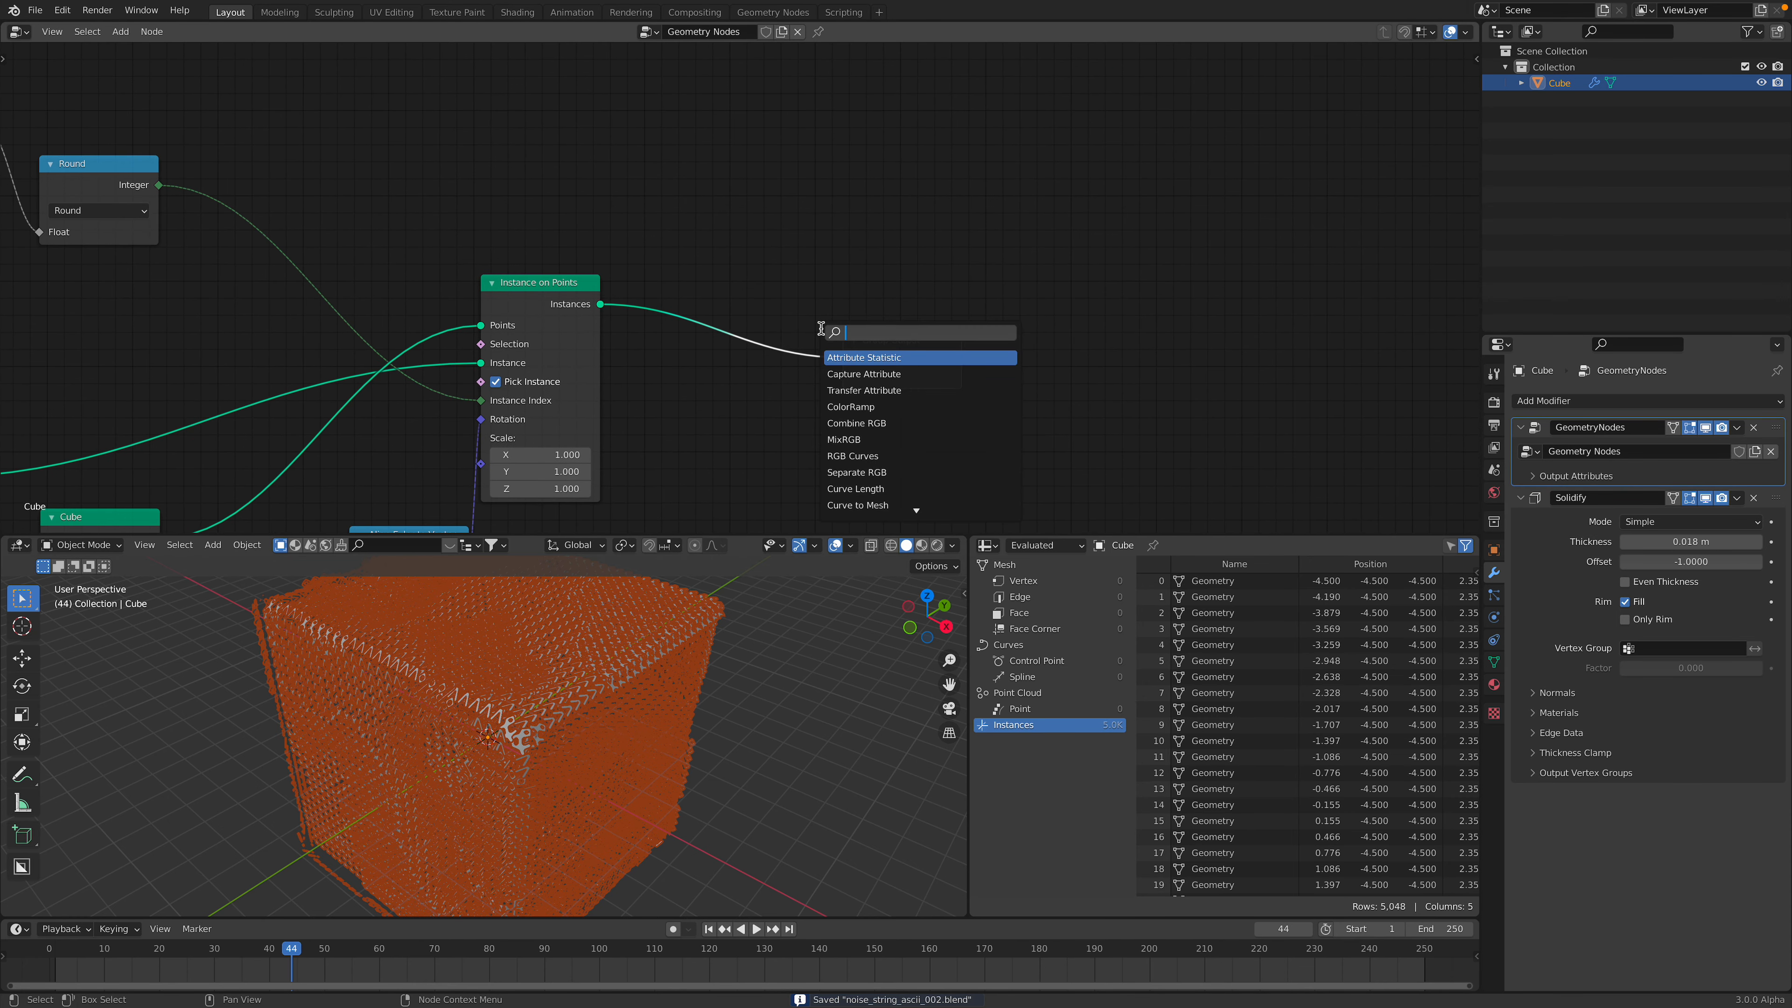
pyautogui.write('real')
pyautogui.press('Return')
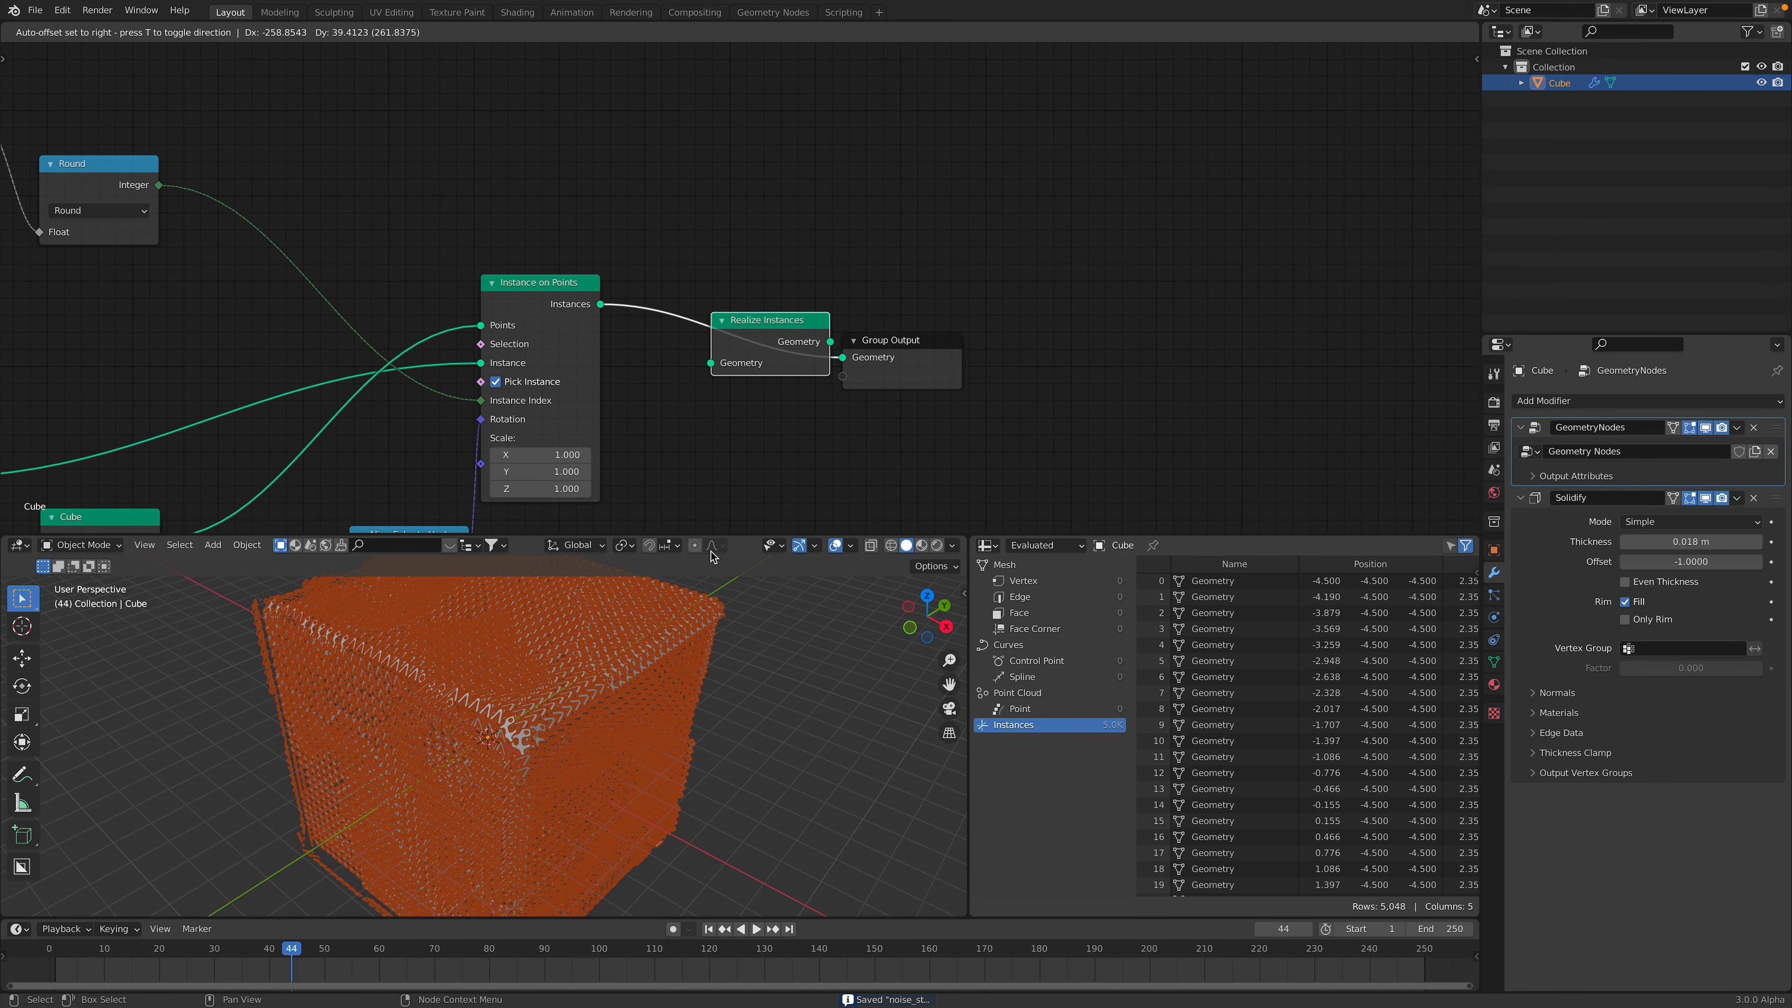